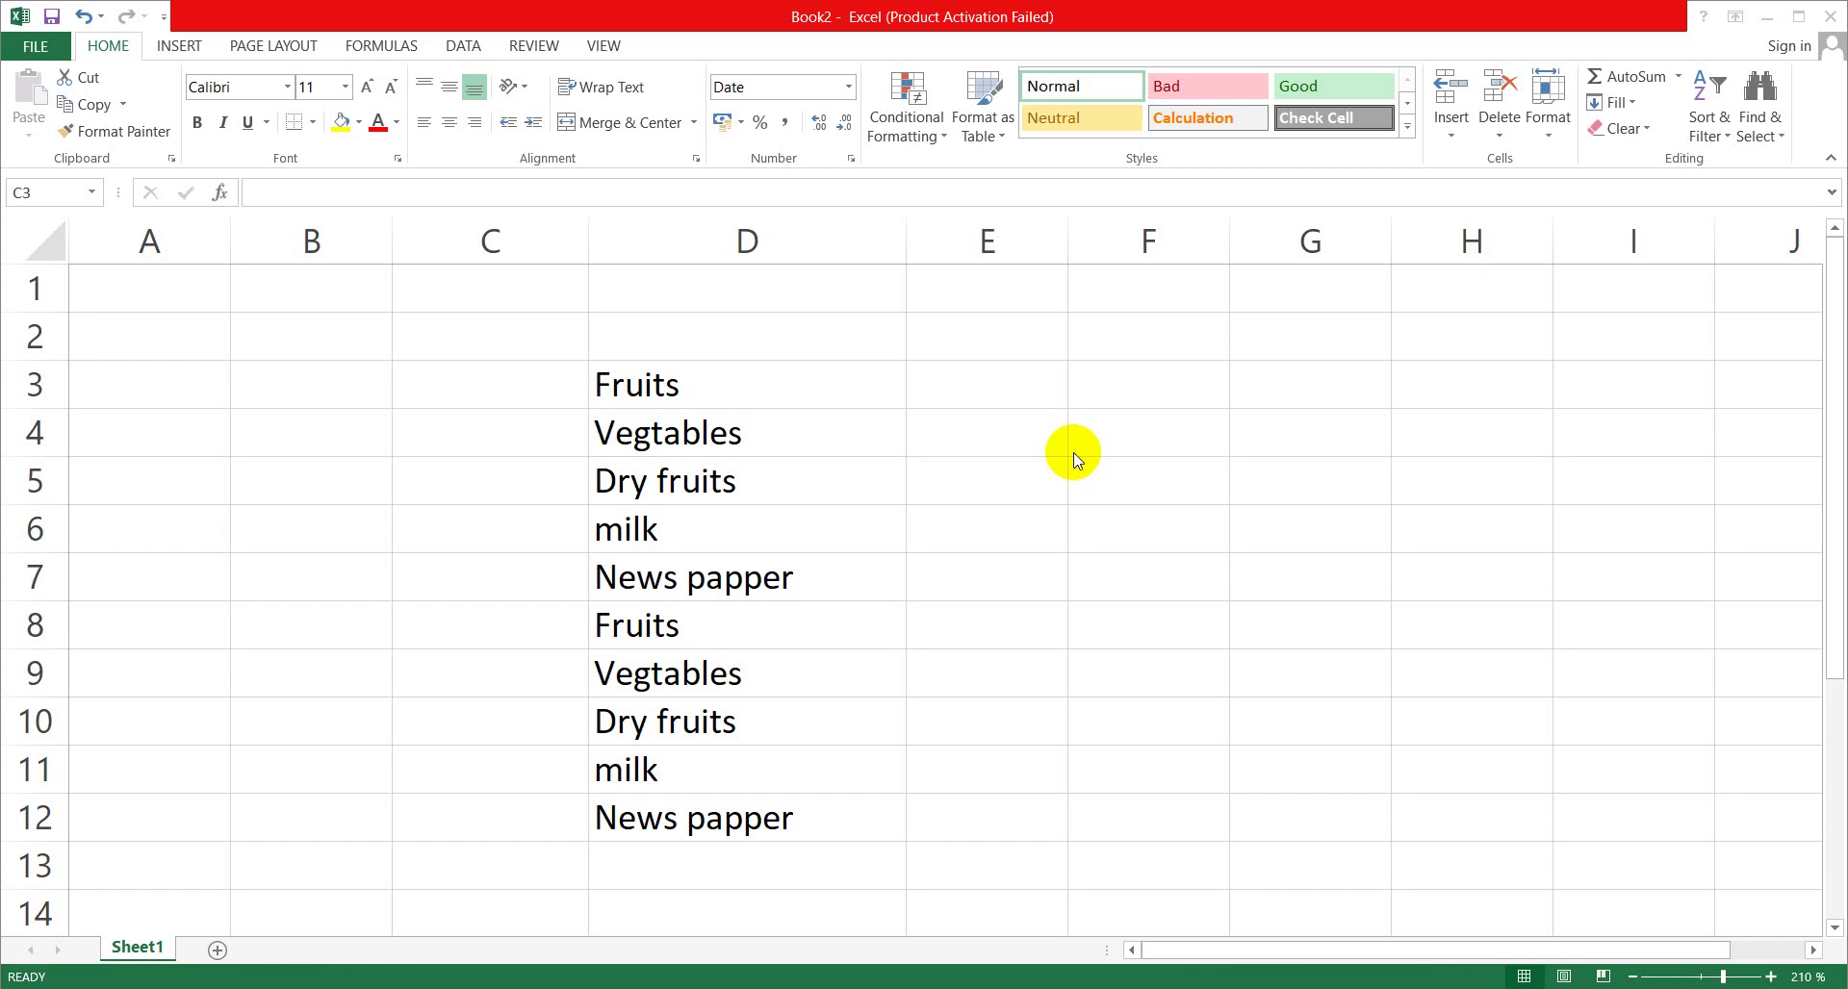
# Review the item names listed down column D, from Fruits to News papper.
pyautogui.press('XF86AudioRaiseVolume')
pyautogui.click(690, 435)
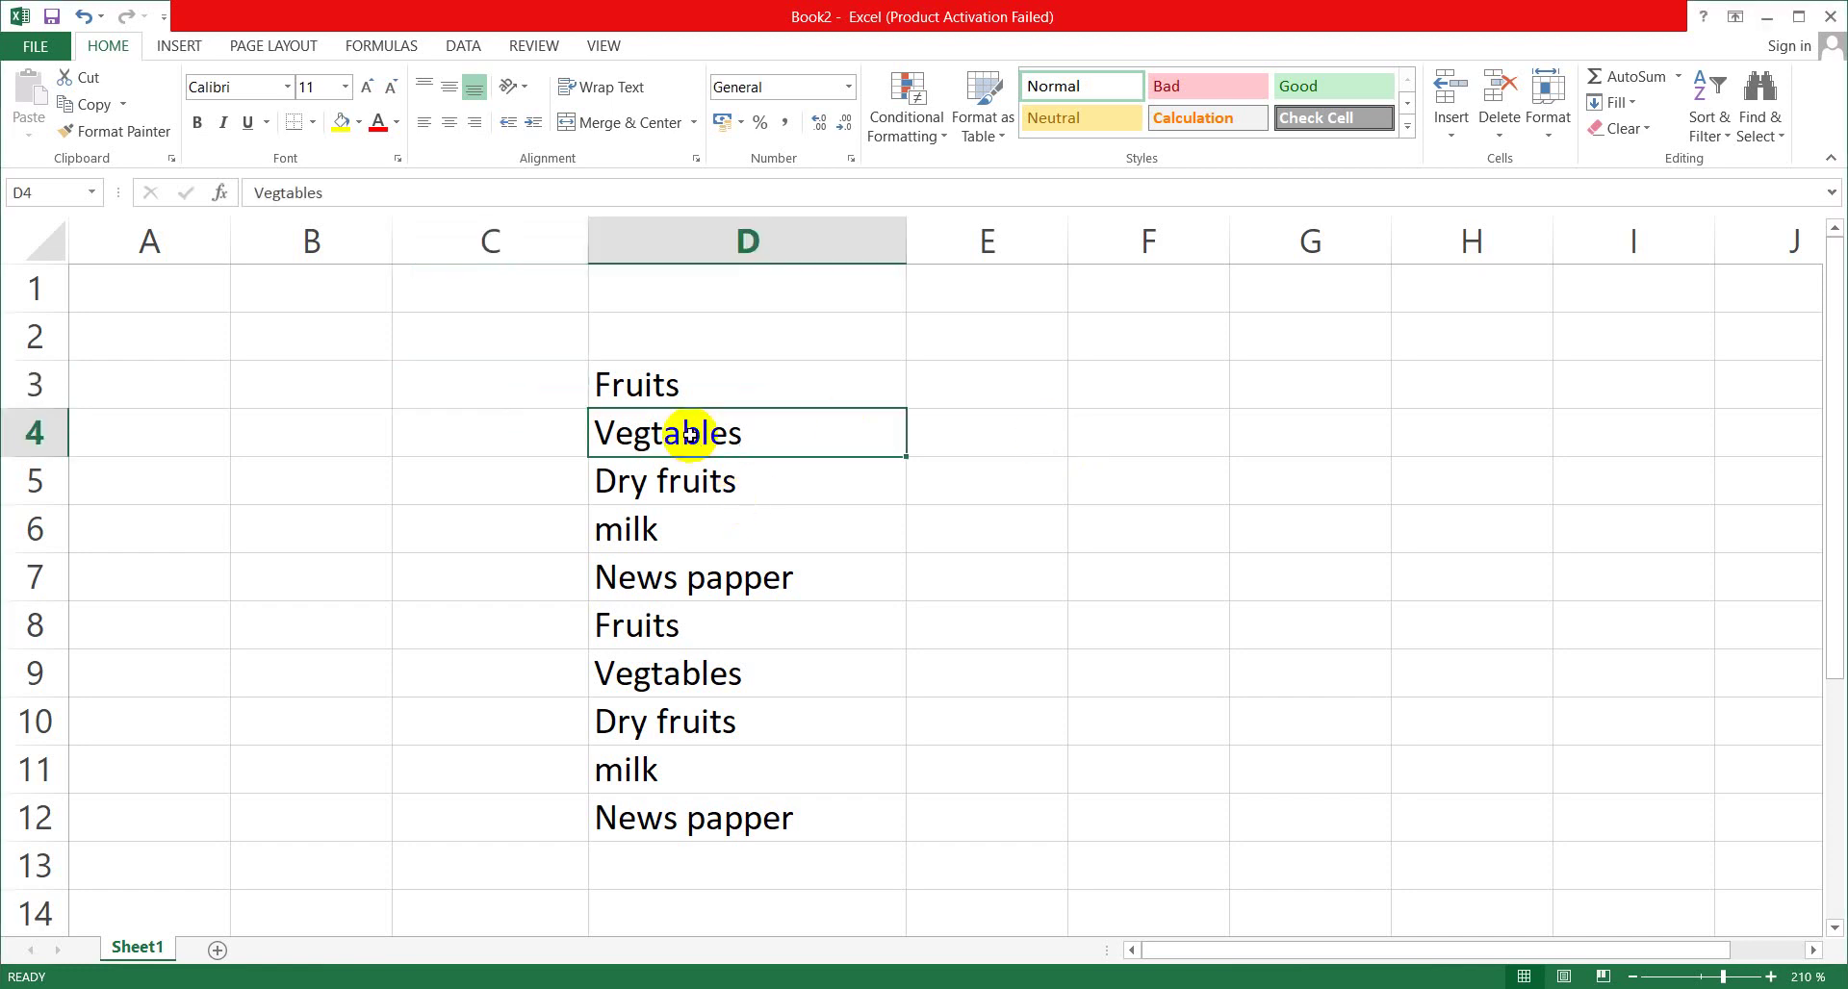
pyautogui.click(699, 495)
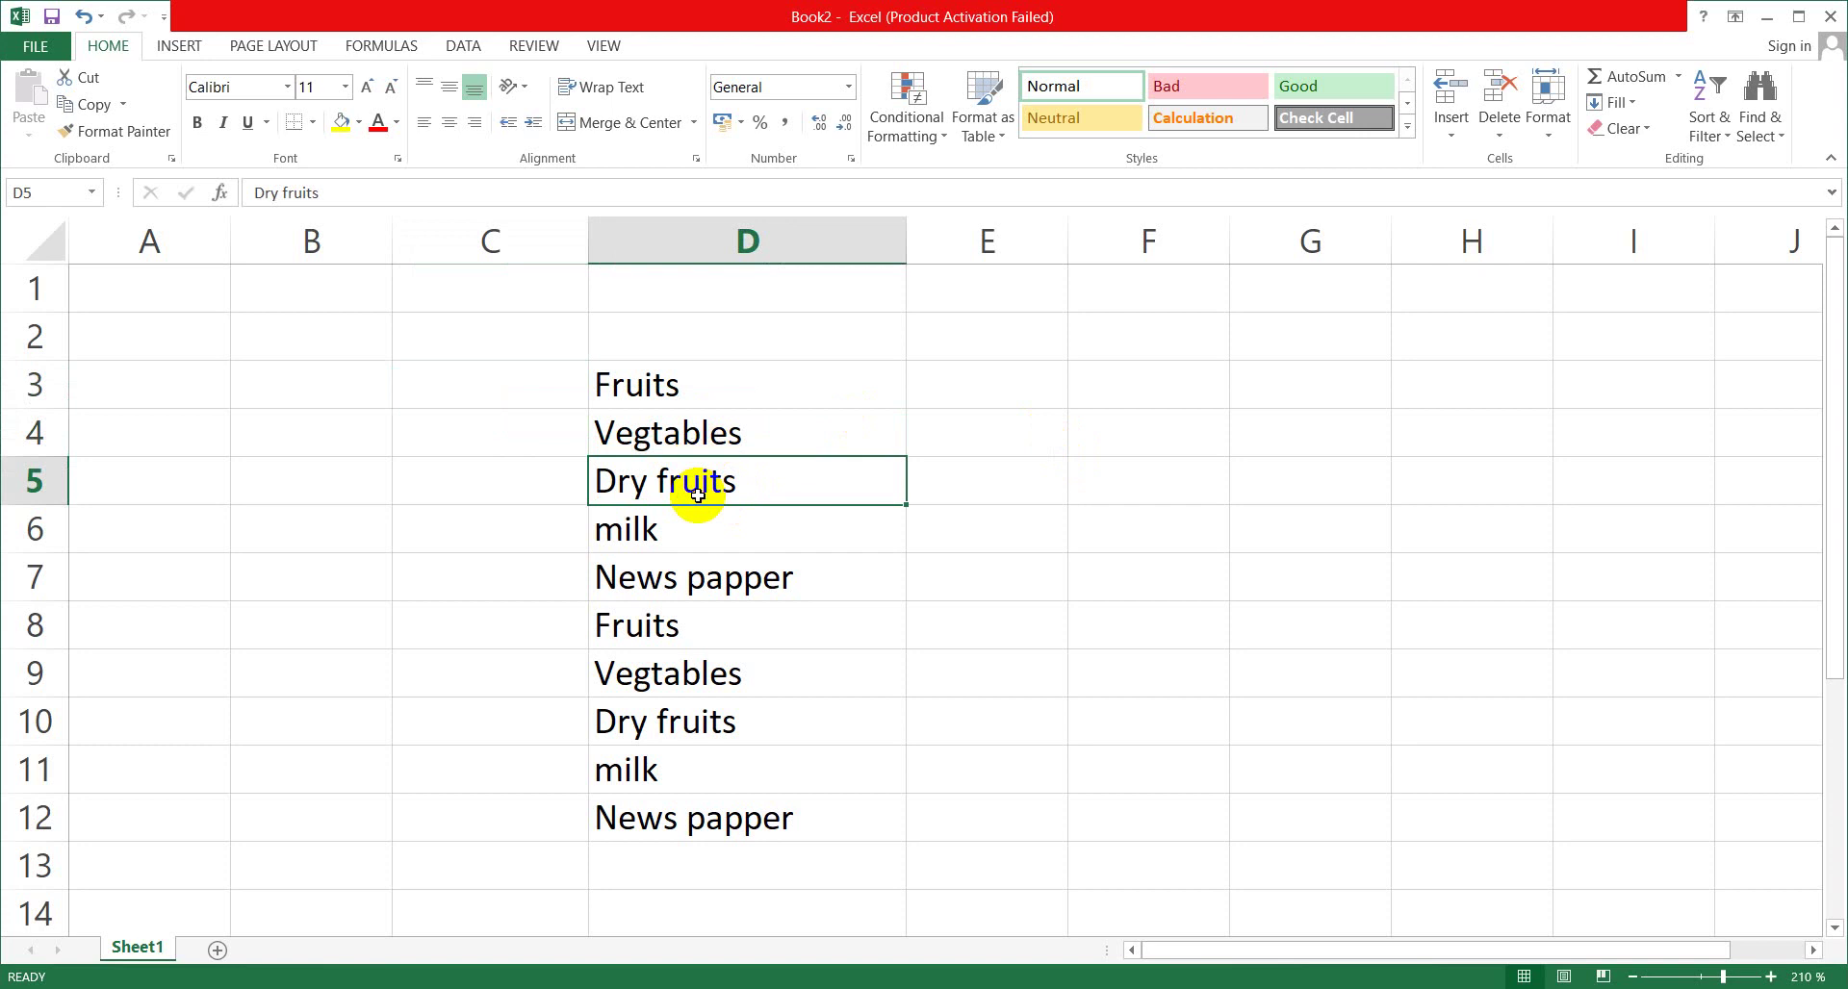
pyautogui.click(675, 578)
pyautogui.click(671, 678)
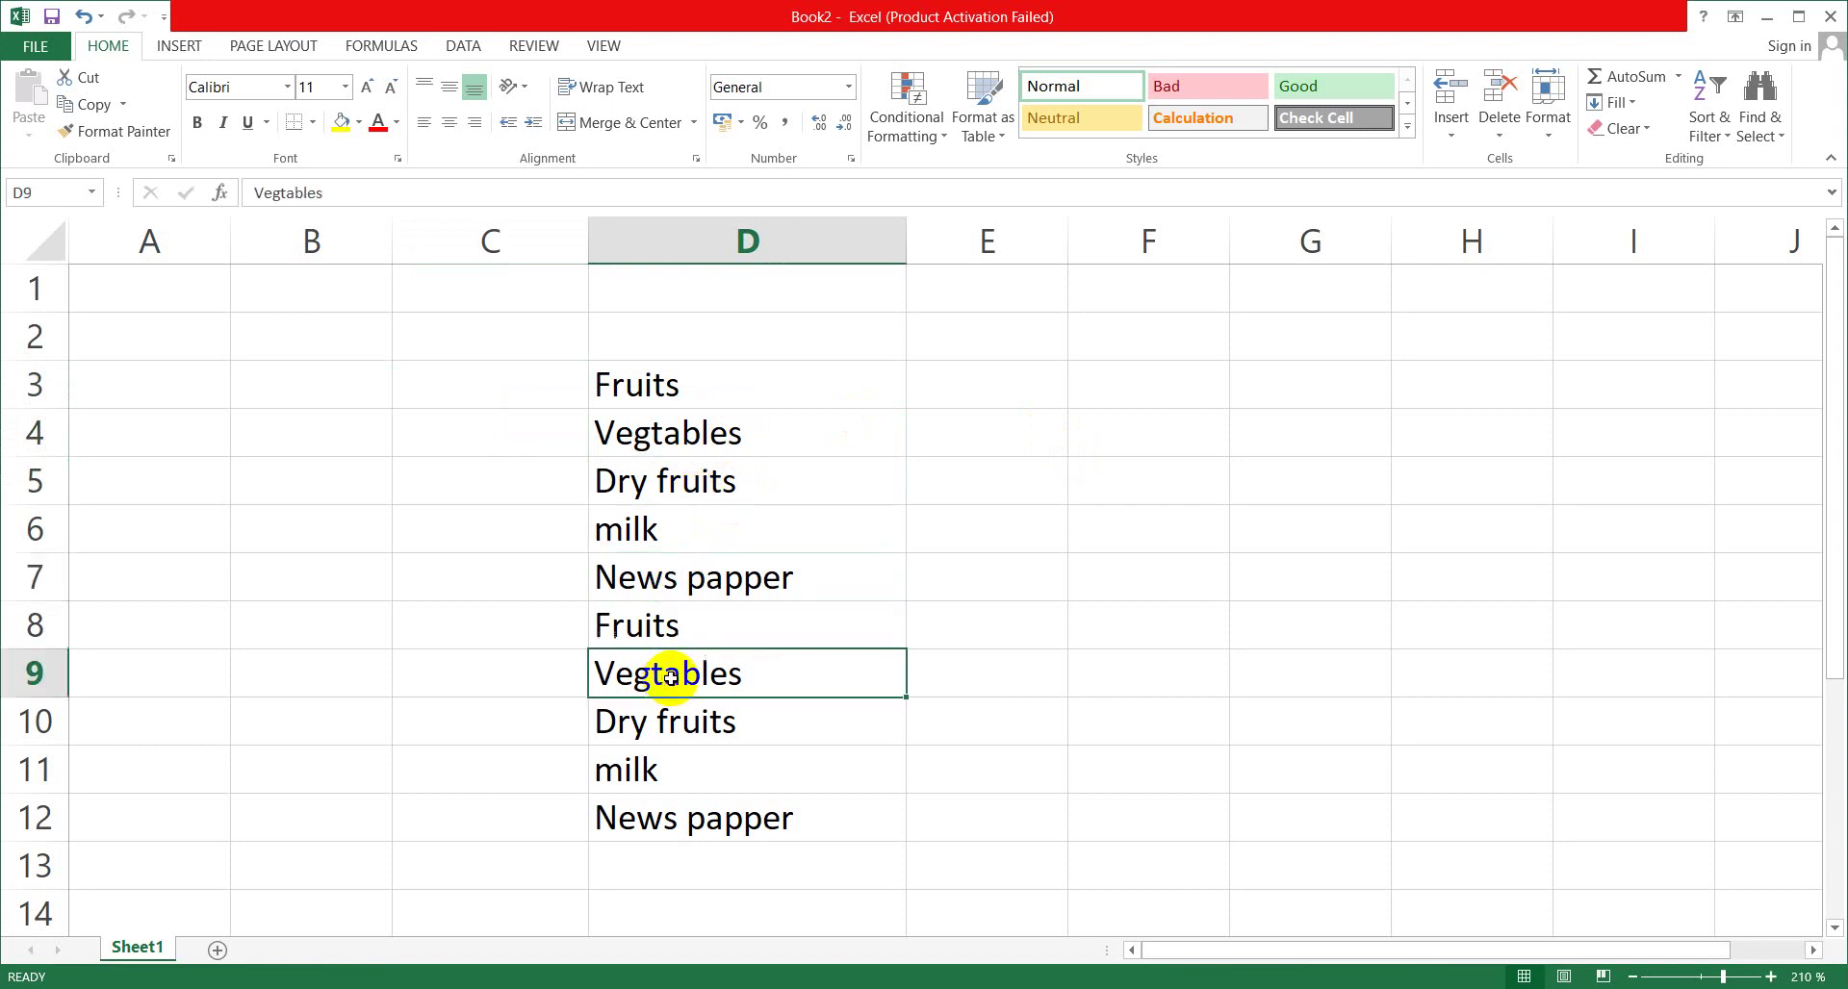
pyautogui.click(671, 720)
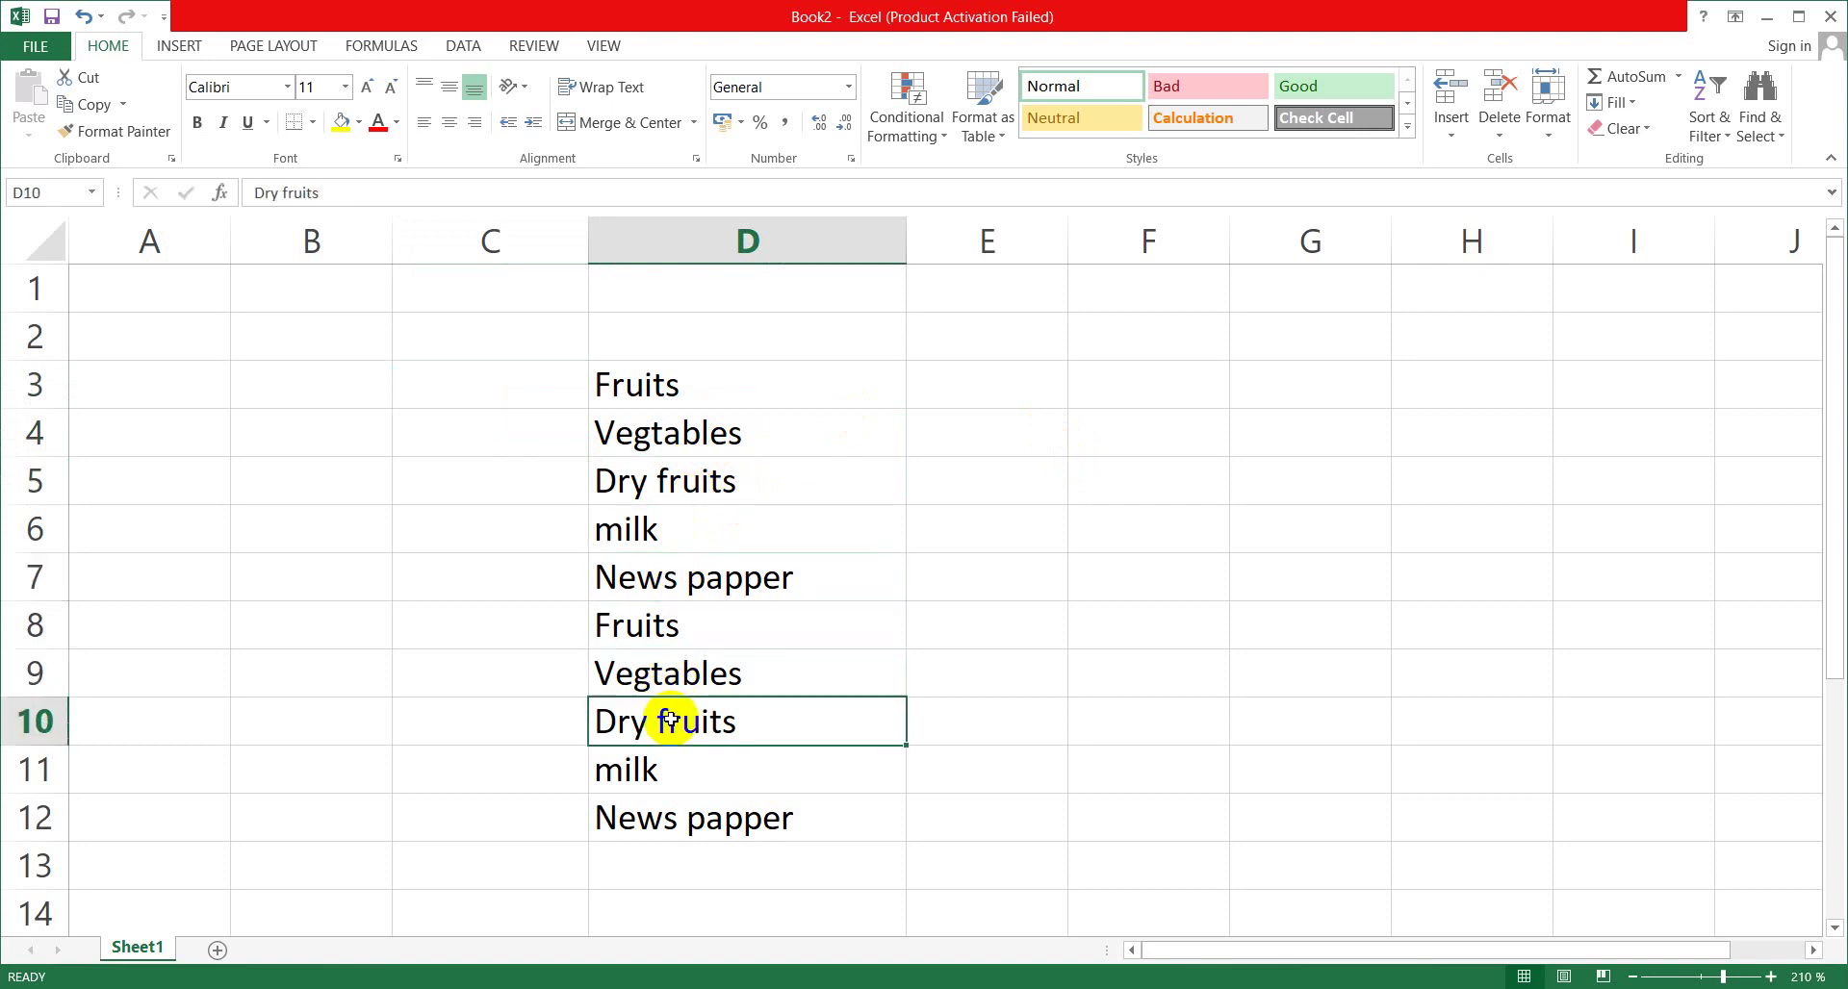
pyautogui.click(672, 766)
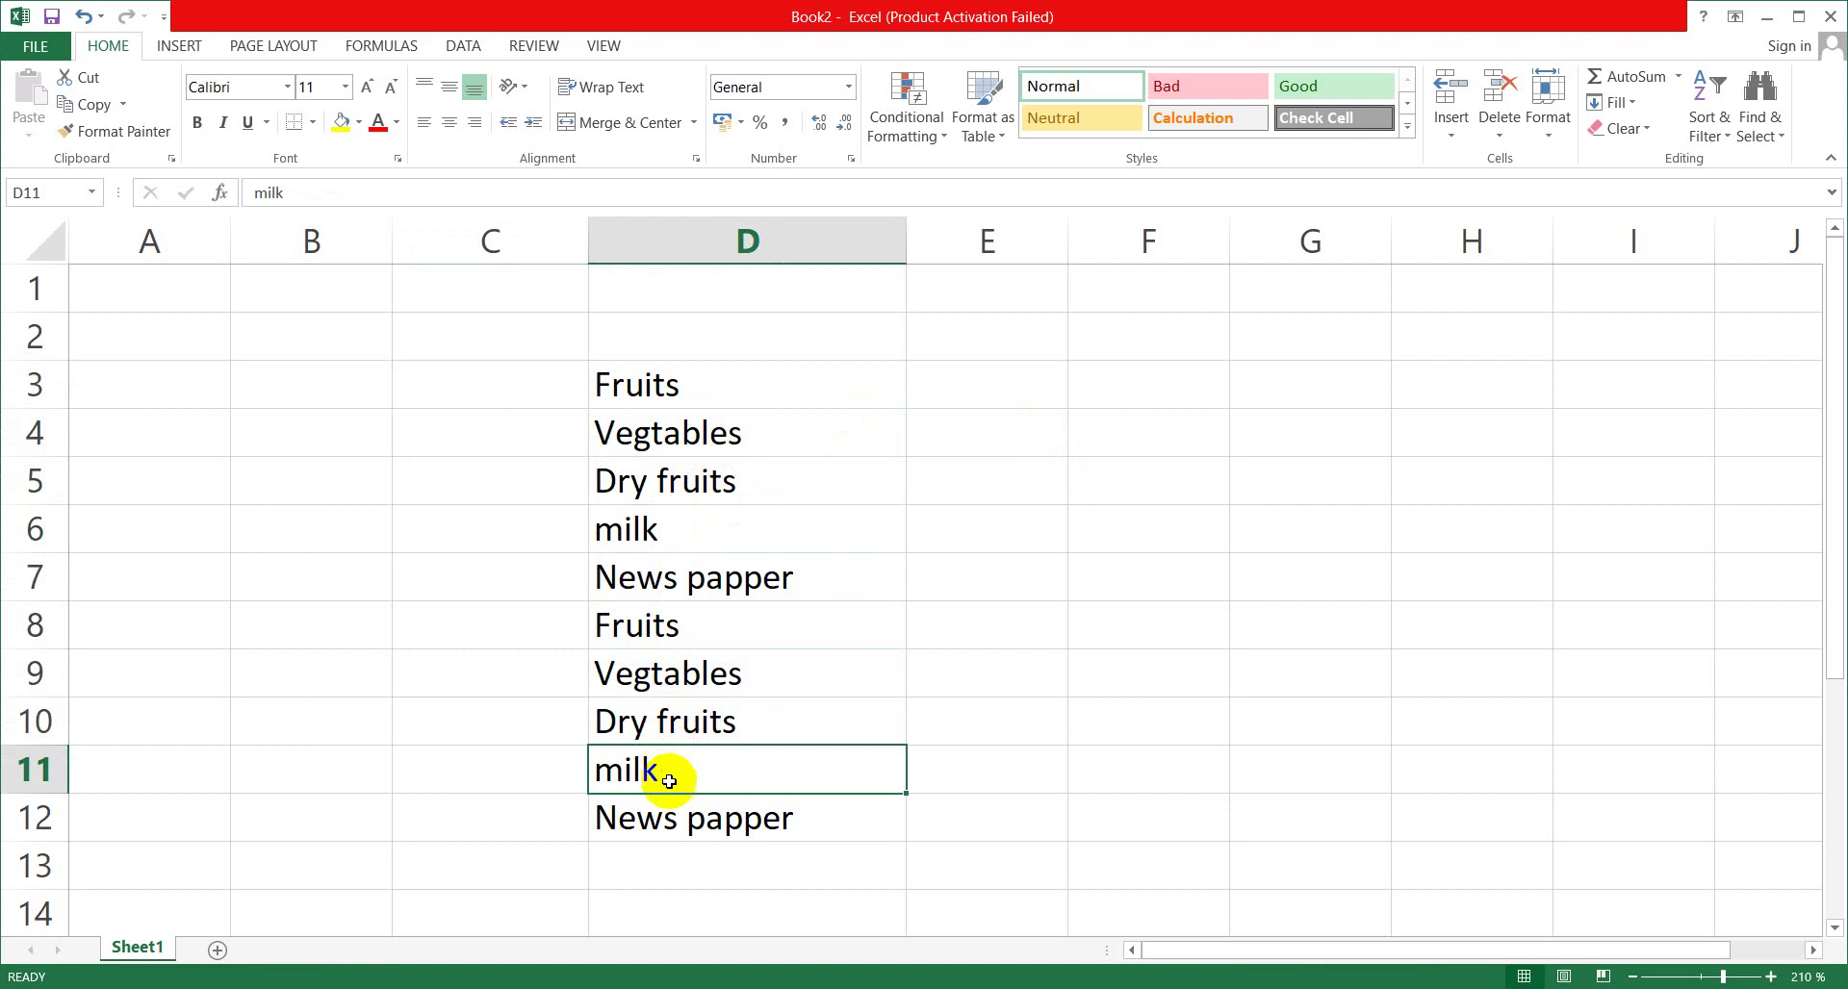
pyautogui.click(686, 830)
pyautogui.click(662, 686)
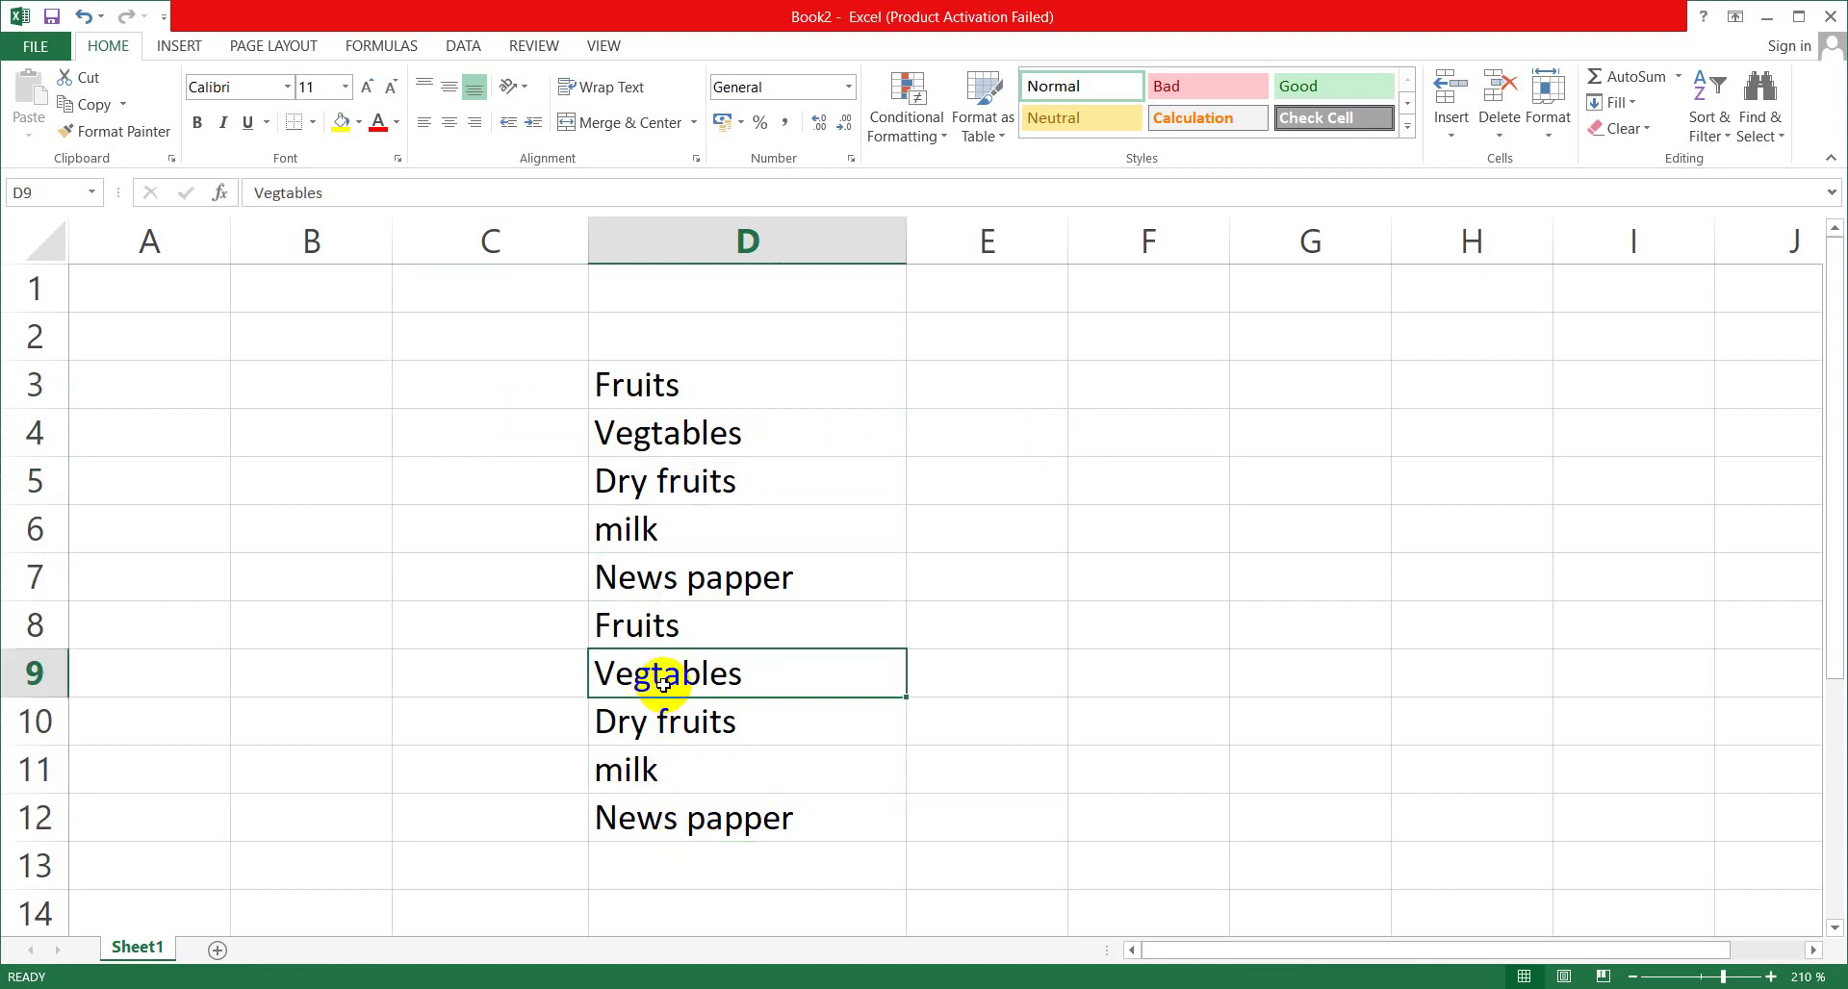
pyautogui.click(651, 572)
pyautogui.click(673, 448)
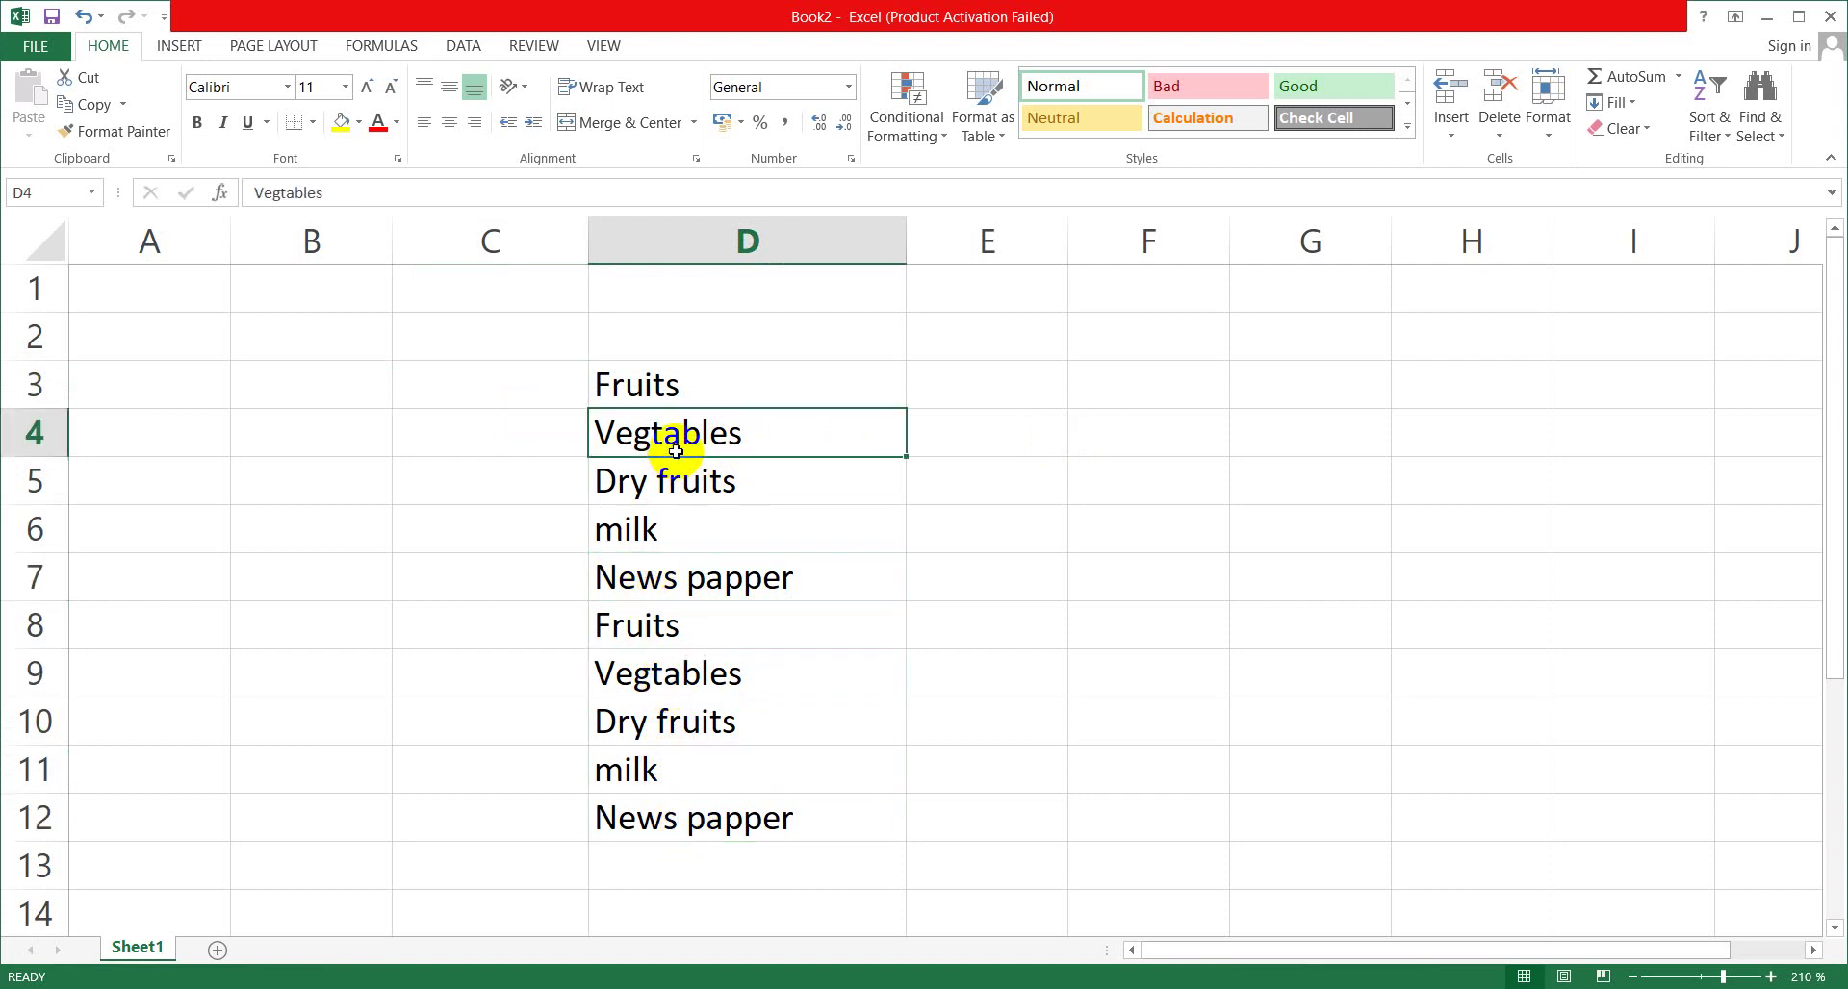
pyautogui.click(648, 383)
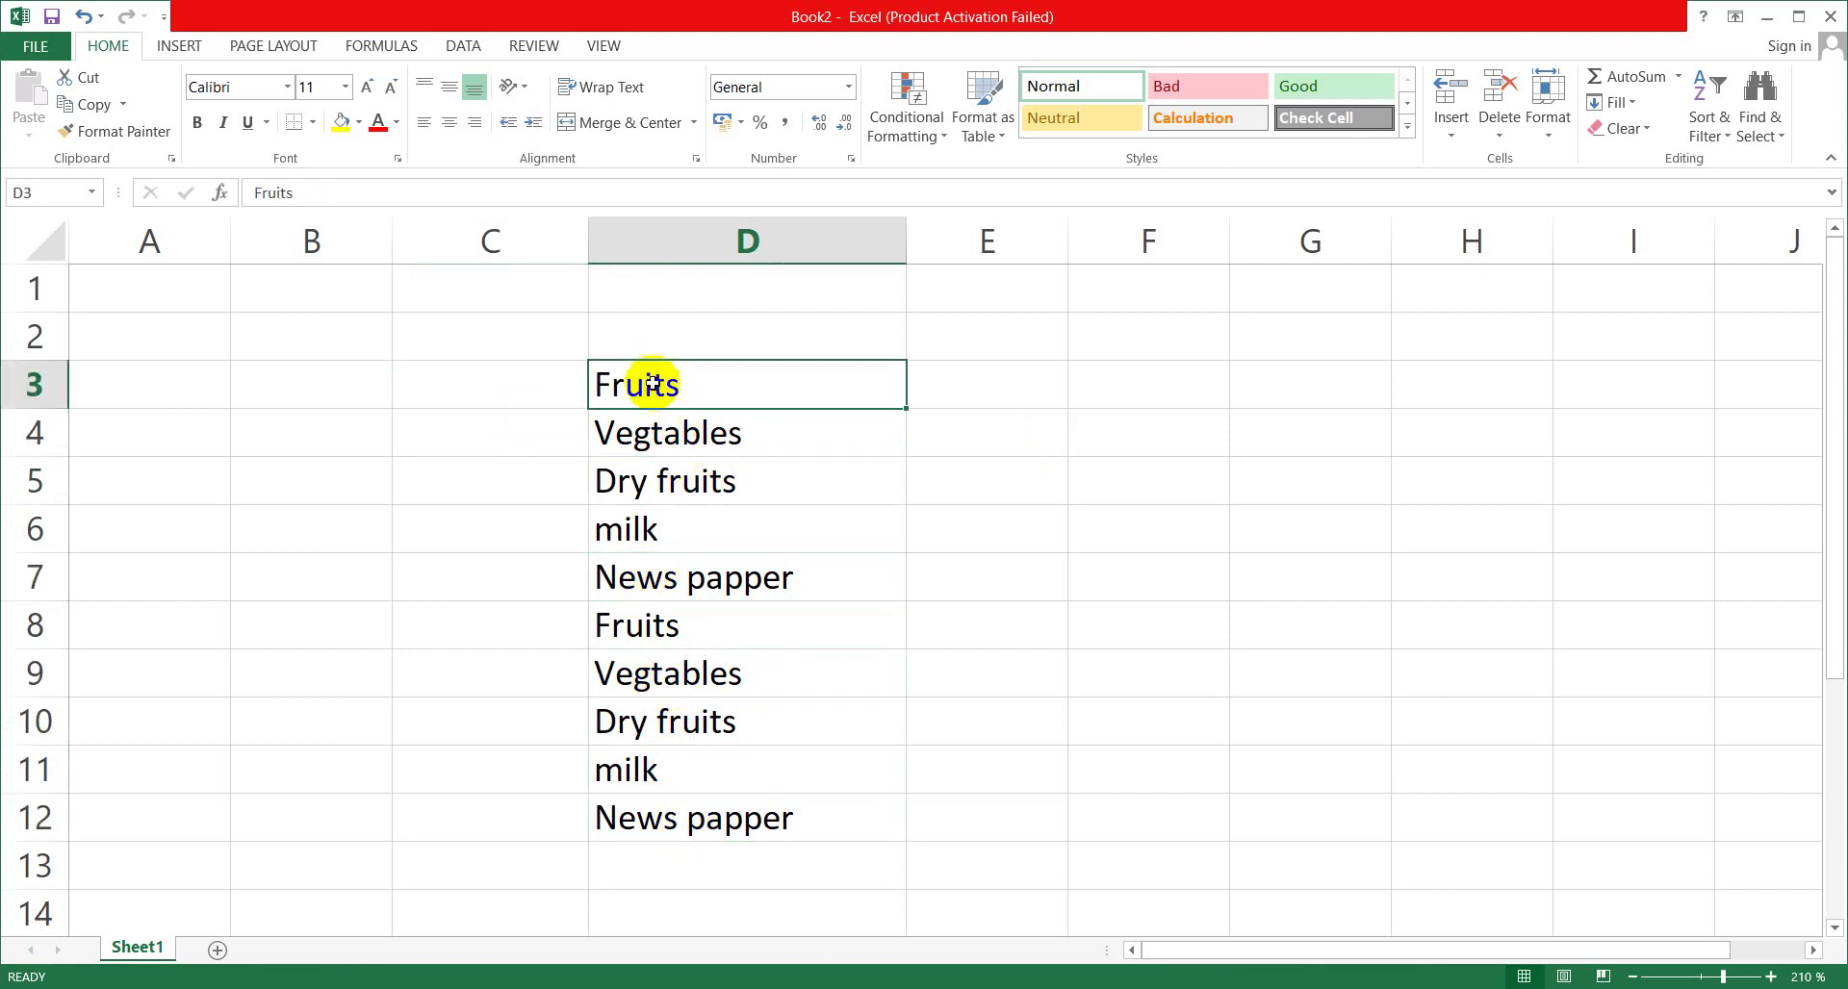
pyautogui.click(713, 487)
pyautogui.click(686, 616)
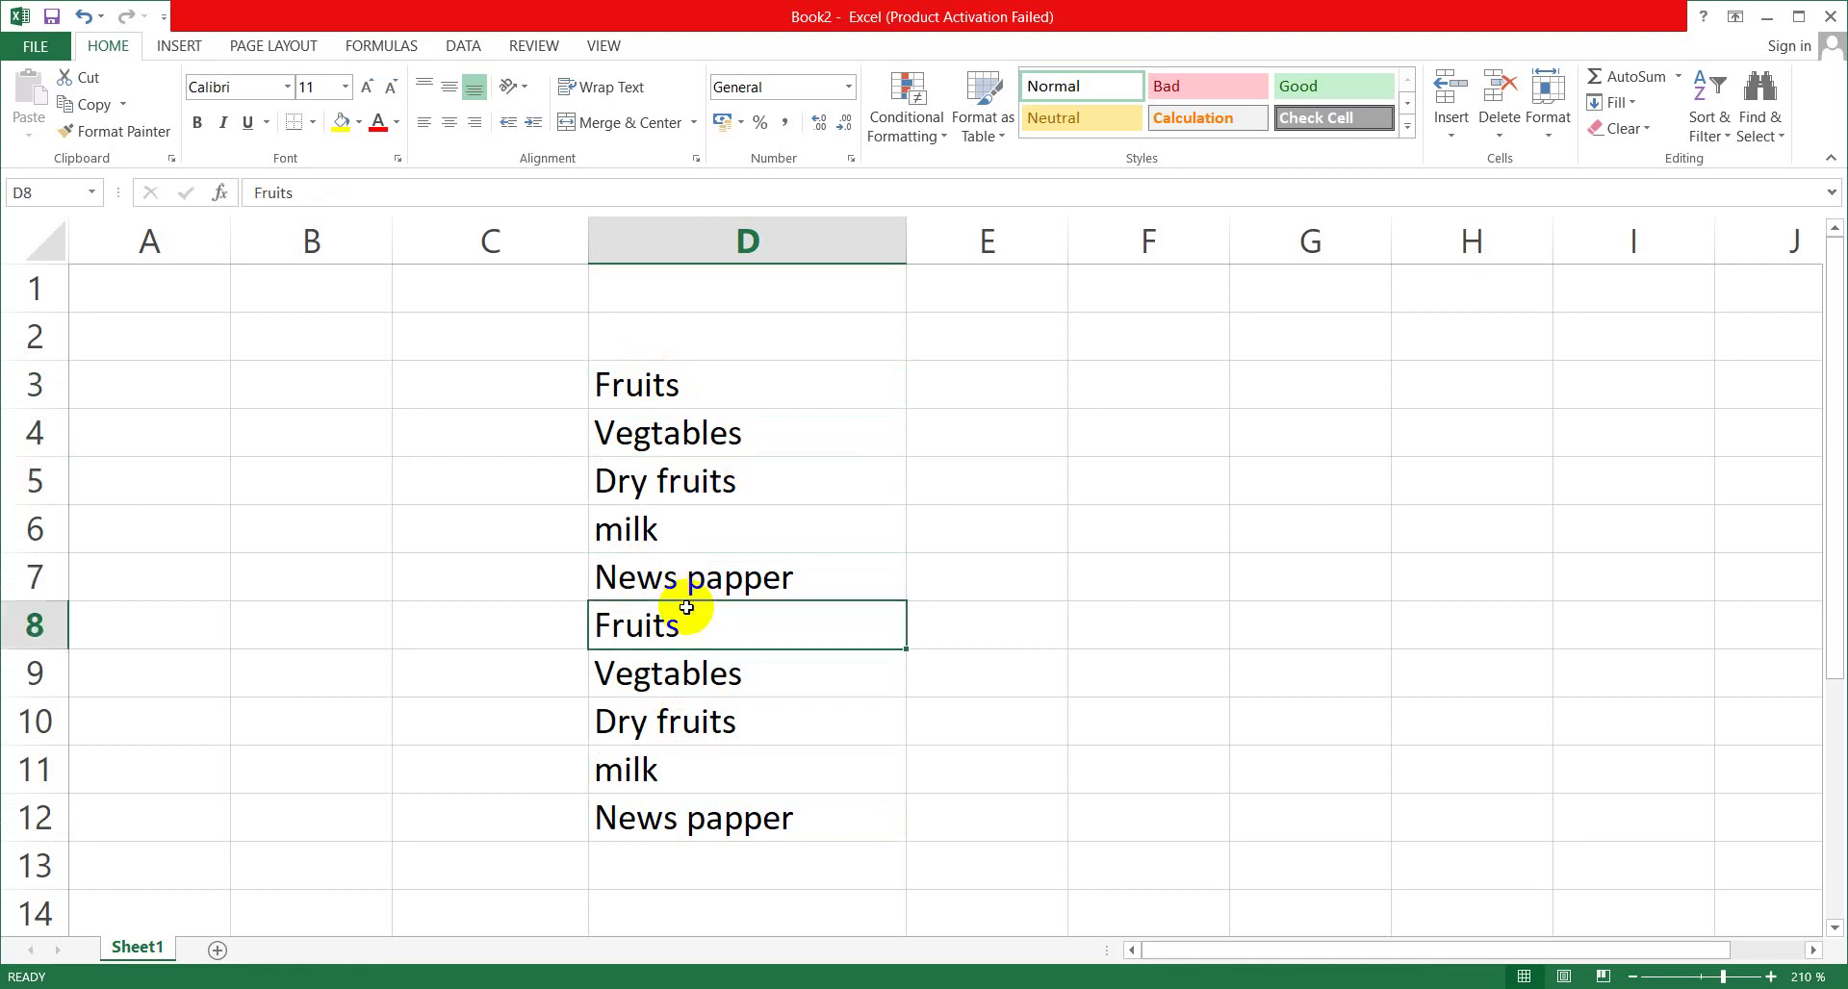
pyautogui.click(673, 545)
pyautogui.click(648, 421)
pyautogui.click(639, 383)
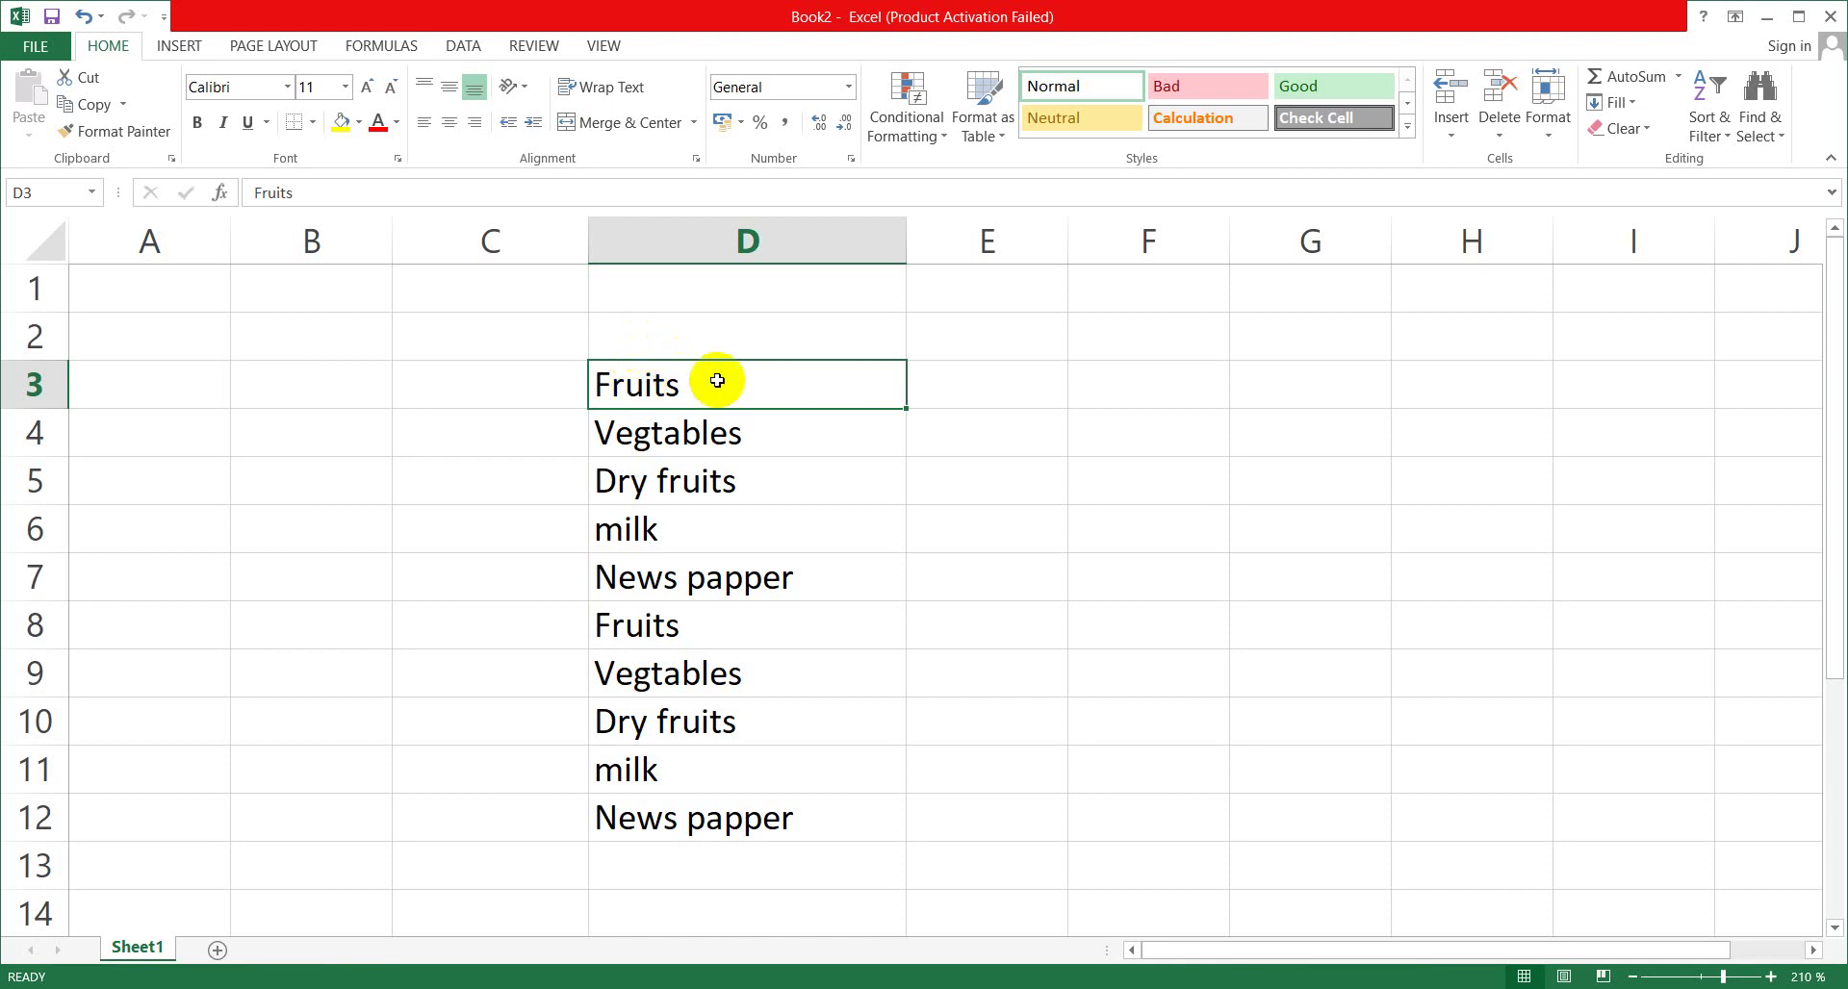
# Check the items again and settle on cell E3 beside Fruits.
pyautogui.click(1012, 375)
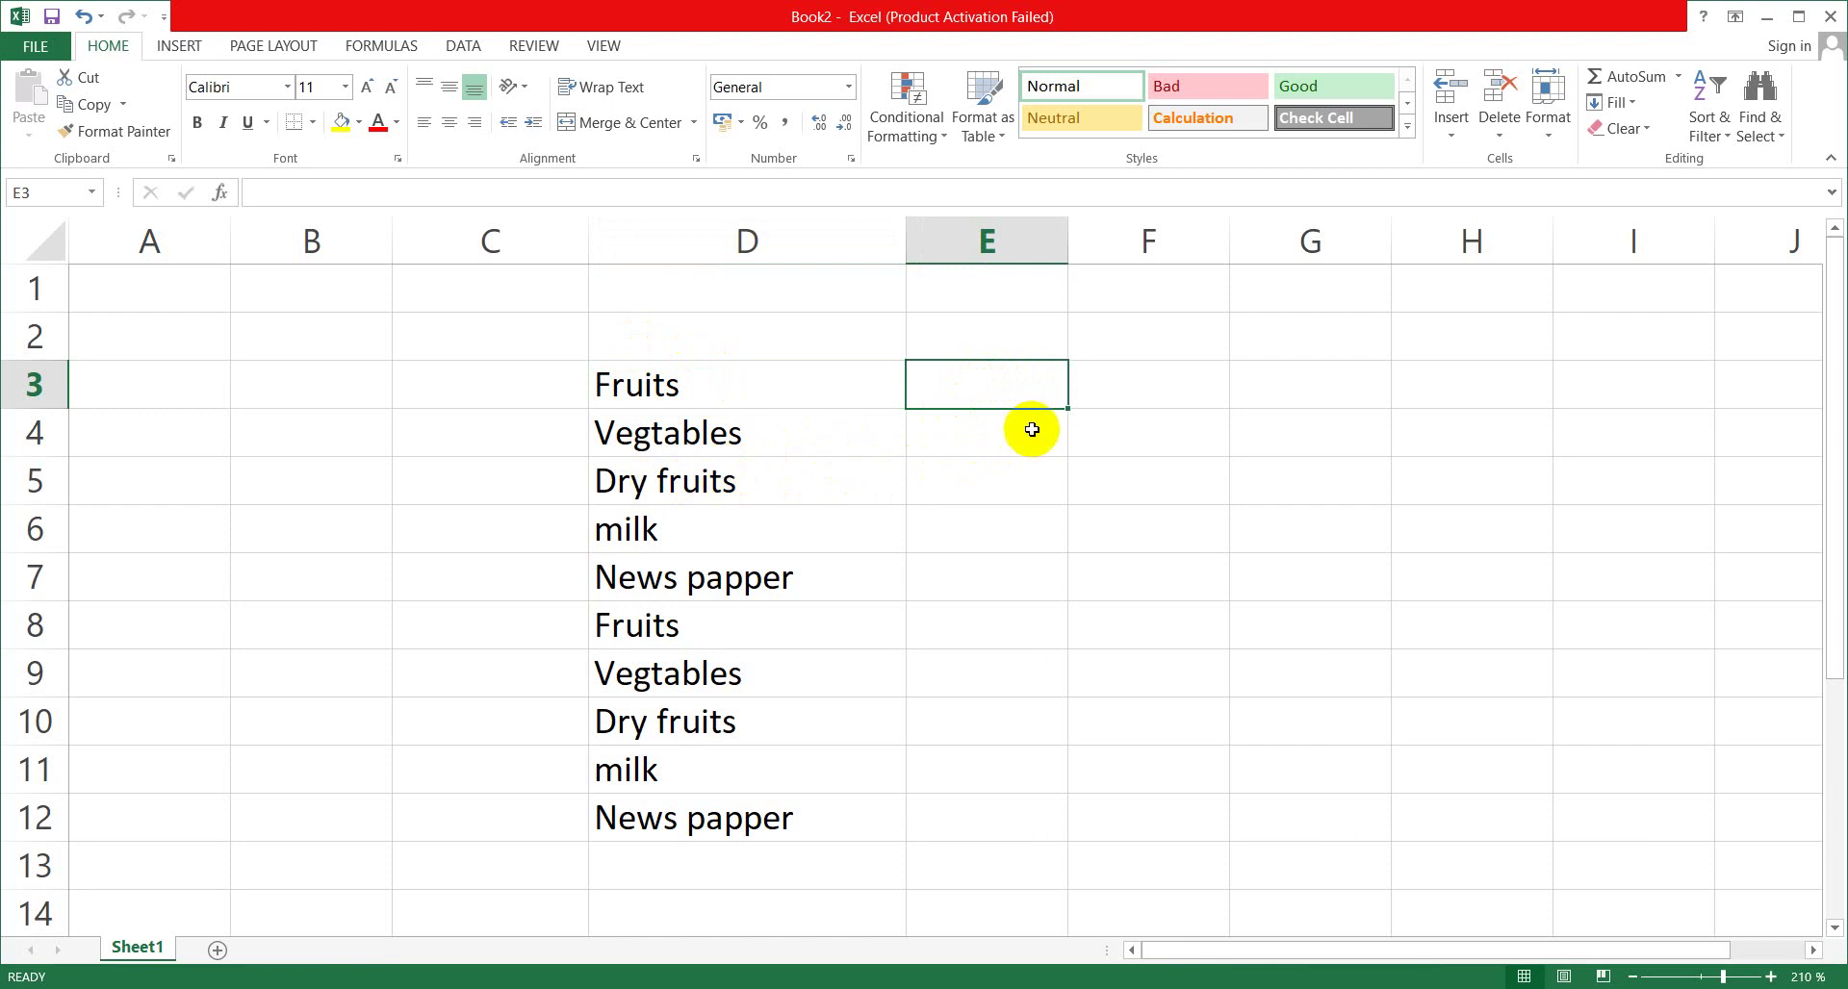
pyautogui.click(771, 433)
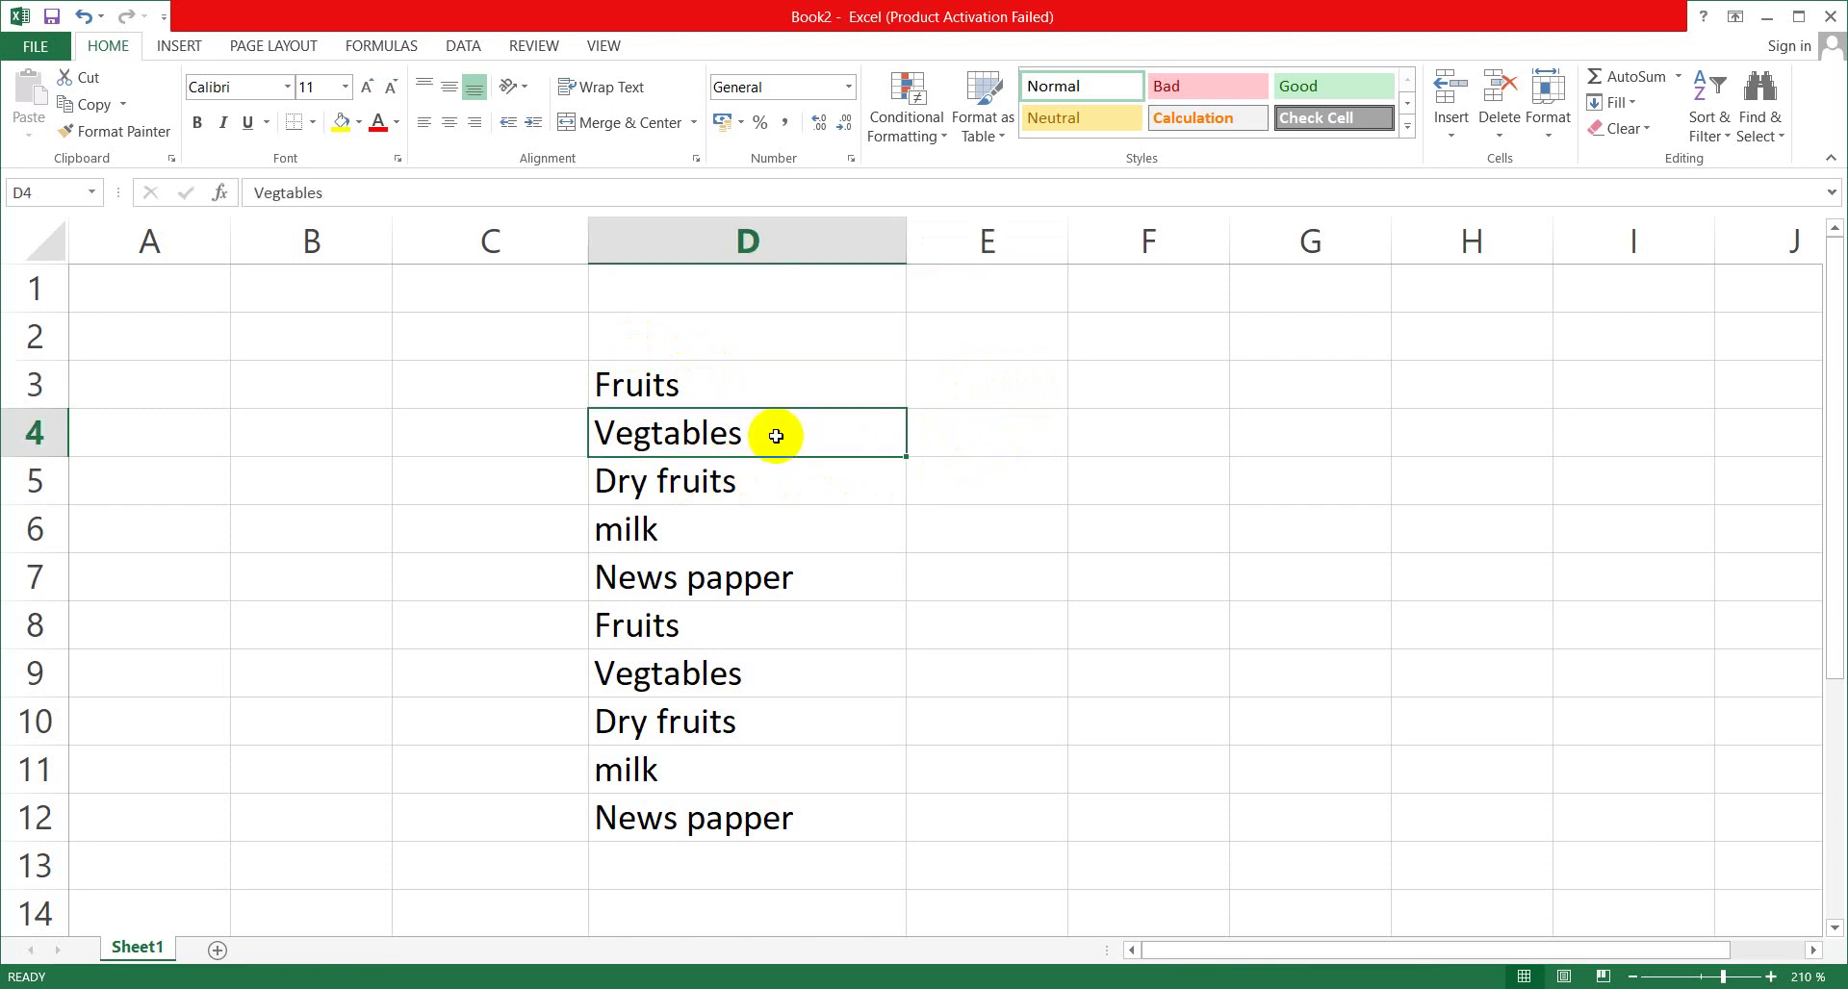
pyautogui.click(934, 393)
pyautogui.click(698, 433)
pyautogui.click(695, 582)
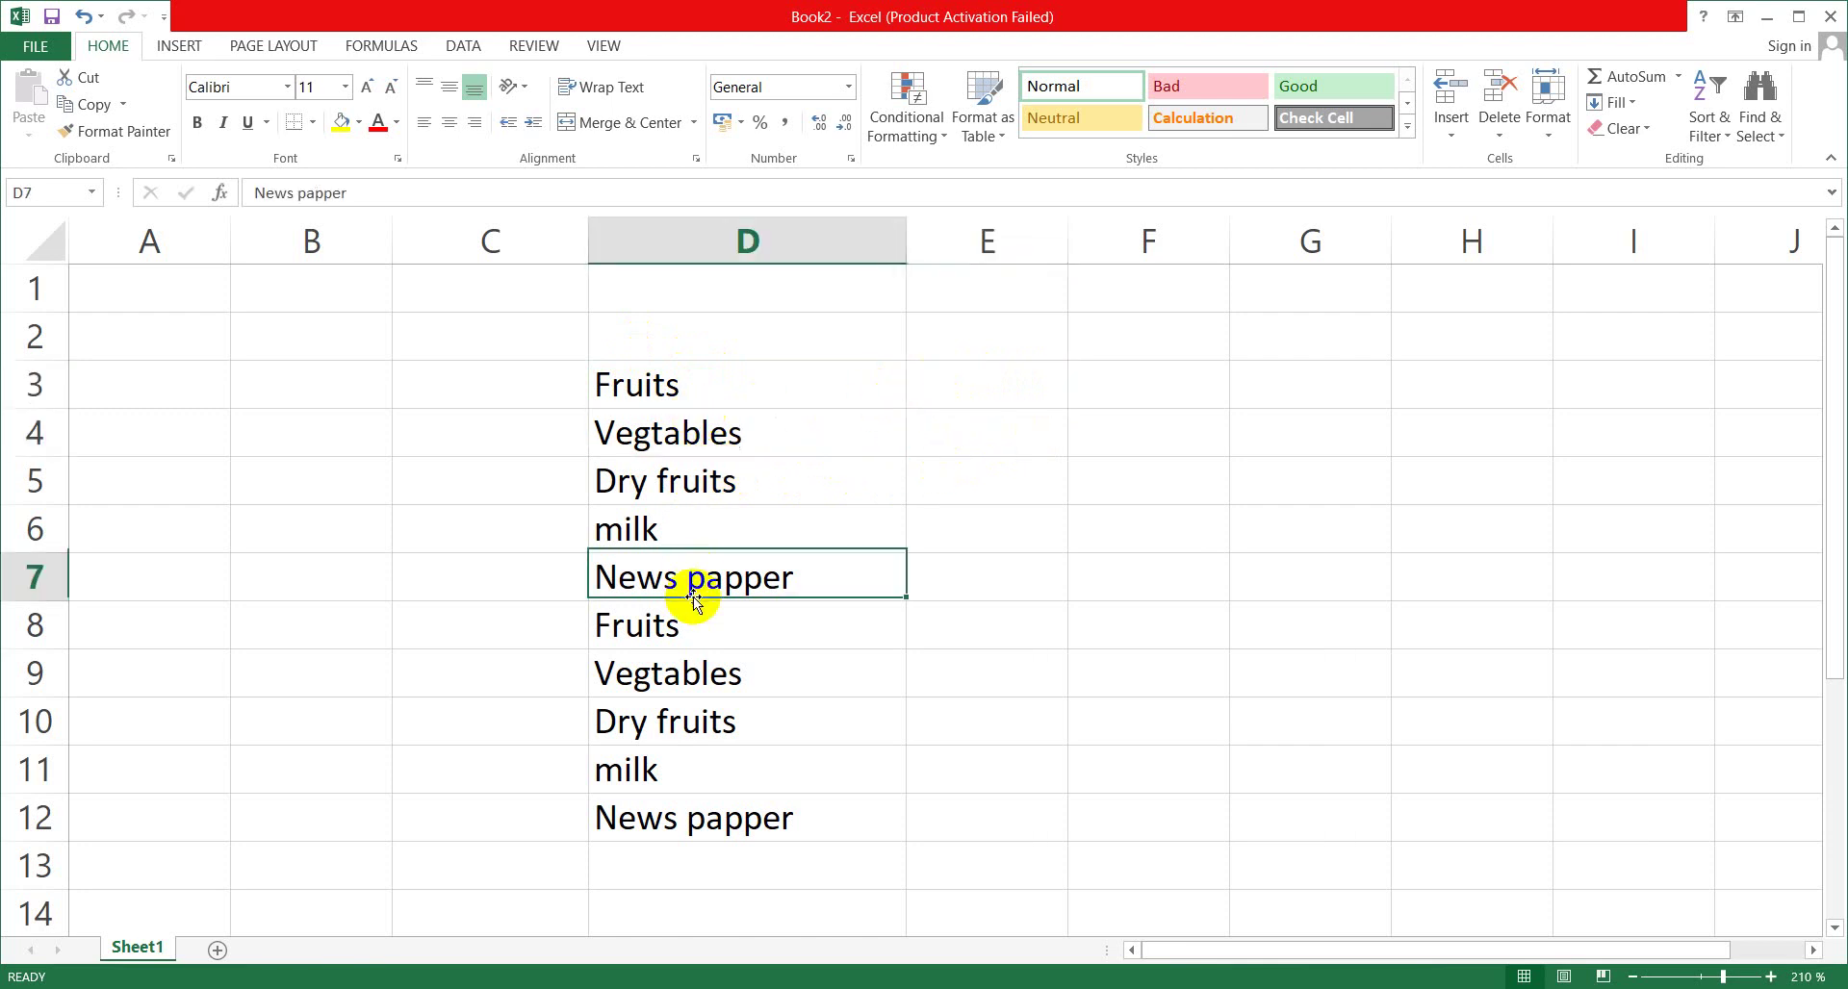
pyautogui.click(683, 717)
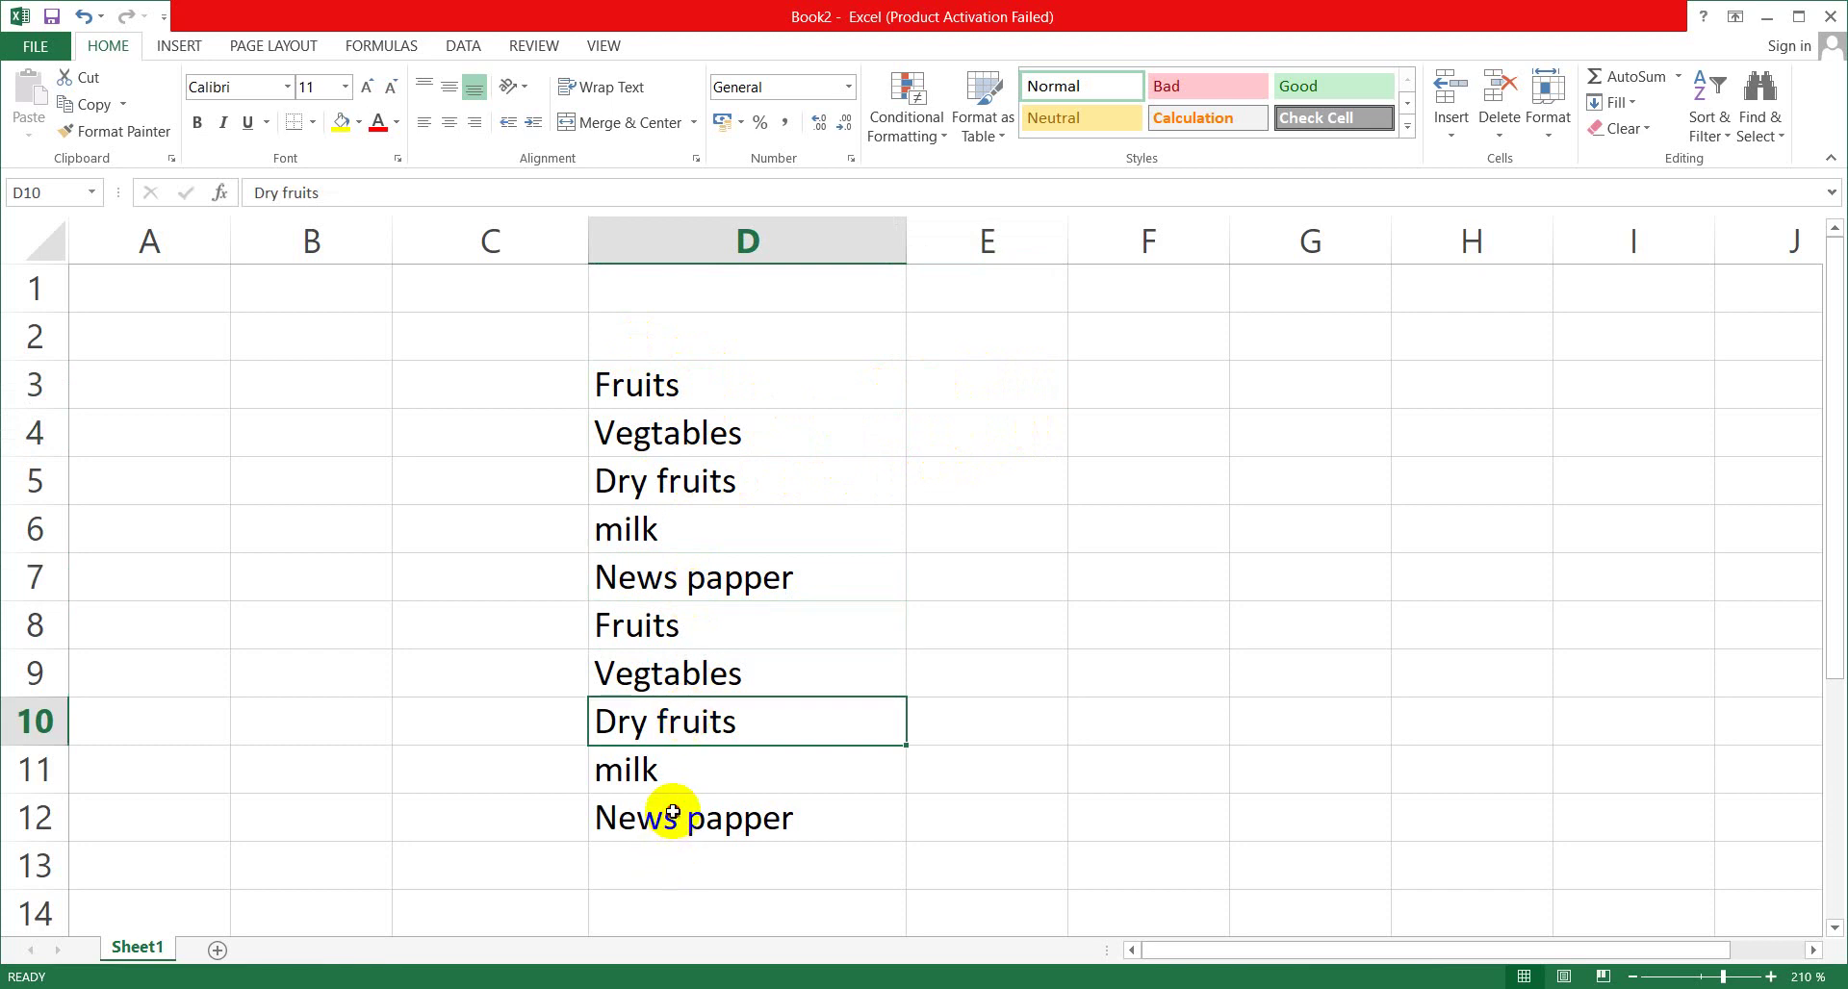
pyautogui.click(673, 813)
pyautogui.click(664, 483)
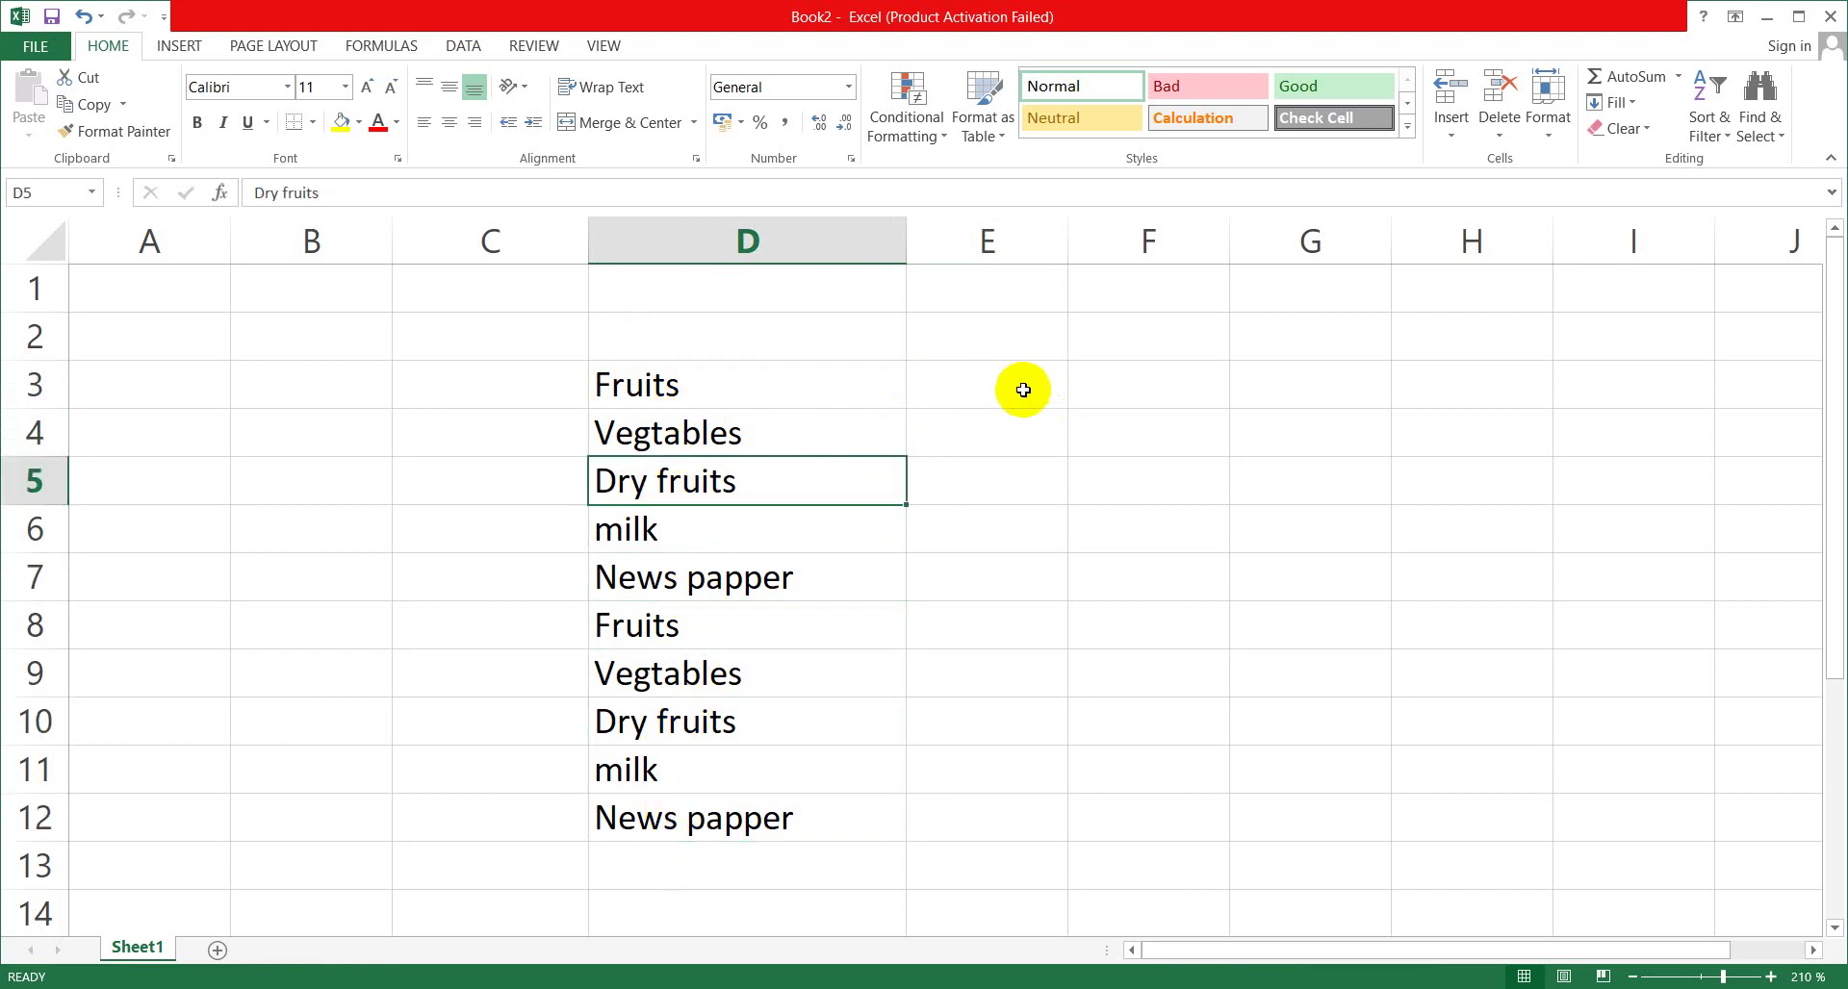
pyautogui.click(1023, 390)
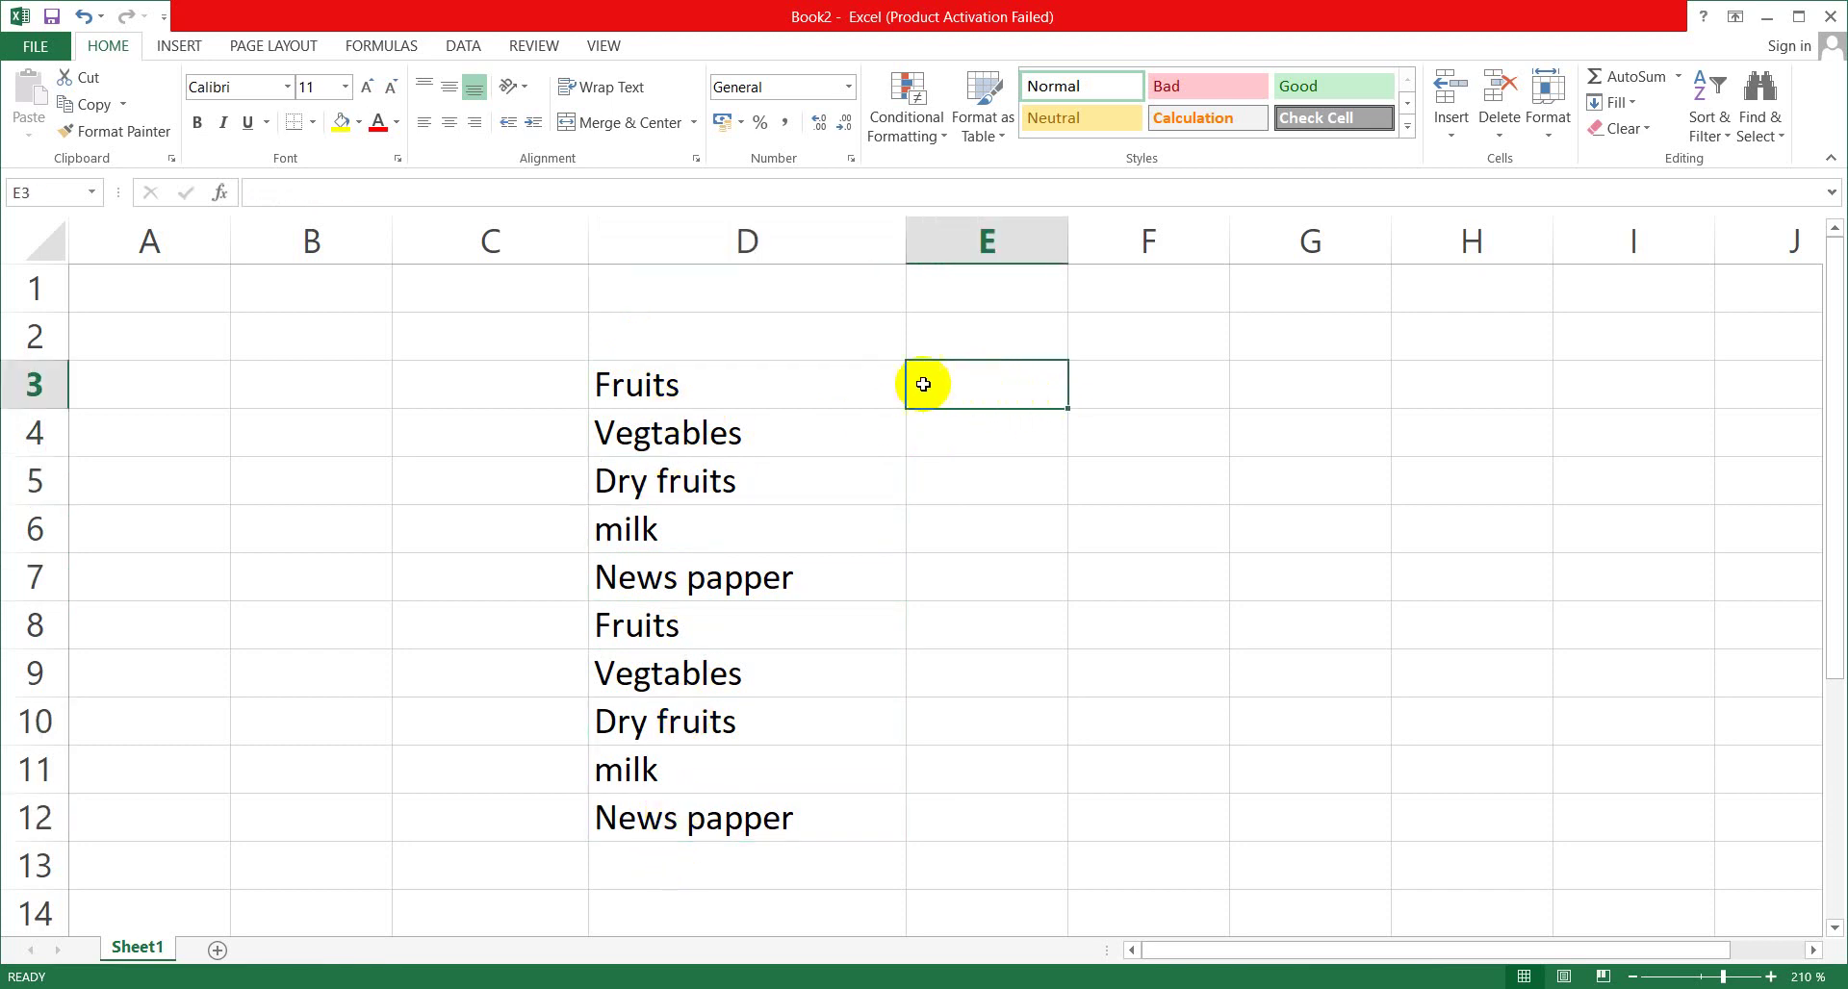
pyautogui.click(843, 385)
pyautogui.click(990, 395)
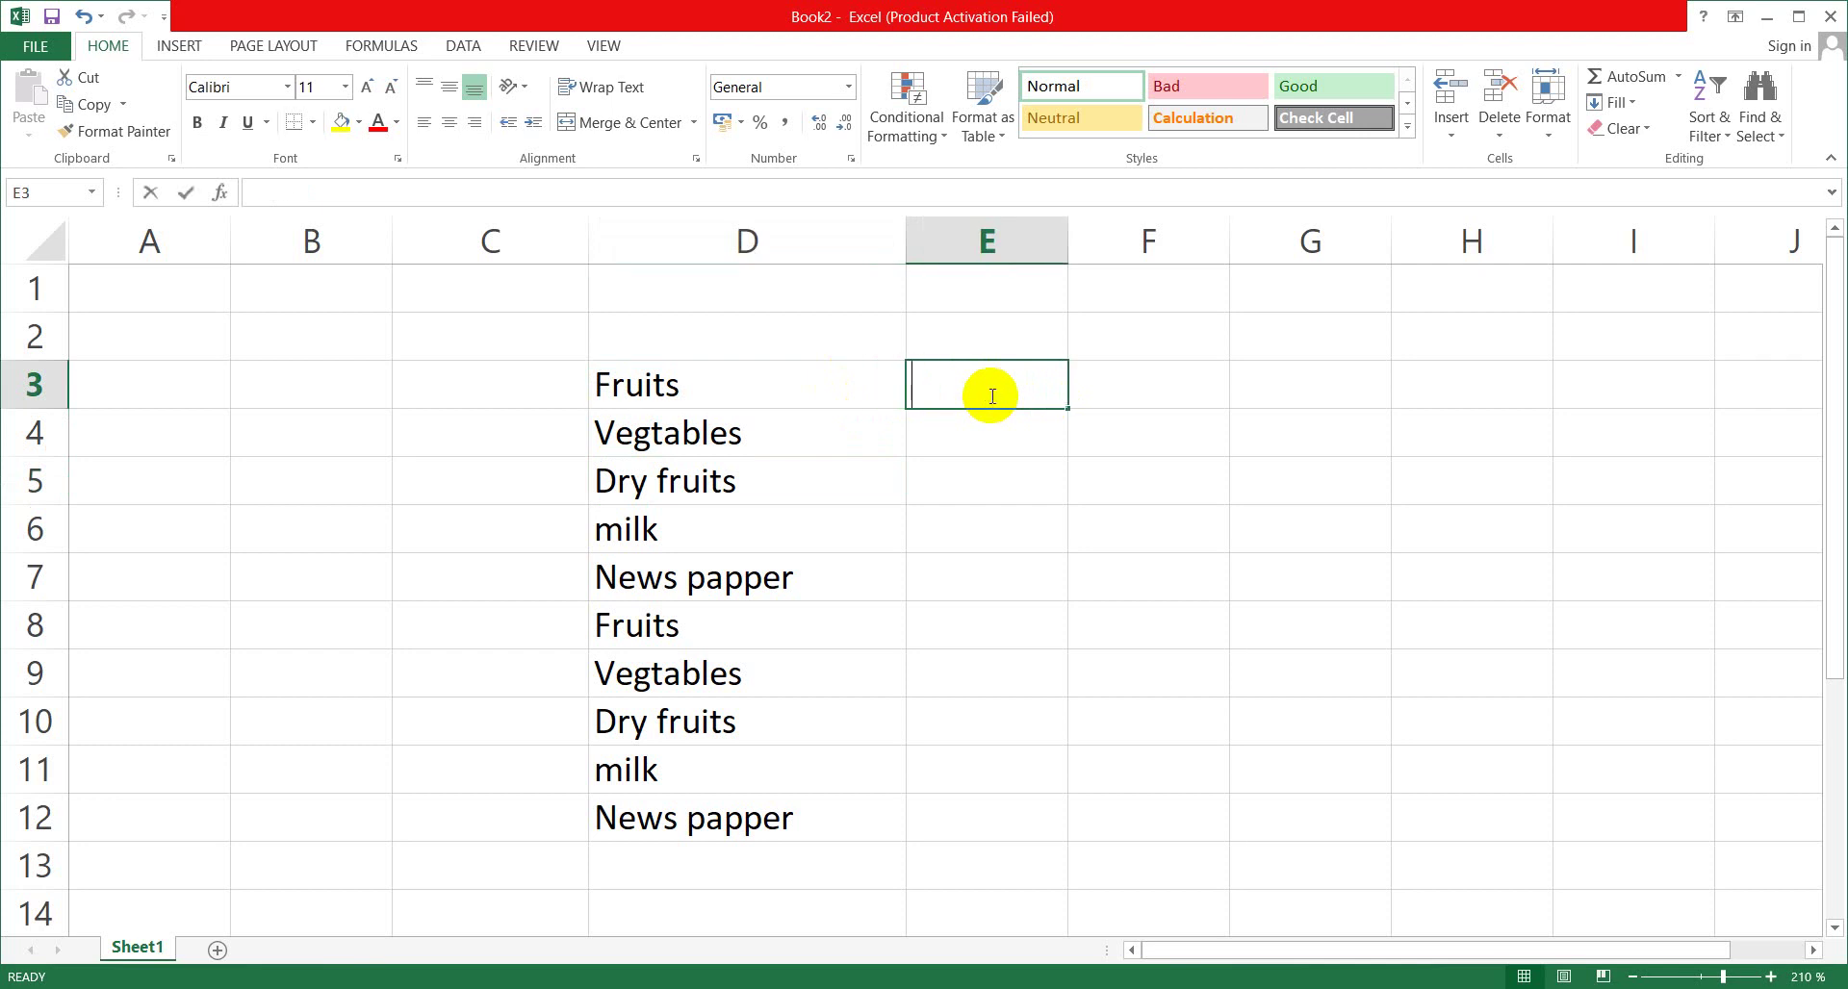
# Enter 500, 300, 2000 and 300 into E3:E6, correcting a mistyped 140.
pyautogui.write('140')
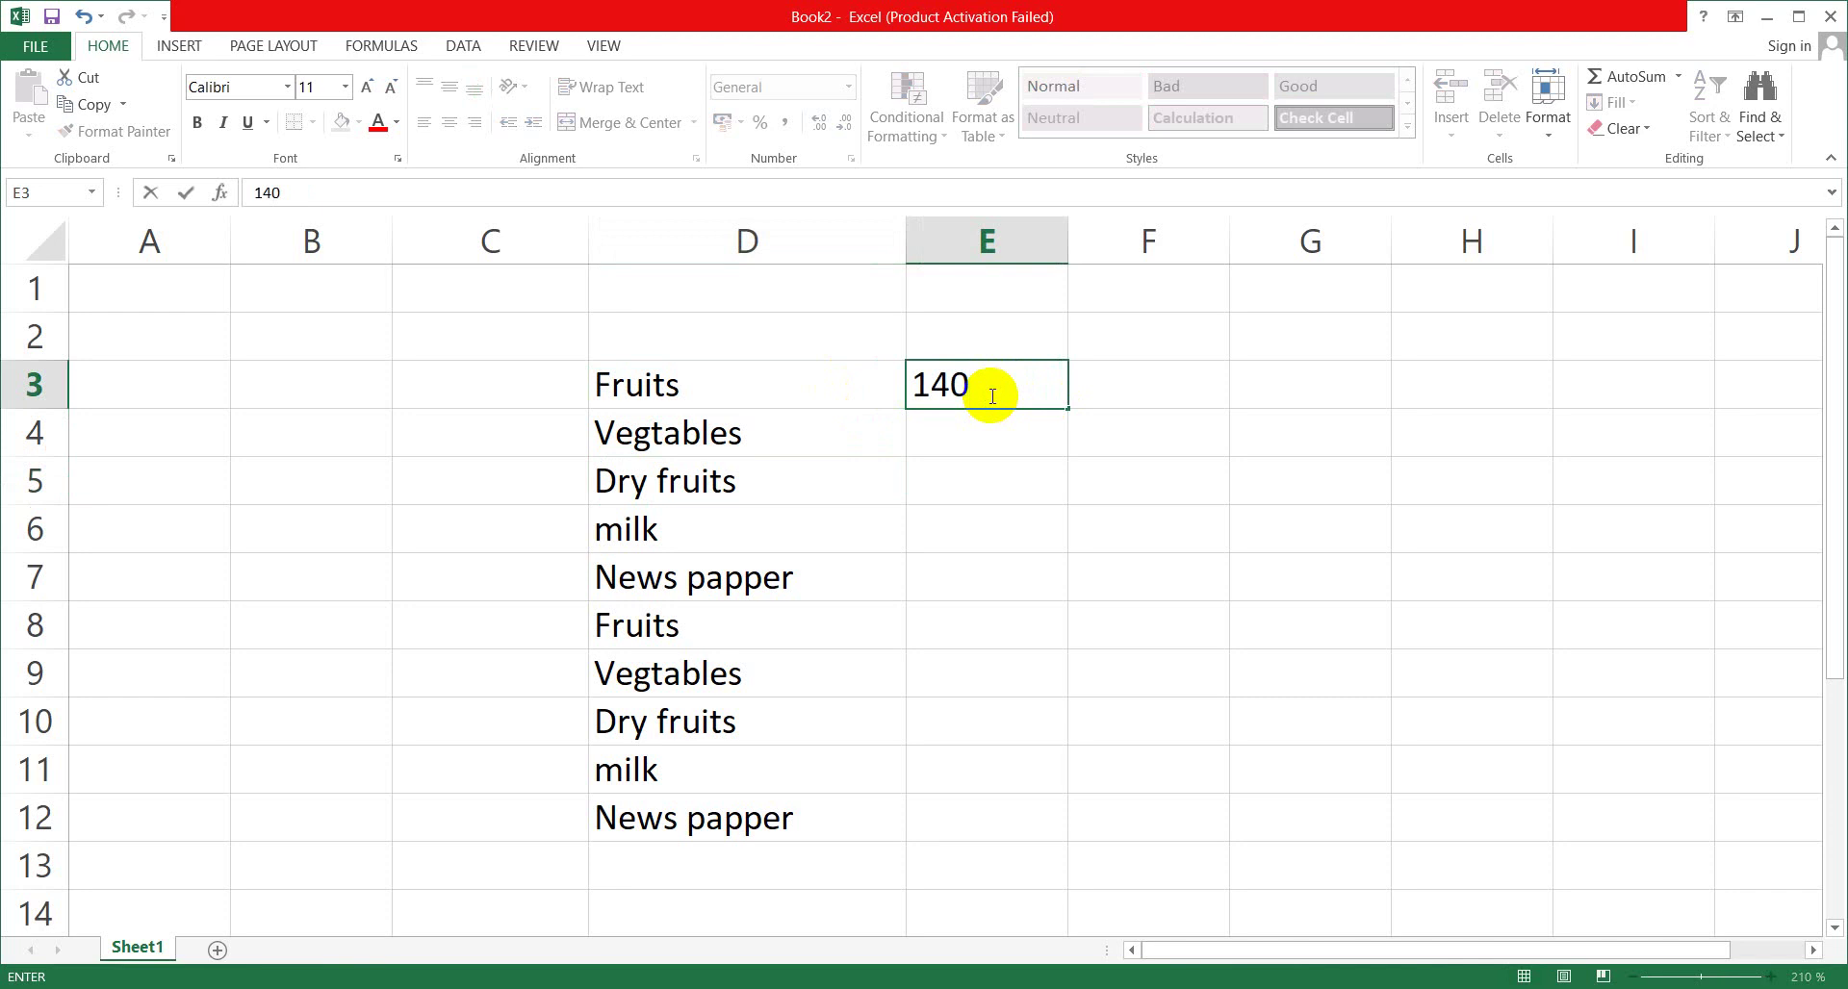
pyautogui.press('BackSpace')
pyautogui.press('BackSpace')
pyautogui.press('BackSpace')
pyautogui.write('500')
pyautogui.click(975, 439)
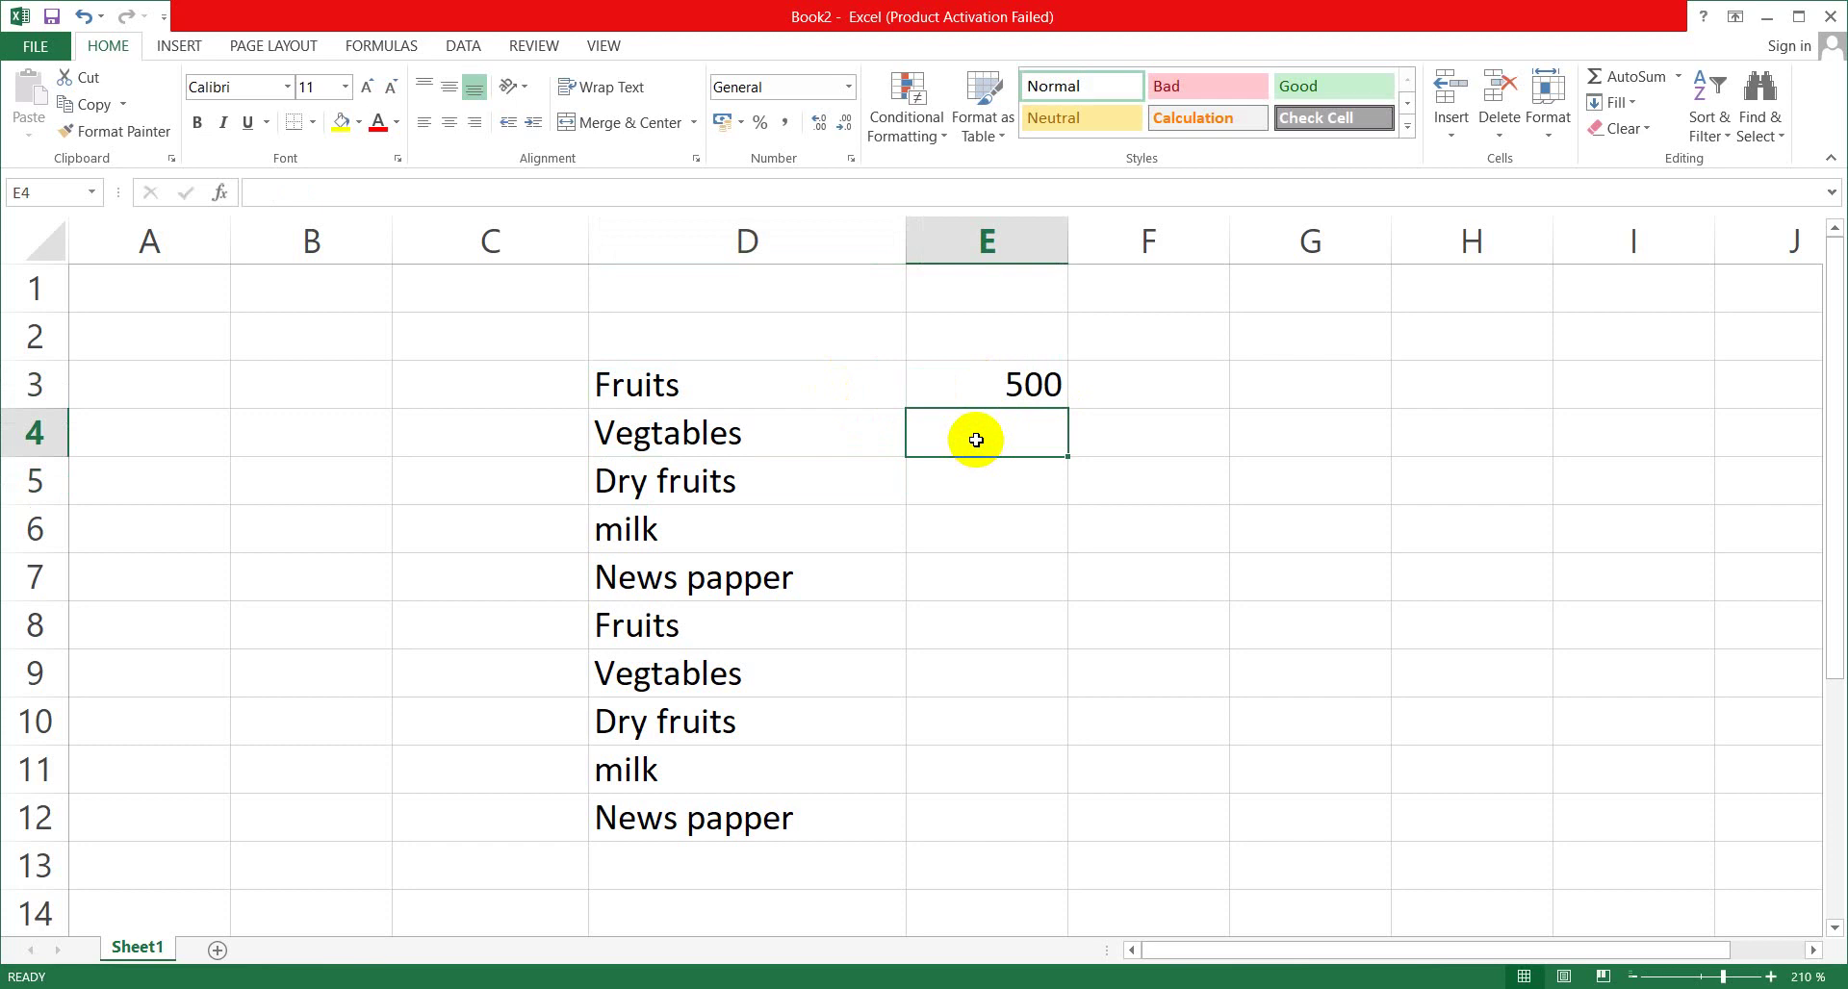
pyautogui.write('300')
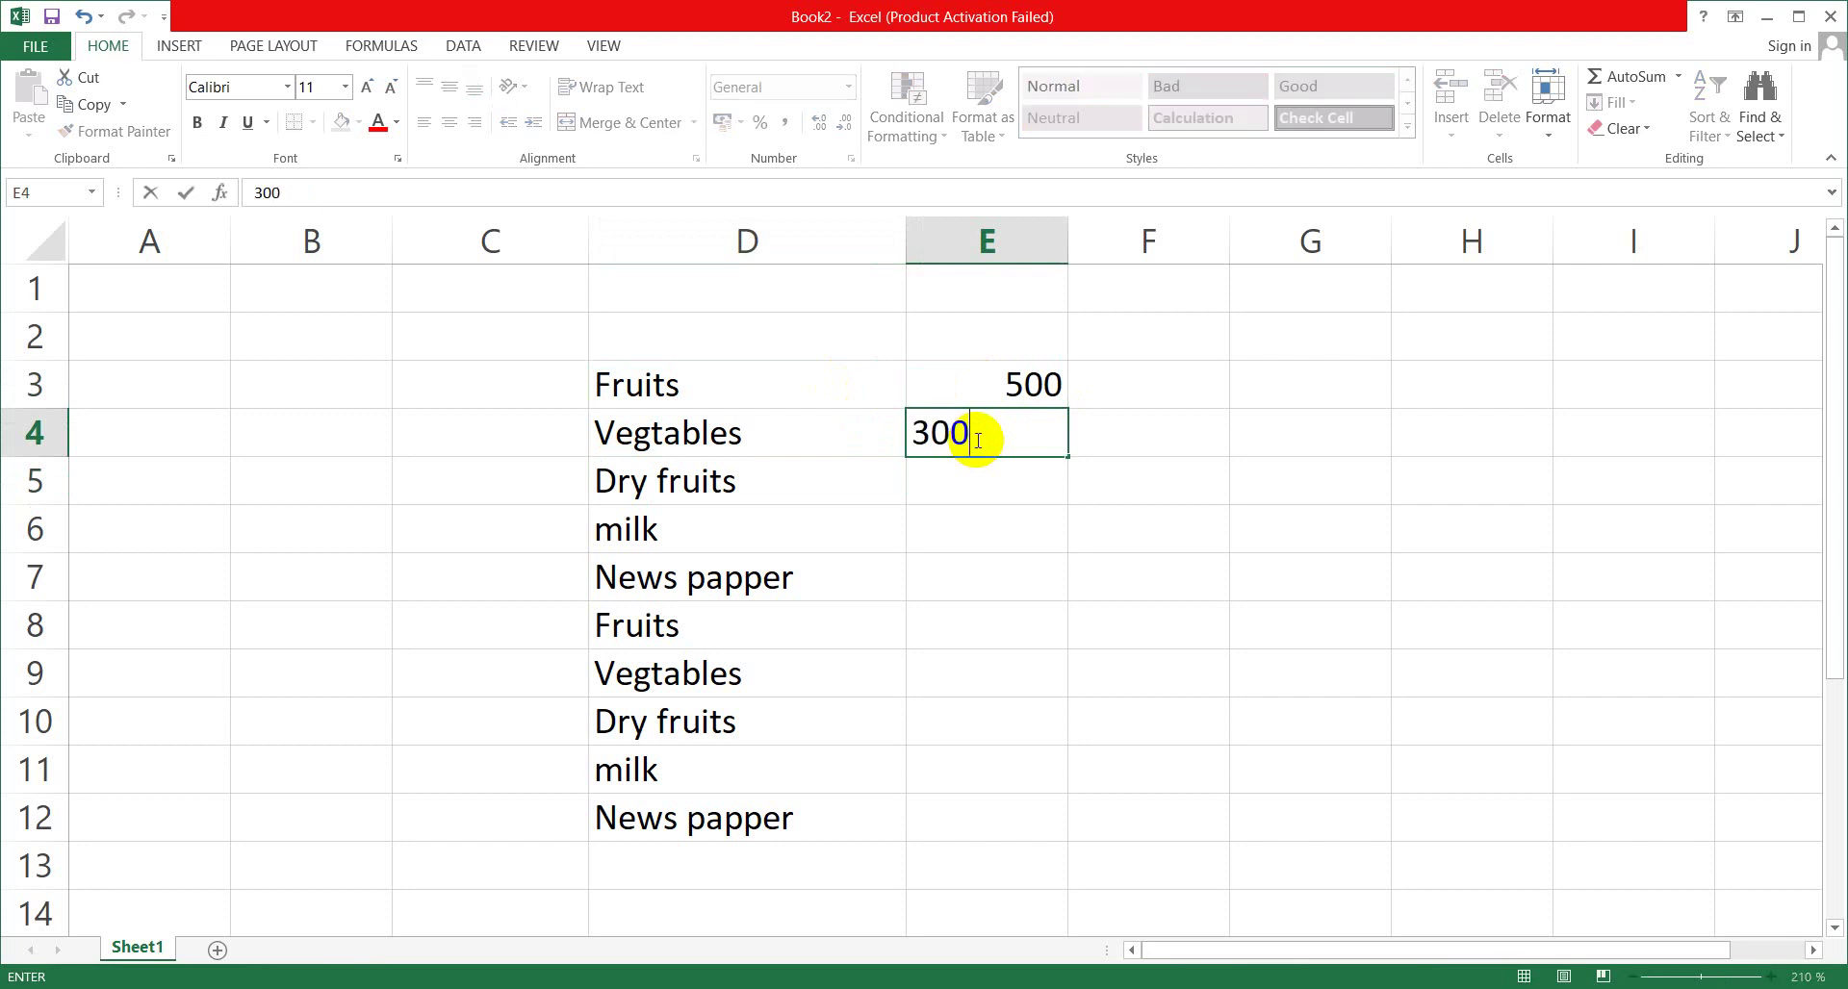
pyautogui.rightClick(971, 484)
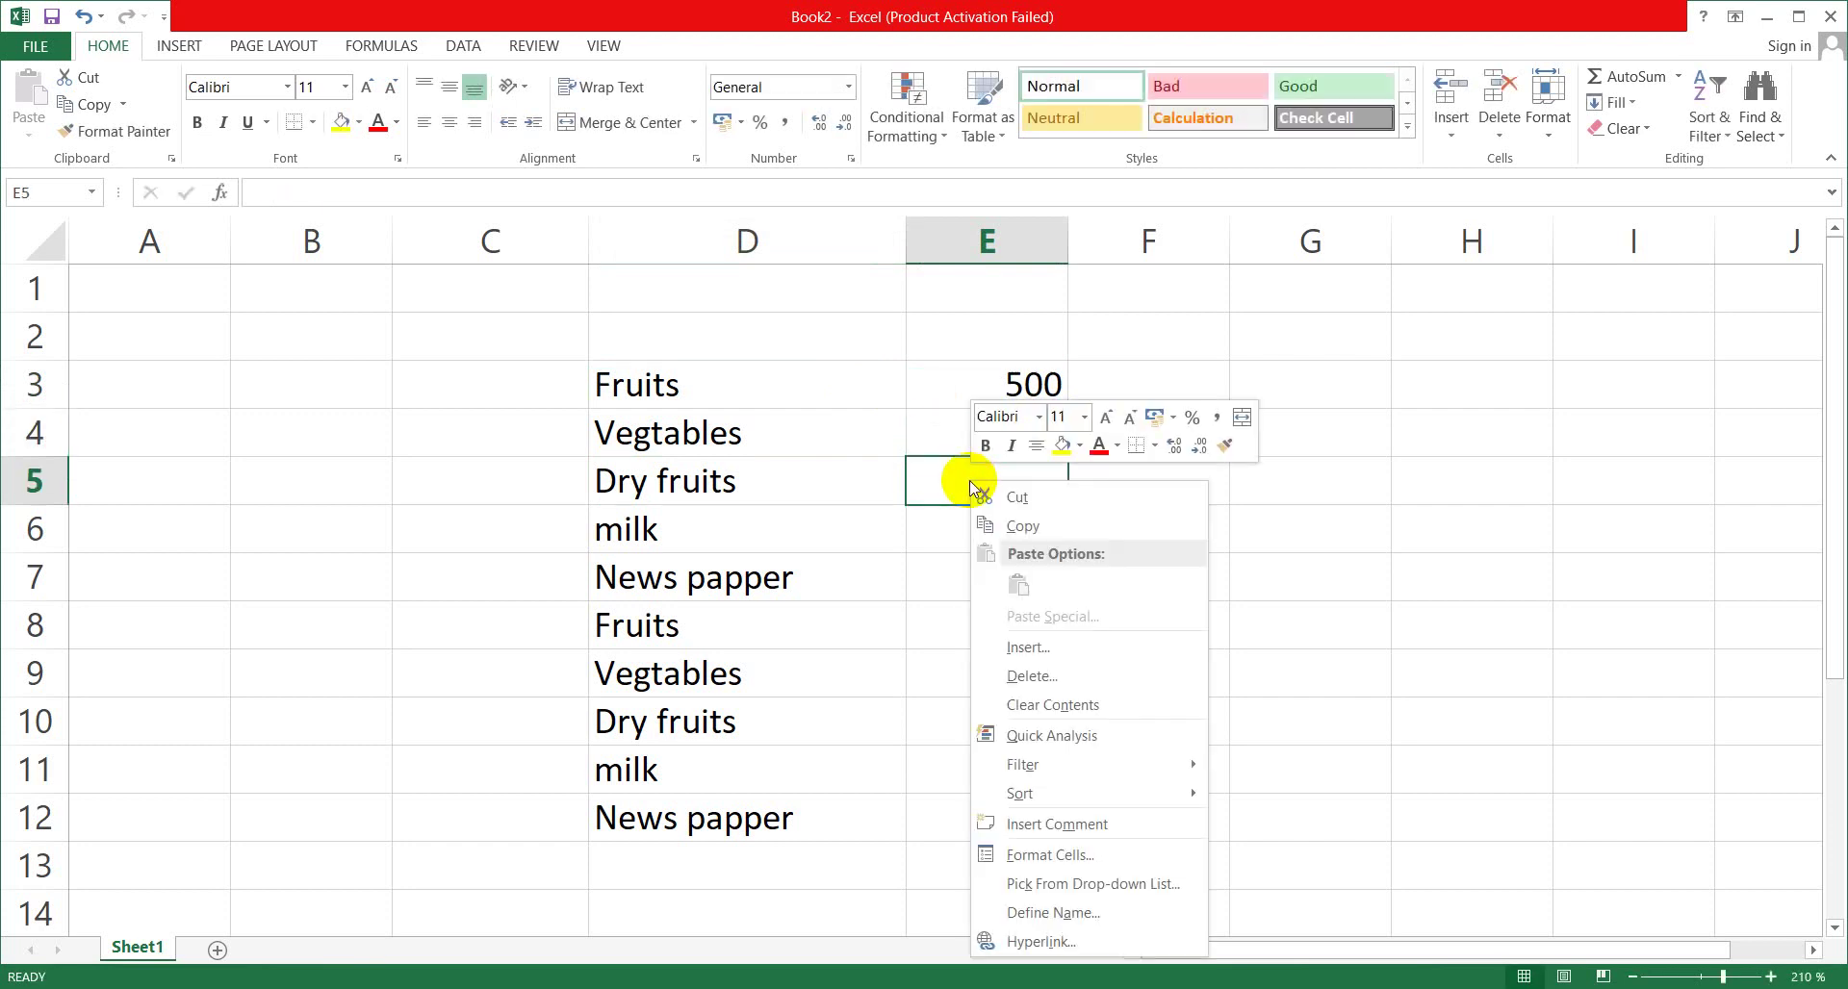
pyautogui.click(970, 480)
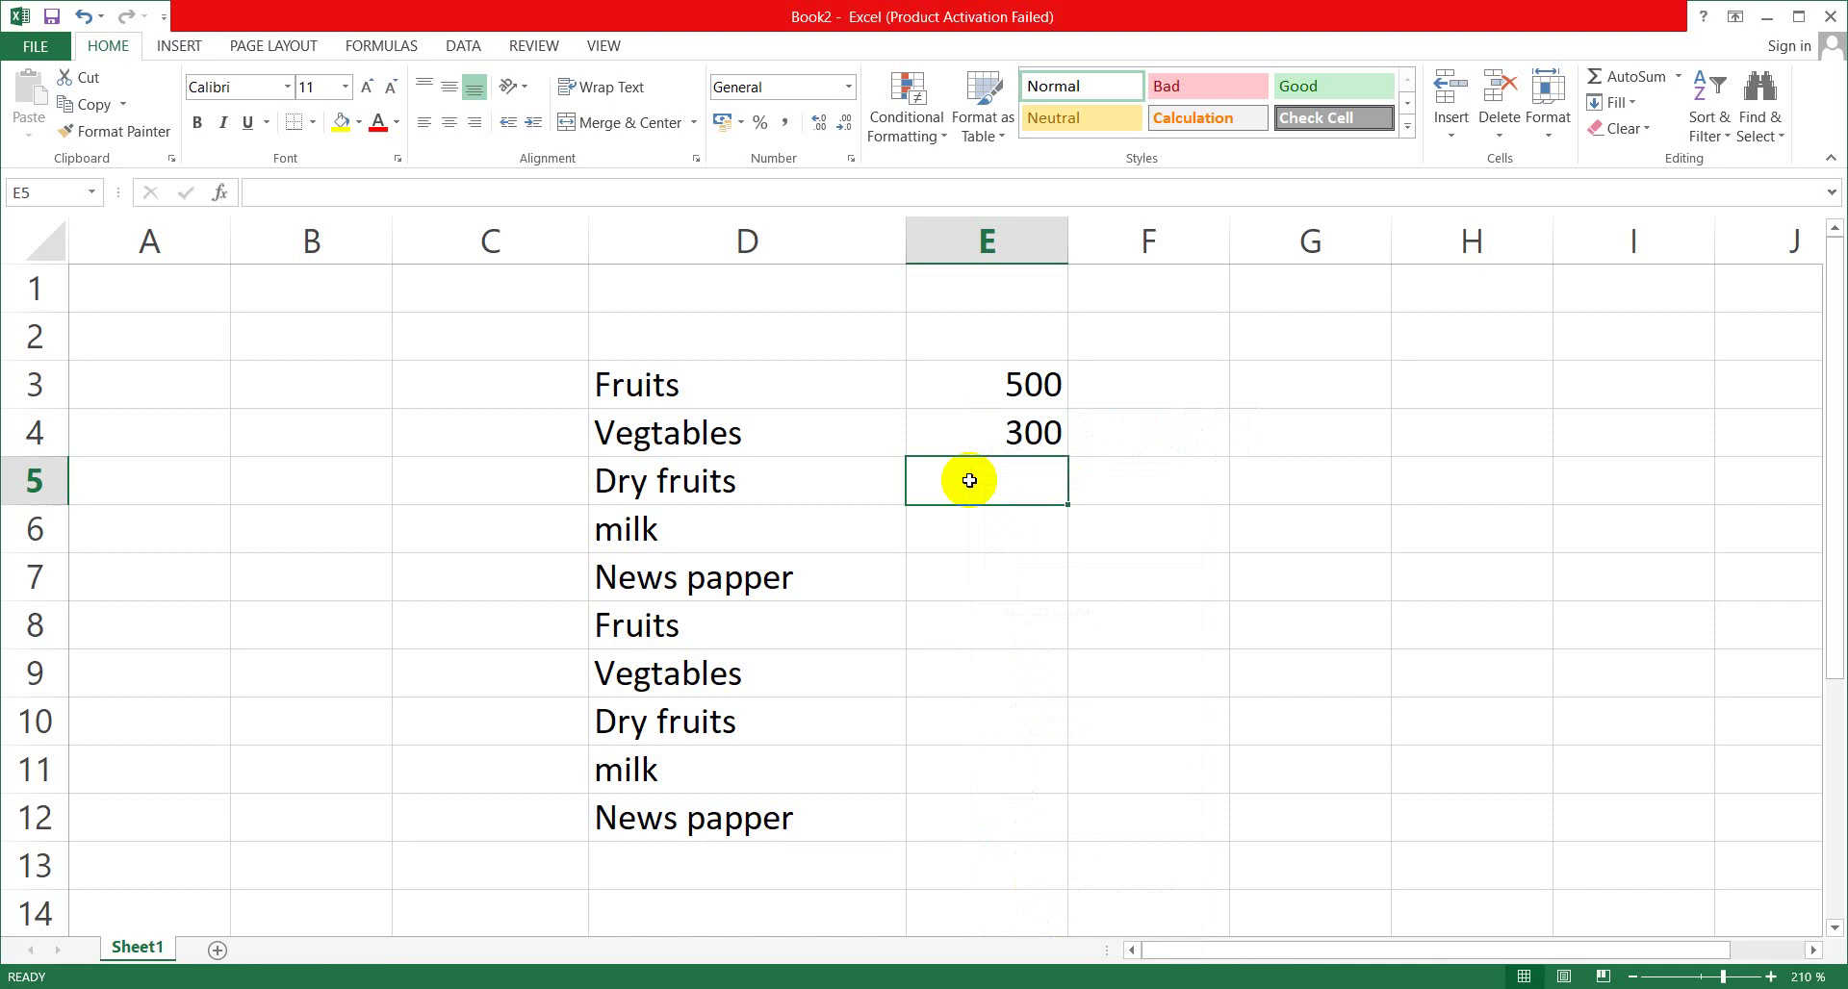
pyautogui.write('2')
pyautogui.write('000')
pyautogui.click(984, 533)
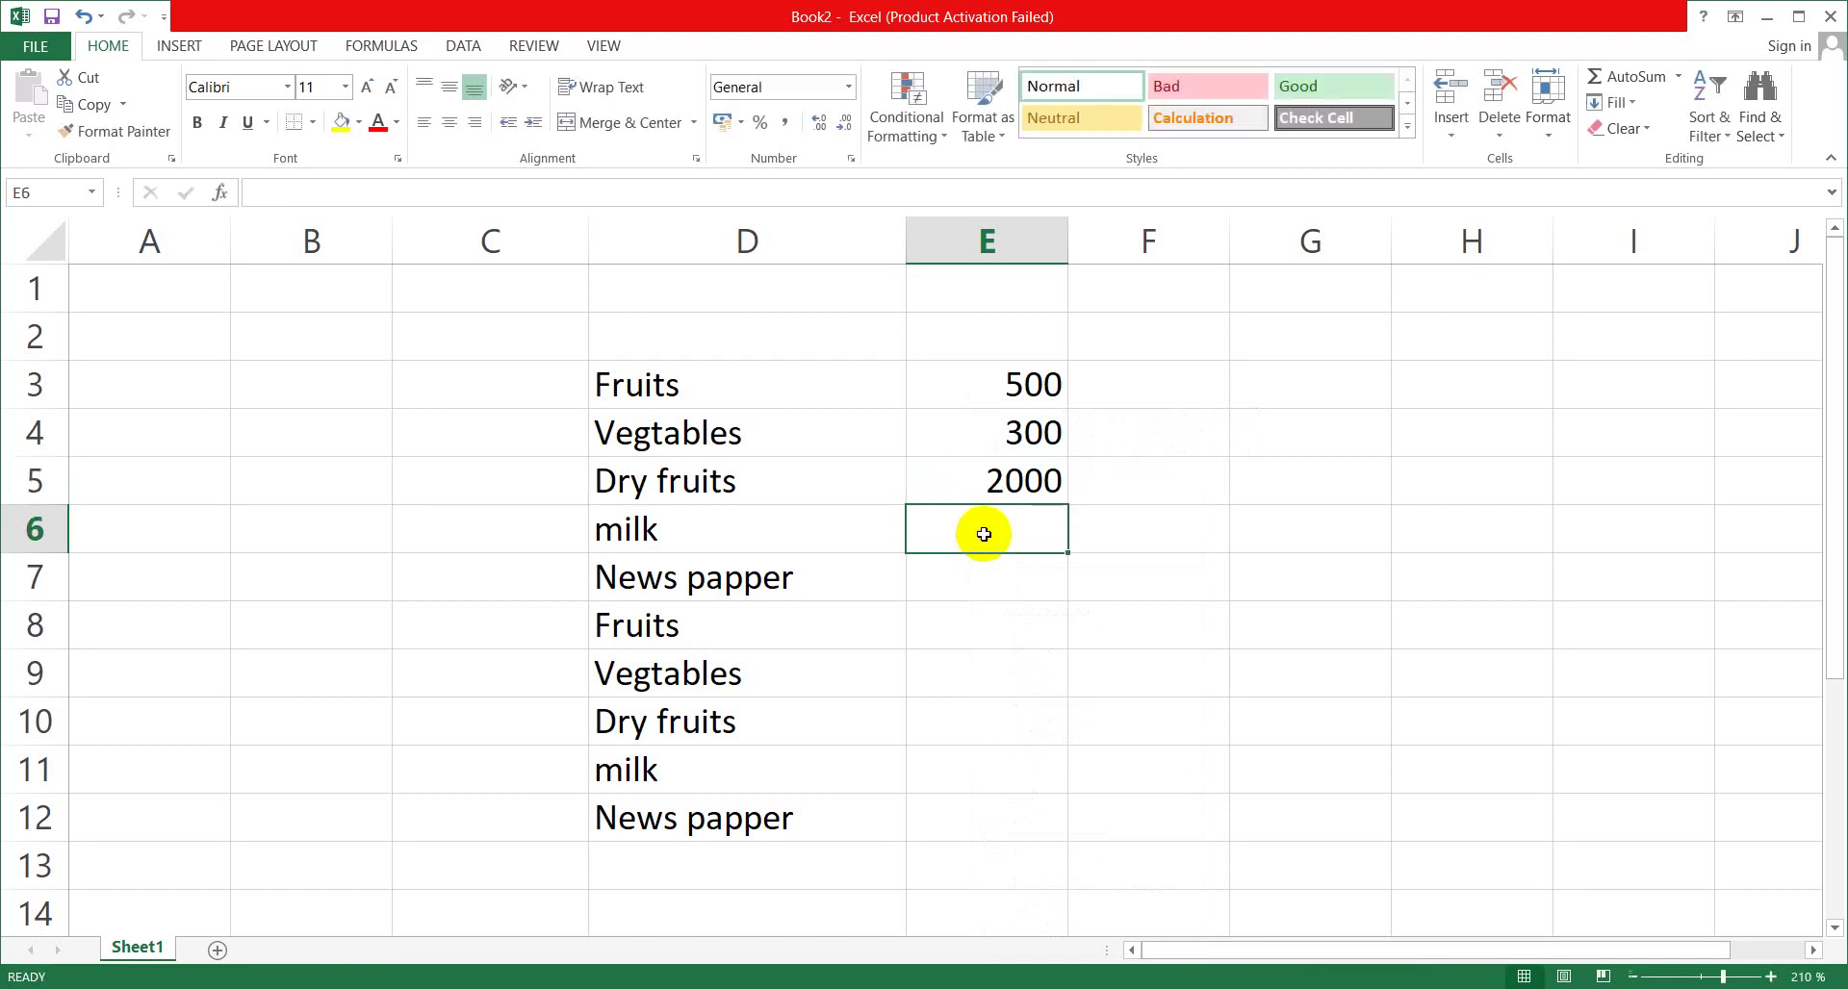
pyautogui.write('300')
pyautogui.rightClick(978, 583)
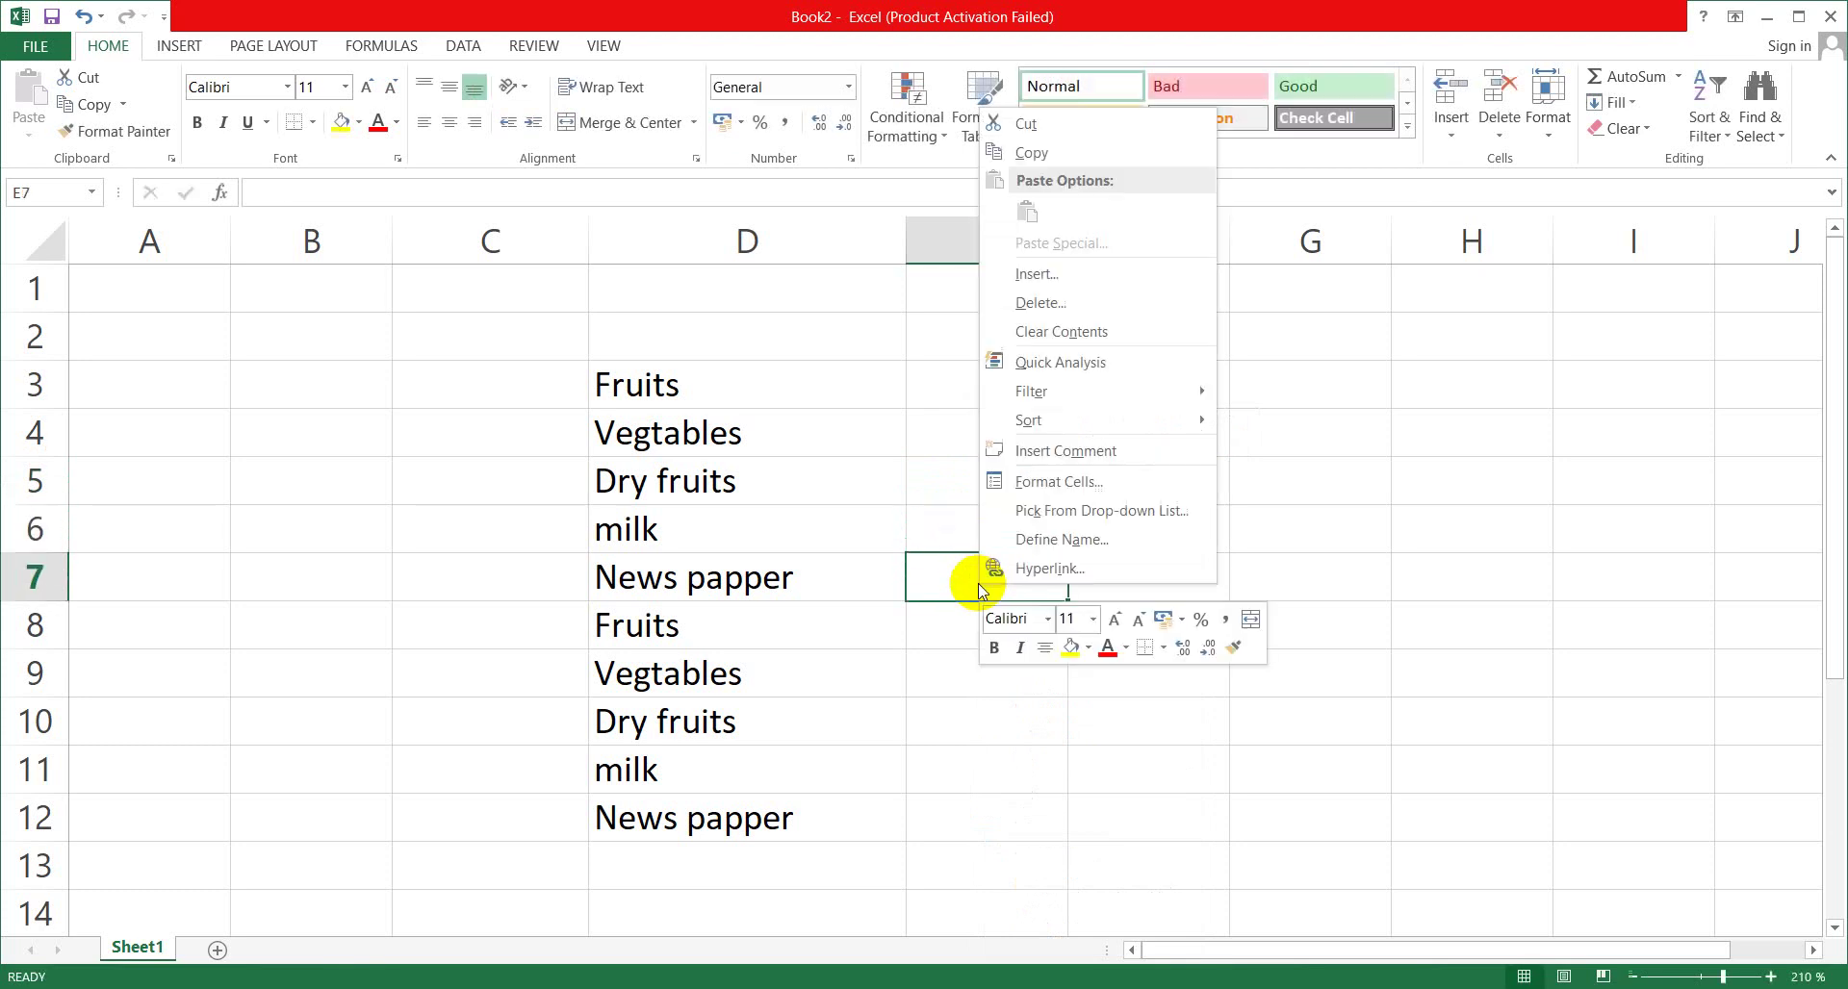
pyautogui.click(978, 583)
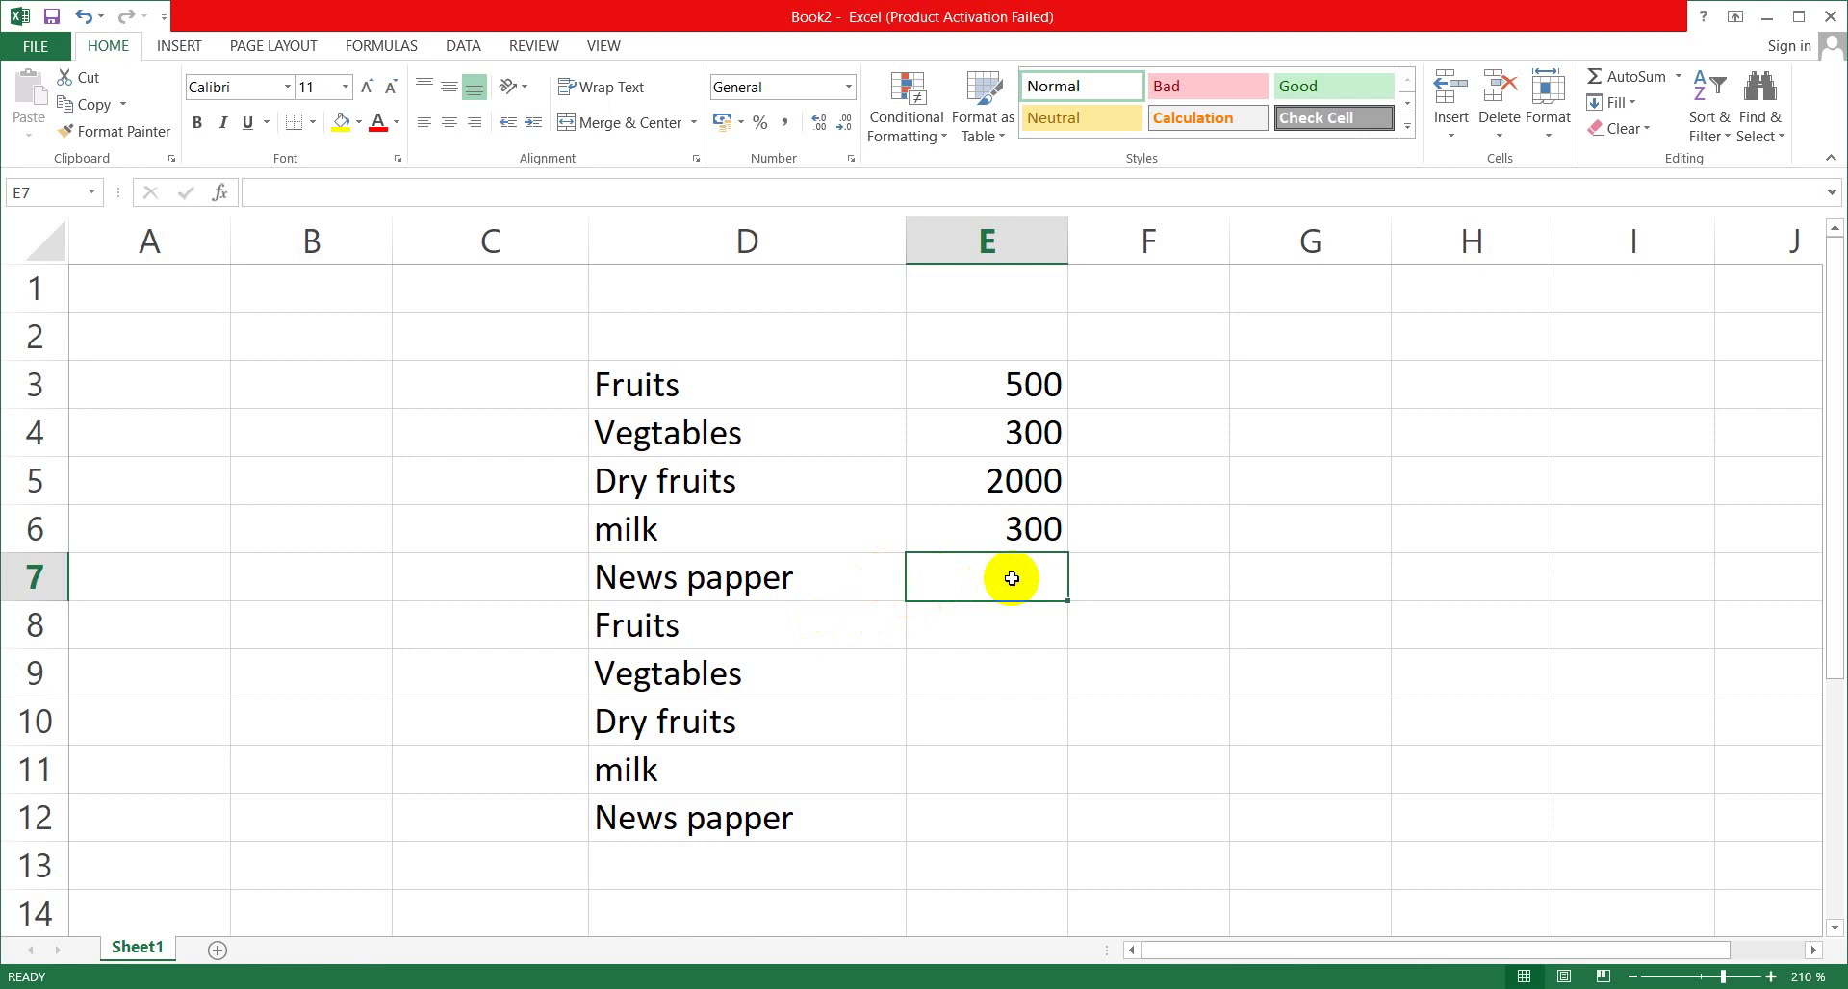
# Enter amounts 30, 200 and 500 into E7:E9.
pyautogui.write('30')
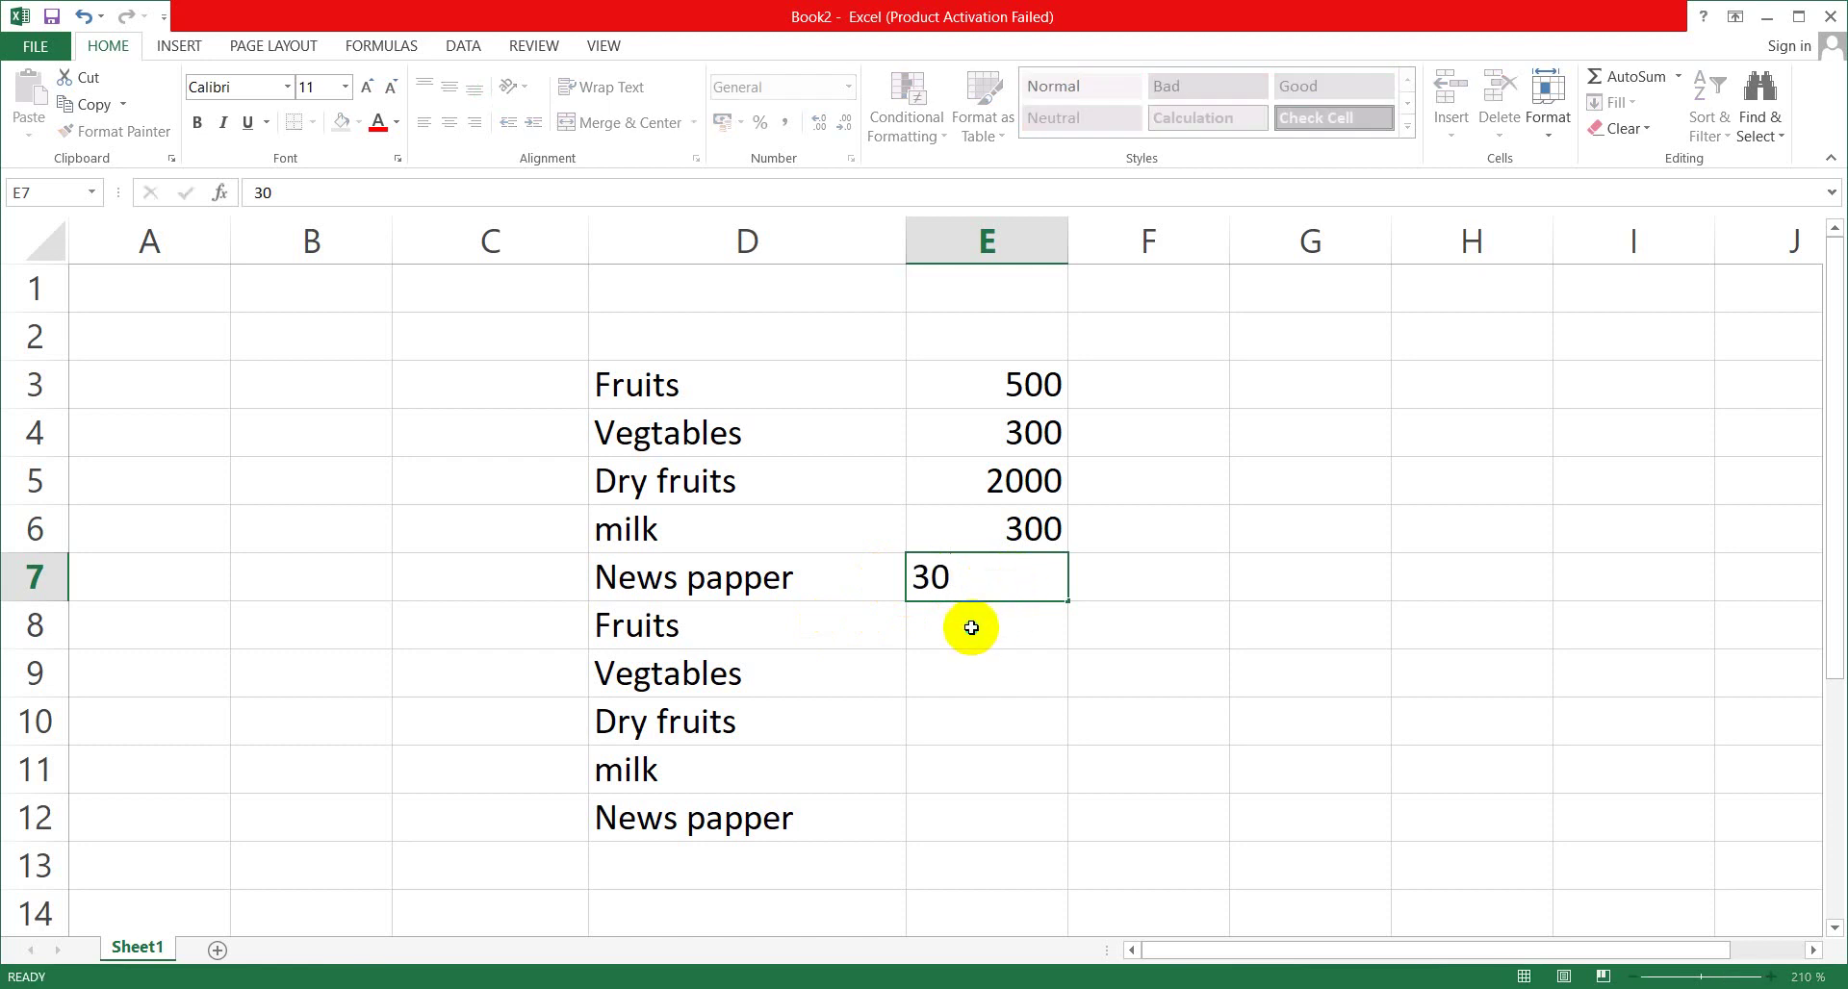
pyautogui.rightClick(971, 627)
pyautogui.press('Escape')
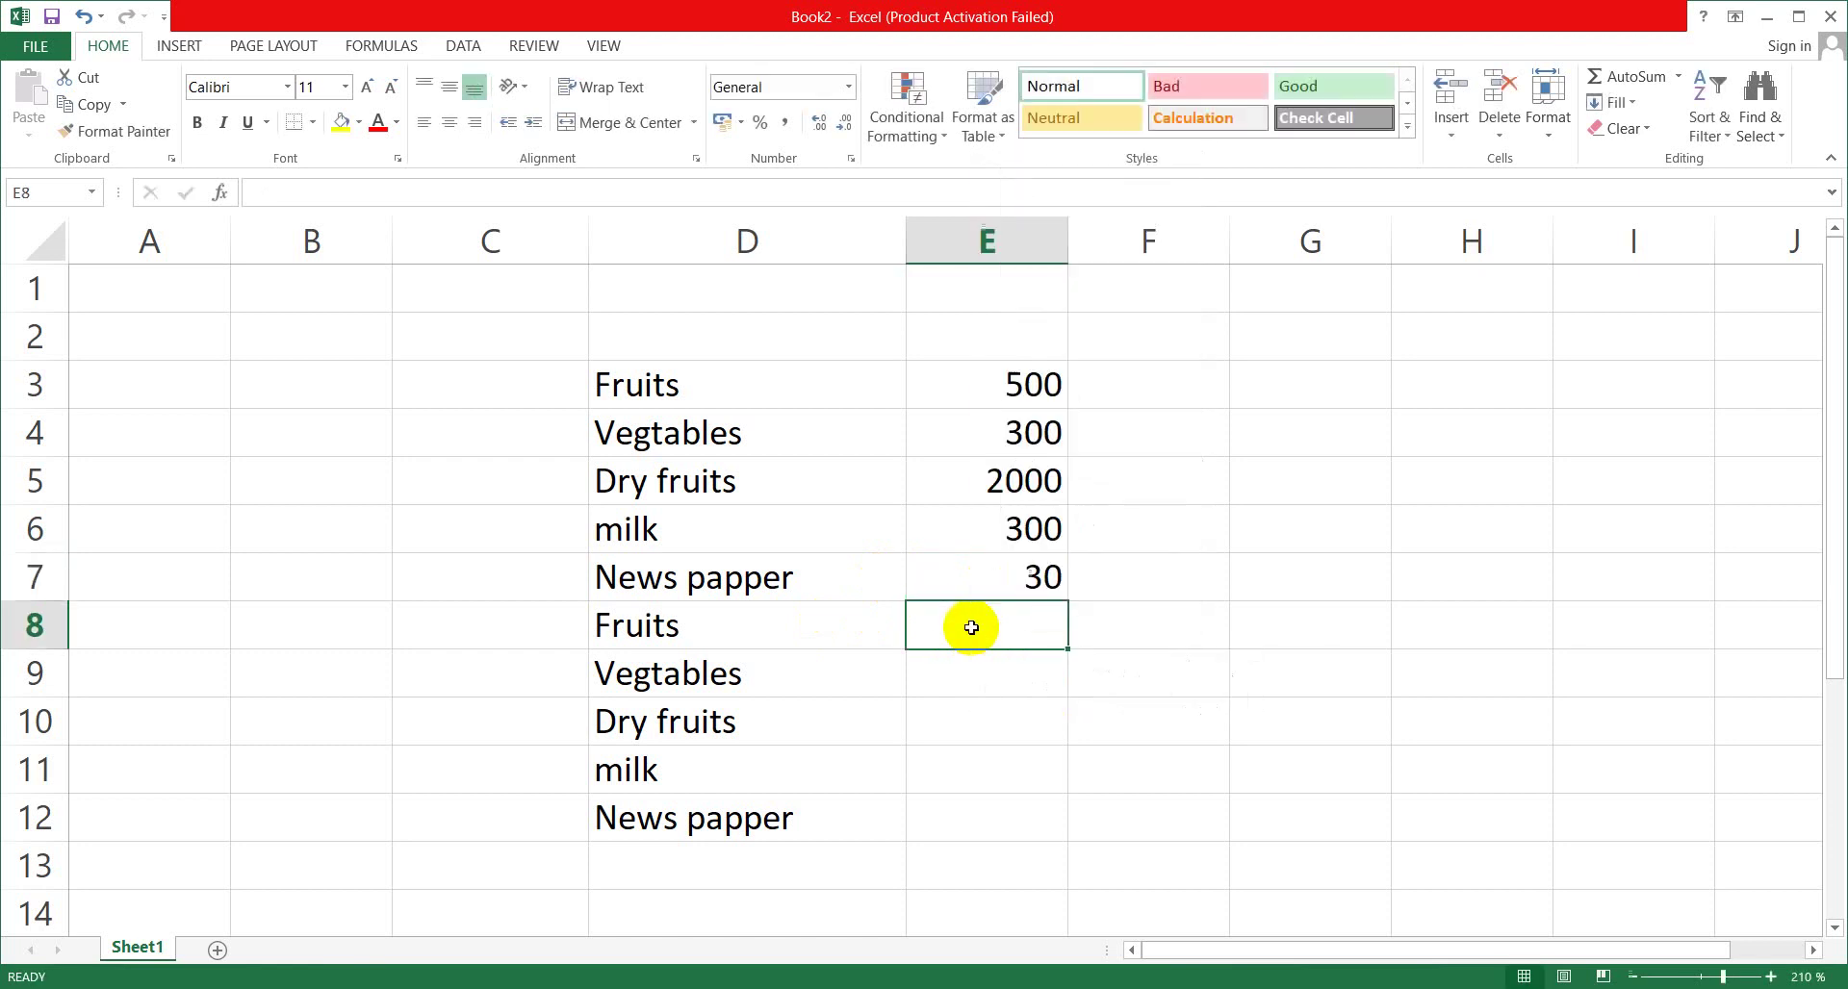
pyautogui.write('200')
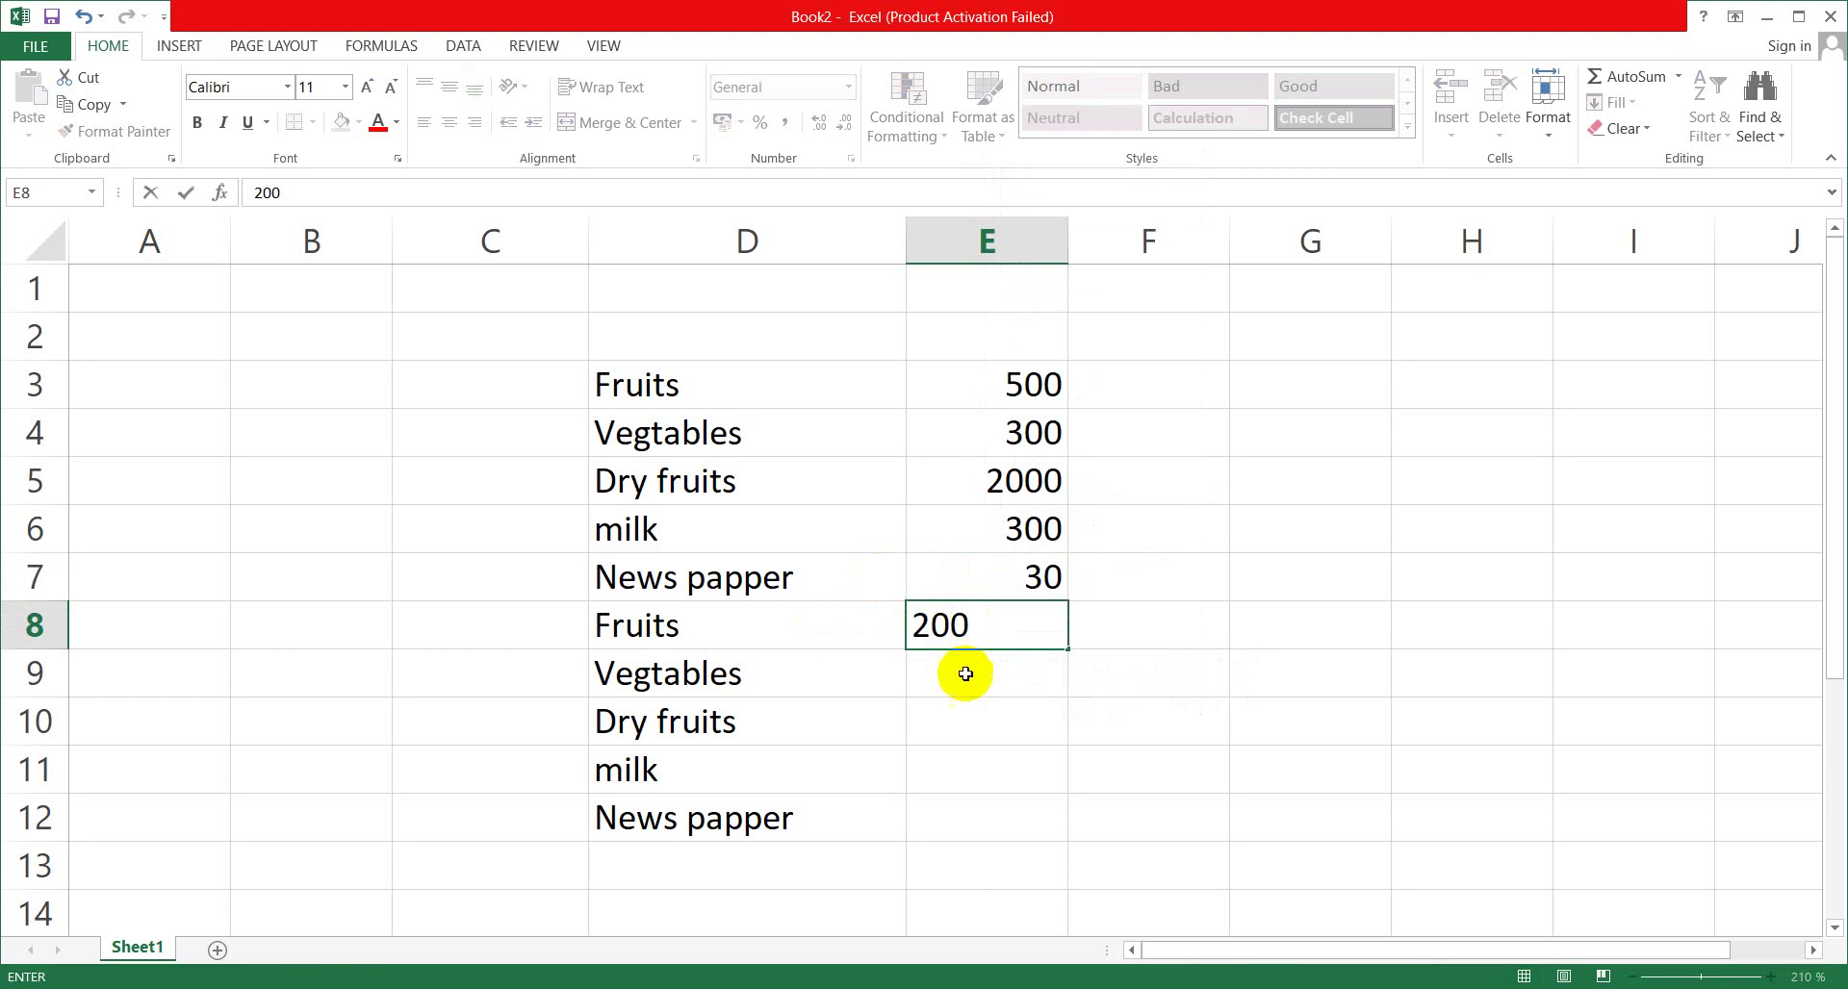
pyautogui.rightClick(965, 675)
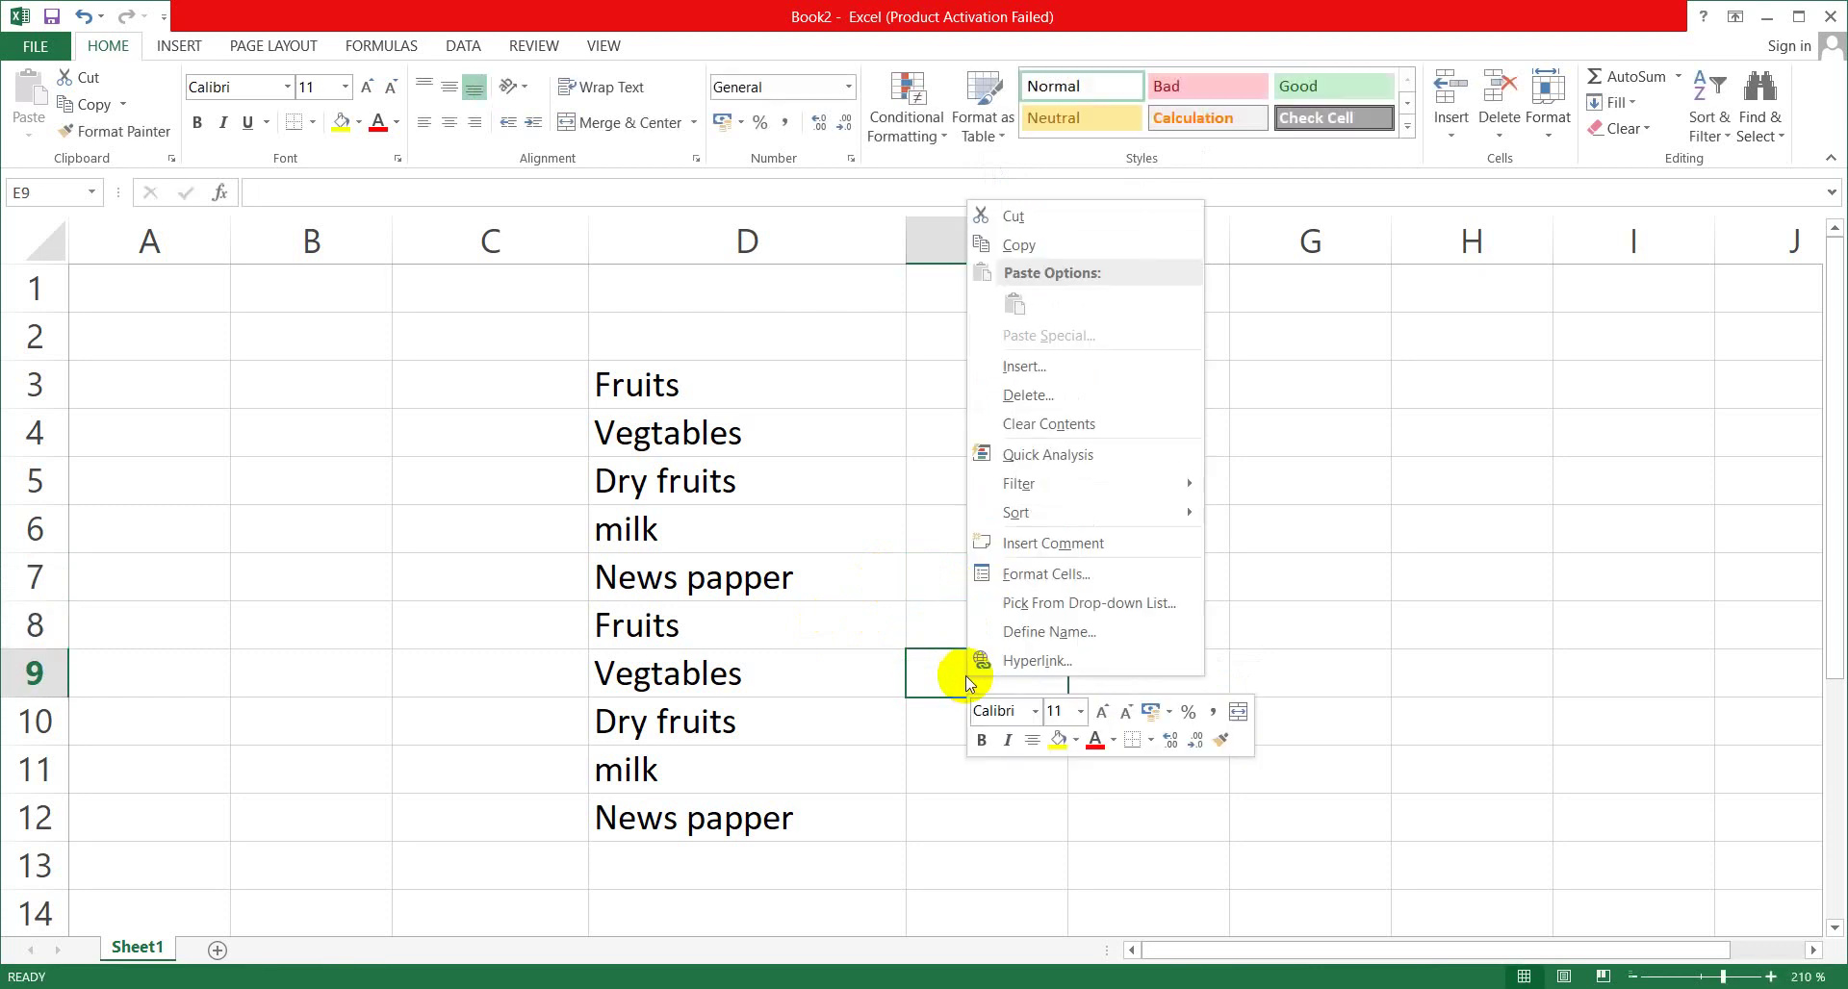
pyautogui.press('Escape')
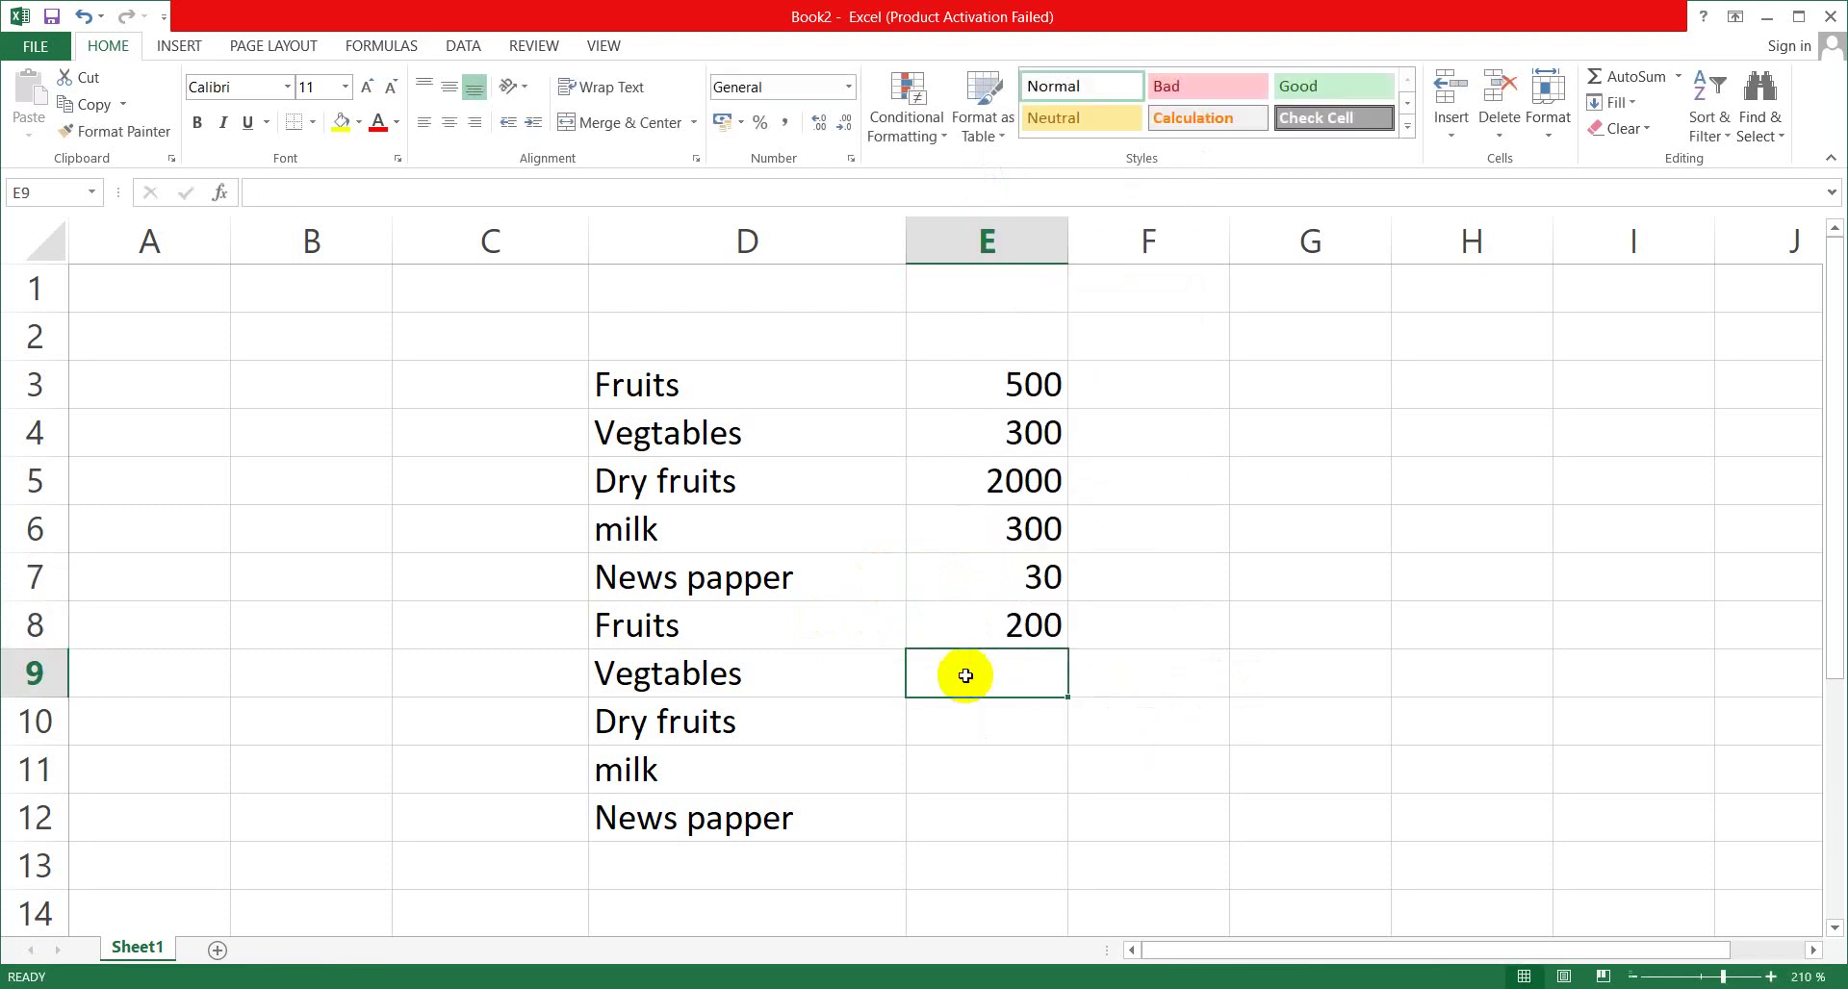
pyautogui.write('500')
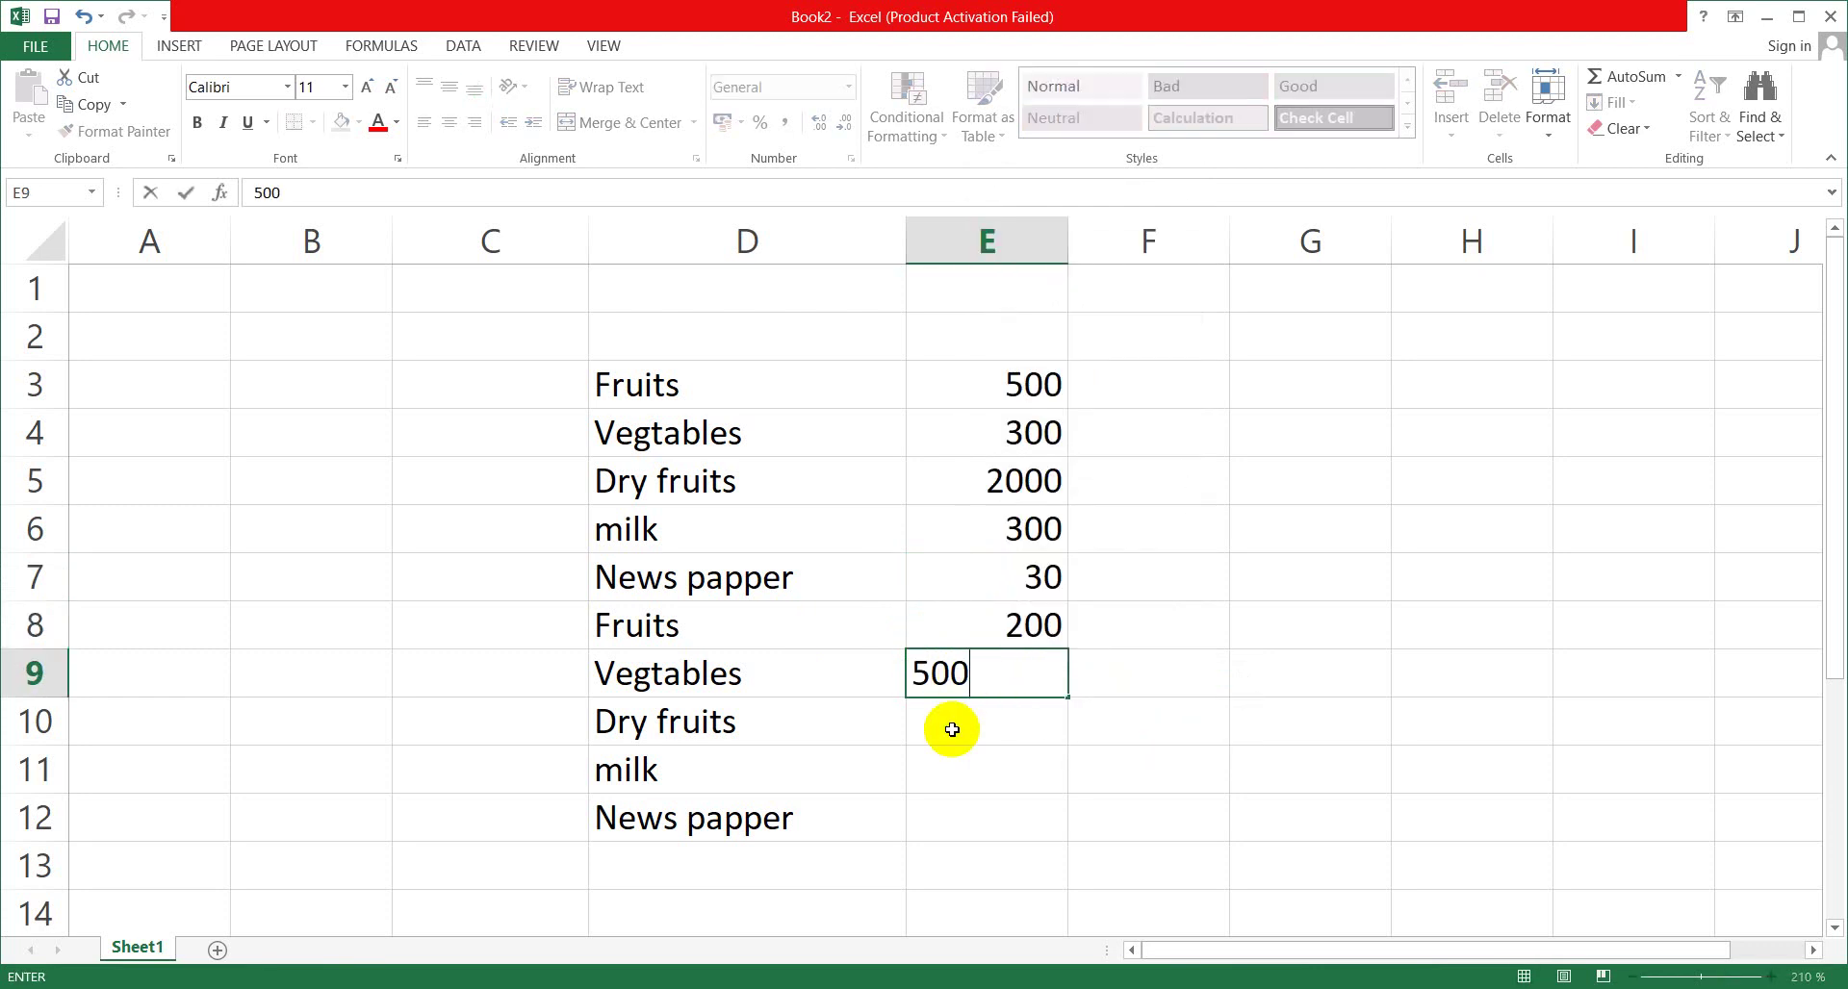
pyautogui.click(952, 730)
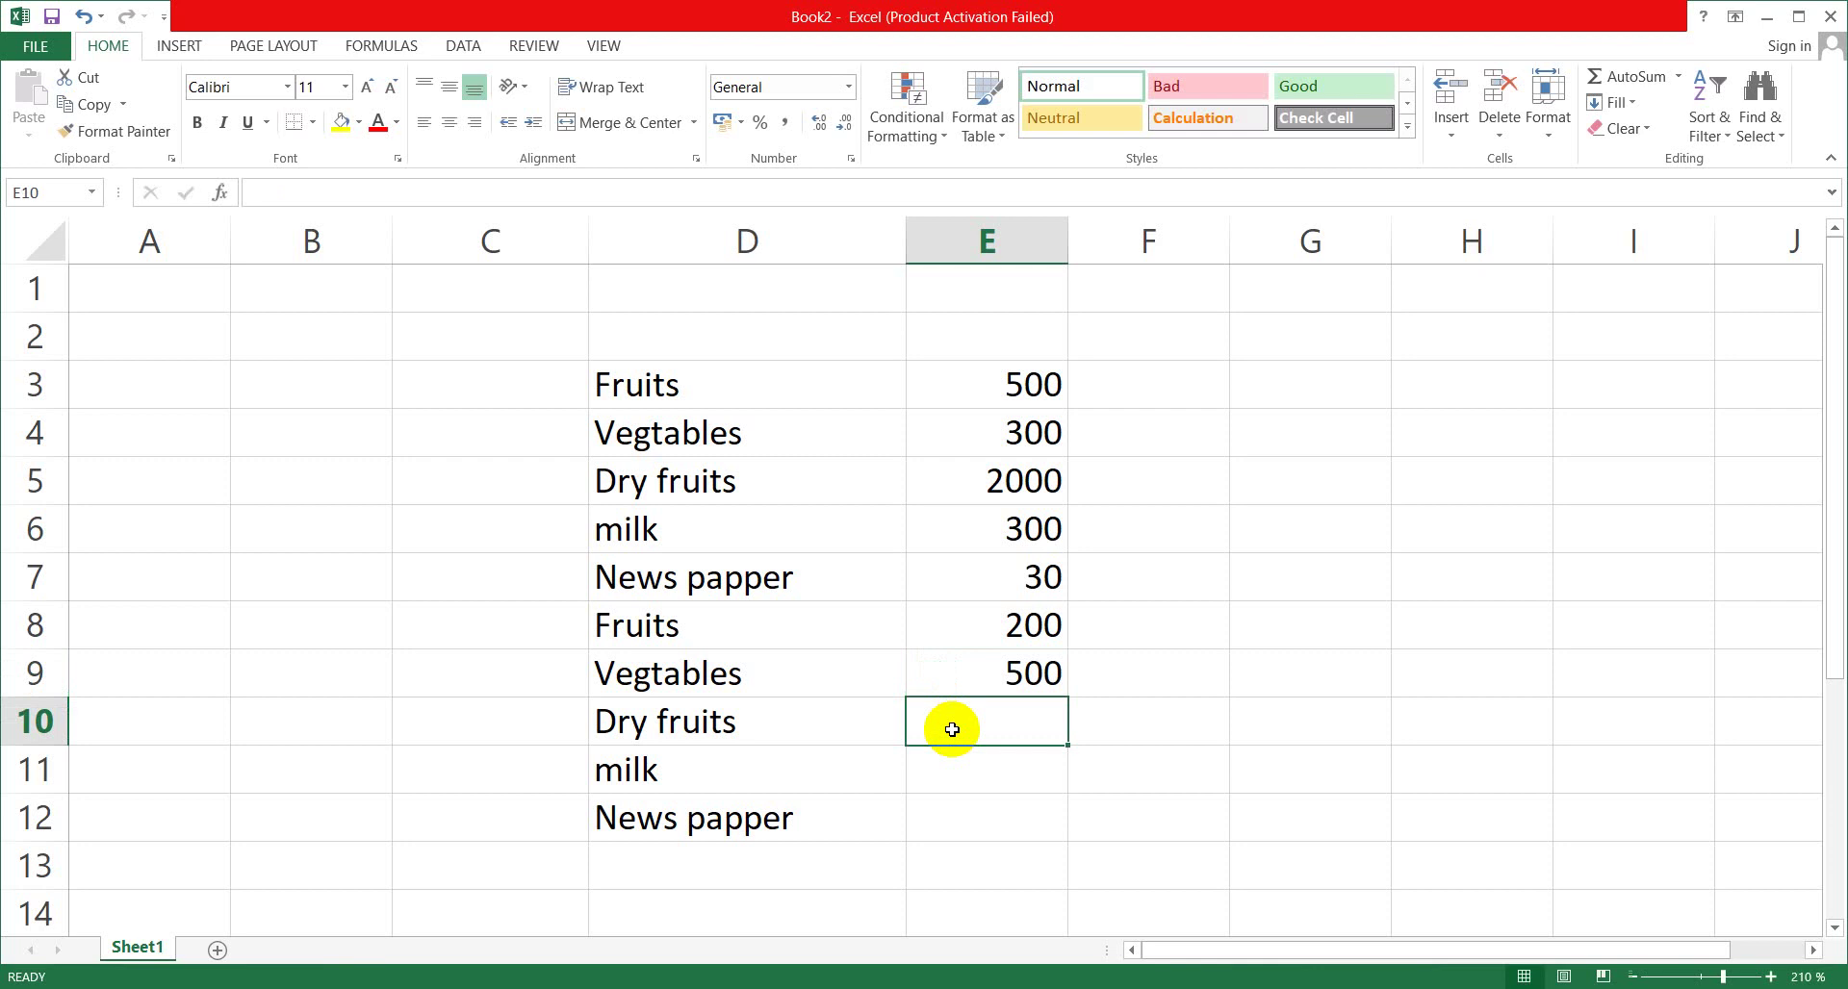
# Enter 2000, 100 and 50 into E10:E12 for Dry fruits, milk and News papper.
pyautogui.write('2000')
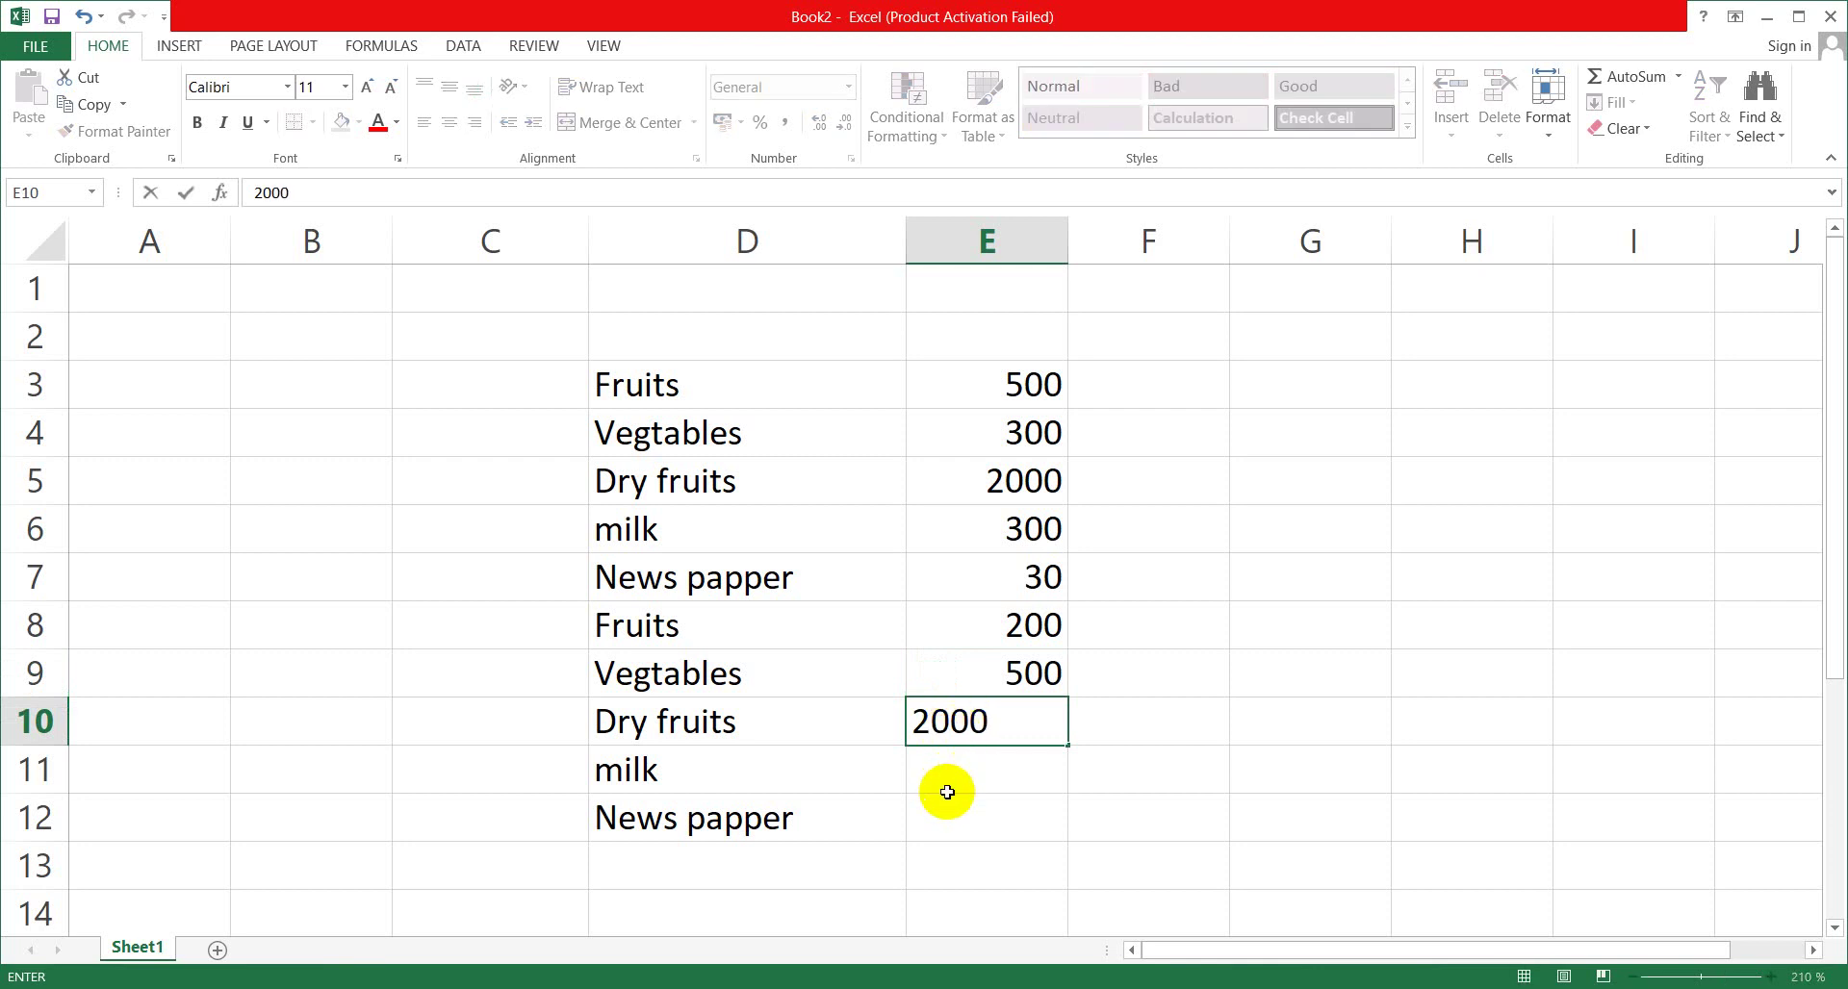
pyautogui.click(948, 768)
pyautogui.write('100')
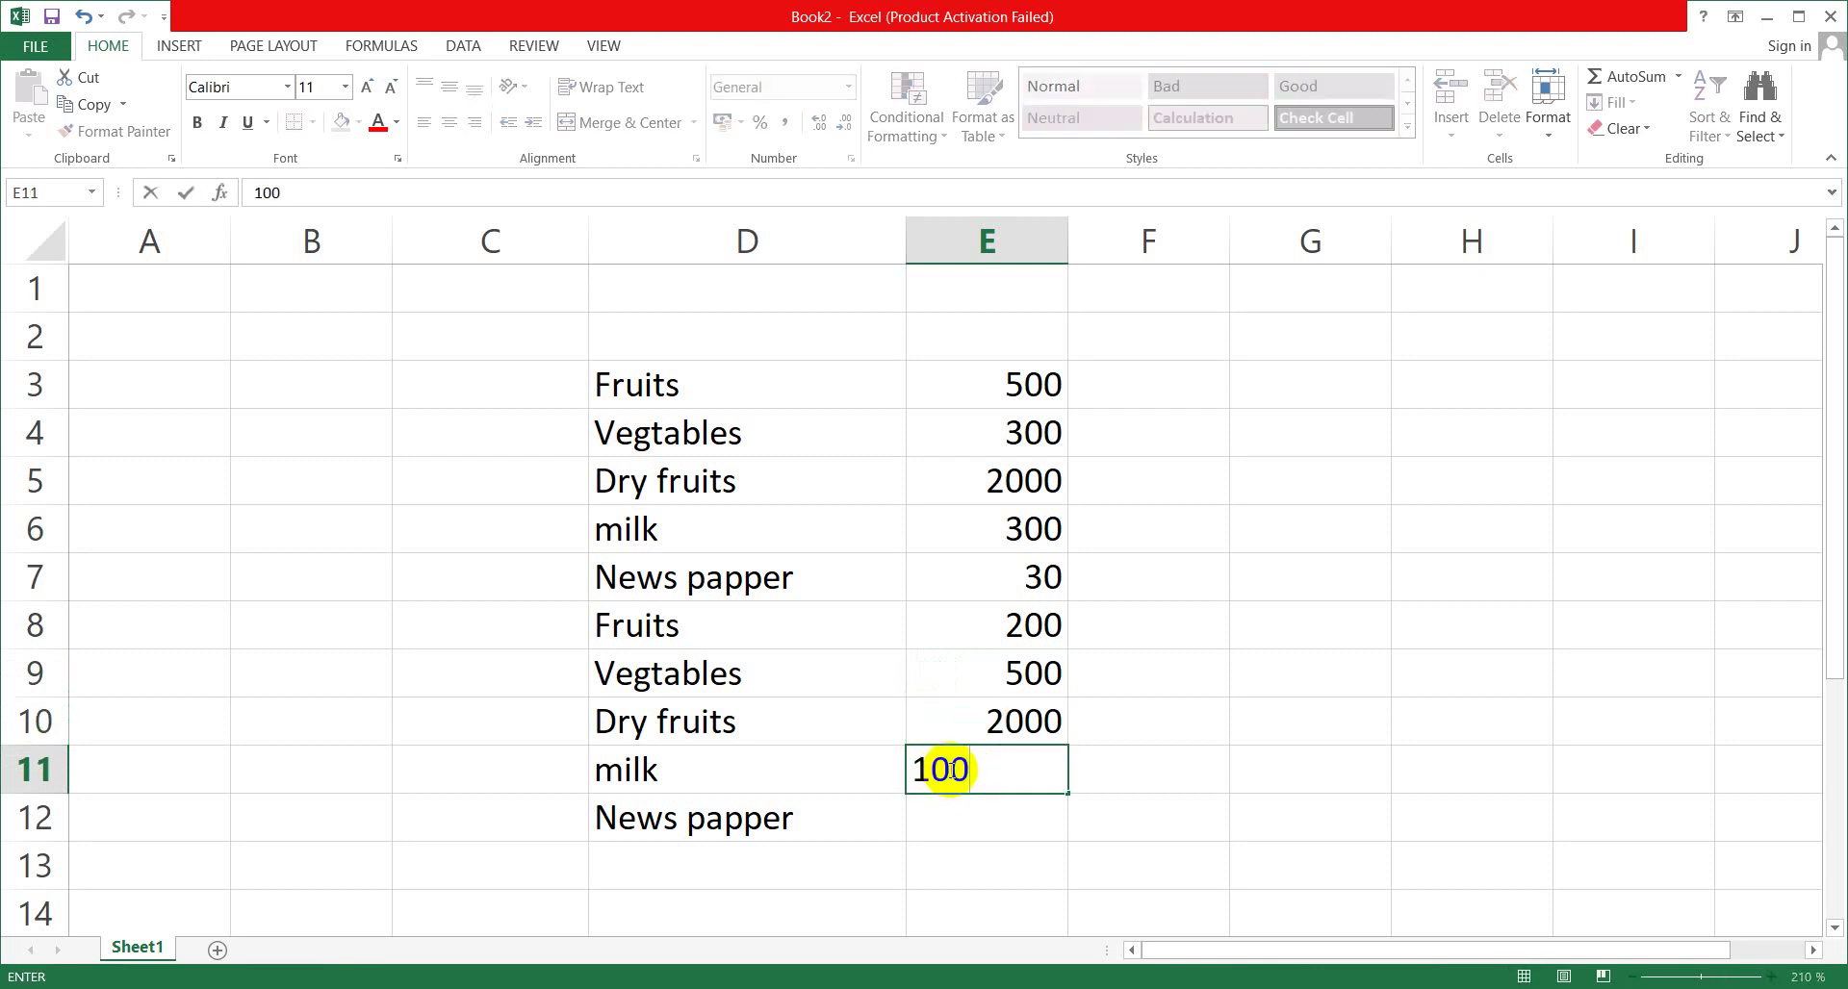
pyautogui.click(949, 825)
pyautogui.write('50')
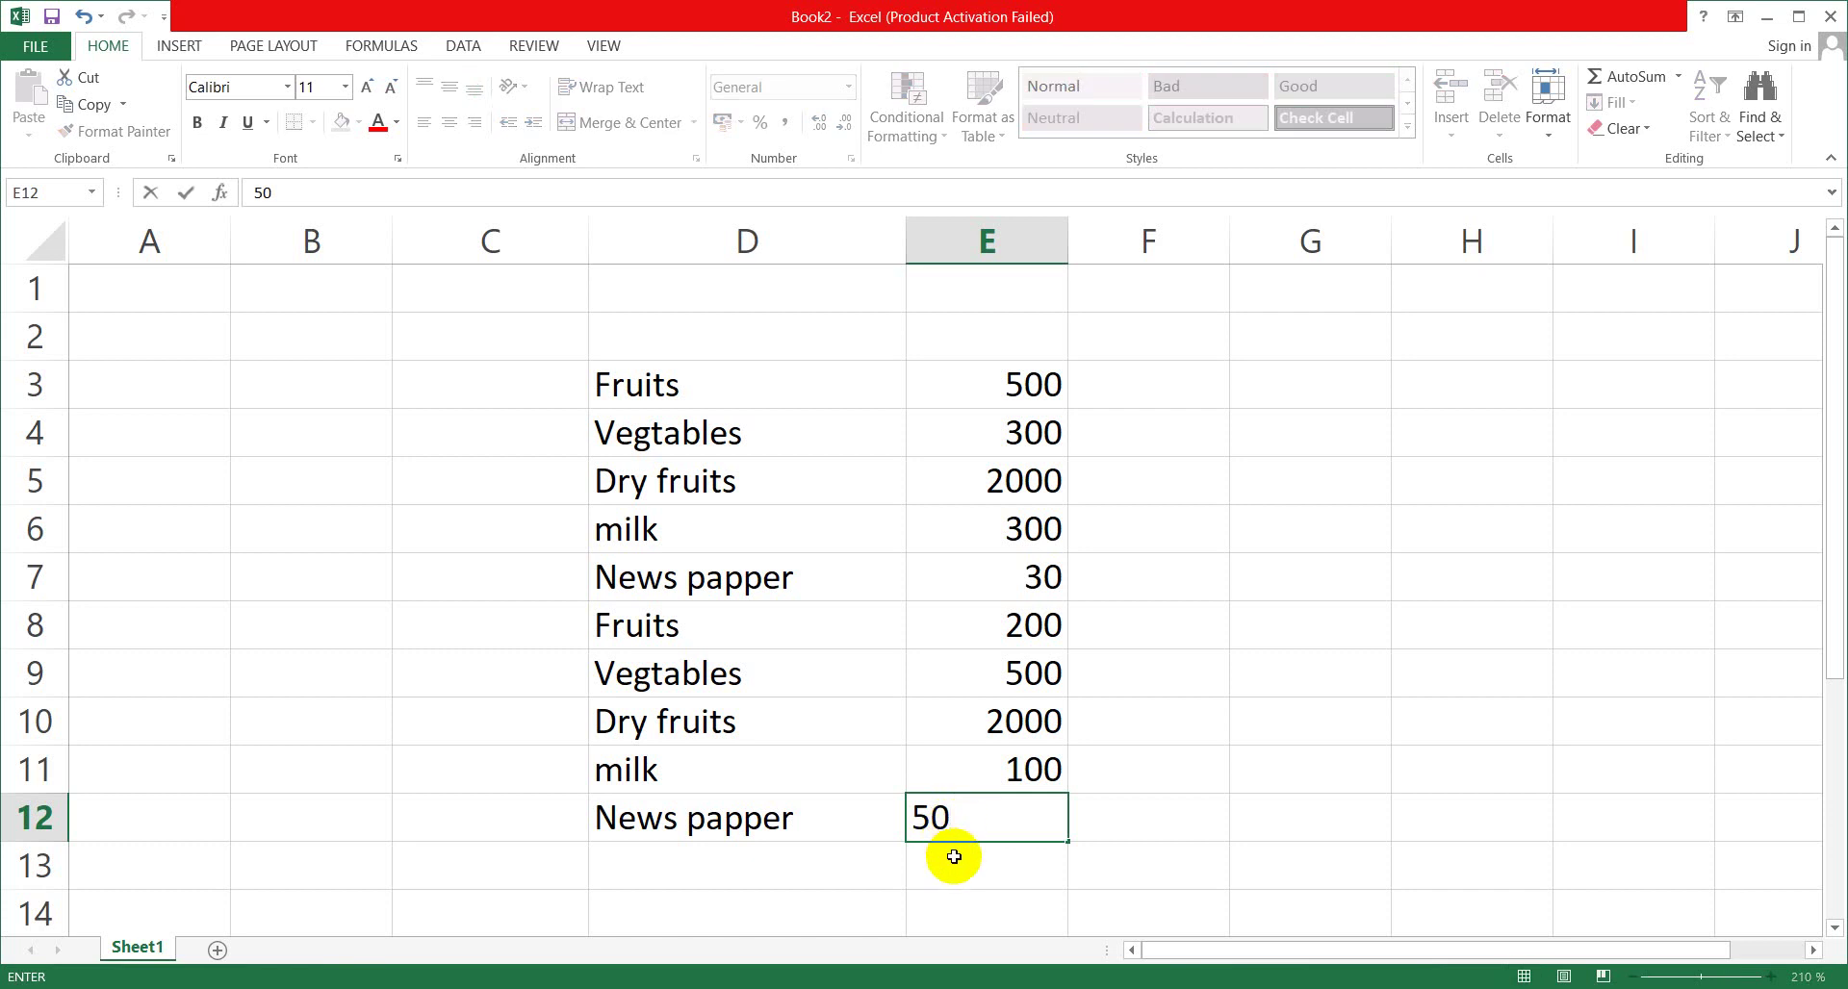
pyautogui.click(953, 857)
pyautogui.rightClick(953, 855)
pyautogui.press('Escape')
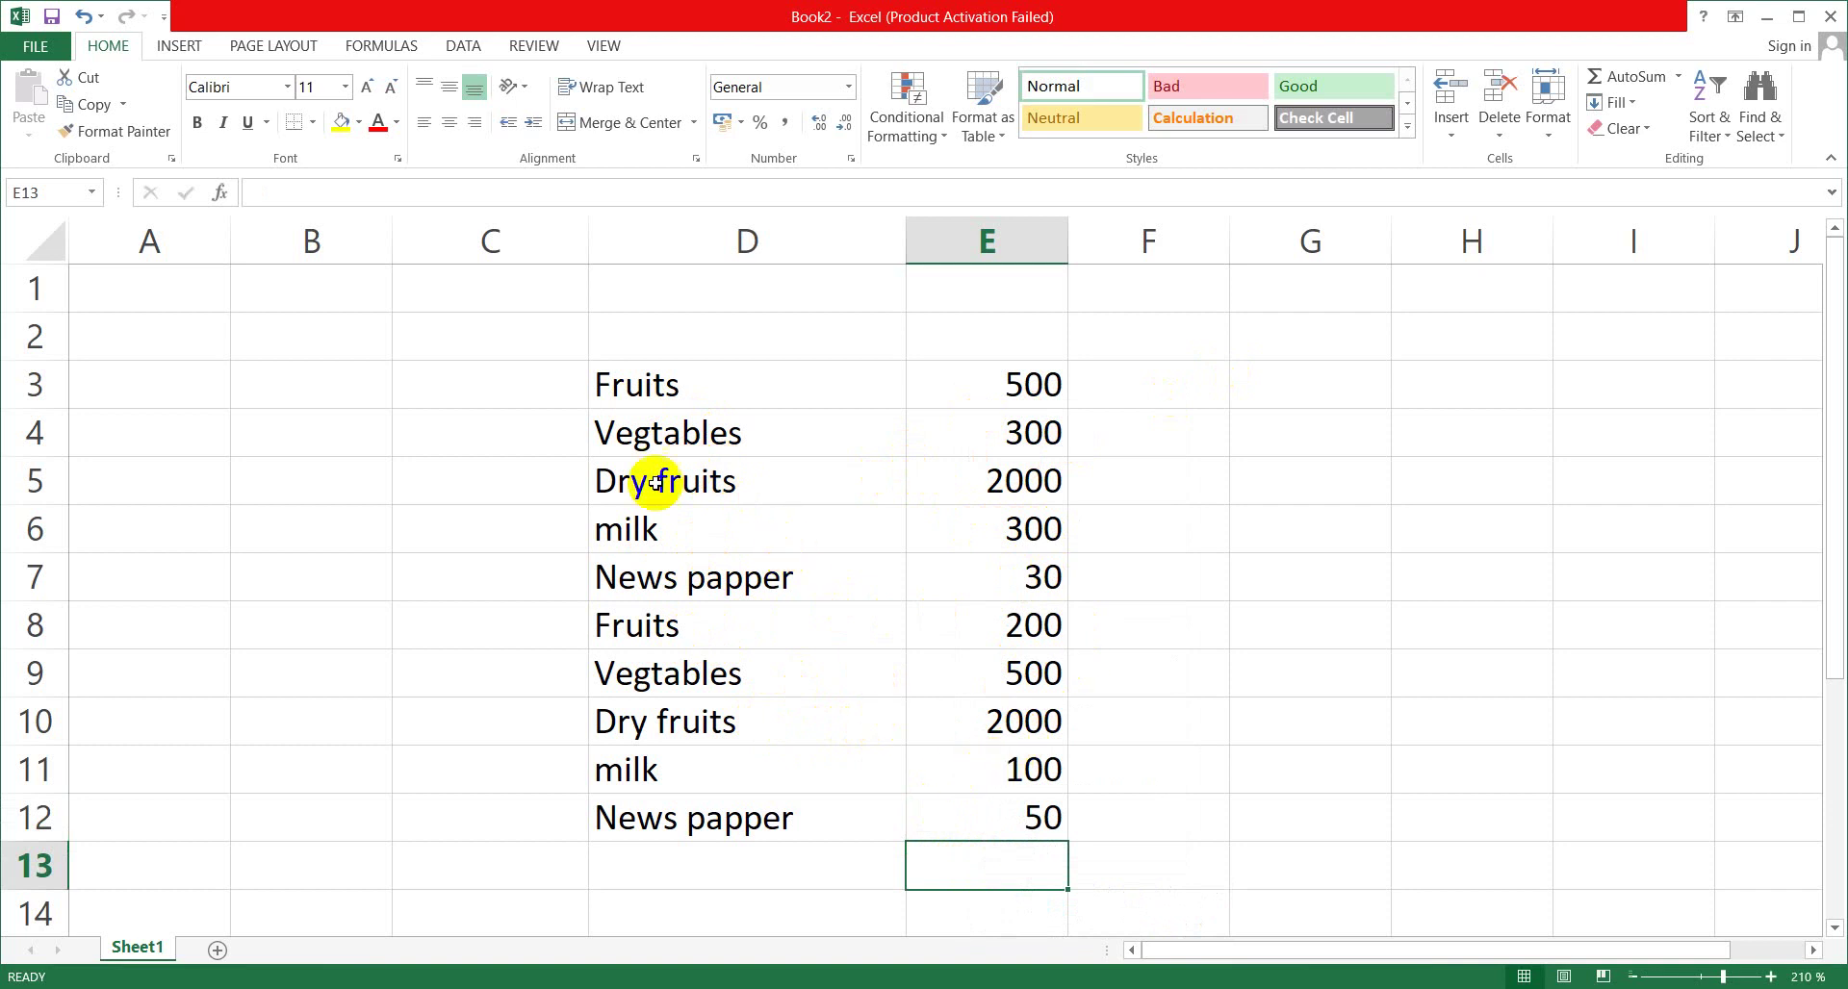
# Select D3:E12 and sort it A to Z by item name.
pyautogui.moveTo(619, 383); pyautogui.dragTo(969, 779)
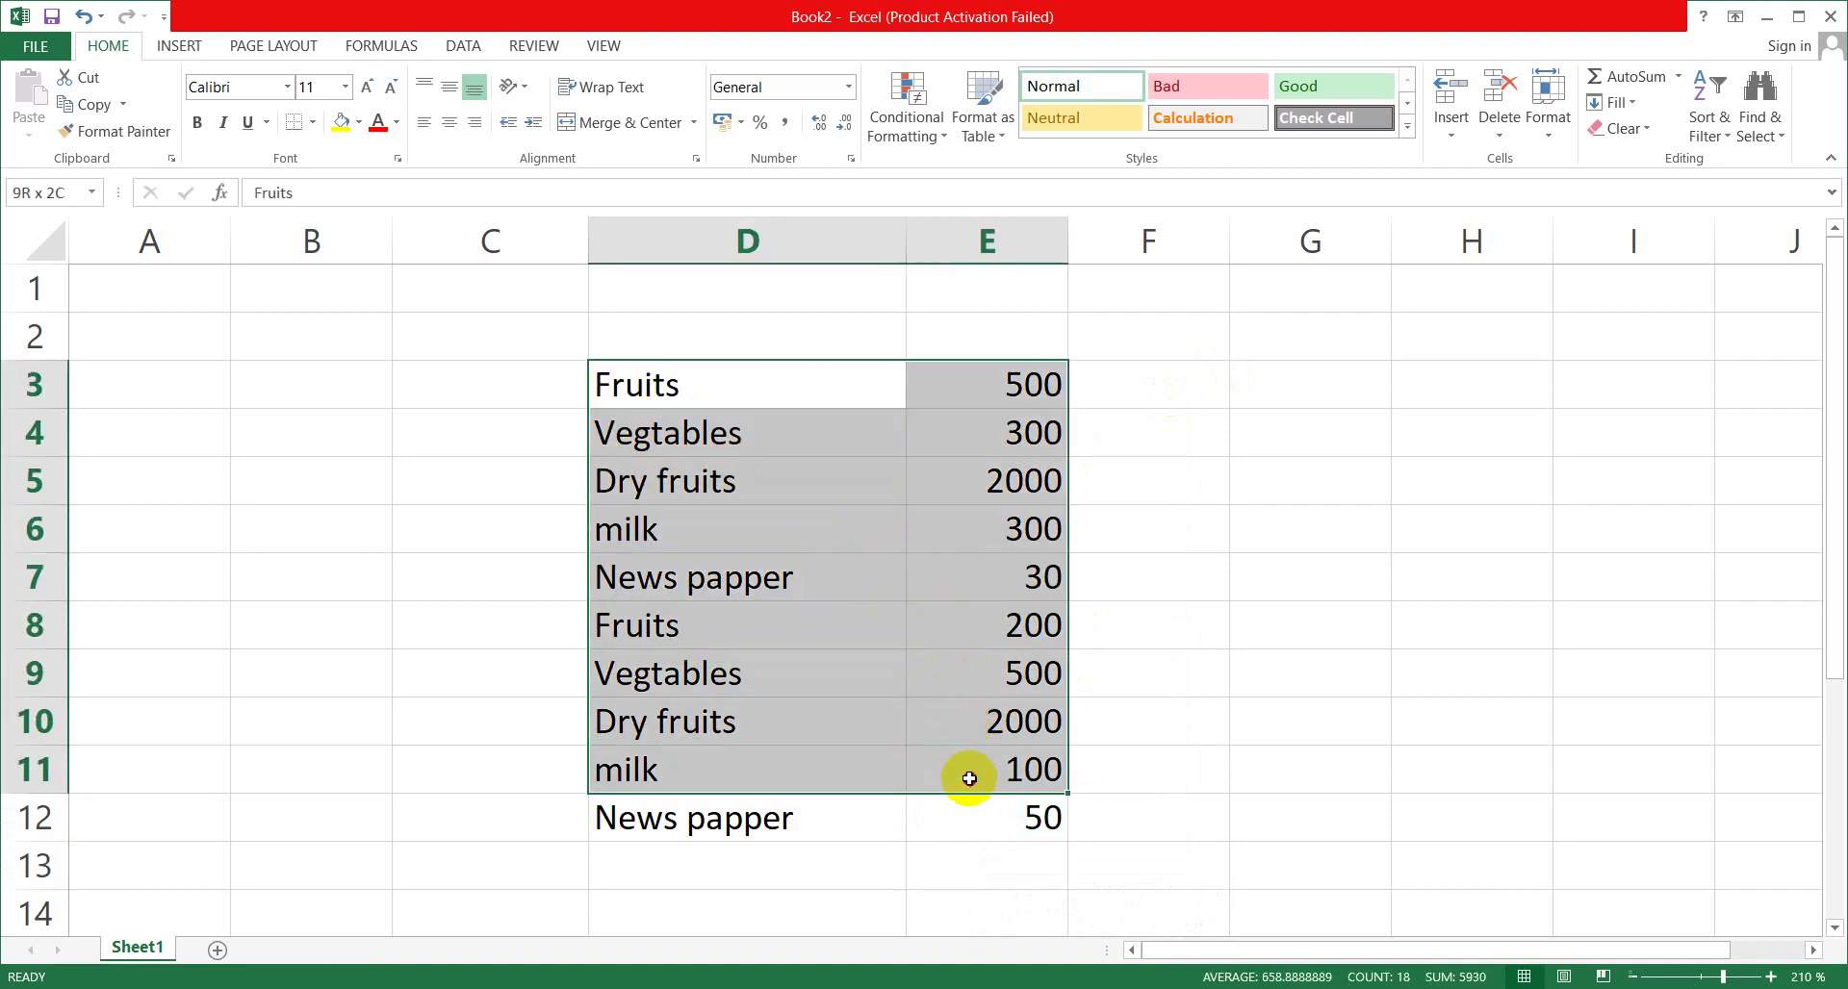
pyautogui.moveTo(969, 778); pyautogui.dragTo(969, 797)
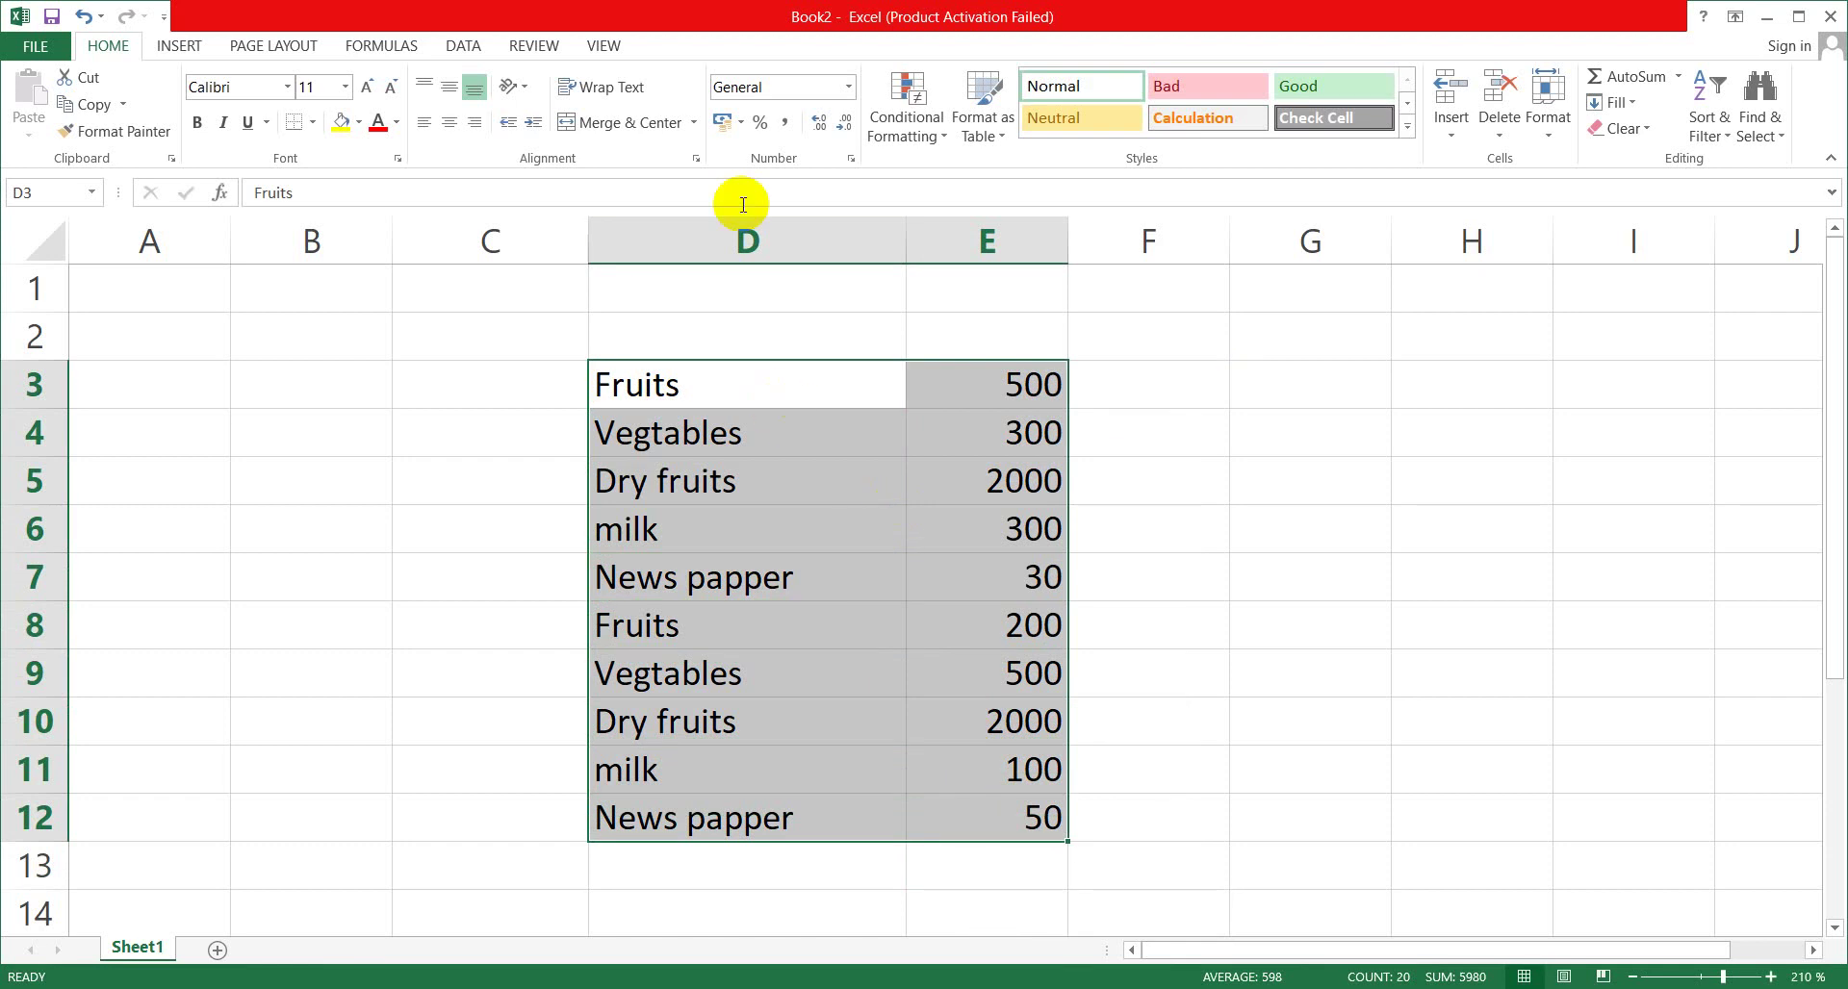
pyautogui.click(460, 50)
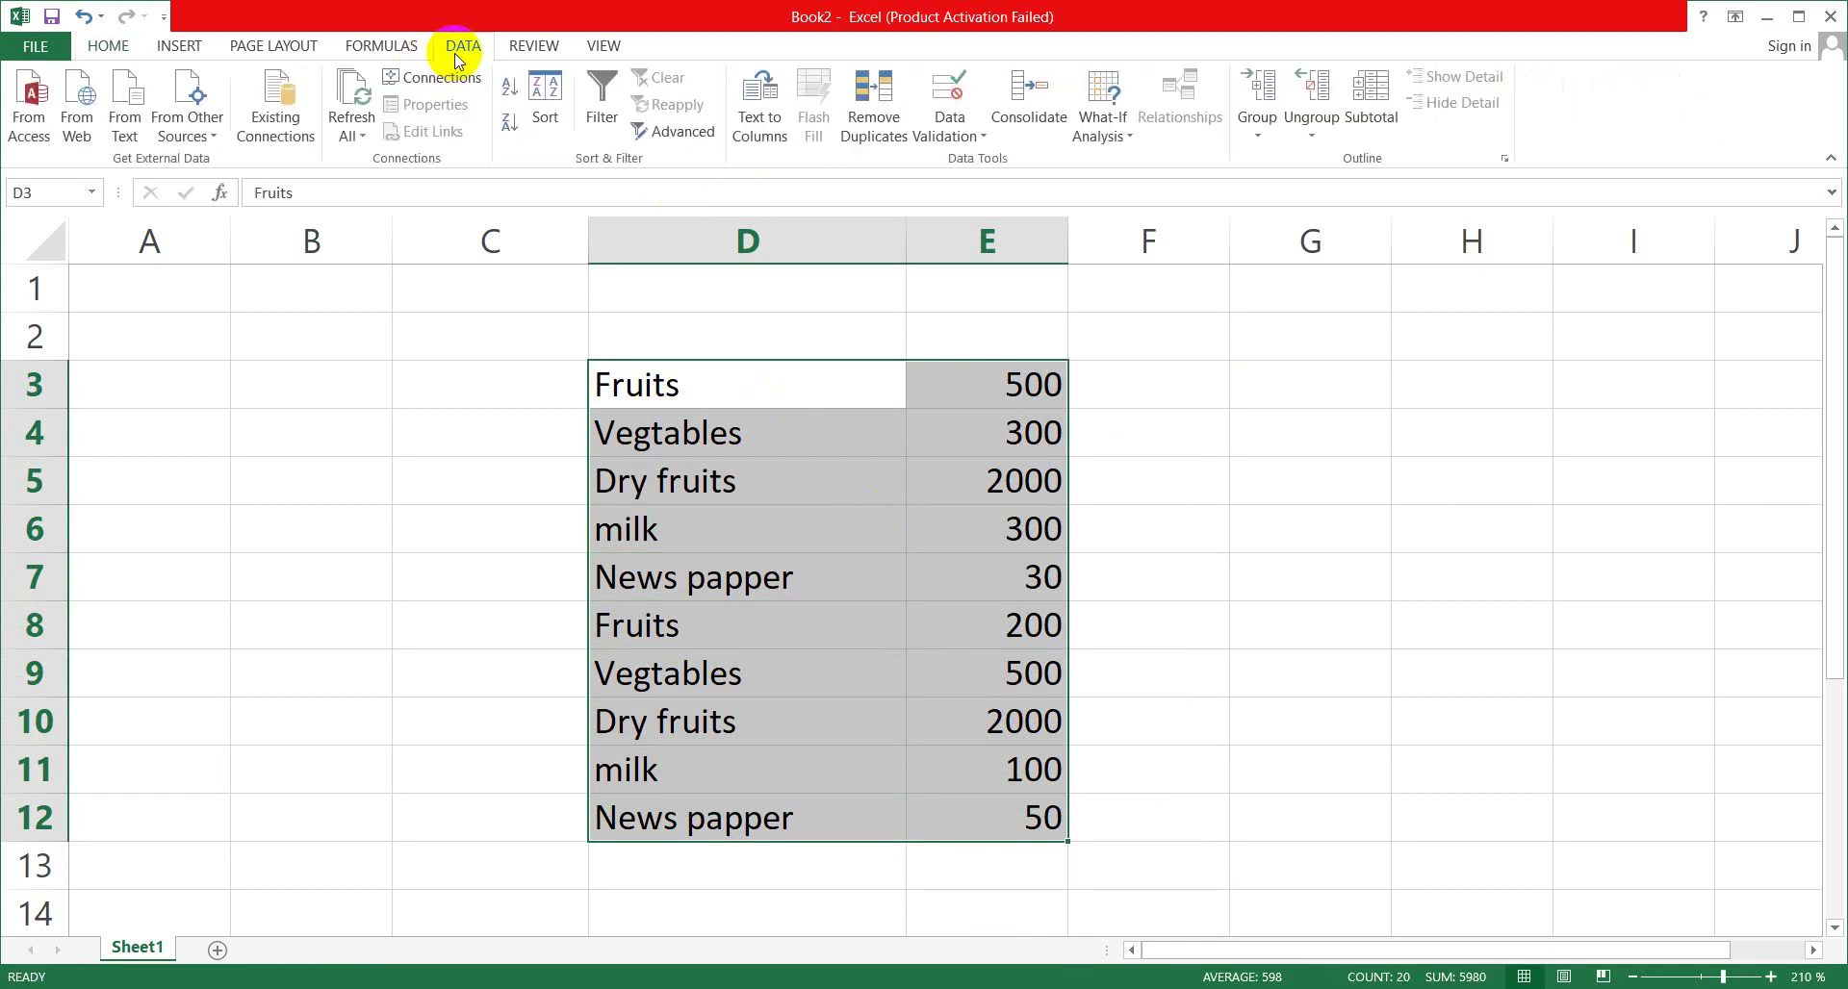
pyautogui.click(510, 93)
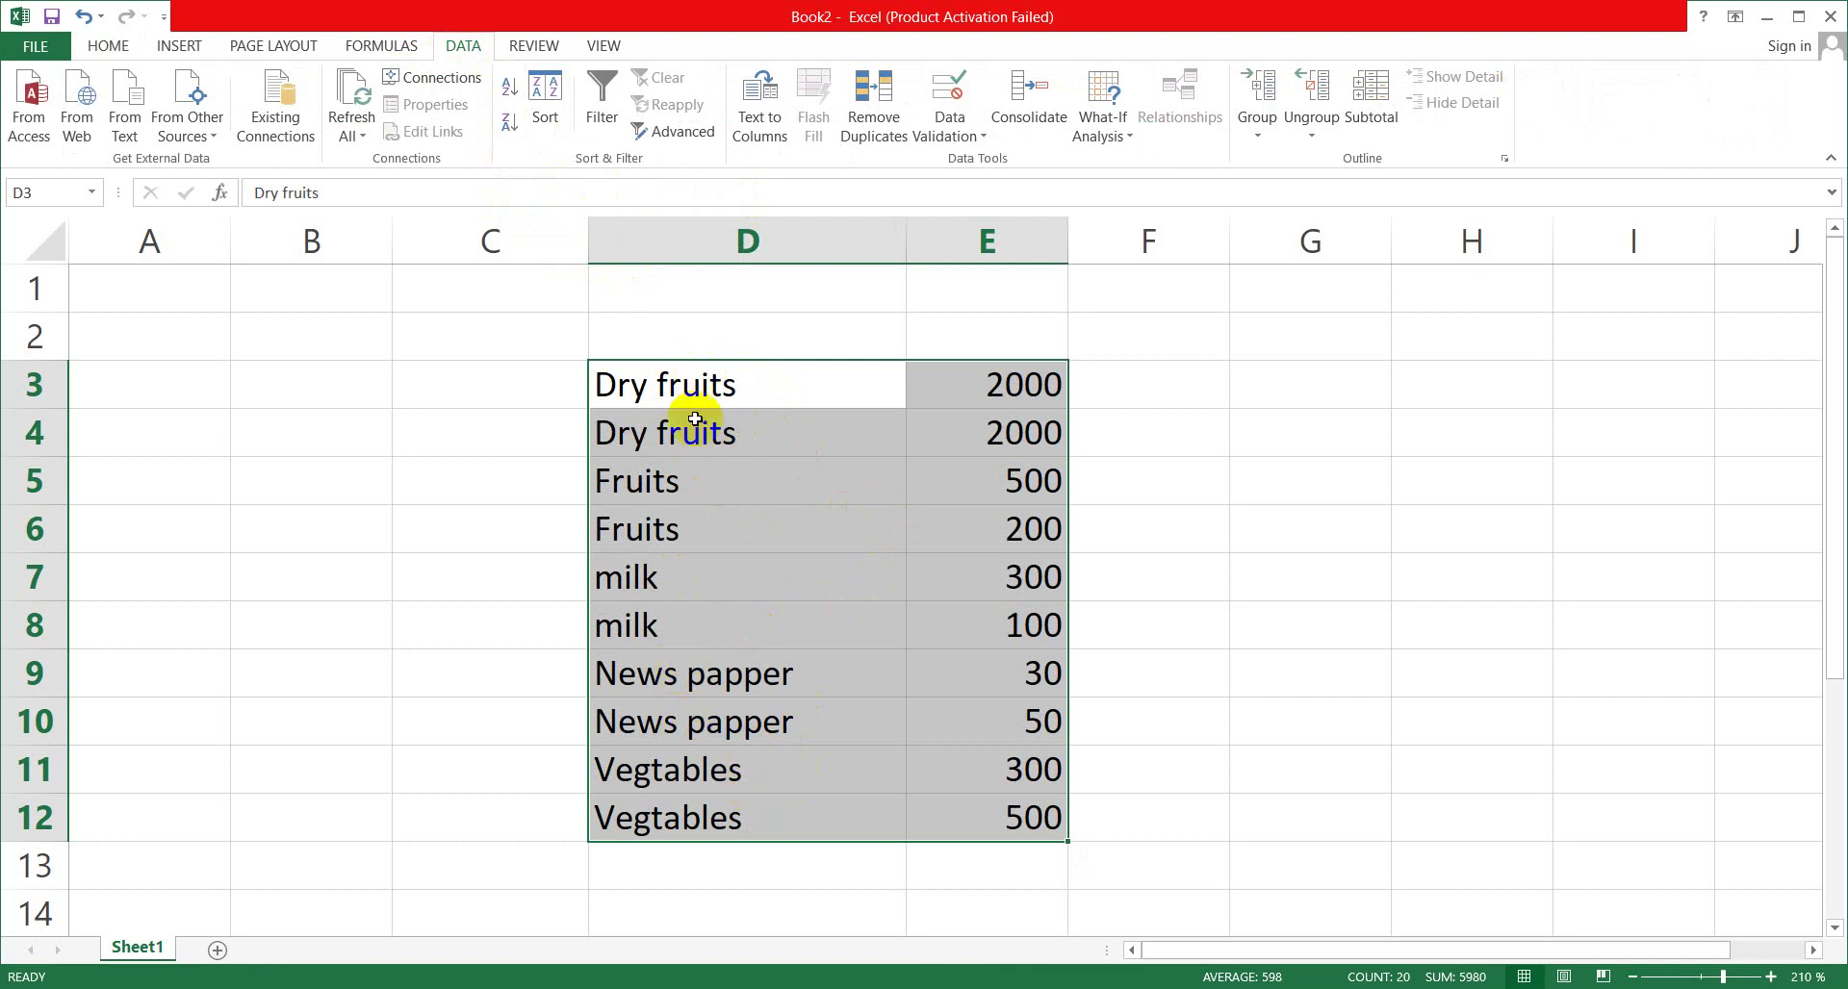
pyautogui.click(970, 712)
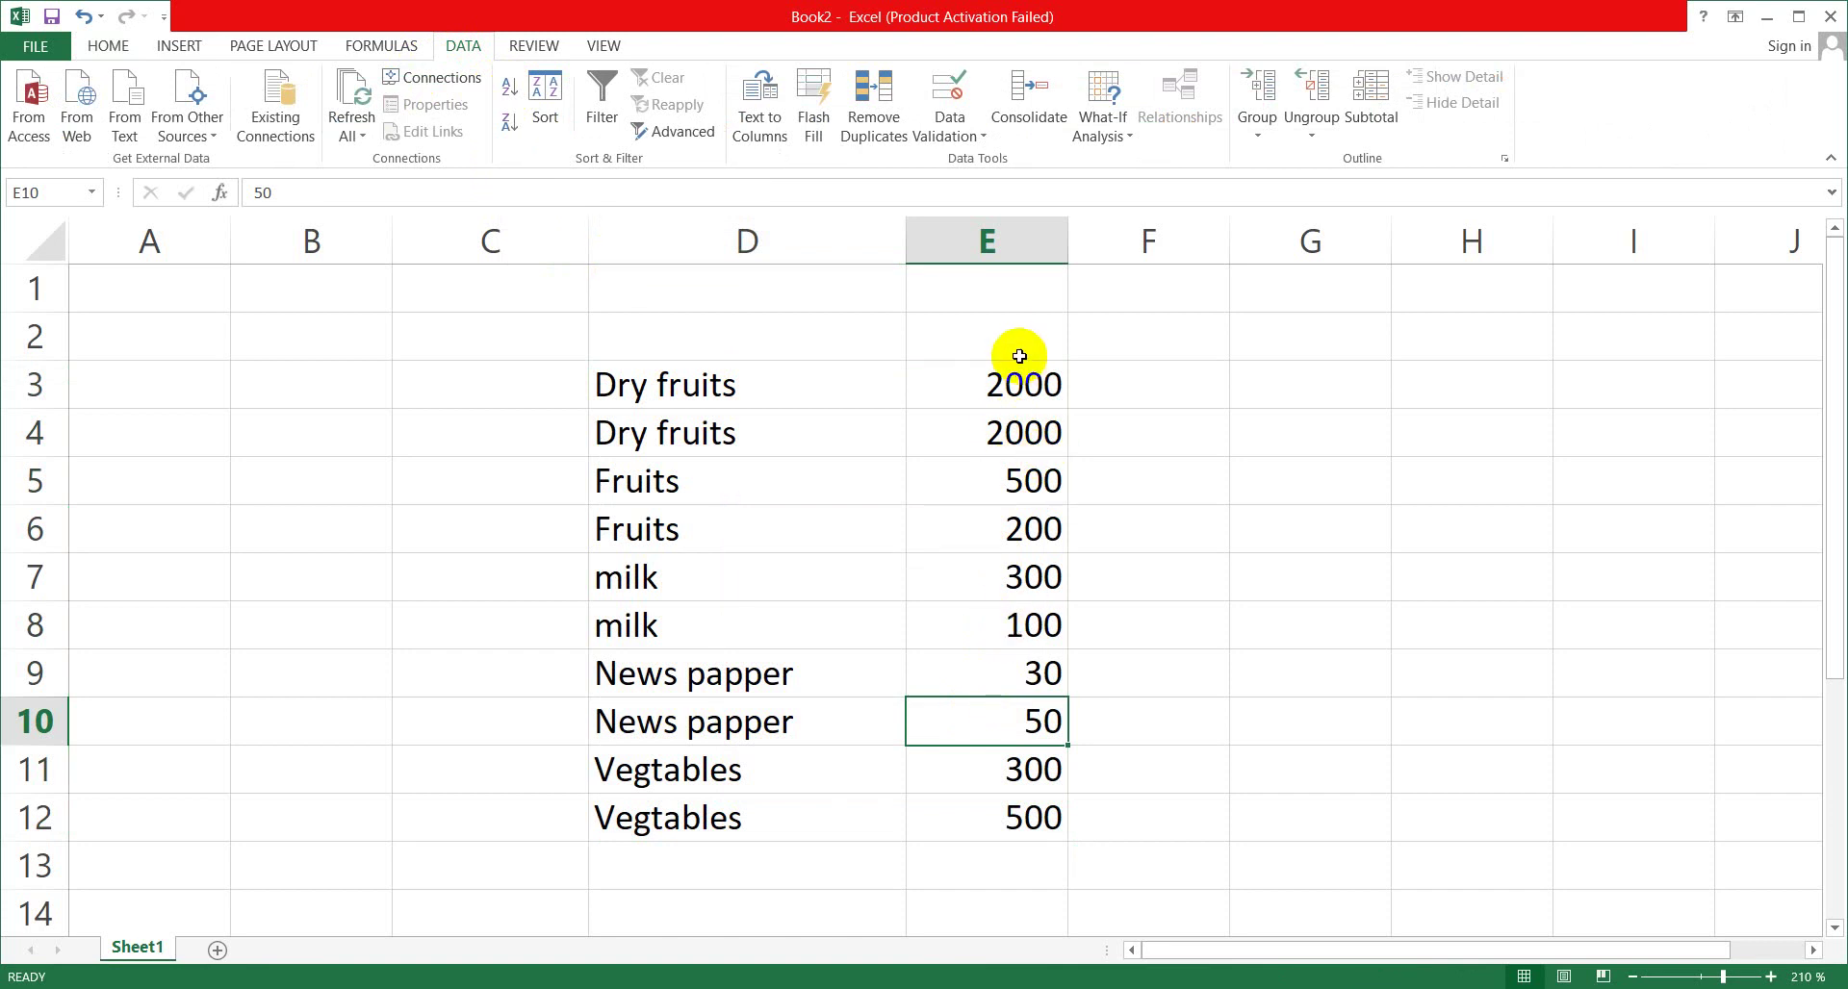
pyautogui.click(1013, 339)
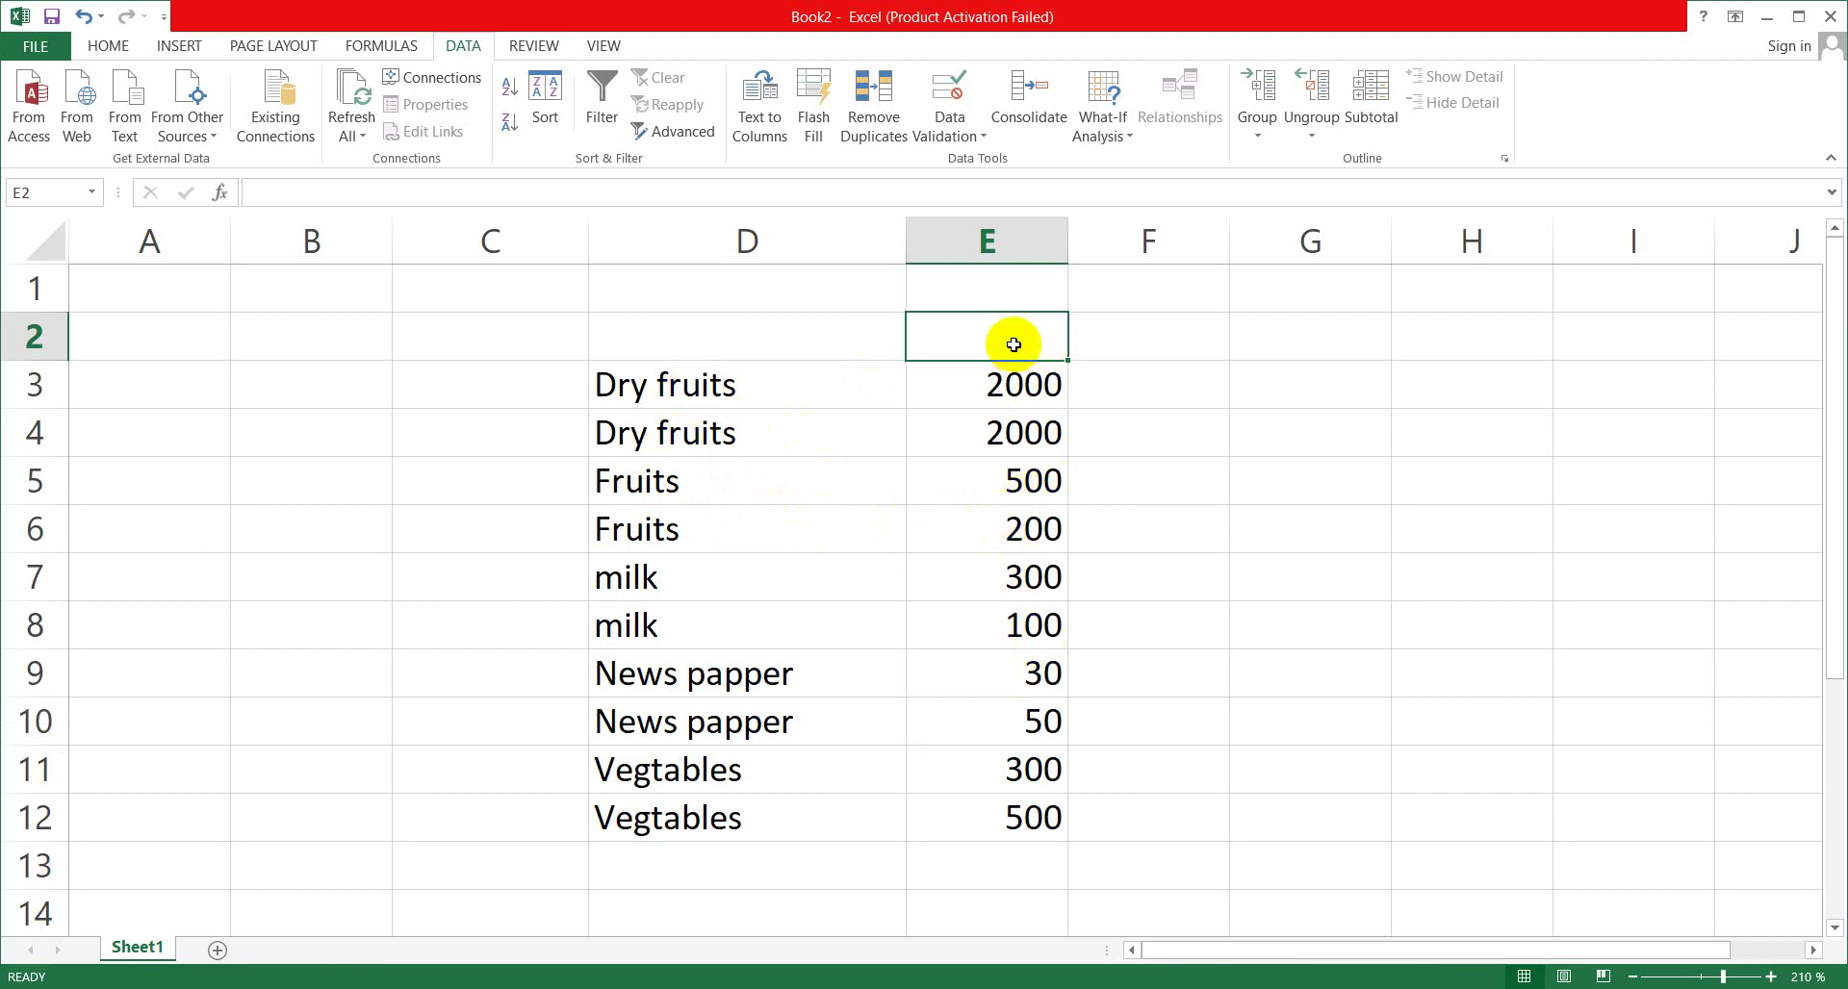
# Type the heading 'Total' into cell E2.
pyautogui.write('t')
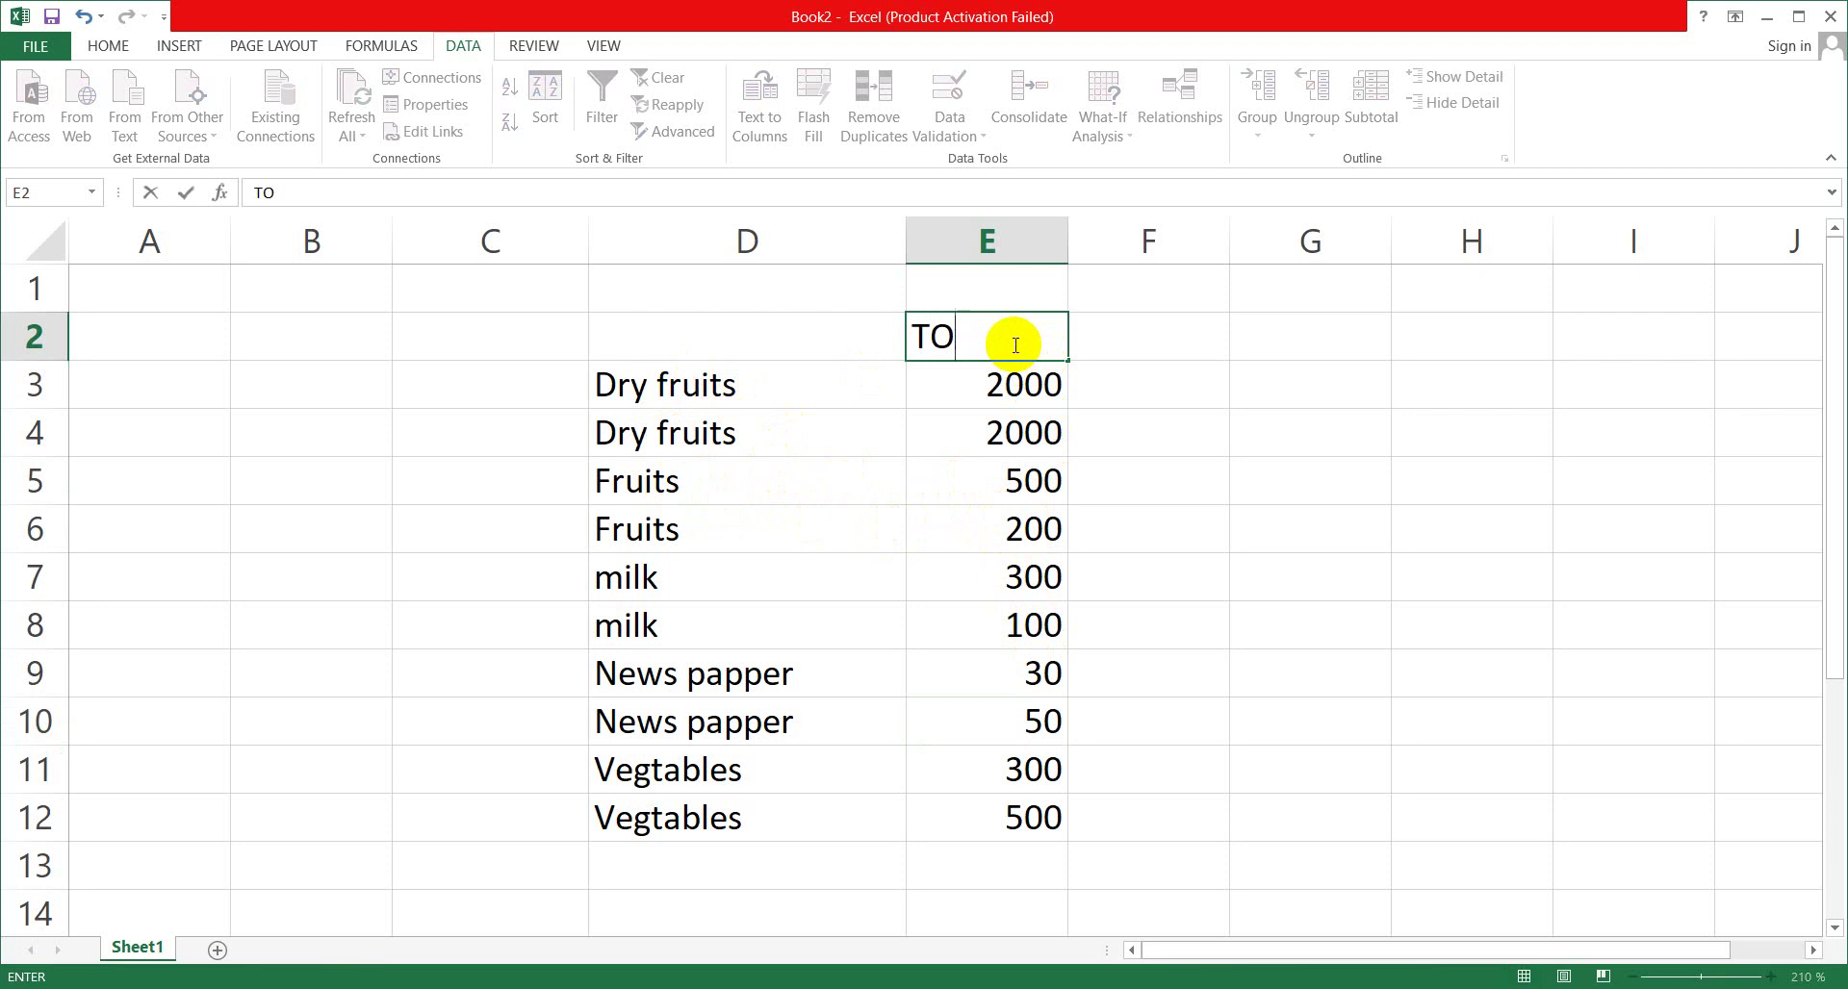
pyautogui.write('O')
pyautogui.click(1002, 426)
pyautogui.click(683, 340)
# Select D2:E12 and add Sum subtotals of Total for each item group.
pyautogui.moveTo(682, 340)
pyautogui.mouseDown()
pyautogui.moveTo(1034, 776)
pyautogui.moveTo(1032, 824)
pyautogui.mouseUp()
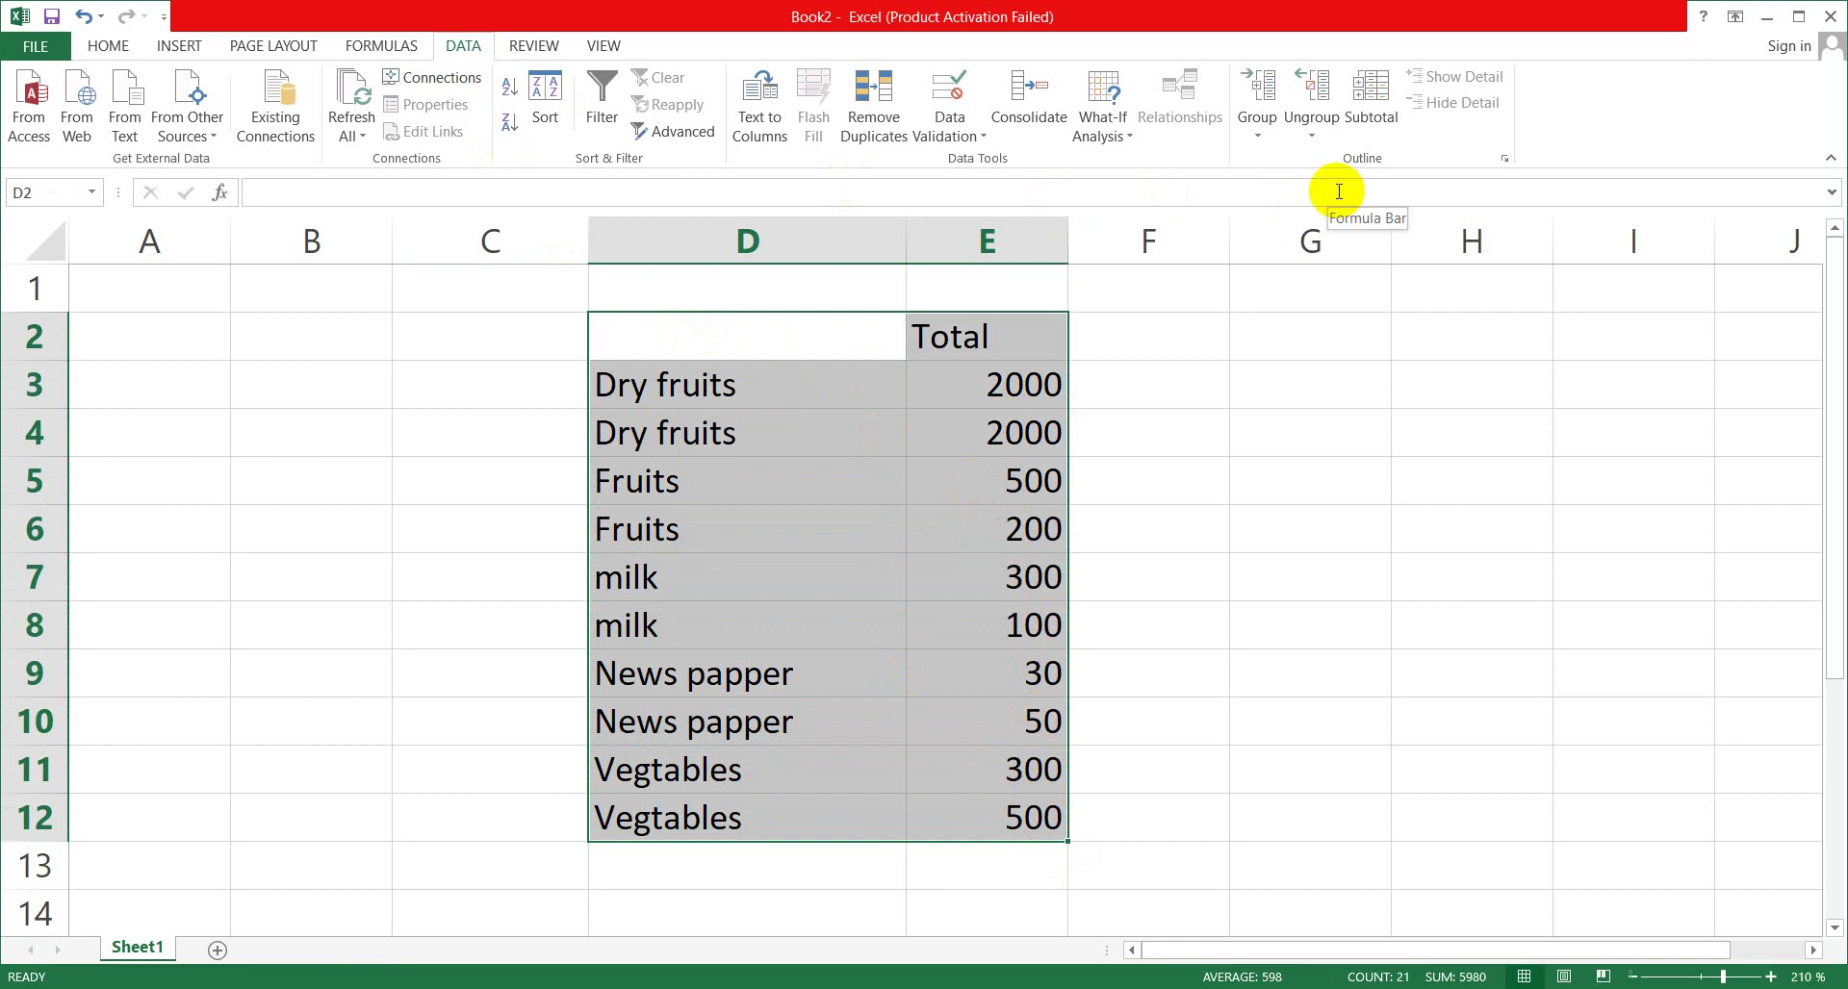
pyautogui.click(1372, 120)
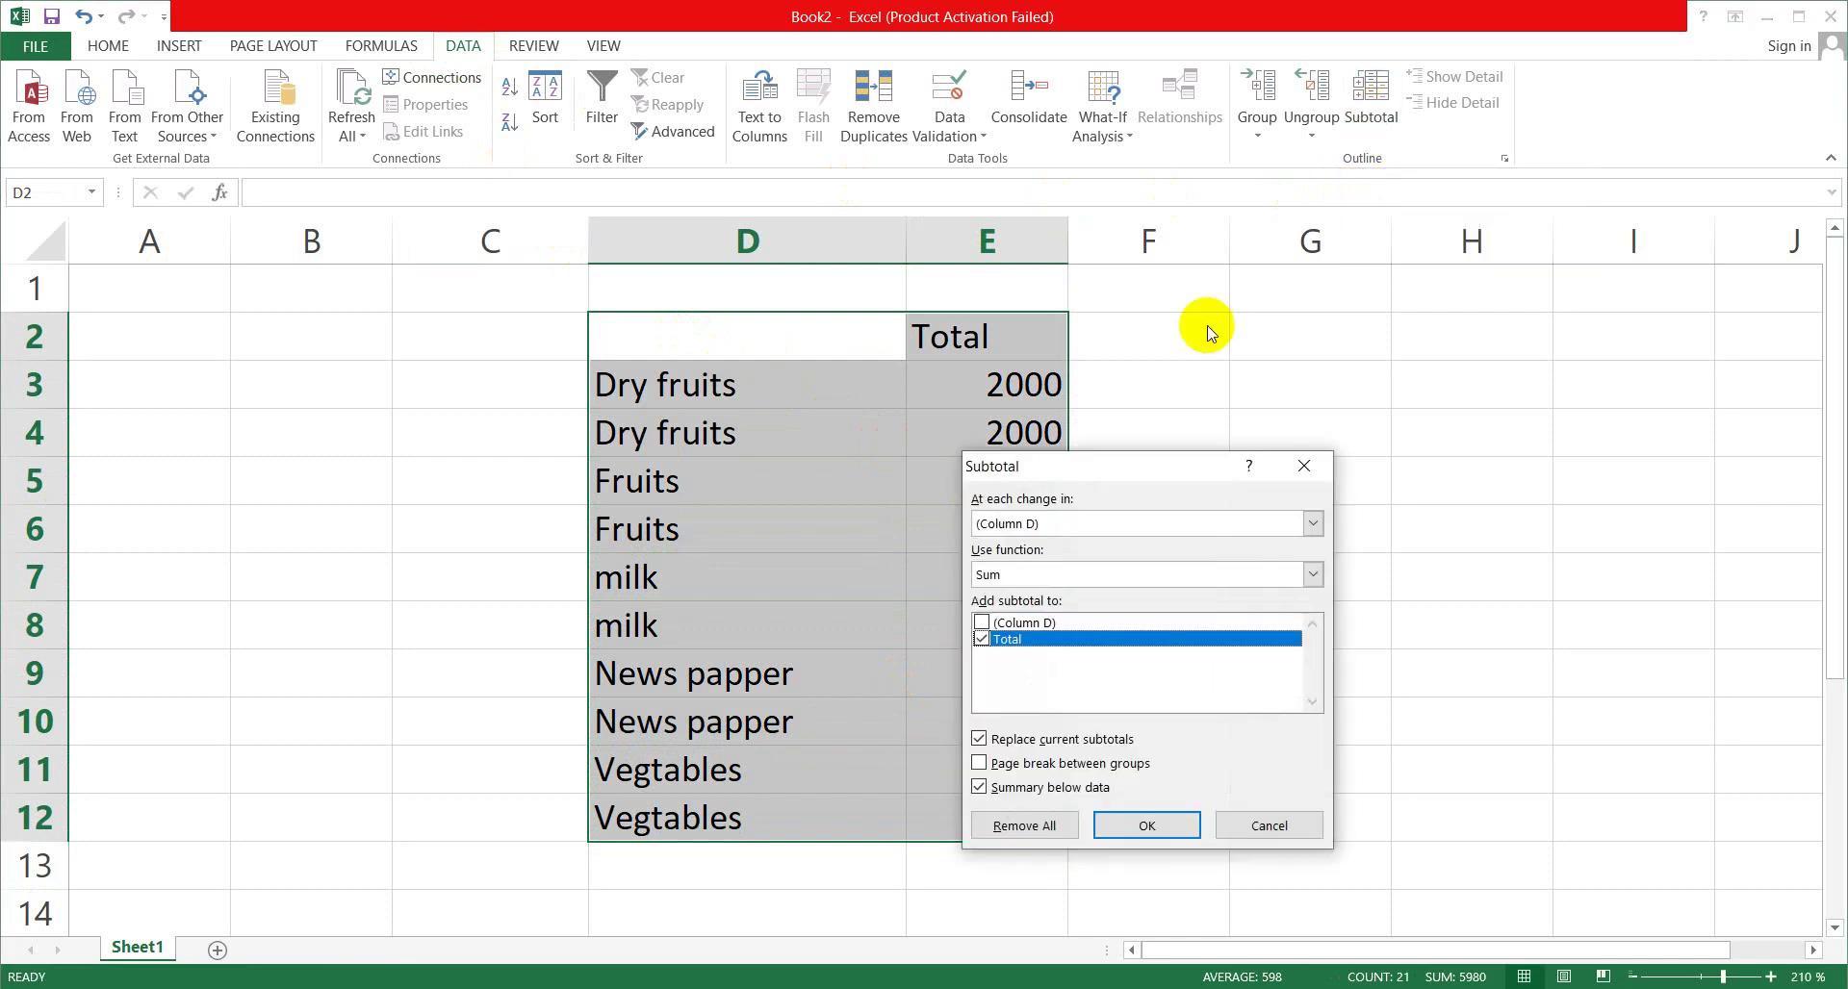
pyautogui.click(1110, 825)
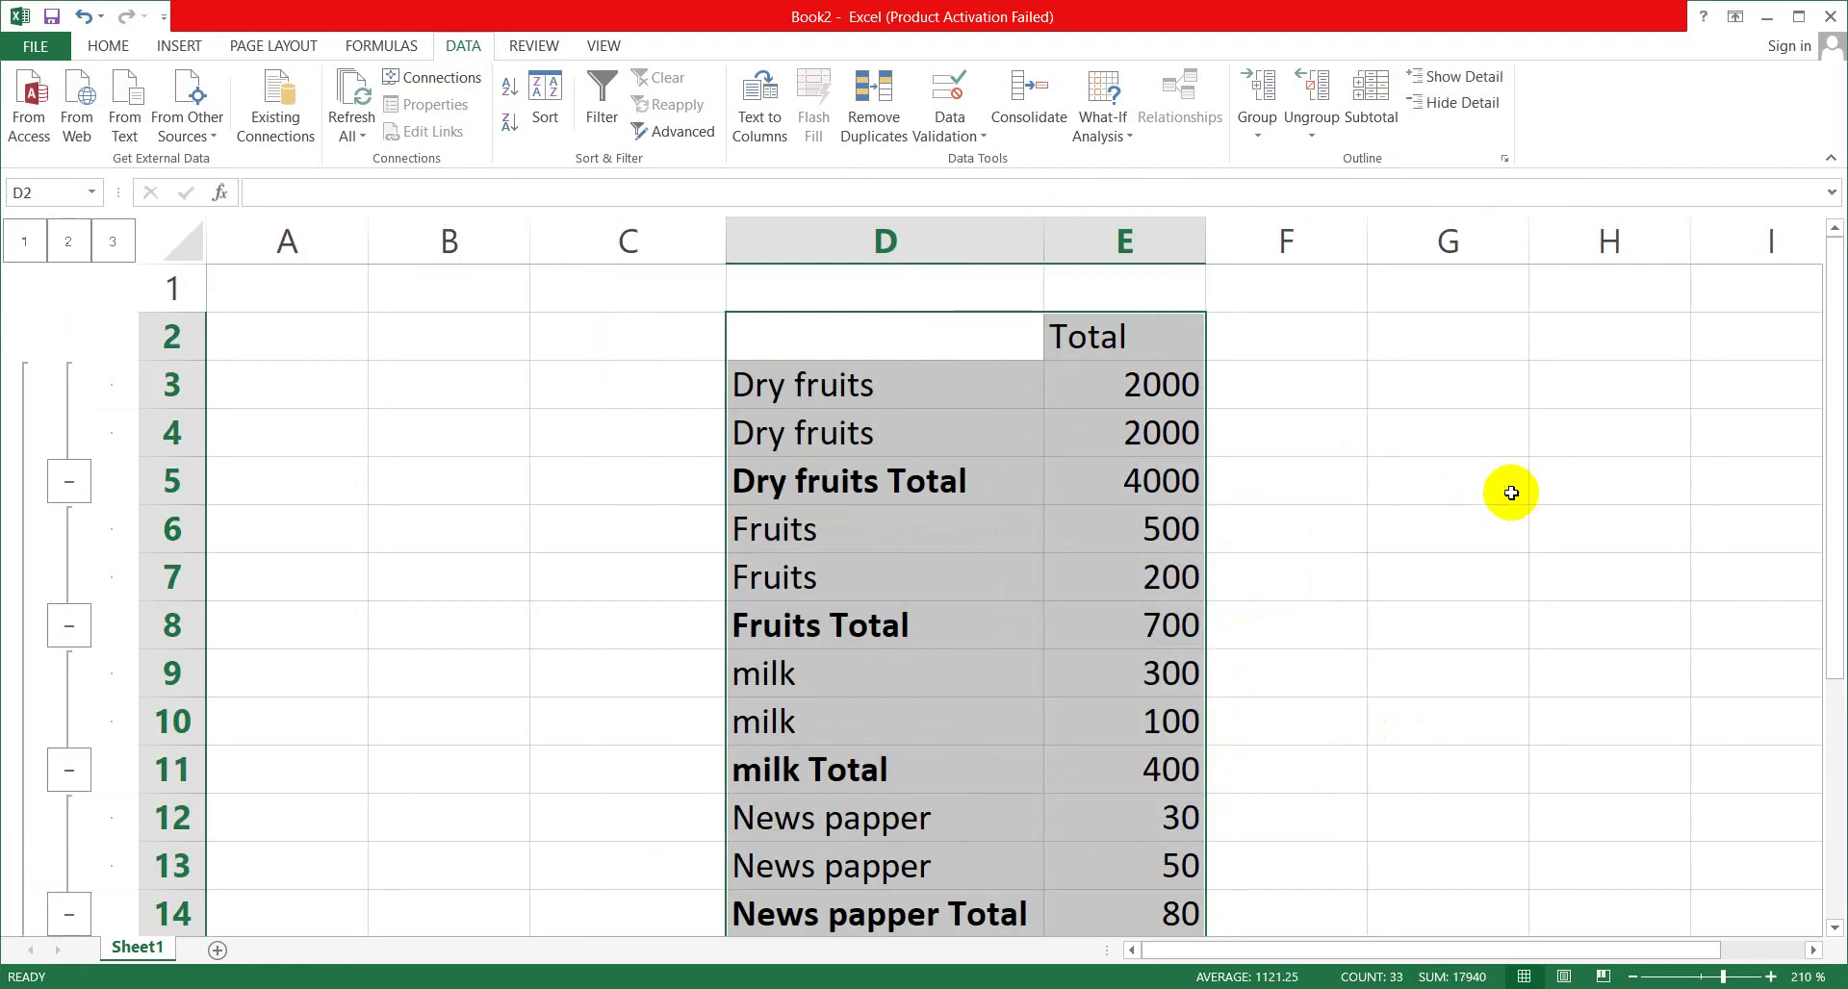
pyautogui.click(1629, 977)
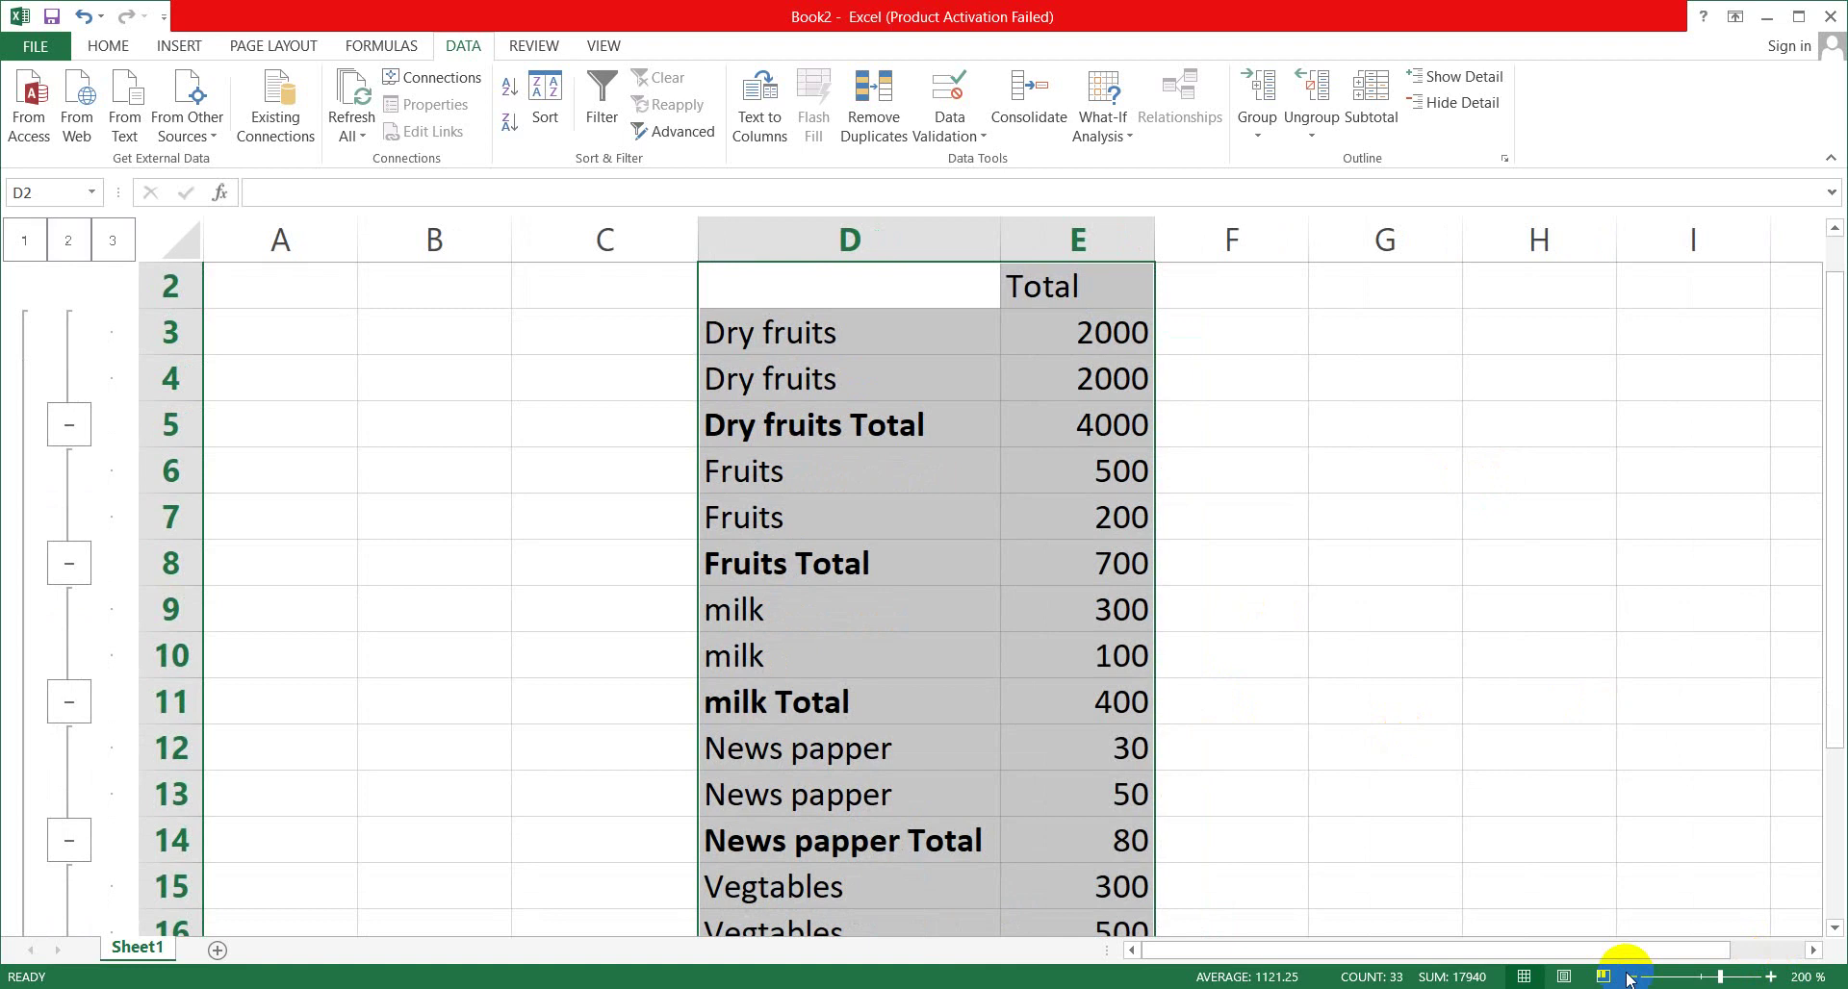
pyautogui.click(1628, 977)
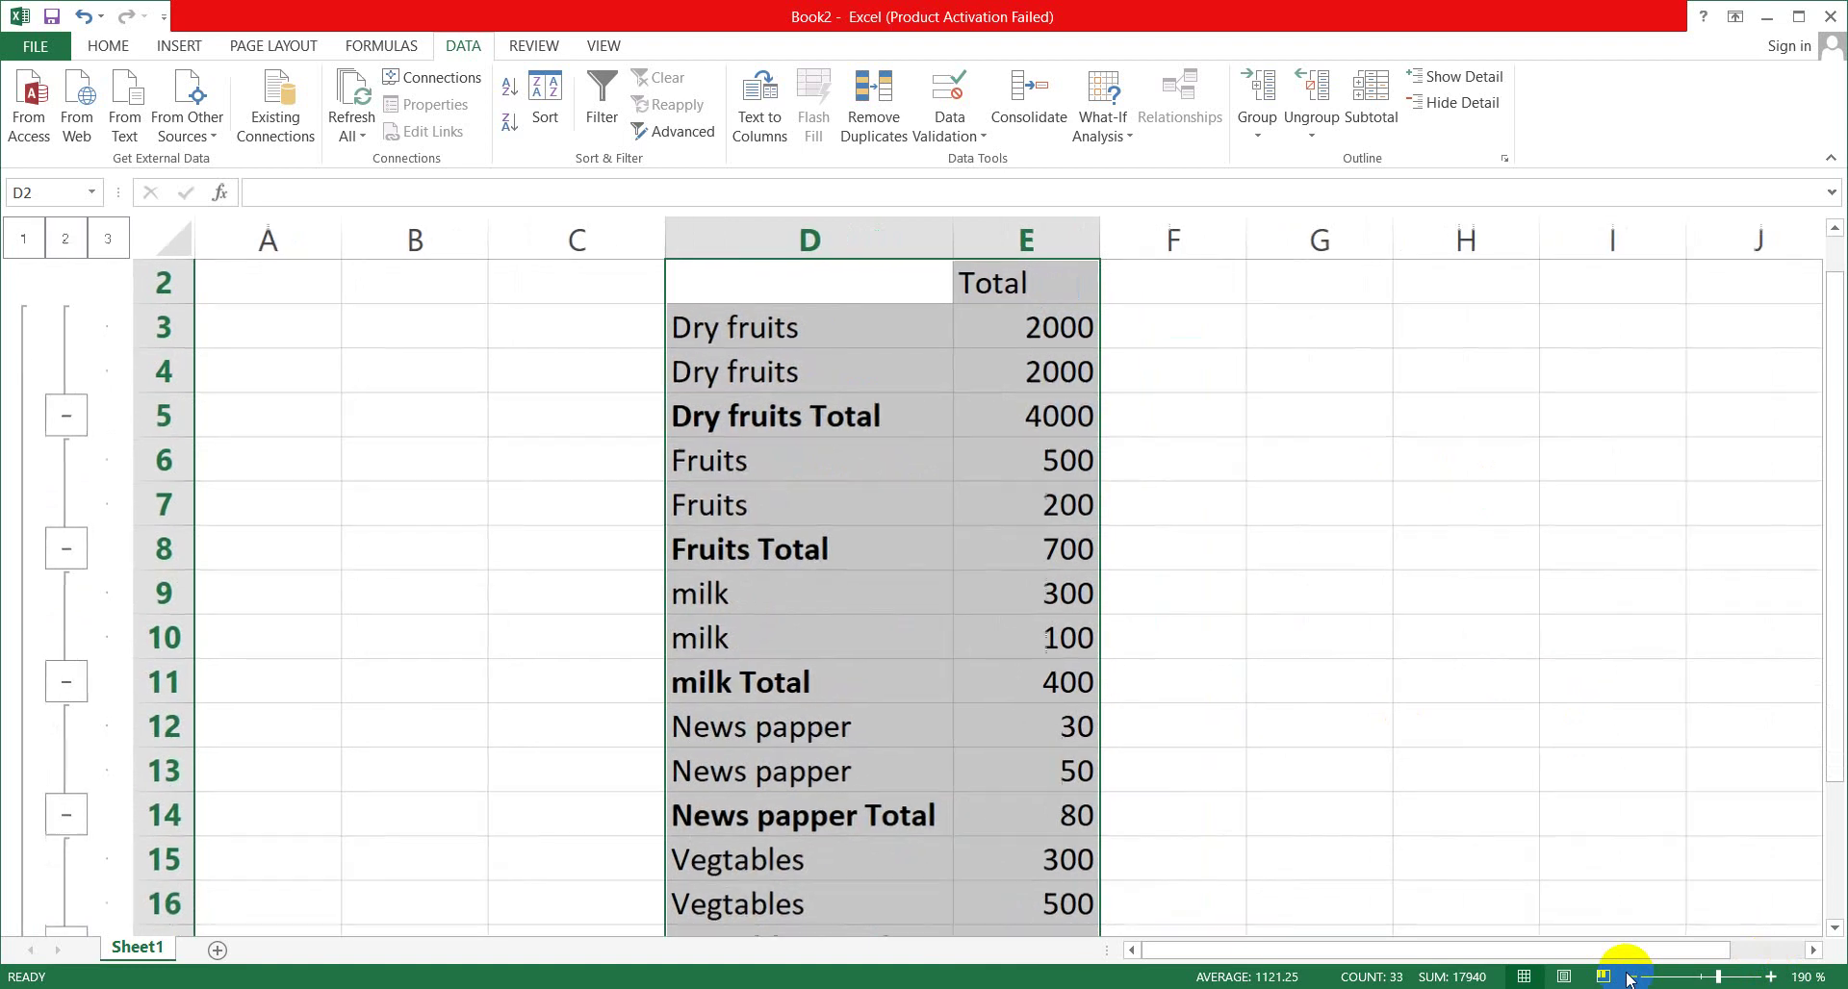
pyautogui.click(1771, 977)
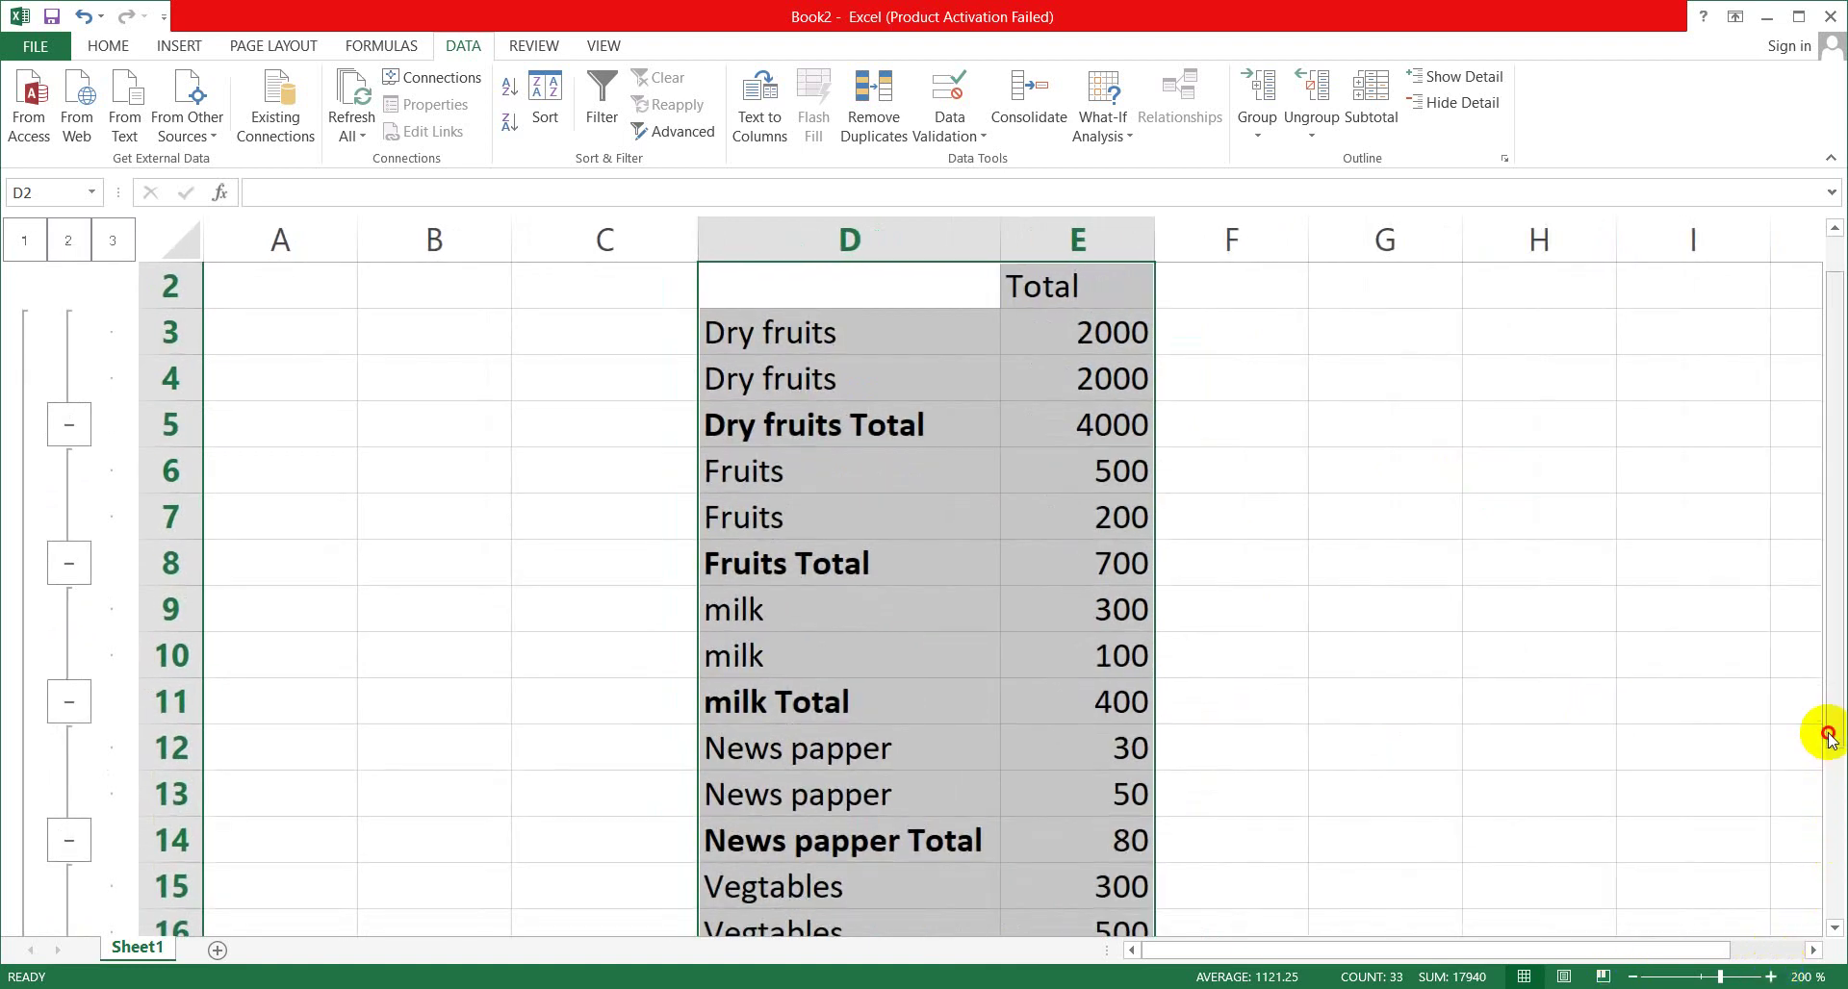
pyautogui.moveTo(1836, 729); pyautogui.dragTo(1834, 625)
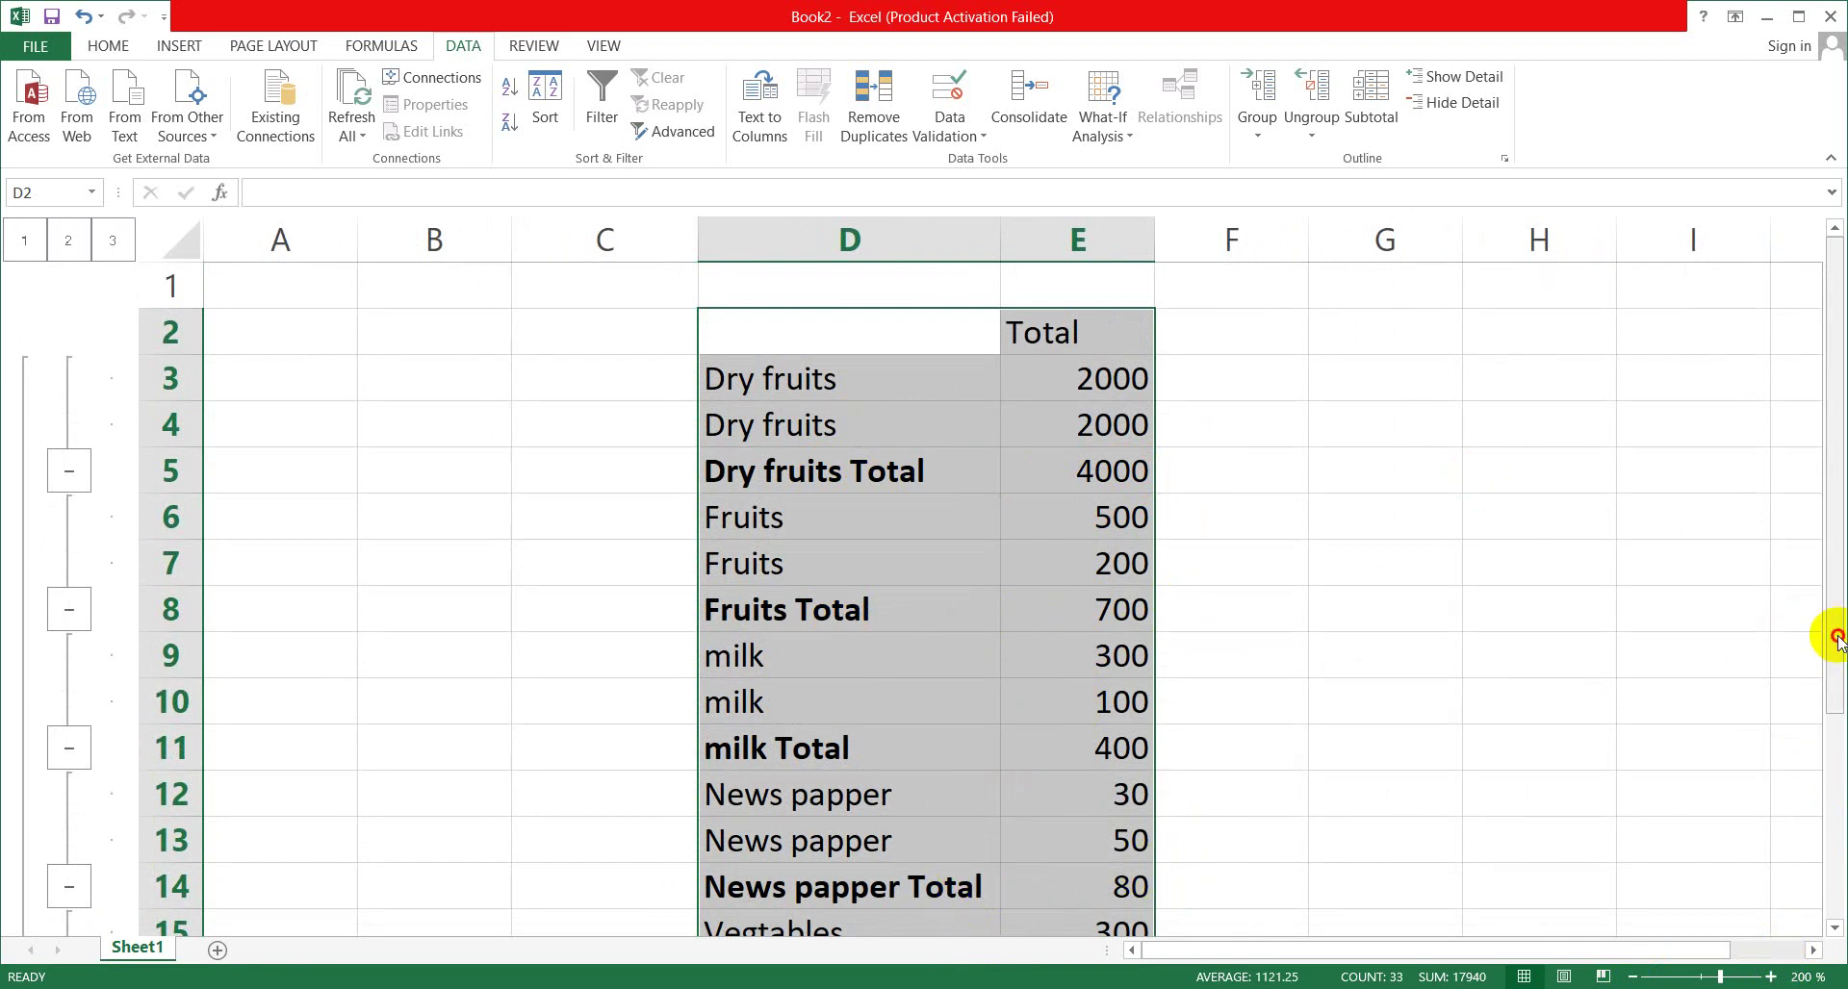
pyautogui.moveTo(1838, 637); pyautogui.dragTo(1840, 741)
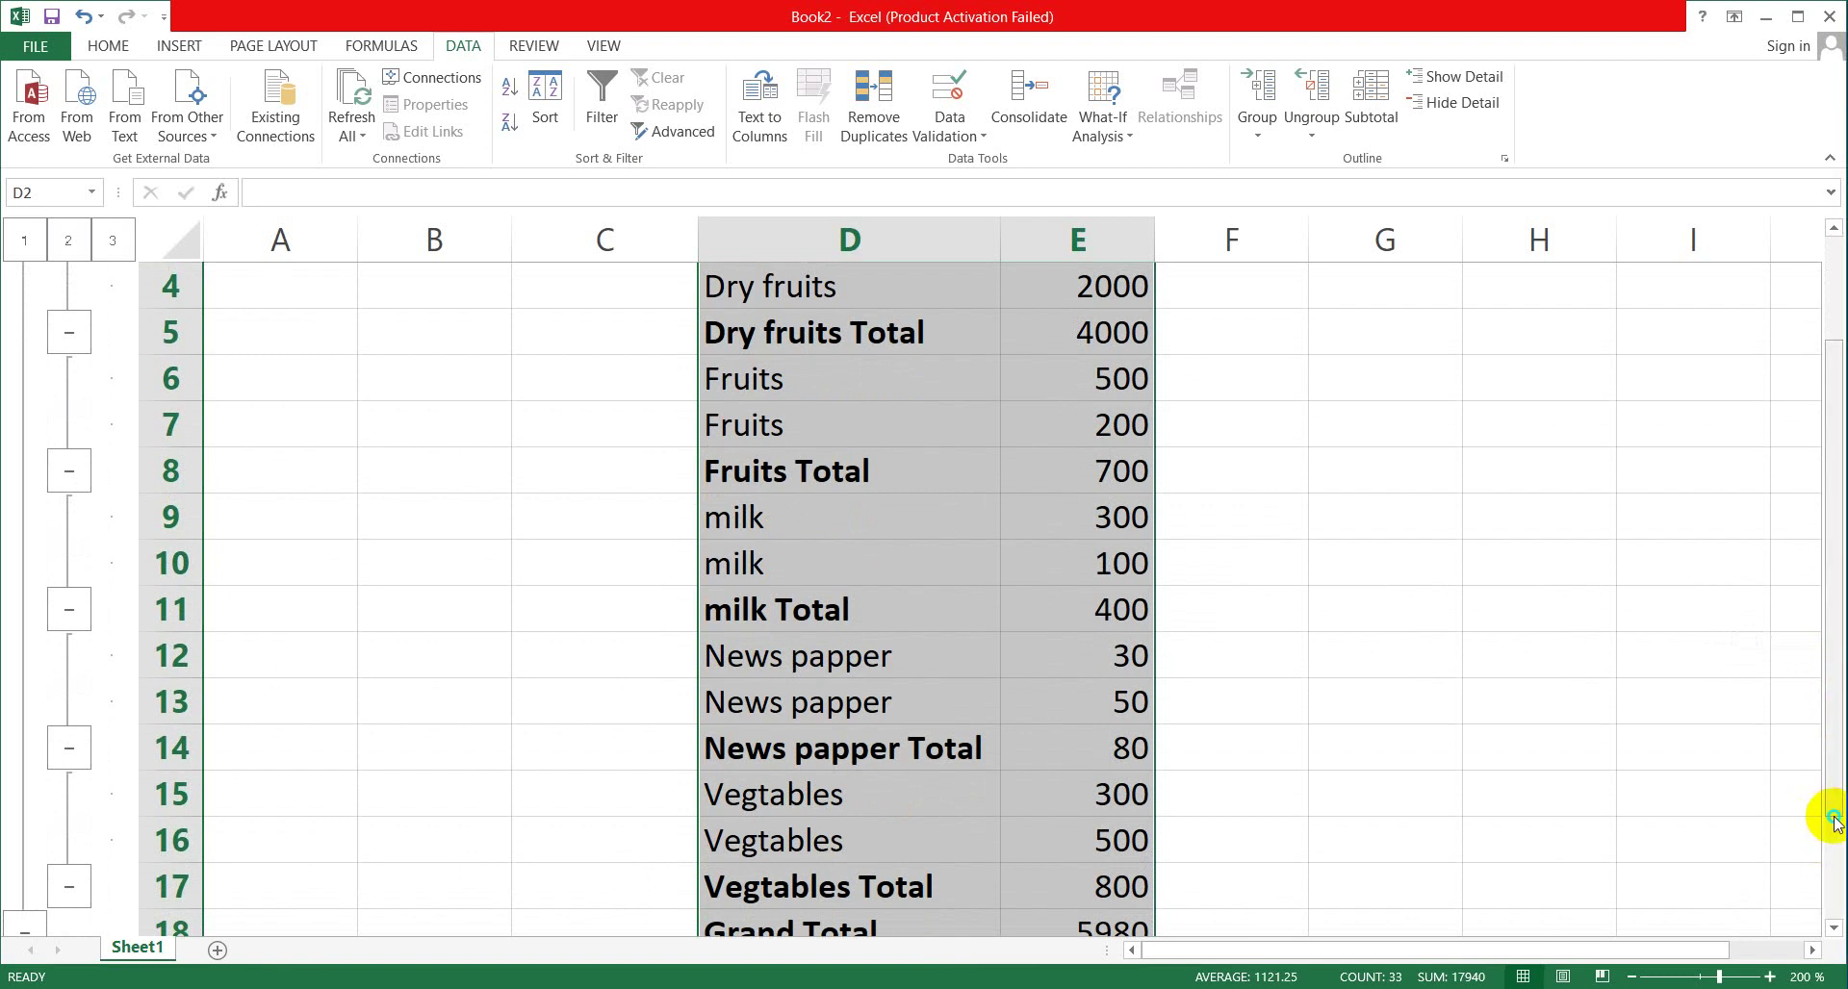
pyautogui.click(1834, 928)
pyautogui.click(1836, 929)
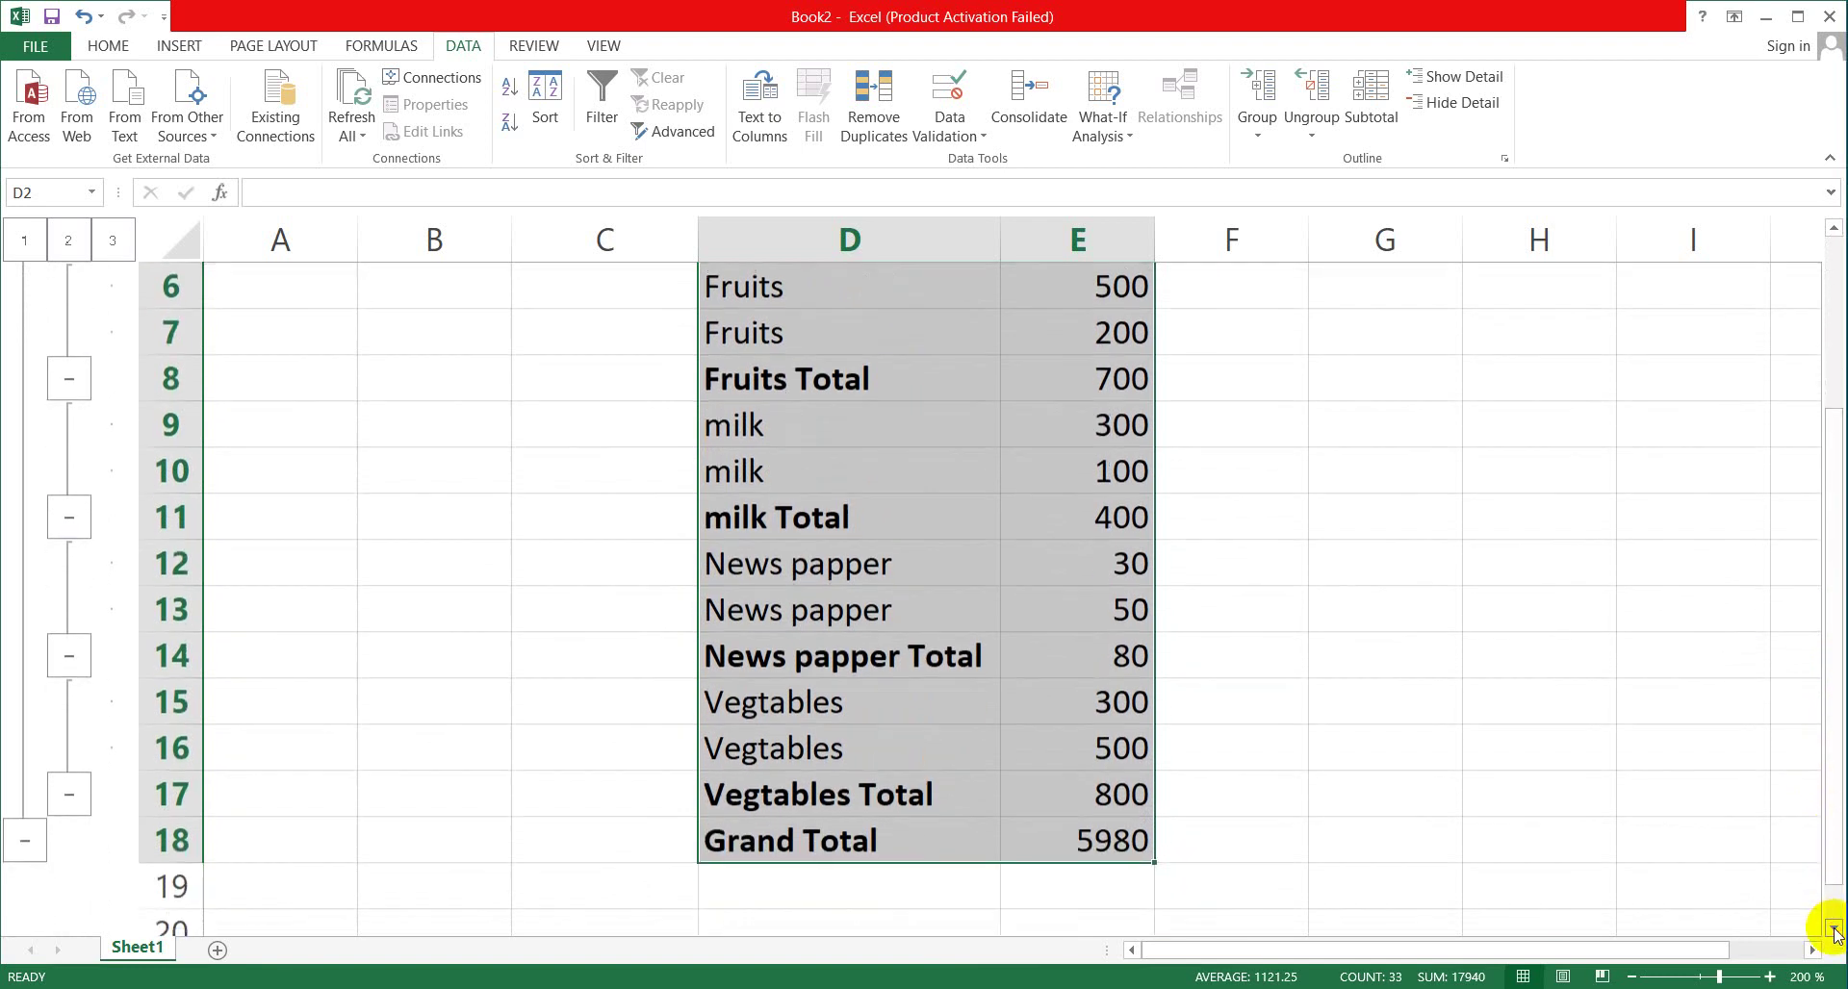
pyautogui.moveTo(1834, 825); pyautogui.dragTo(1801, 606)
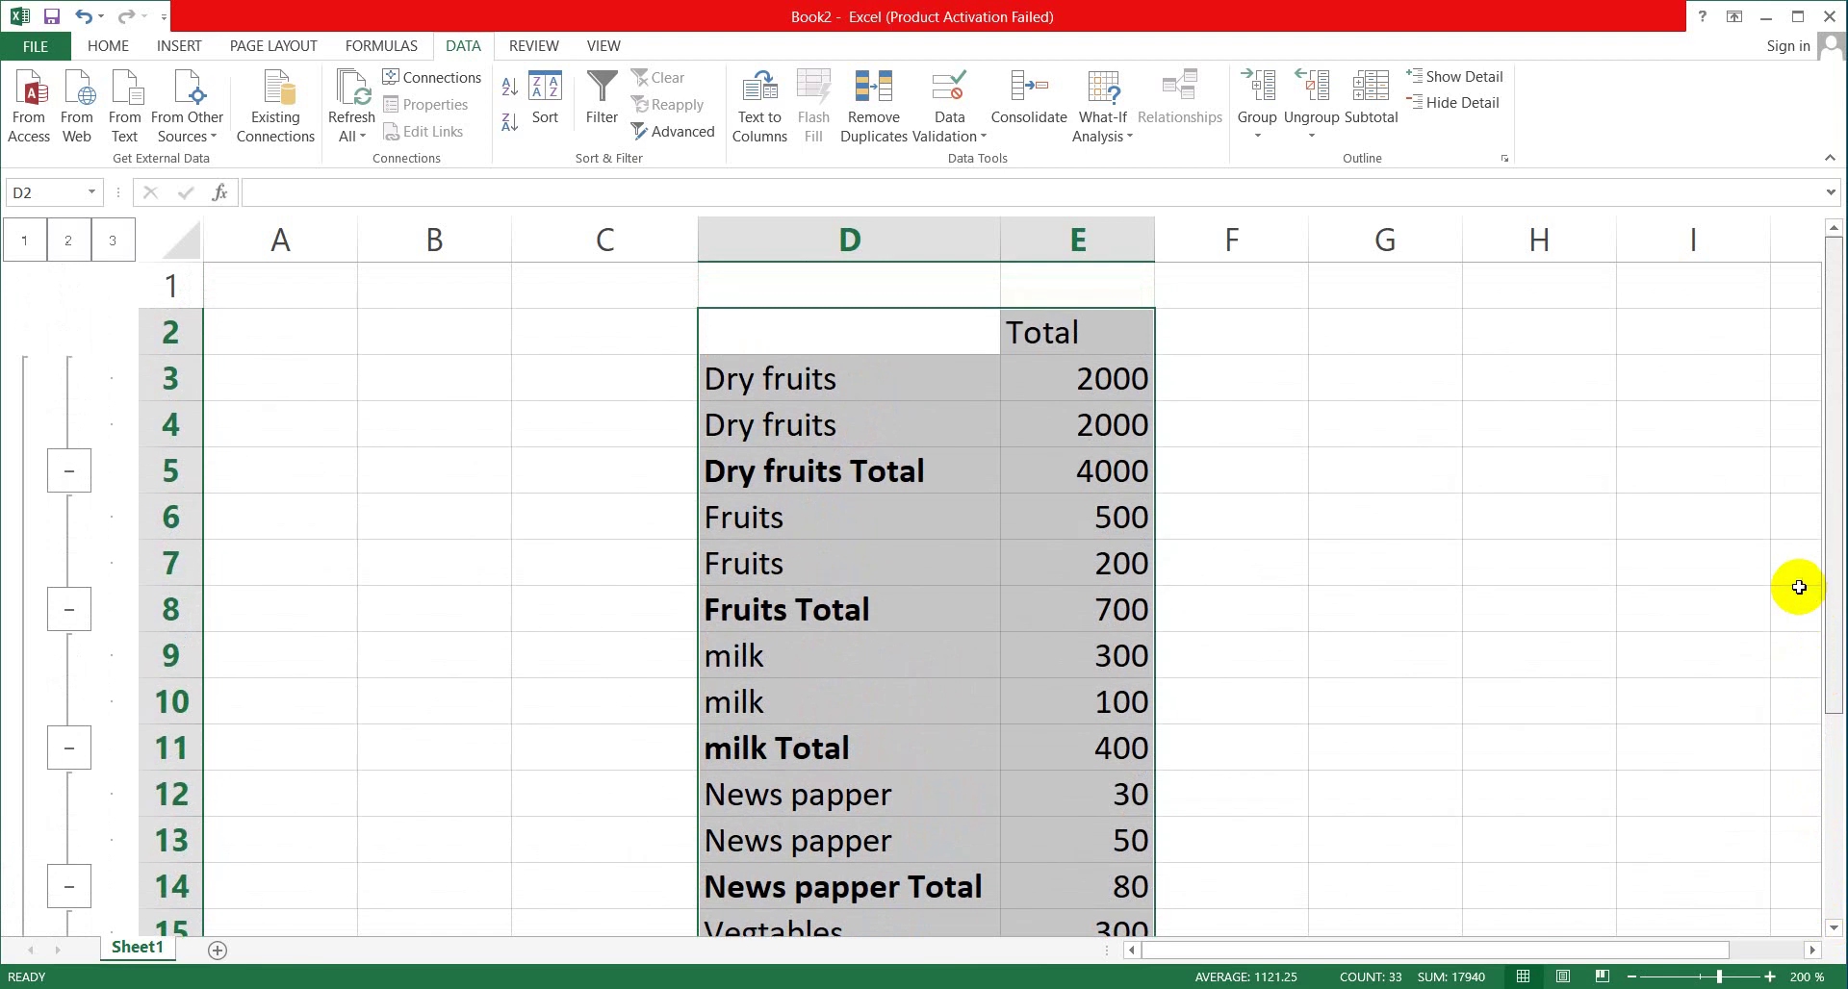
# Type the title 'DAILY EXPENSE DETAIL' into cell C1.
pyautogui.click(857, 283)
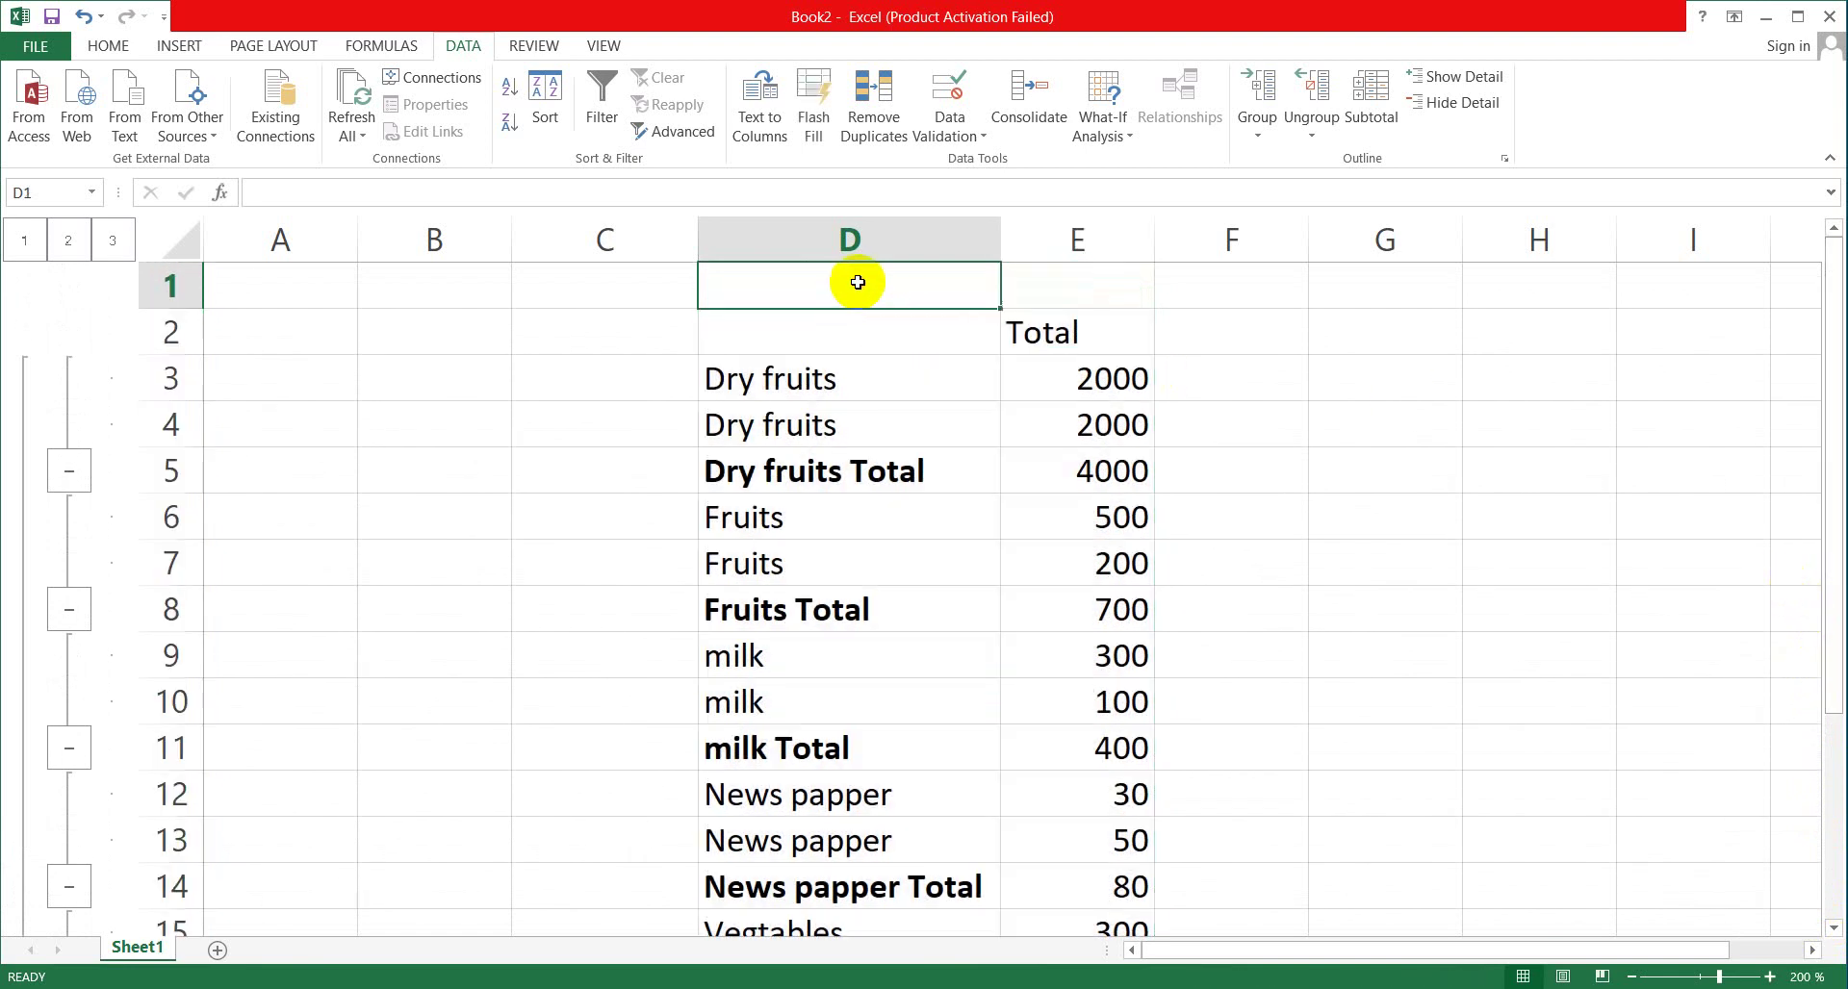
pyautogui.click(640, 285)
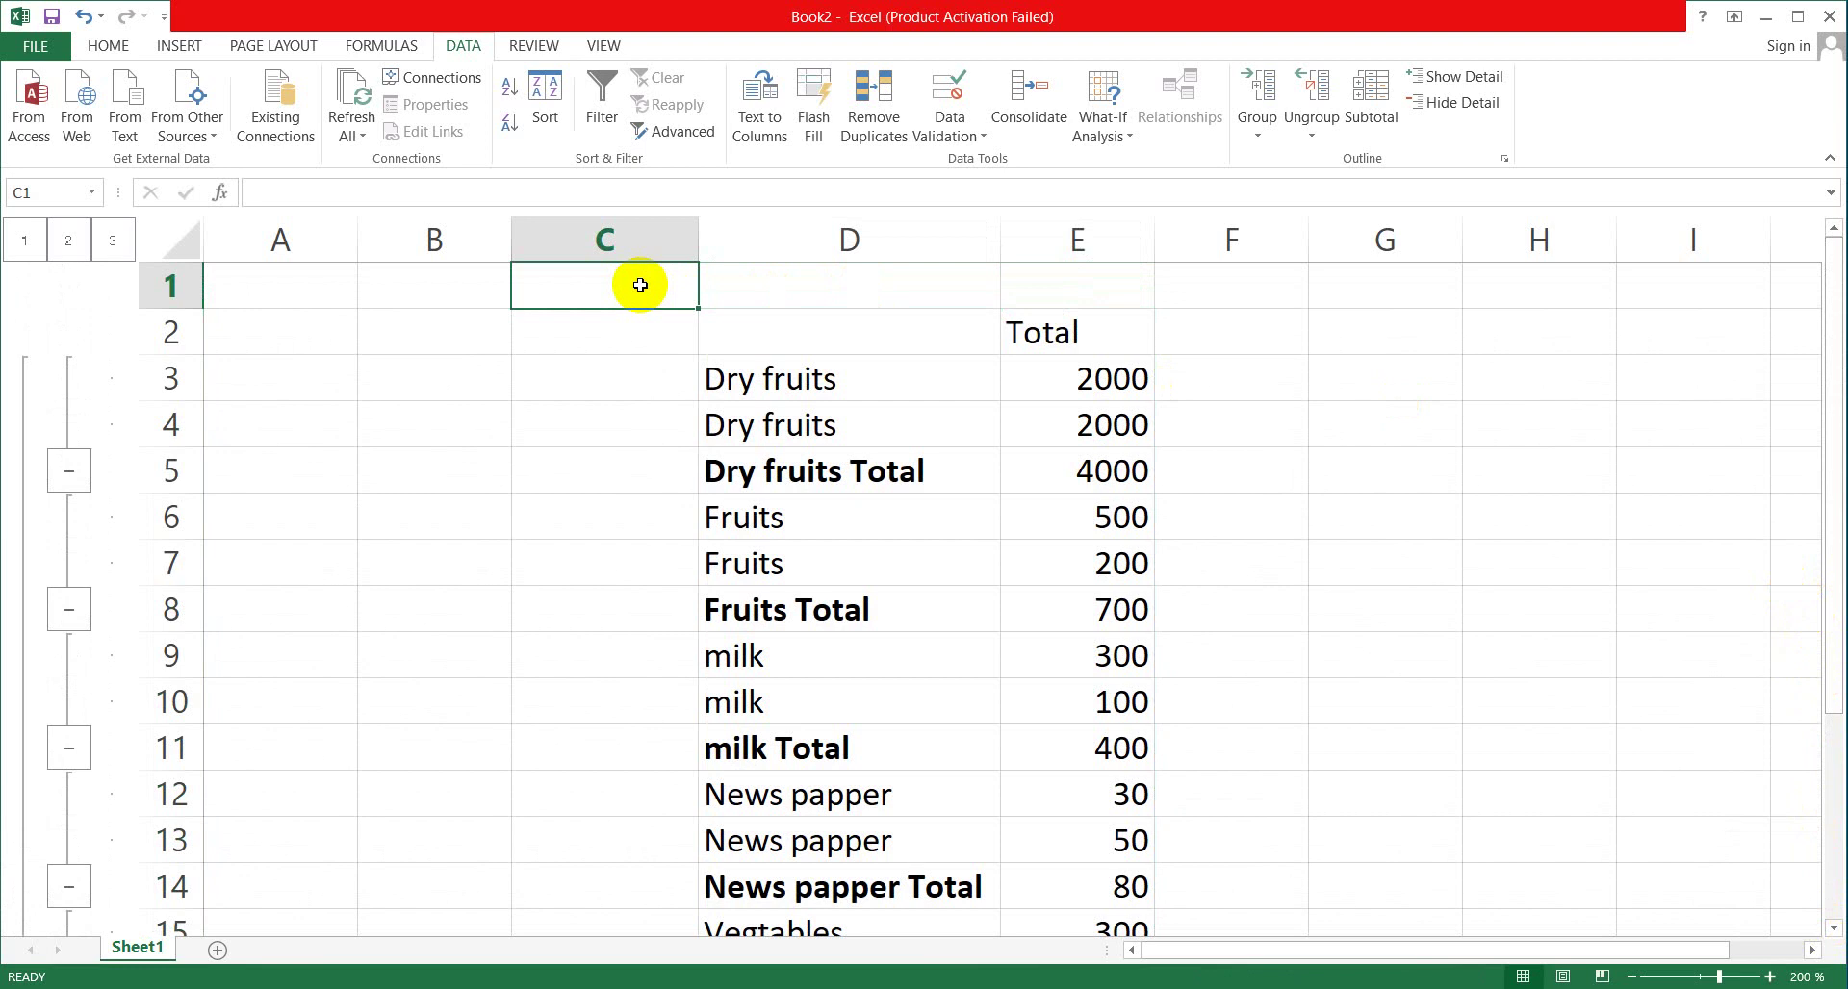
pyautogui.click(606, 436)
pyautogui.moveTo(573, 274); pyautogui.dragTo(1083, 299)
pyautogui.write('DAILY EX')
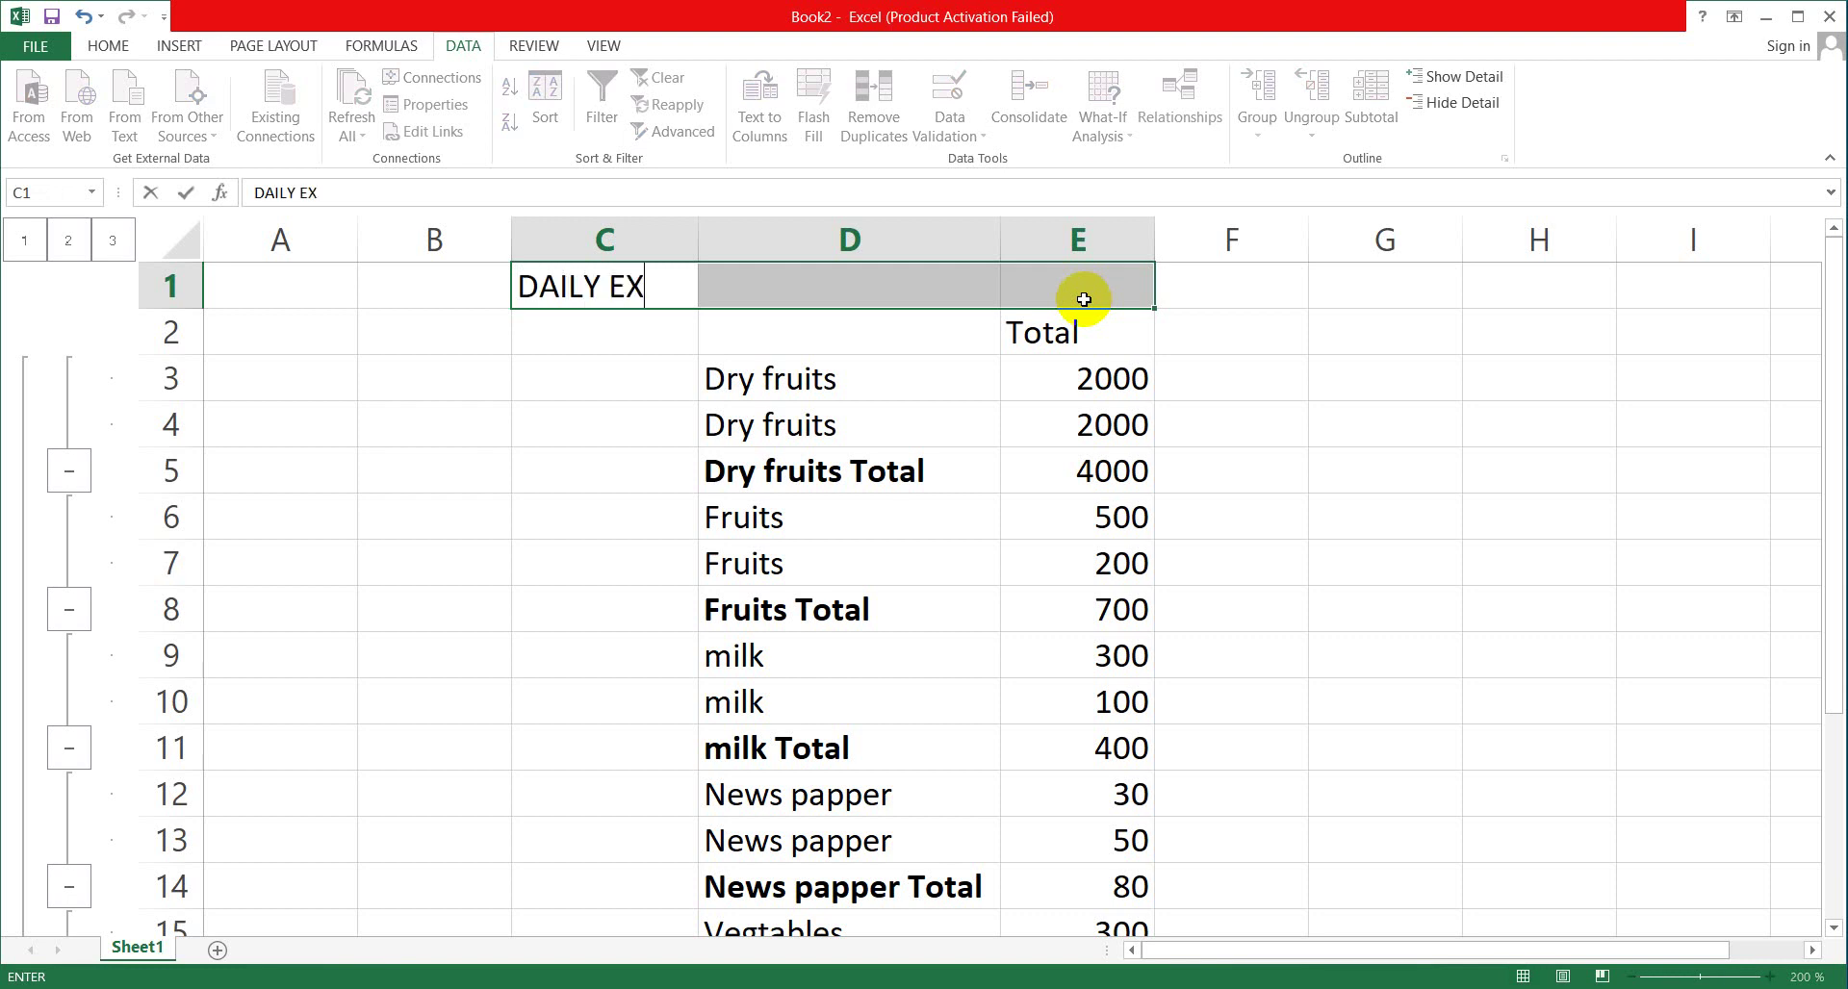
pyautogui.write('PEN')
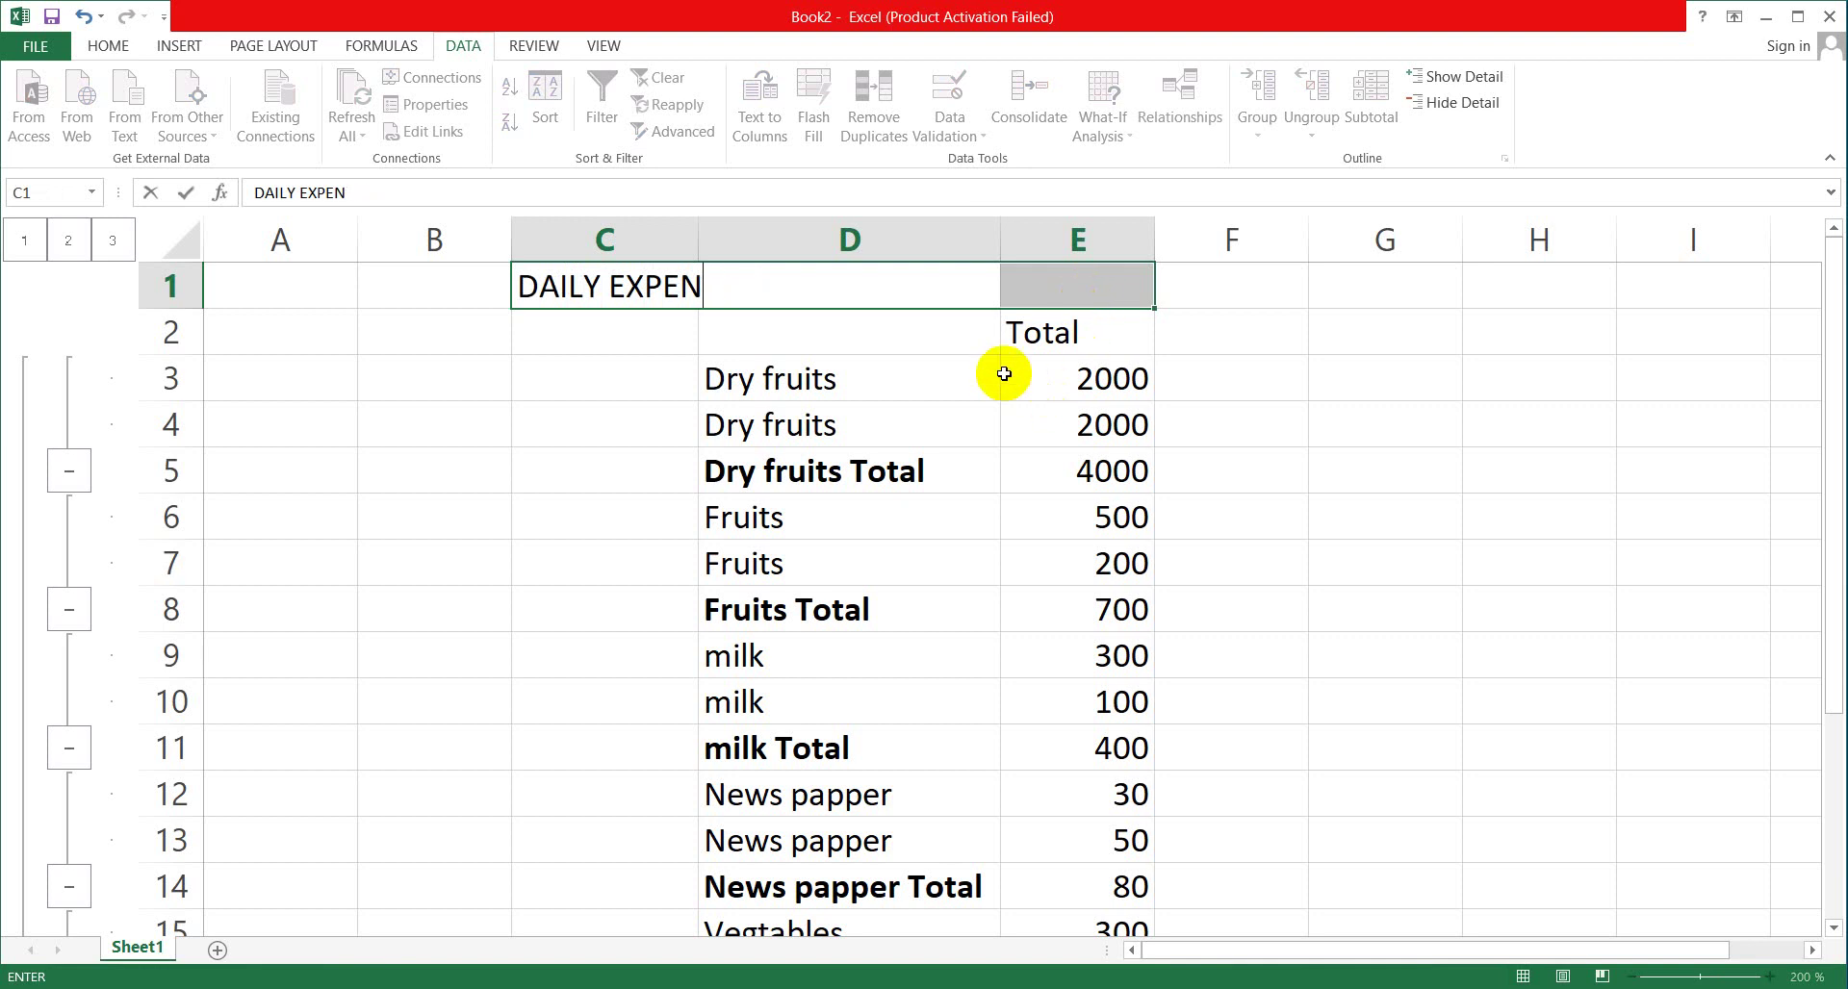
pyautogui.press('BackSpace')
pyautogui.write('NSE ')
pyautogui.write('DETAIL')
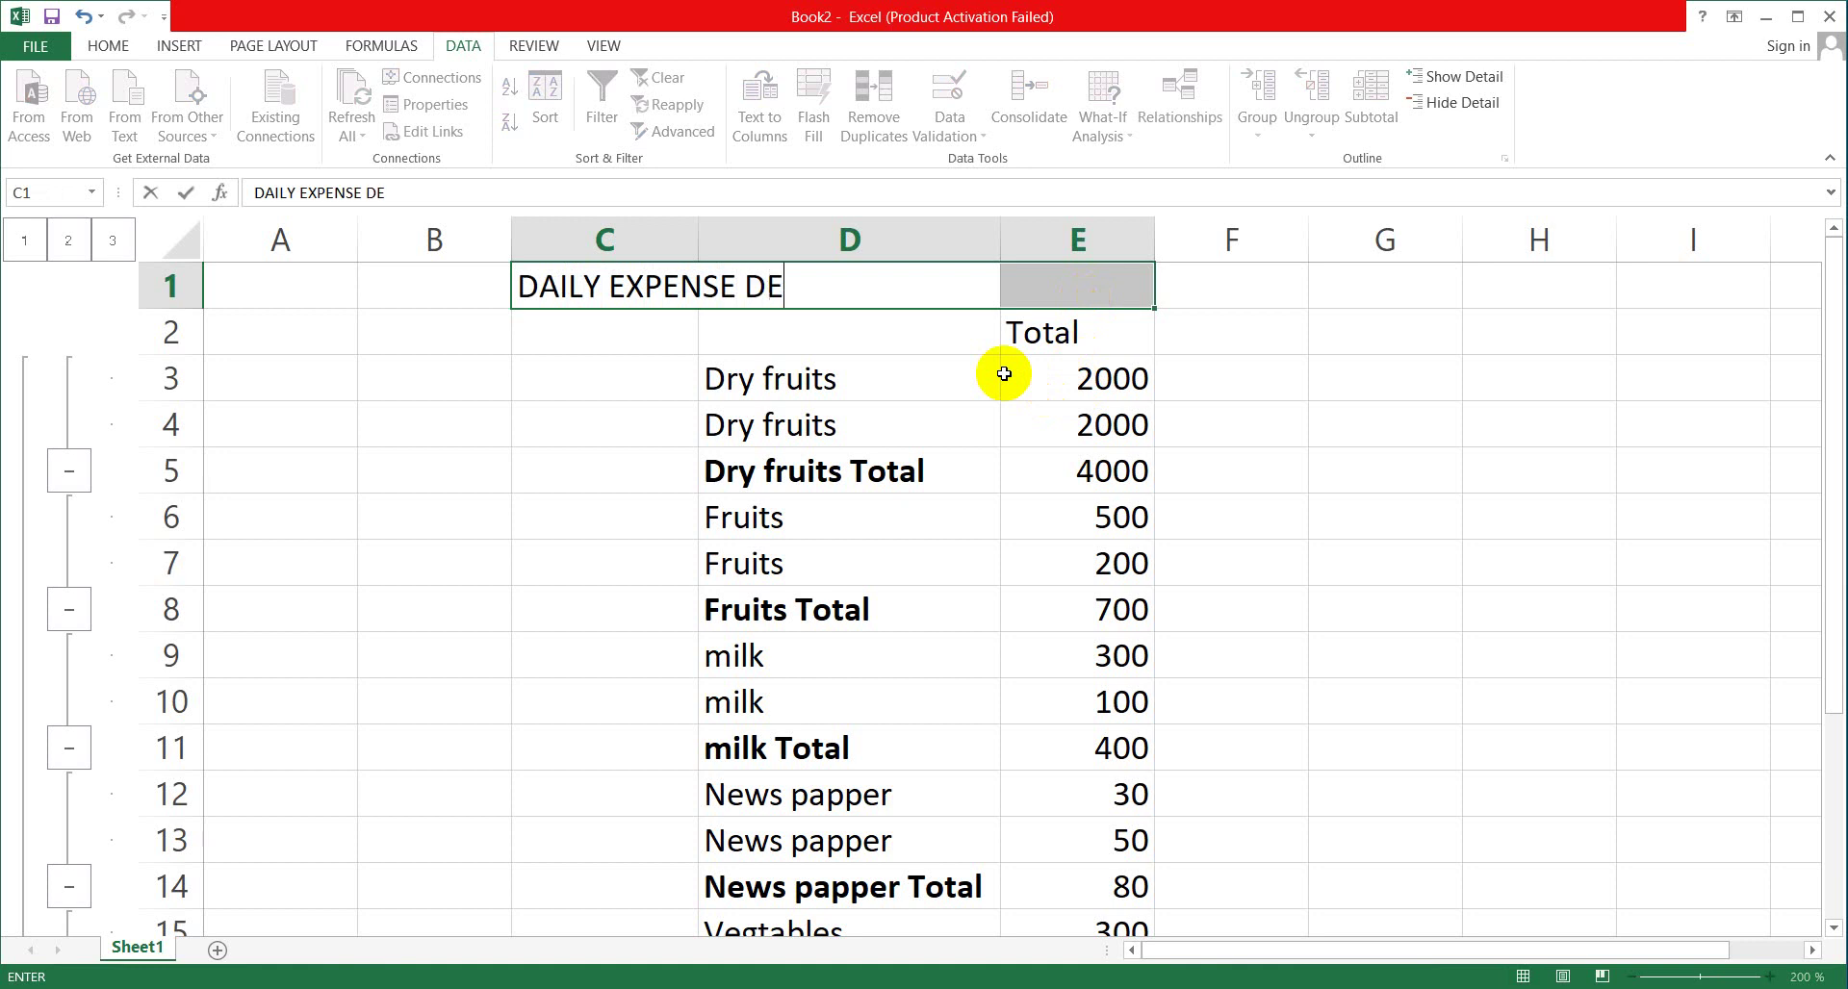
pyautogui.click(948, 517)
# Select the title row across B1:G1.
pyautogui.click(443, 287)
pyautogui.moveTo(443, 287); pyautogui.dragTo(1233, 272)
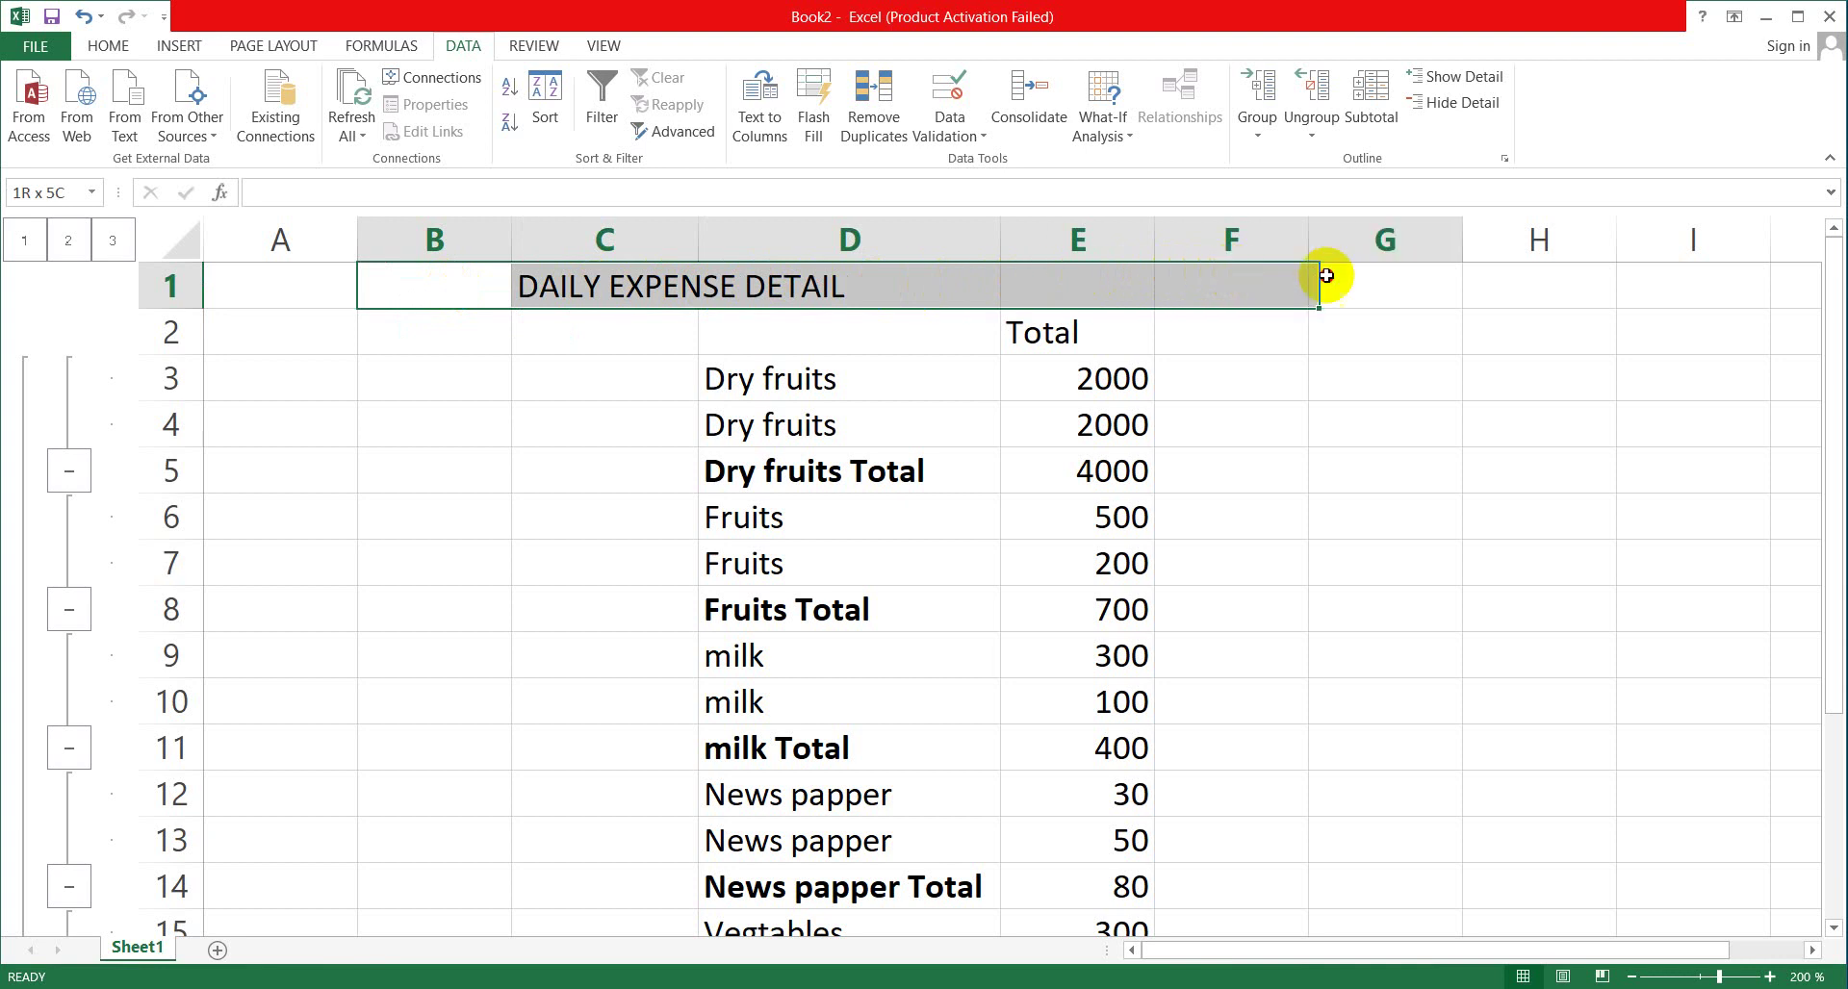
pyautogui.moveTo(1233, 272); pyautogui.dragTo(1477, 285)
pyautogui.click(1367, 291)
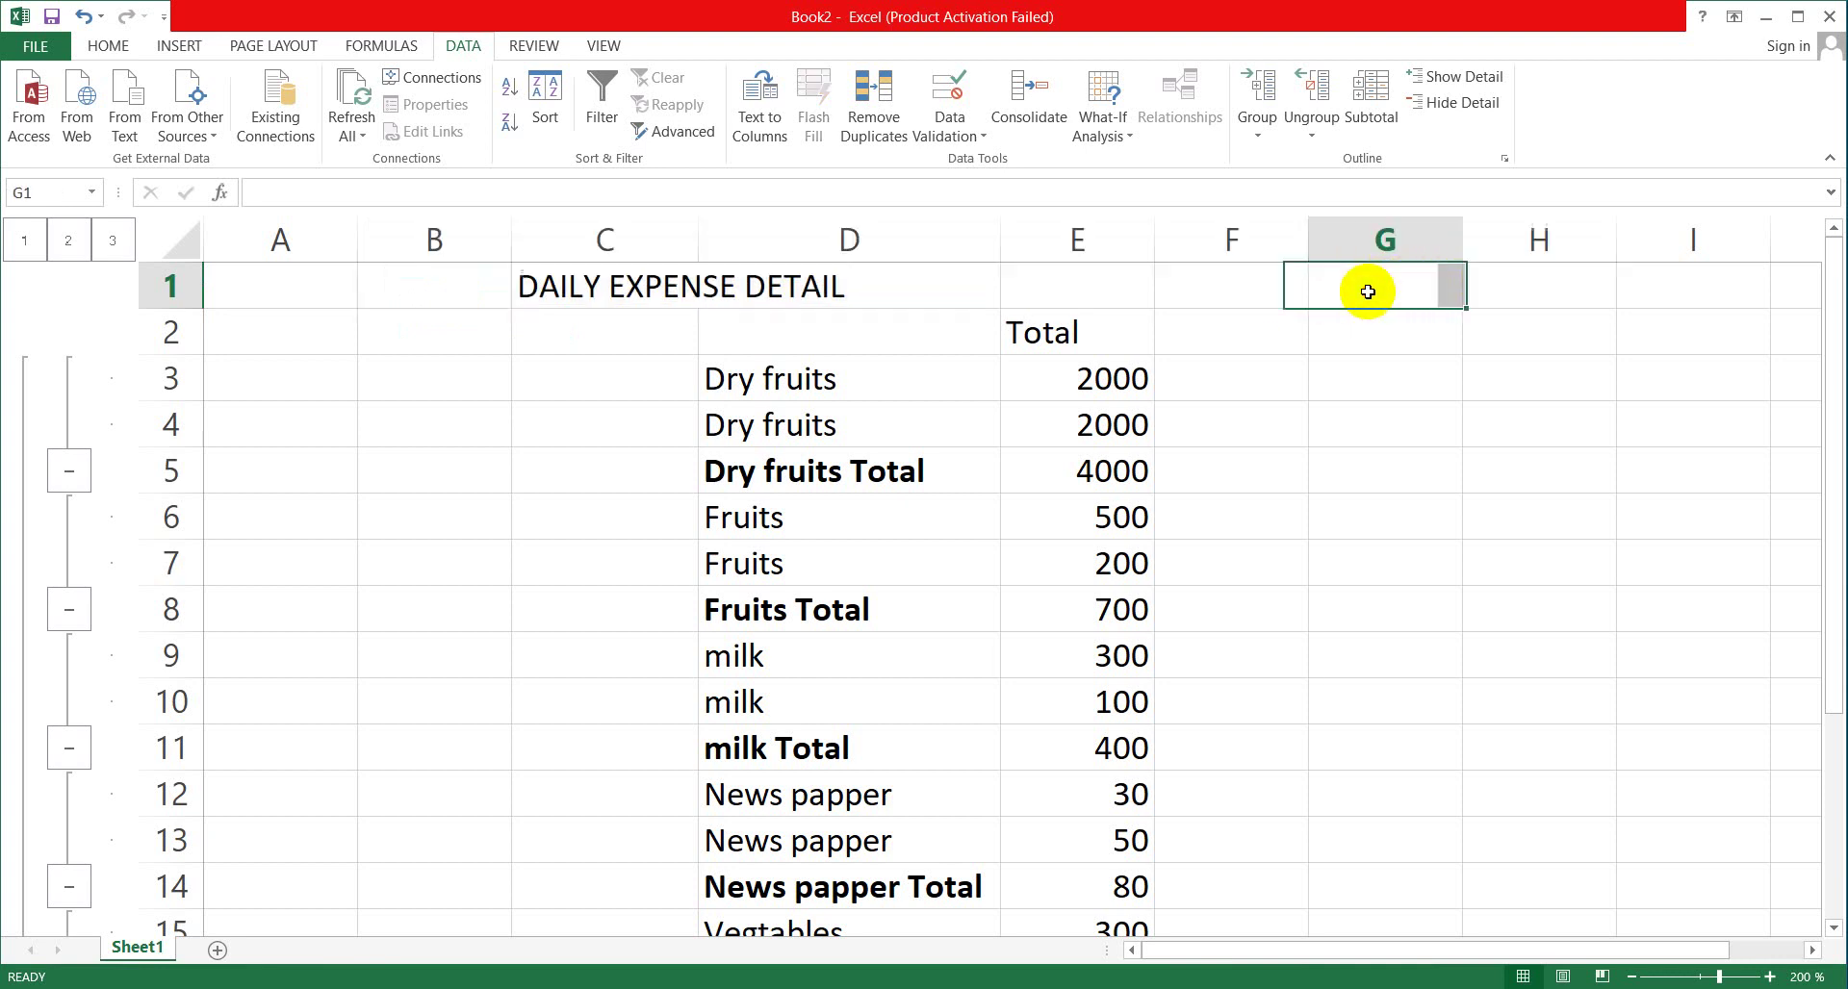
pyautogui.click(907, 294)
pyautogui.moveTo(508, 289); pyautogui.dragTo(1346, 300)
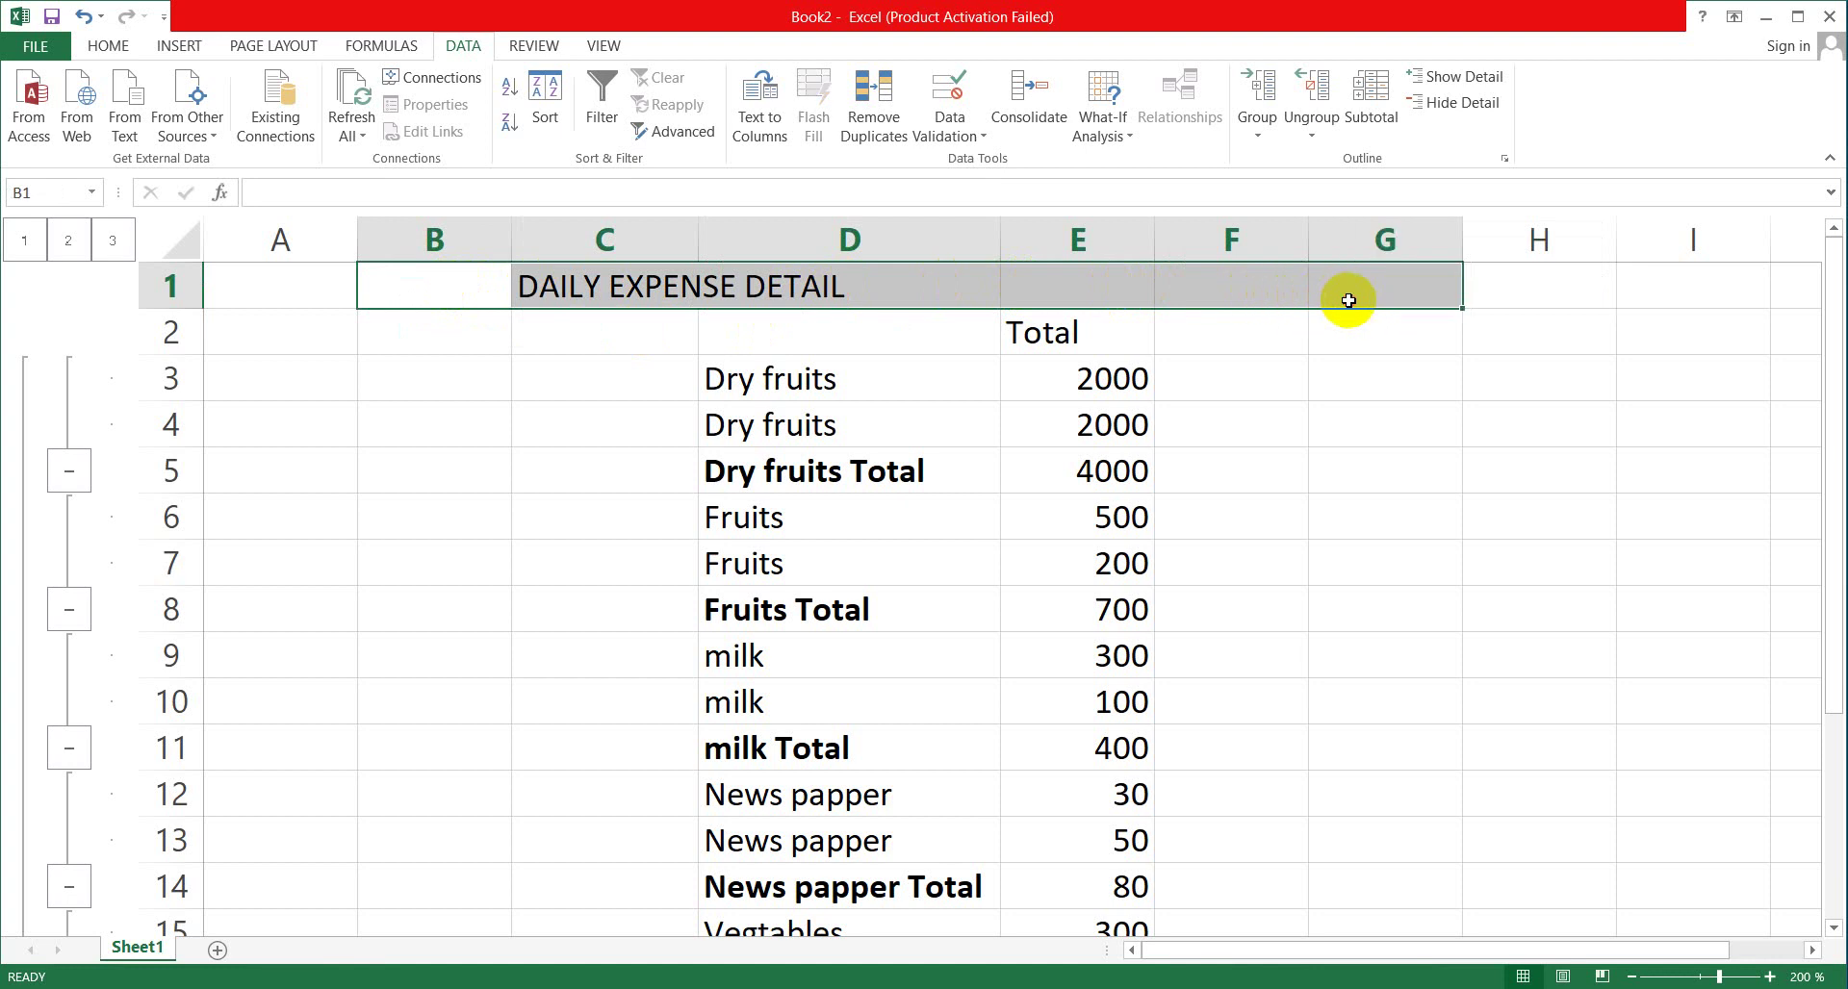
pyautogui.click(124, 50)
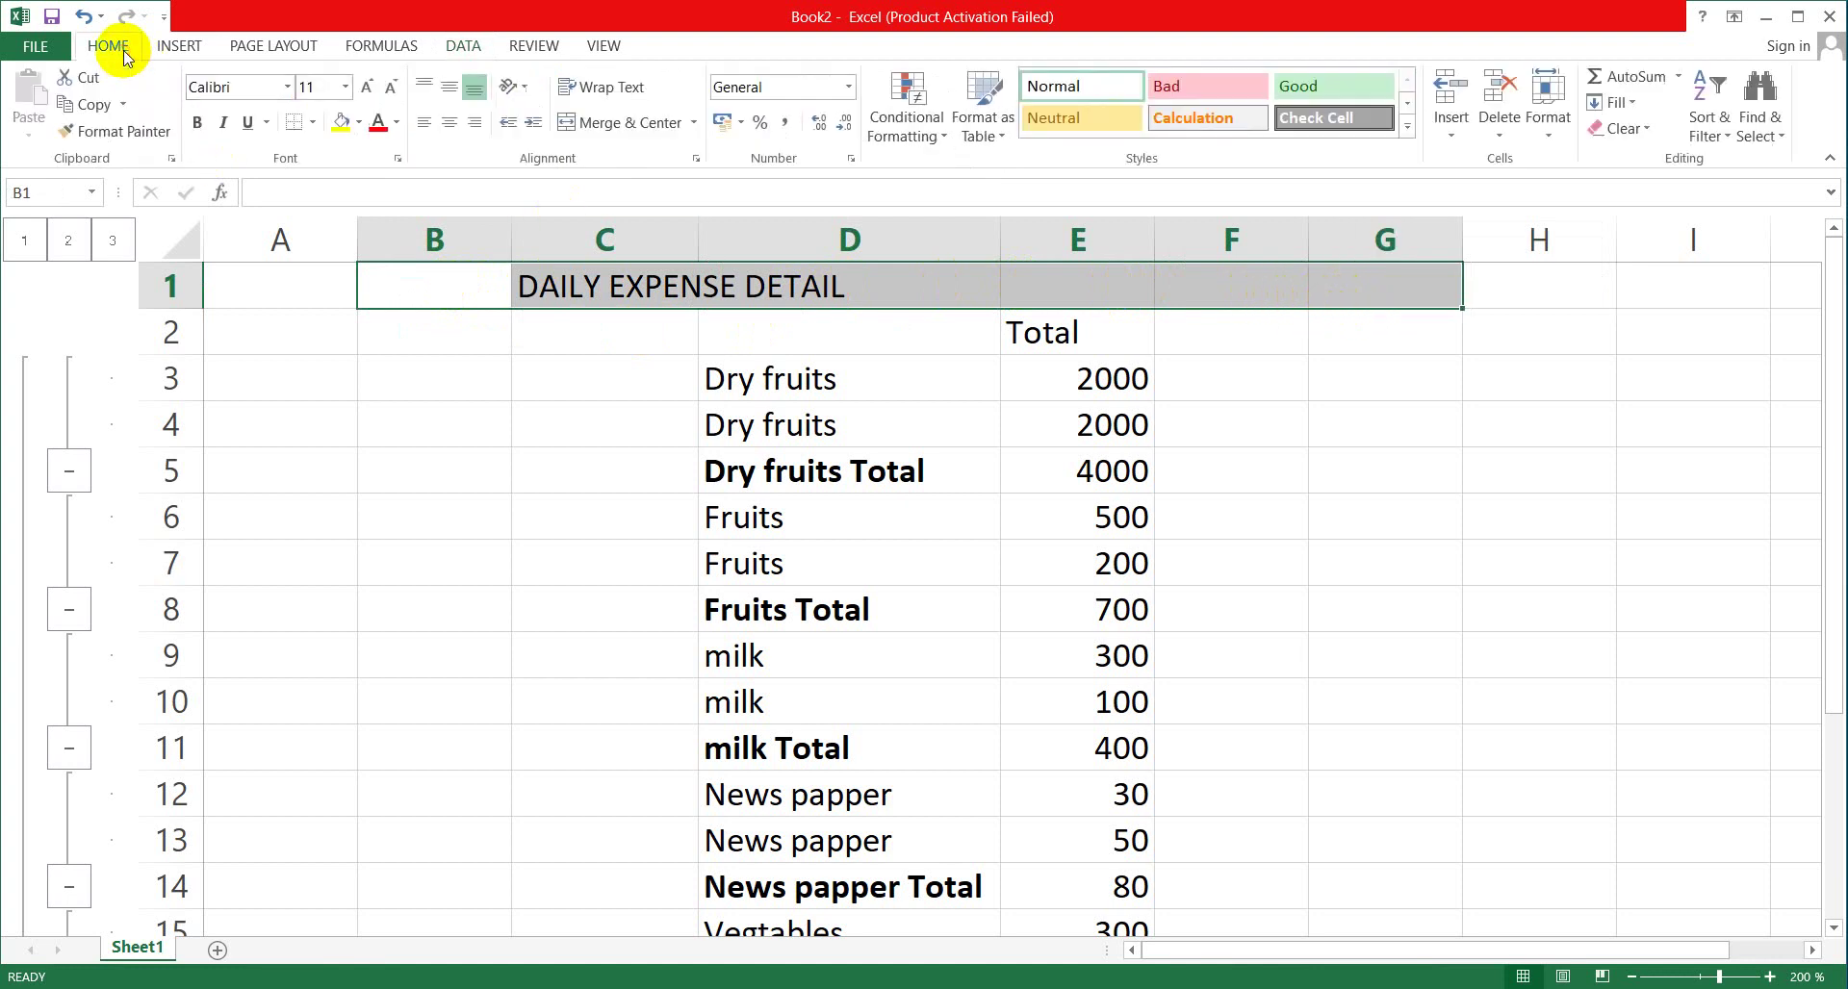
# Make the title bold red Arial Black 14, merged and centred across B1:G1.
pyautogui.click(367, 92)
pyautogui.click(366, 91)
pyautogui.click(367, 92)
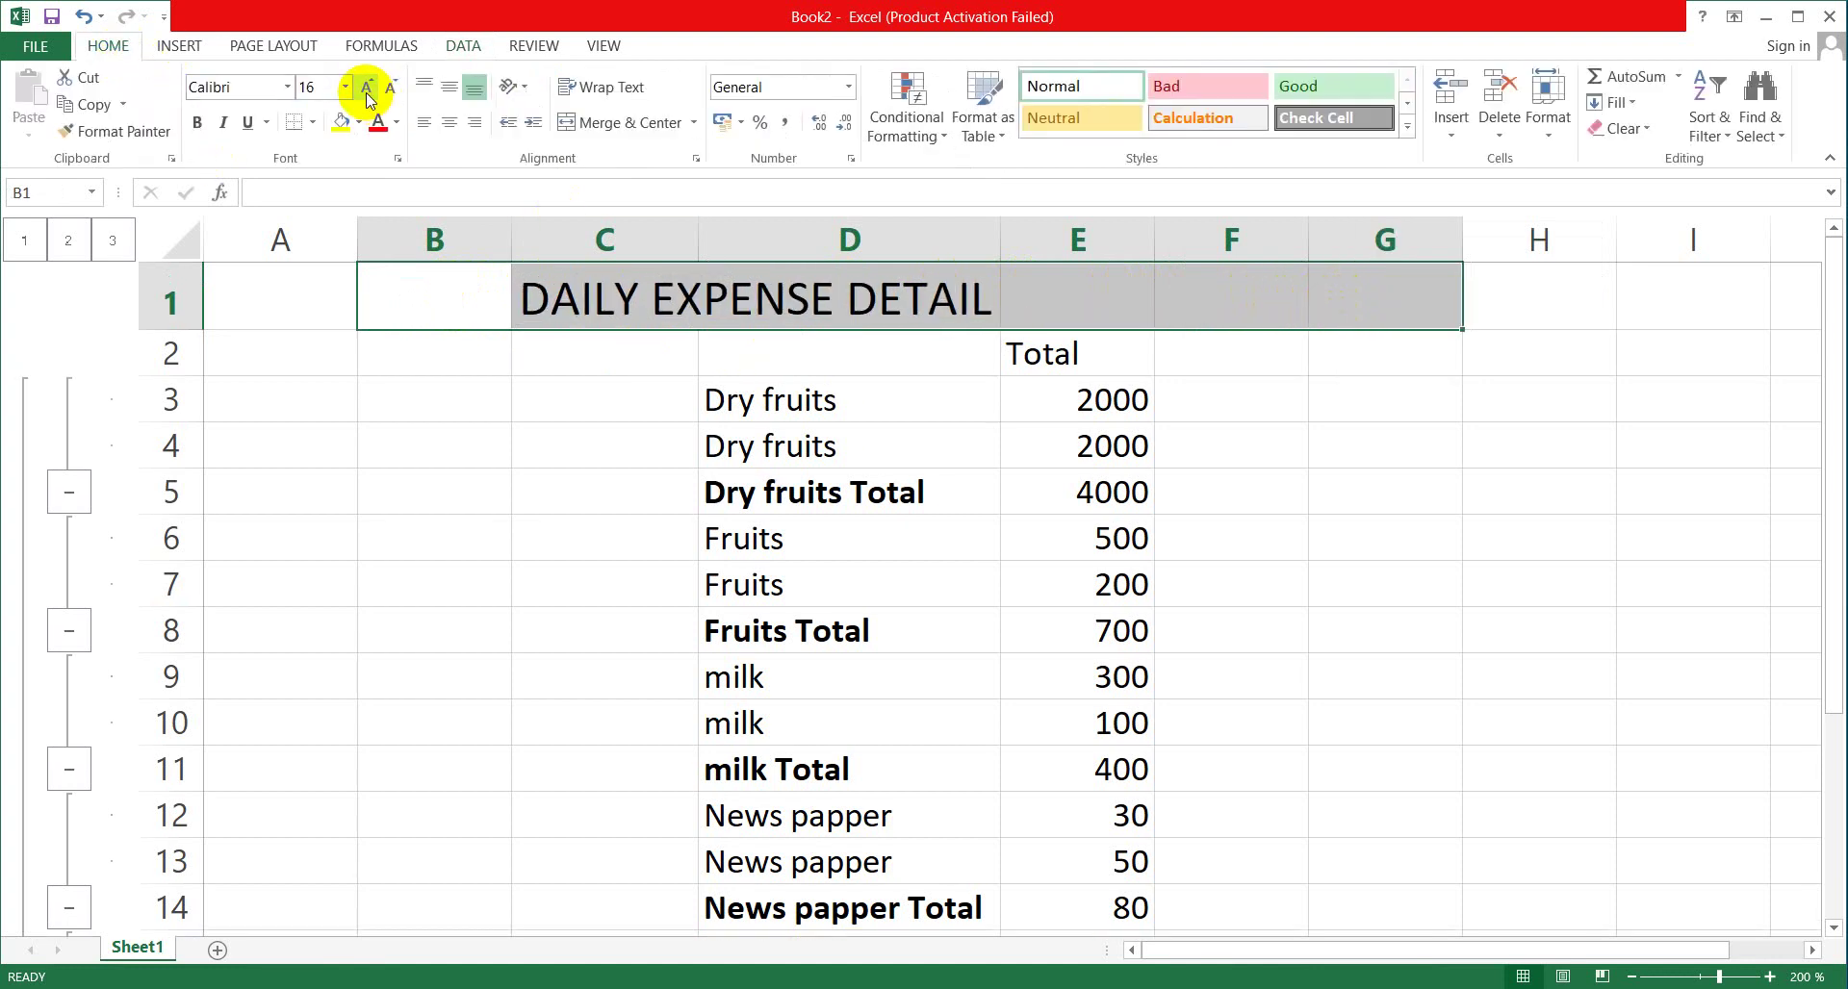
pyautogui.click(198, 123)
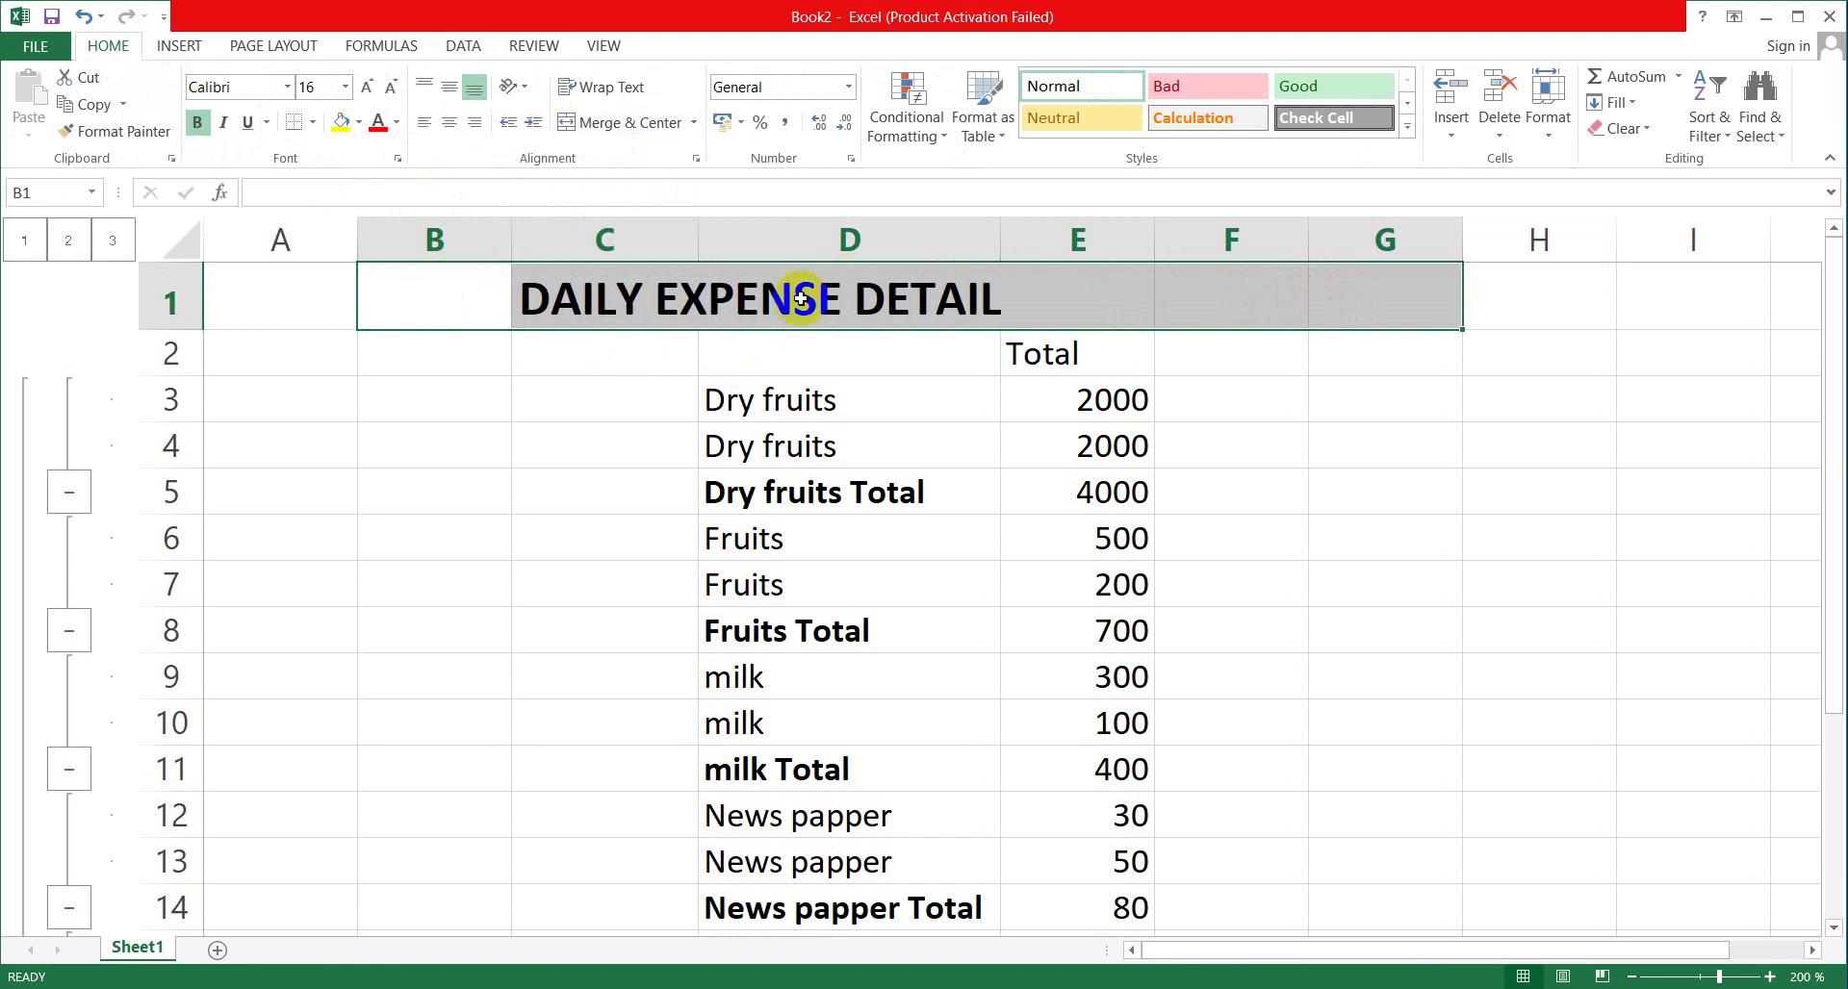
pyautogui.click(287, 89)
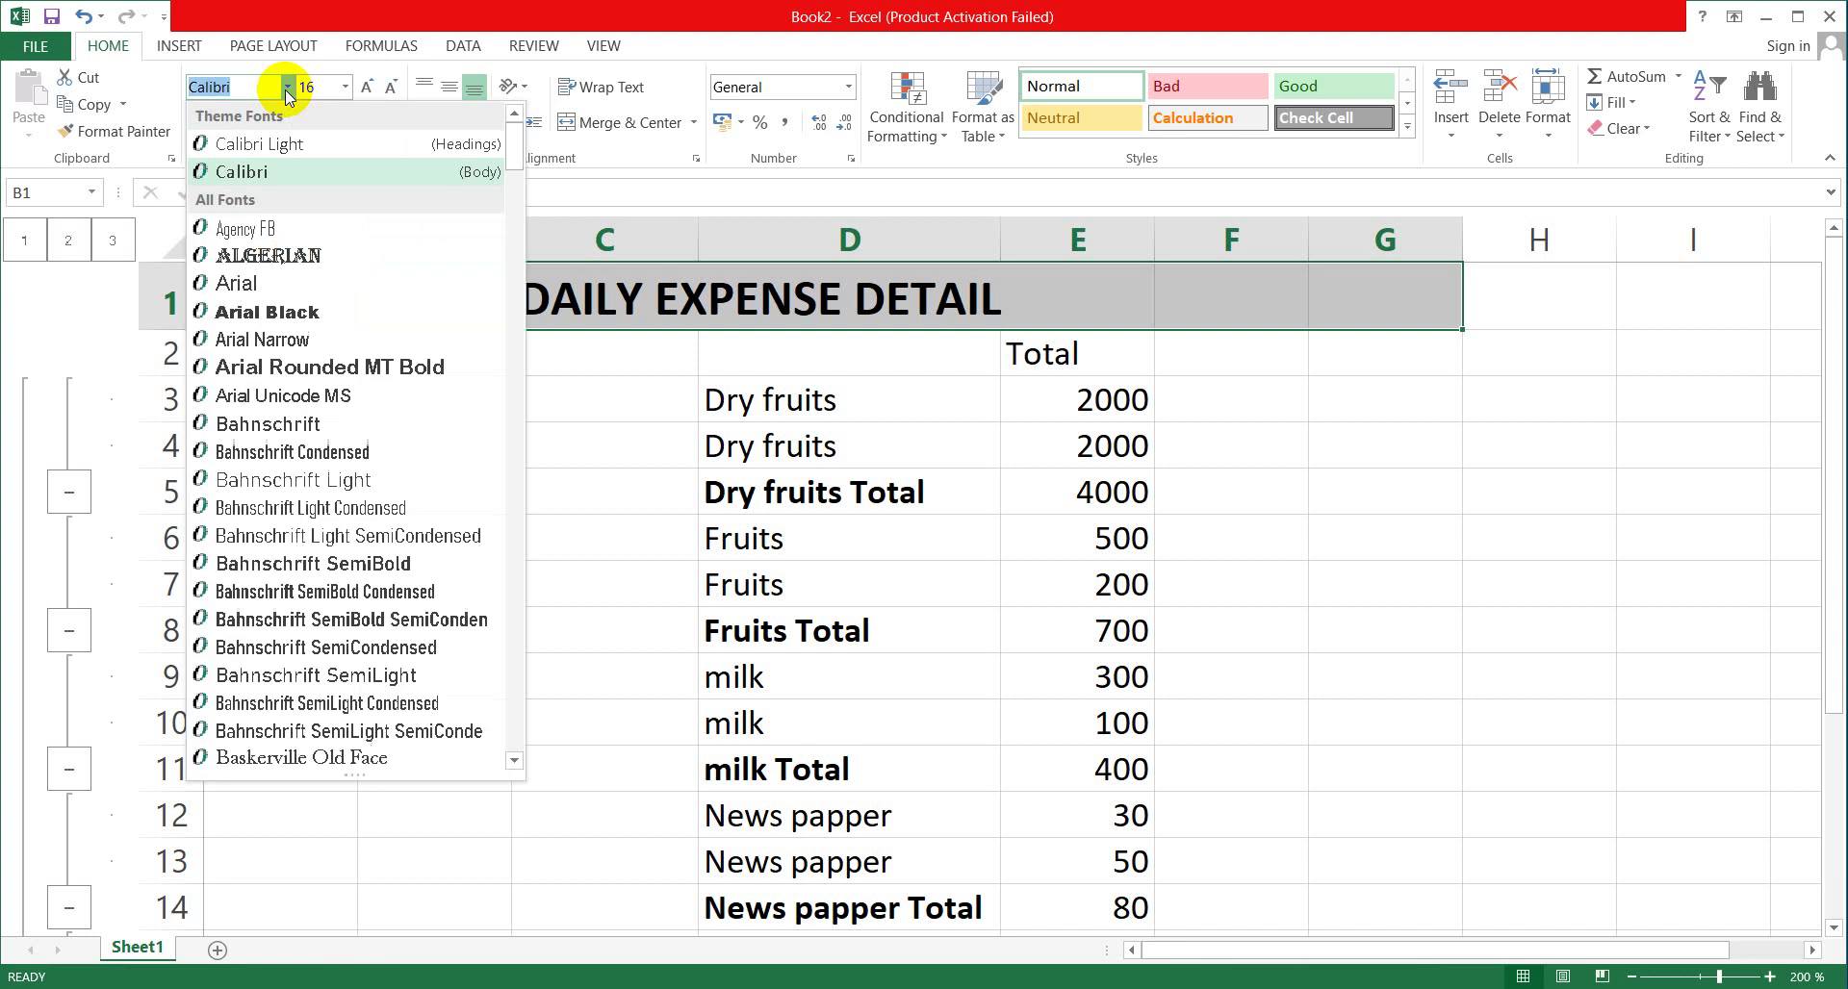
pyautogui.click(276, 308)
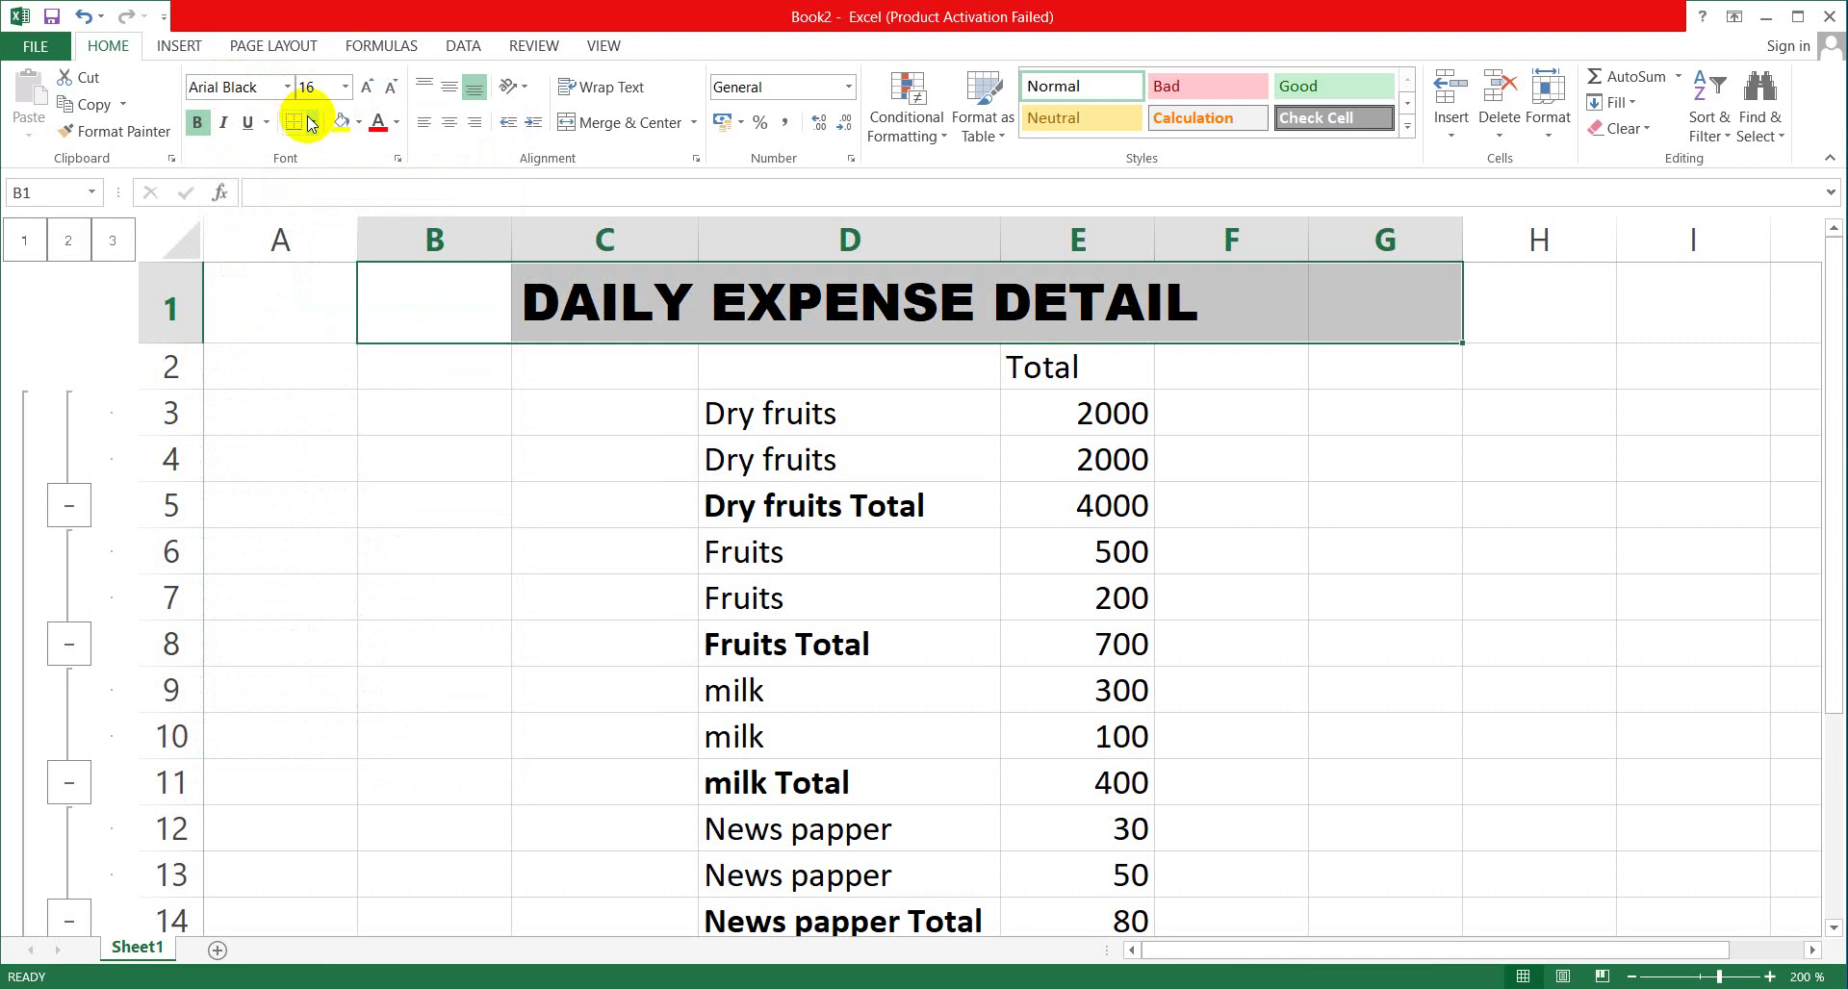
pyautogui.click(196, 122)
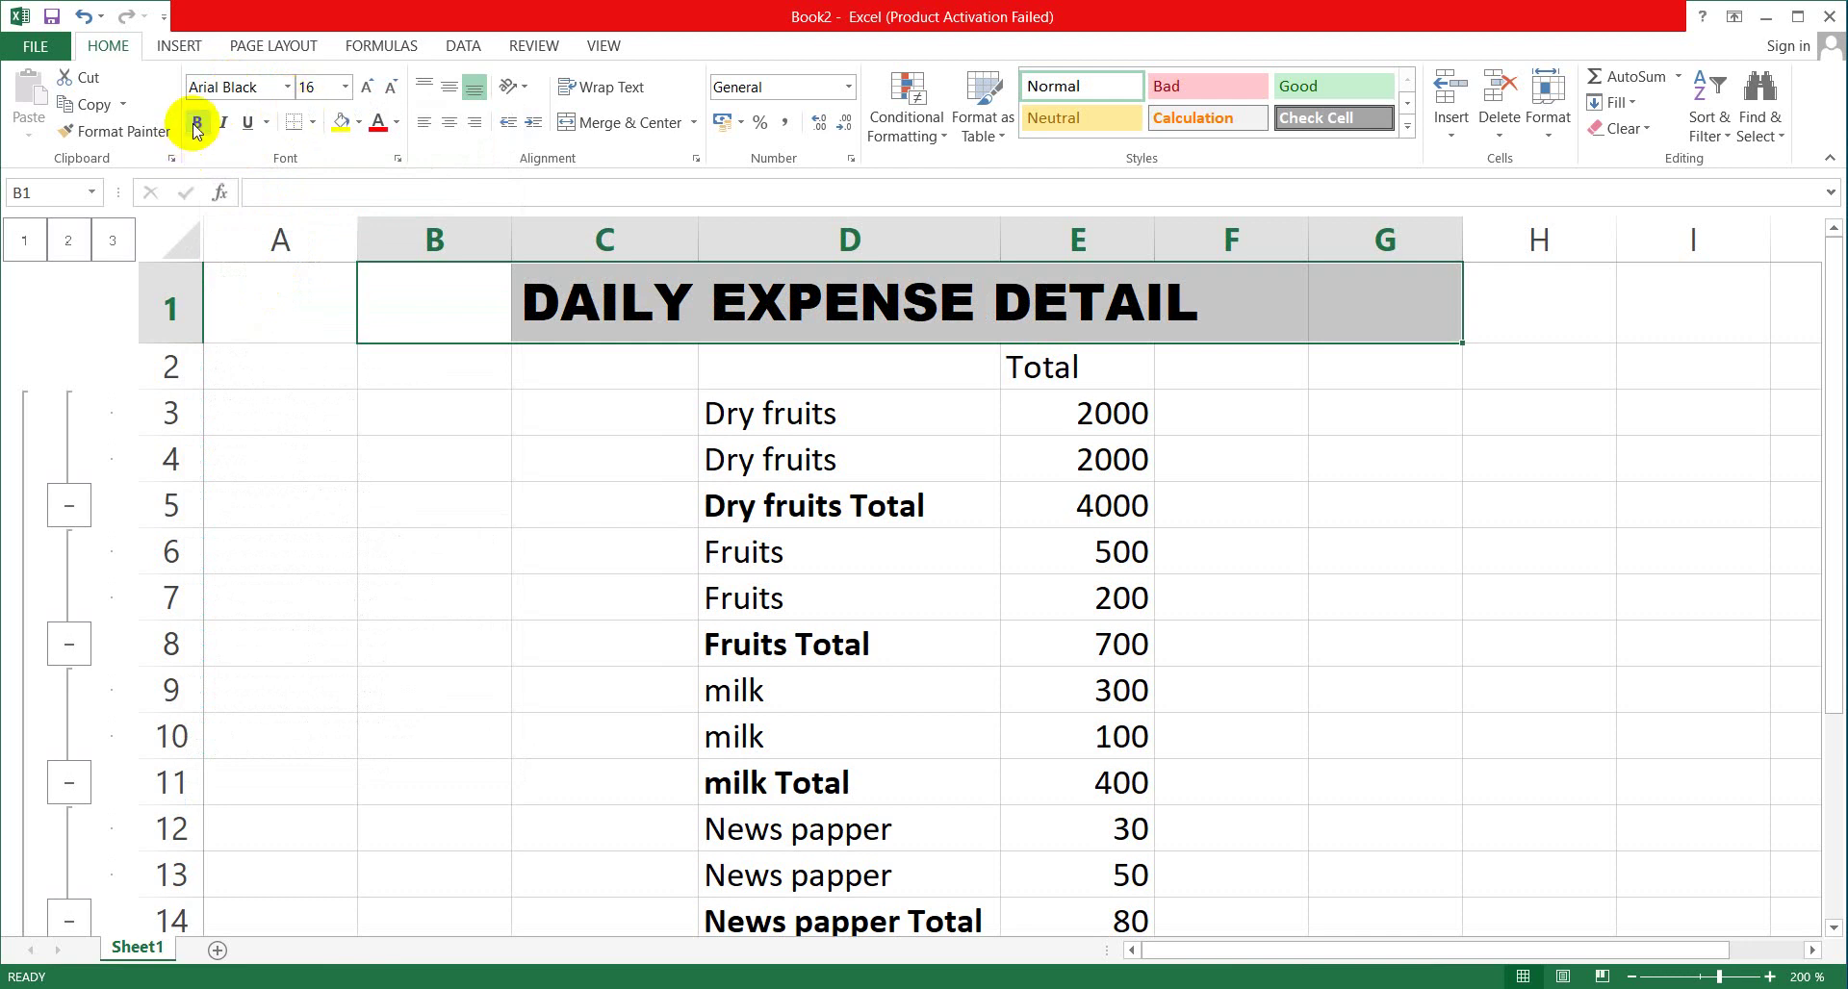
pyautogui.click(345, 87)
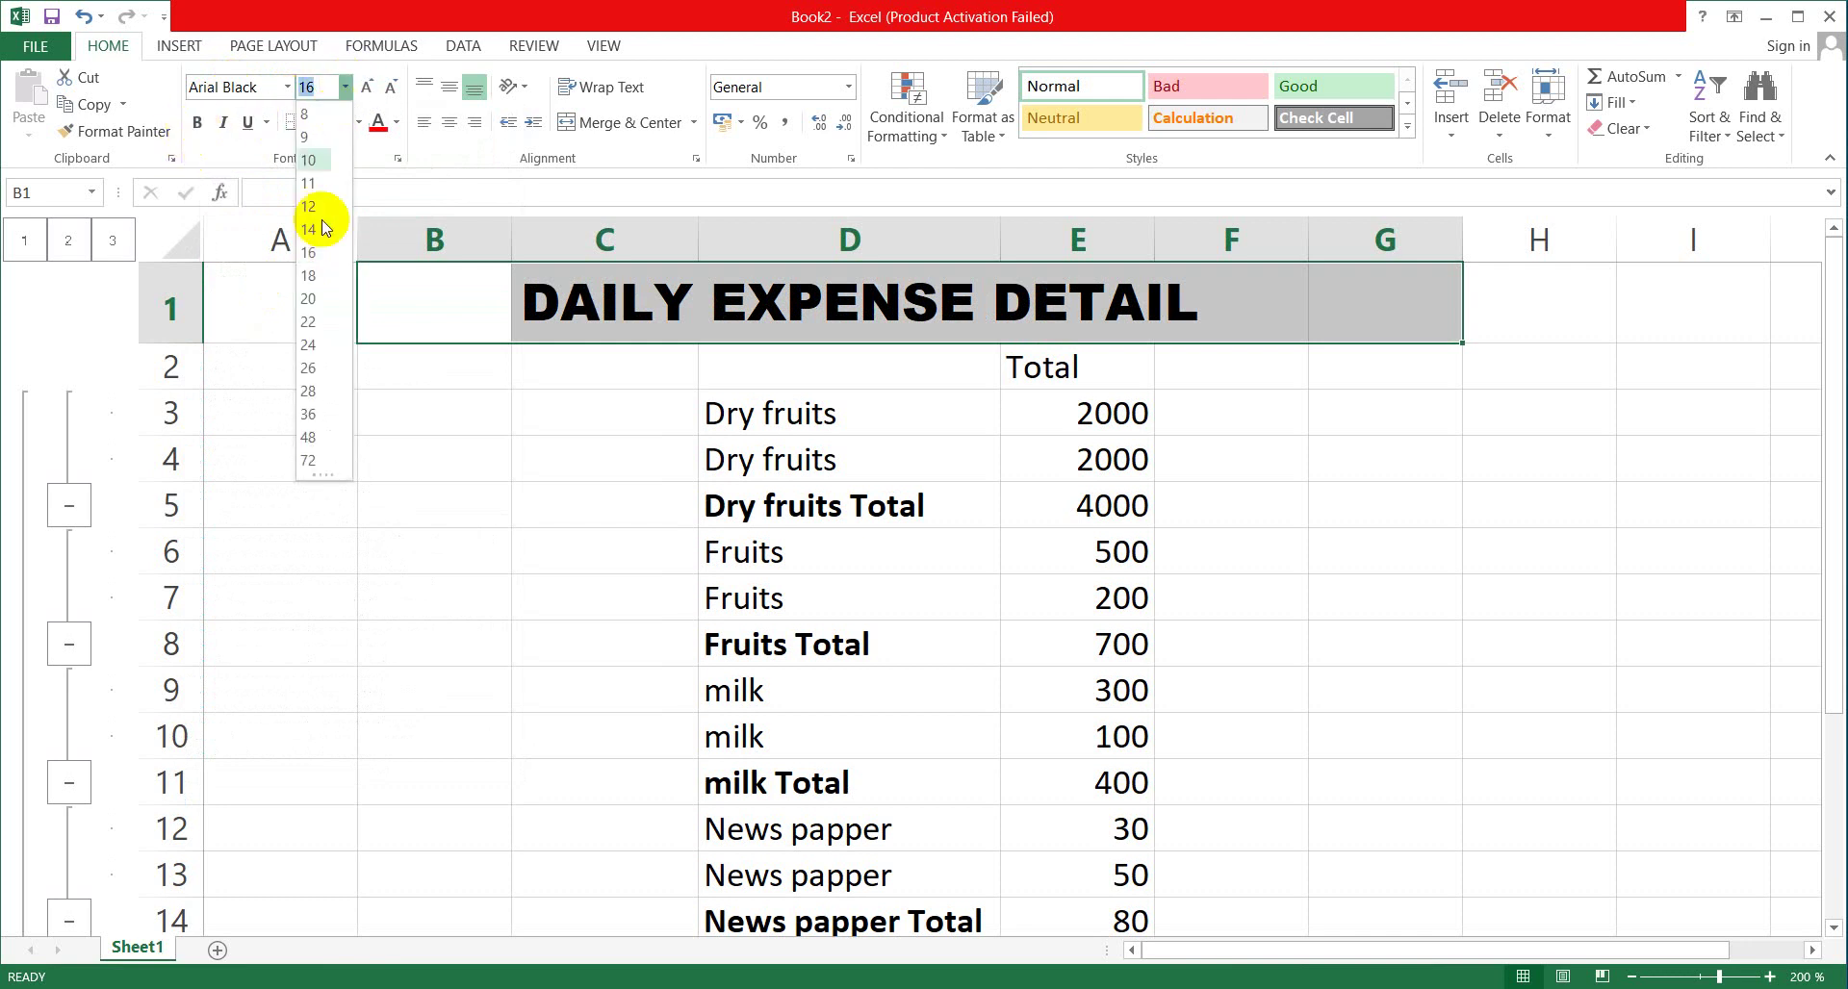
pyautogui.click(320, 230)
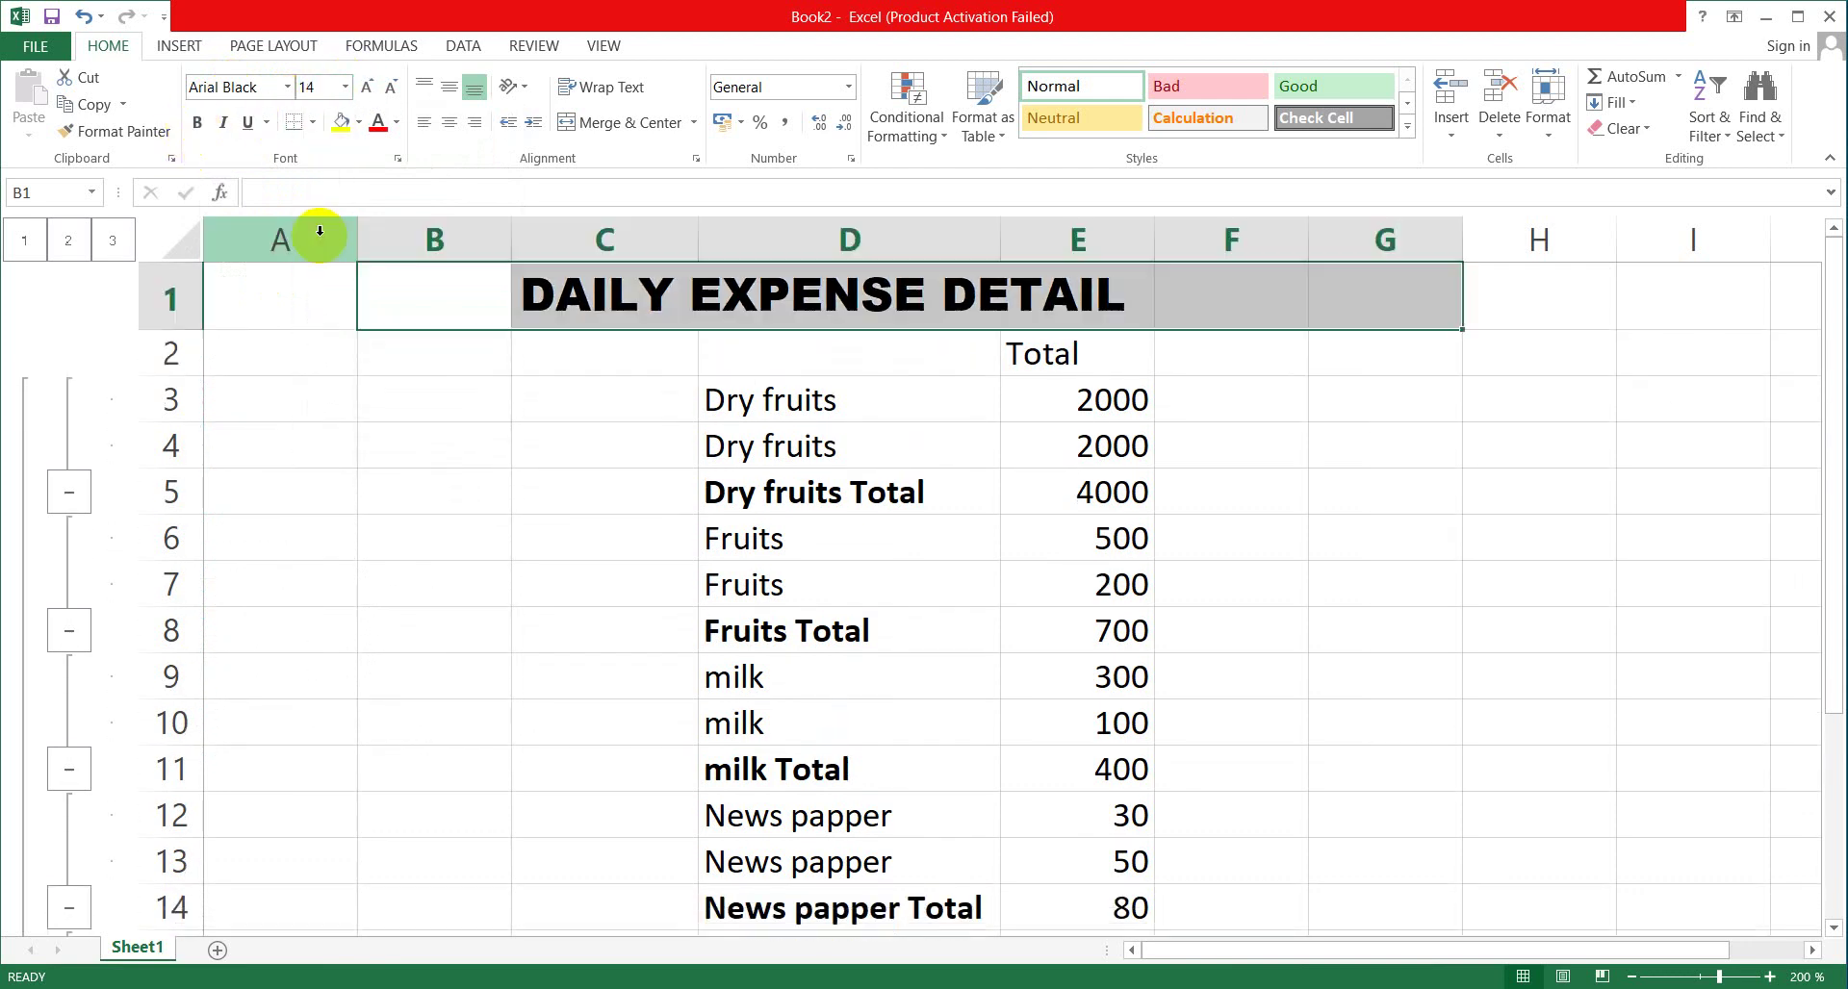
pyautogui.click(378, 125)
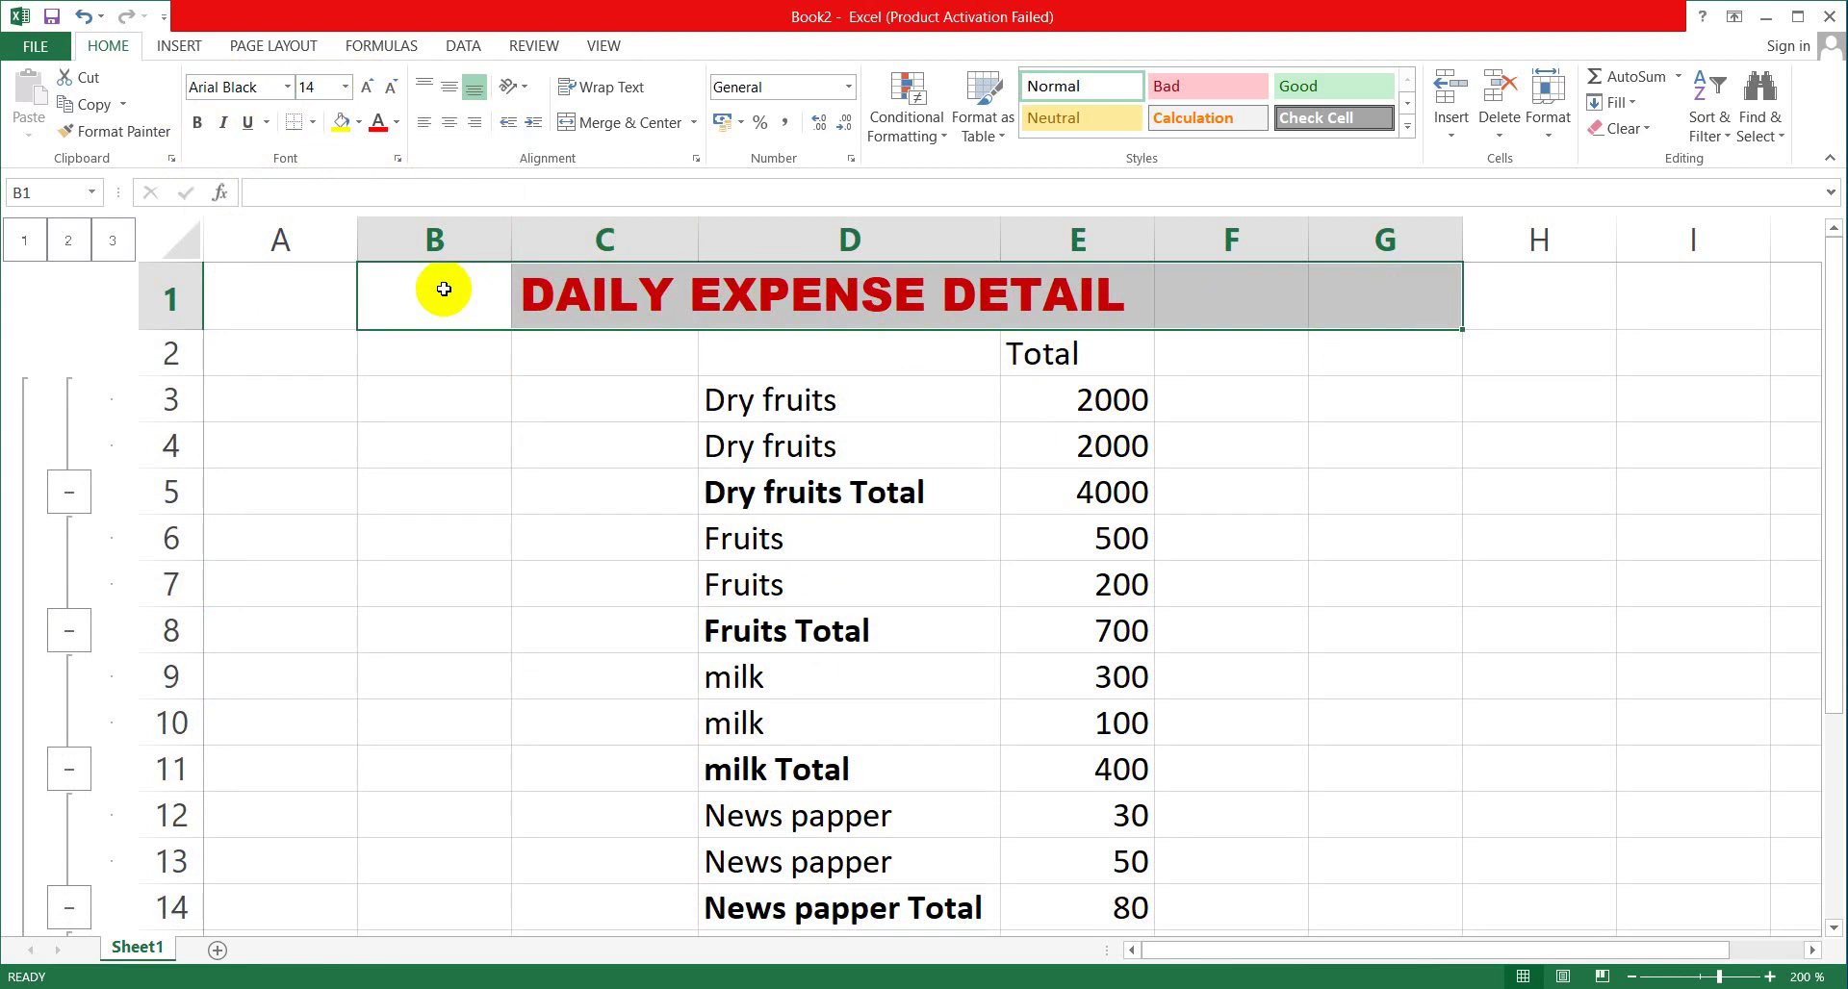
pyautogui.click(643, 123)
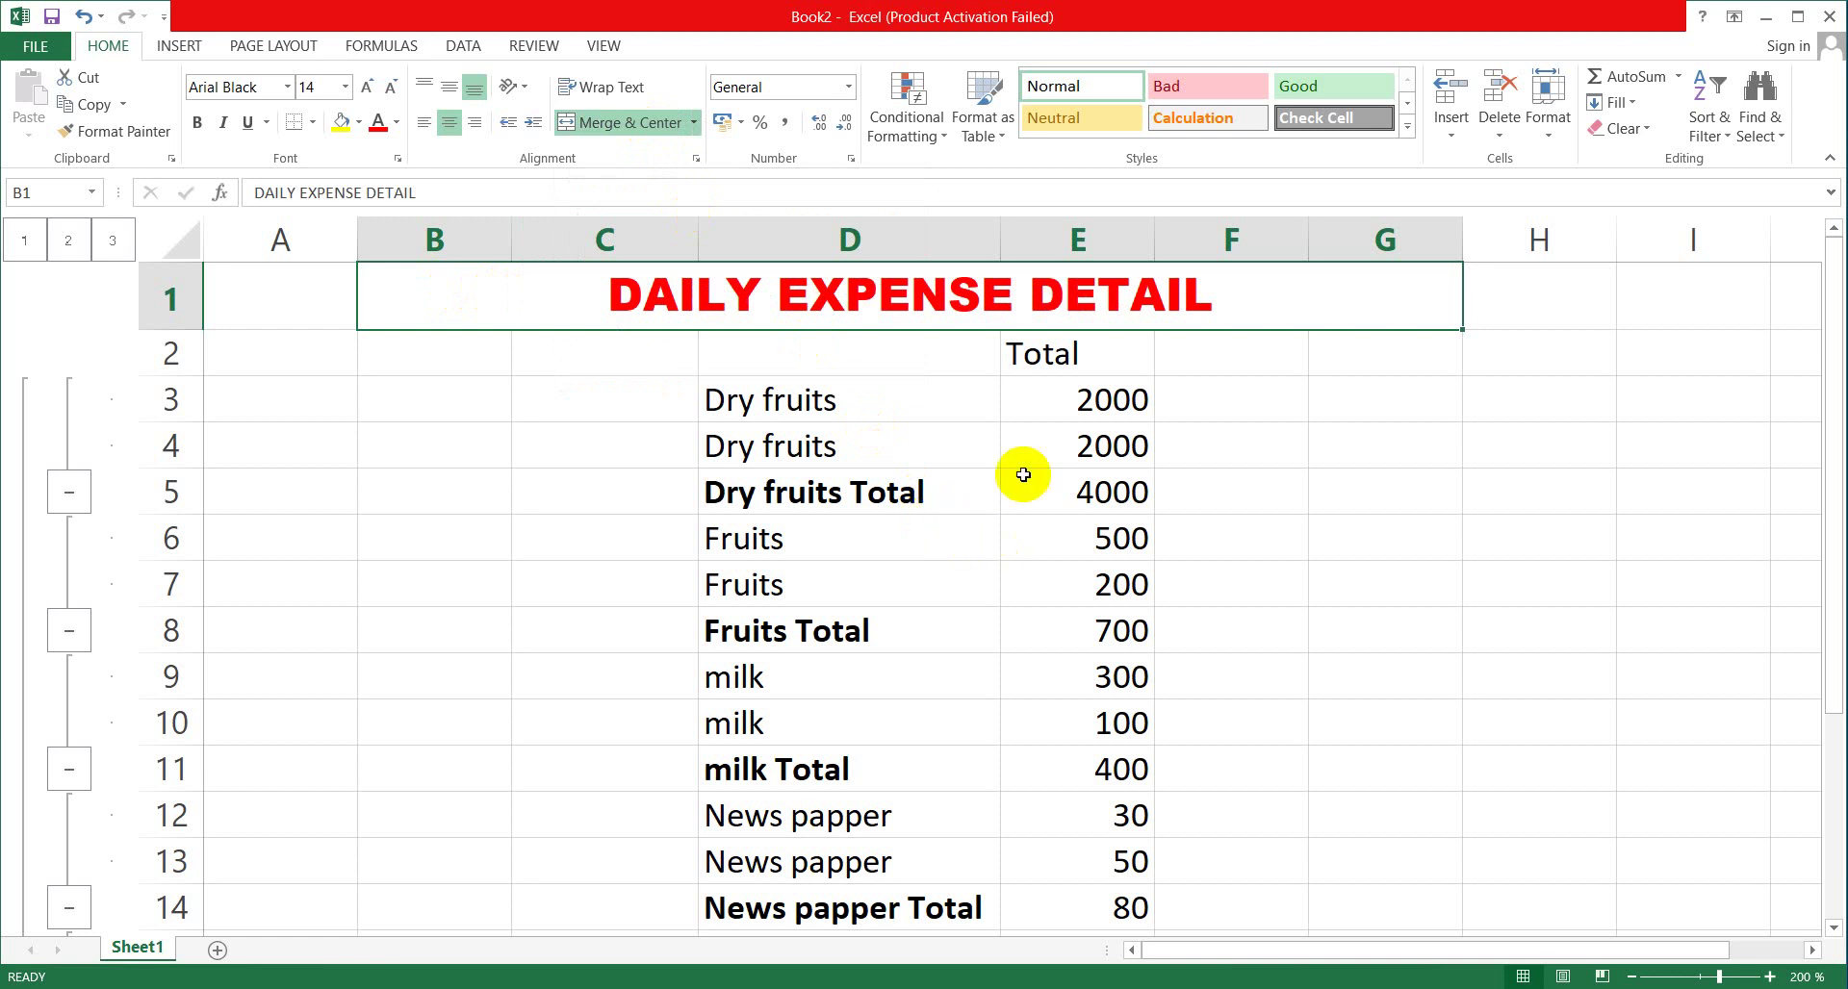
# Enlarge the Total heading in E2 to 12 pt and make it bold.
pyautogui.click(1049, 361)
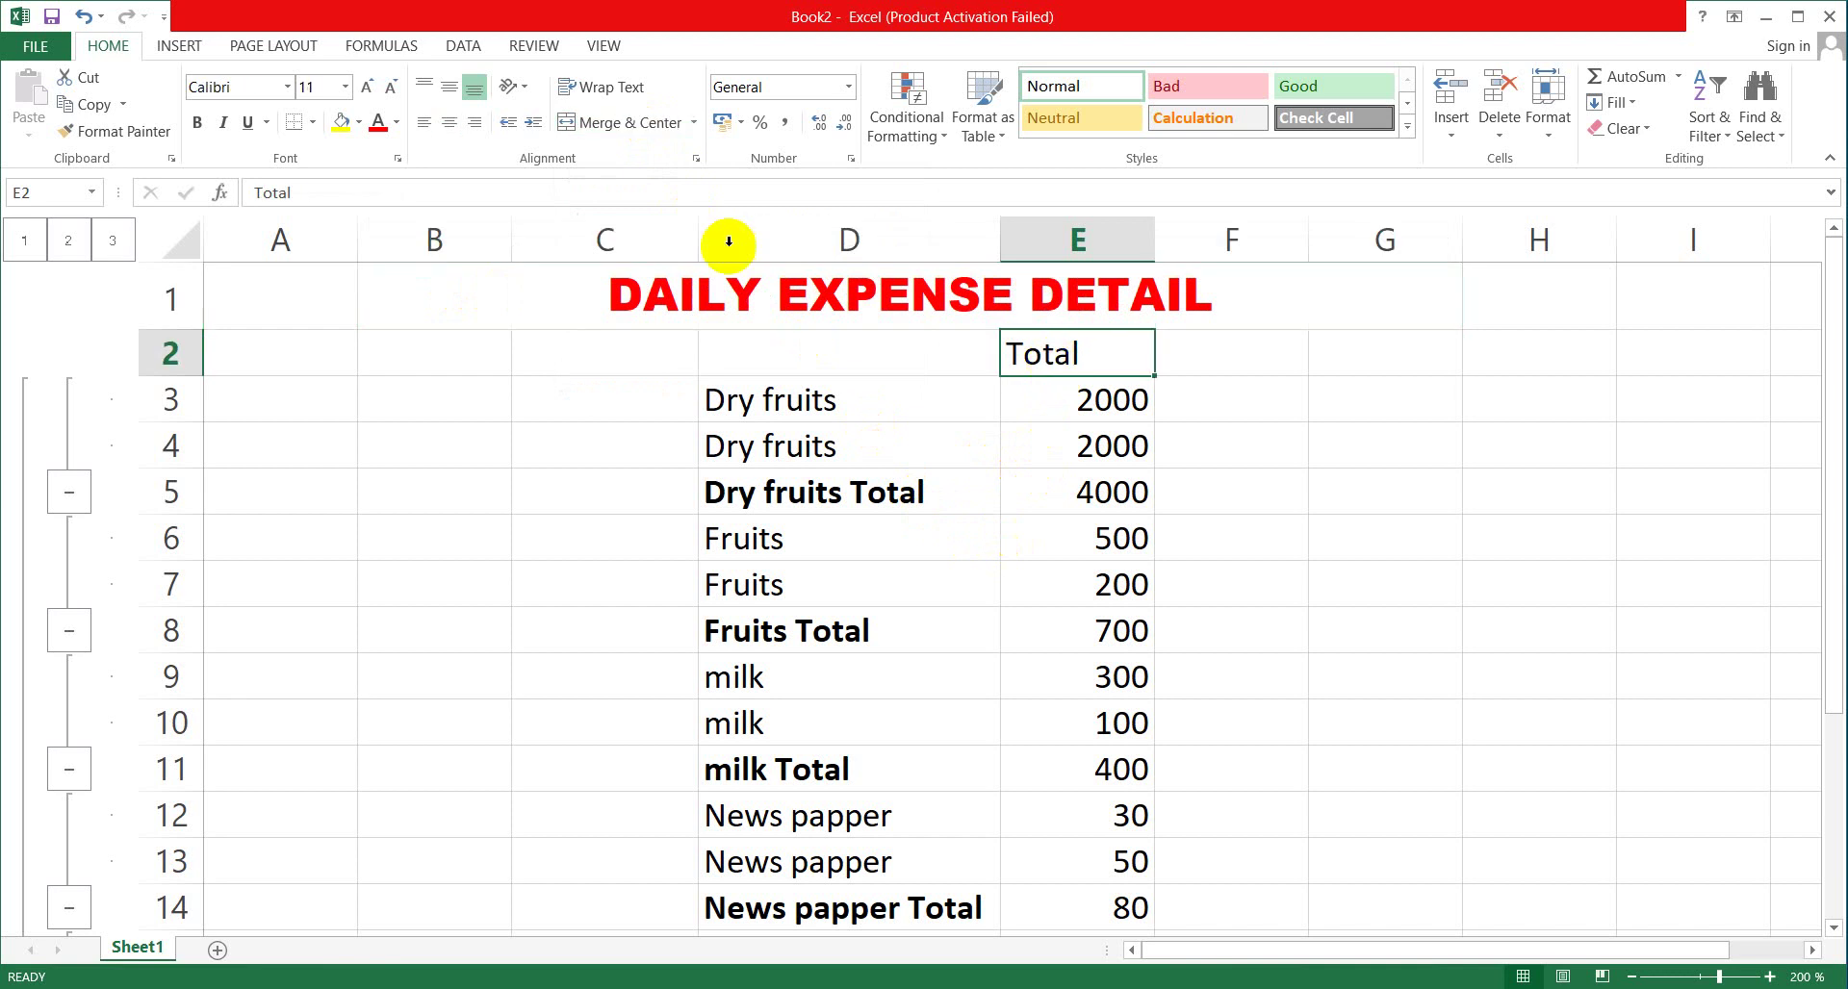
pyautogui.click(368, 91)
pyautogui.click(368, 92)
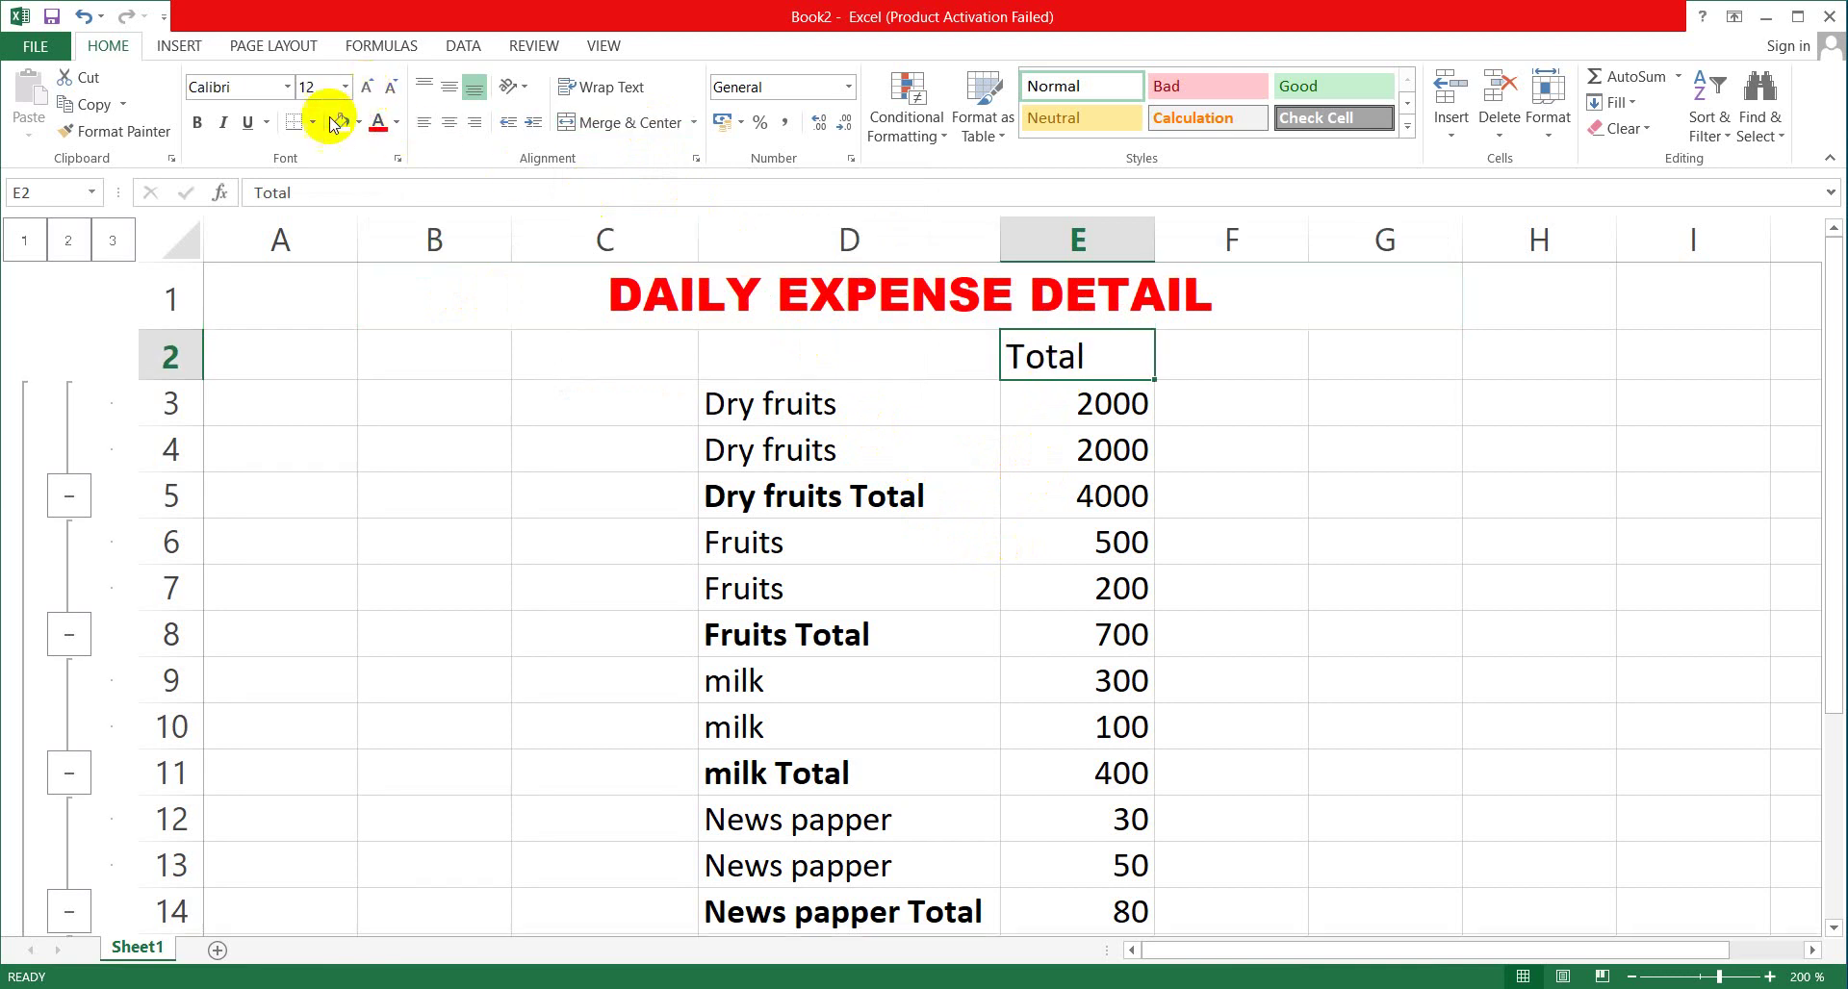
pyautogui.click(197, 124)
pyautogui.click(595, 403)
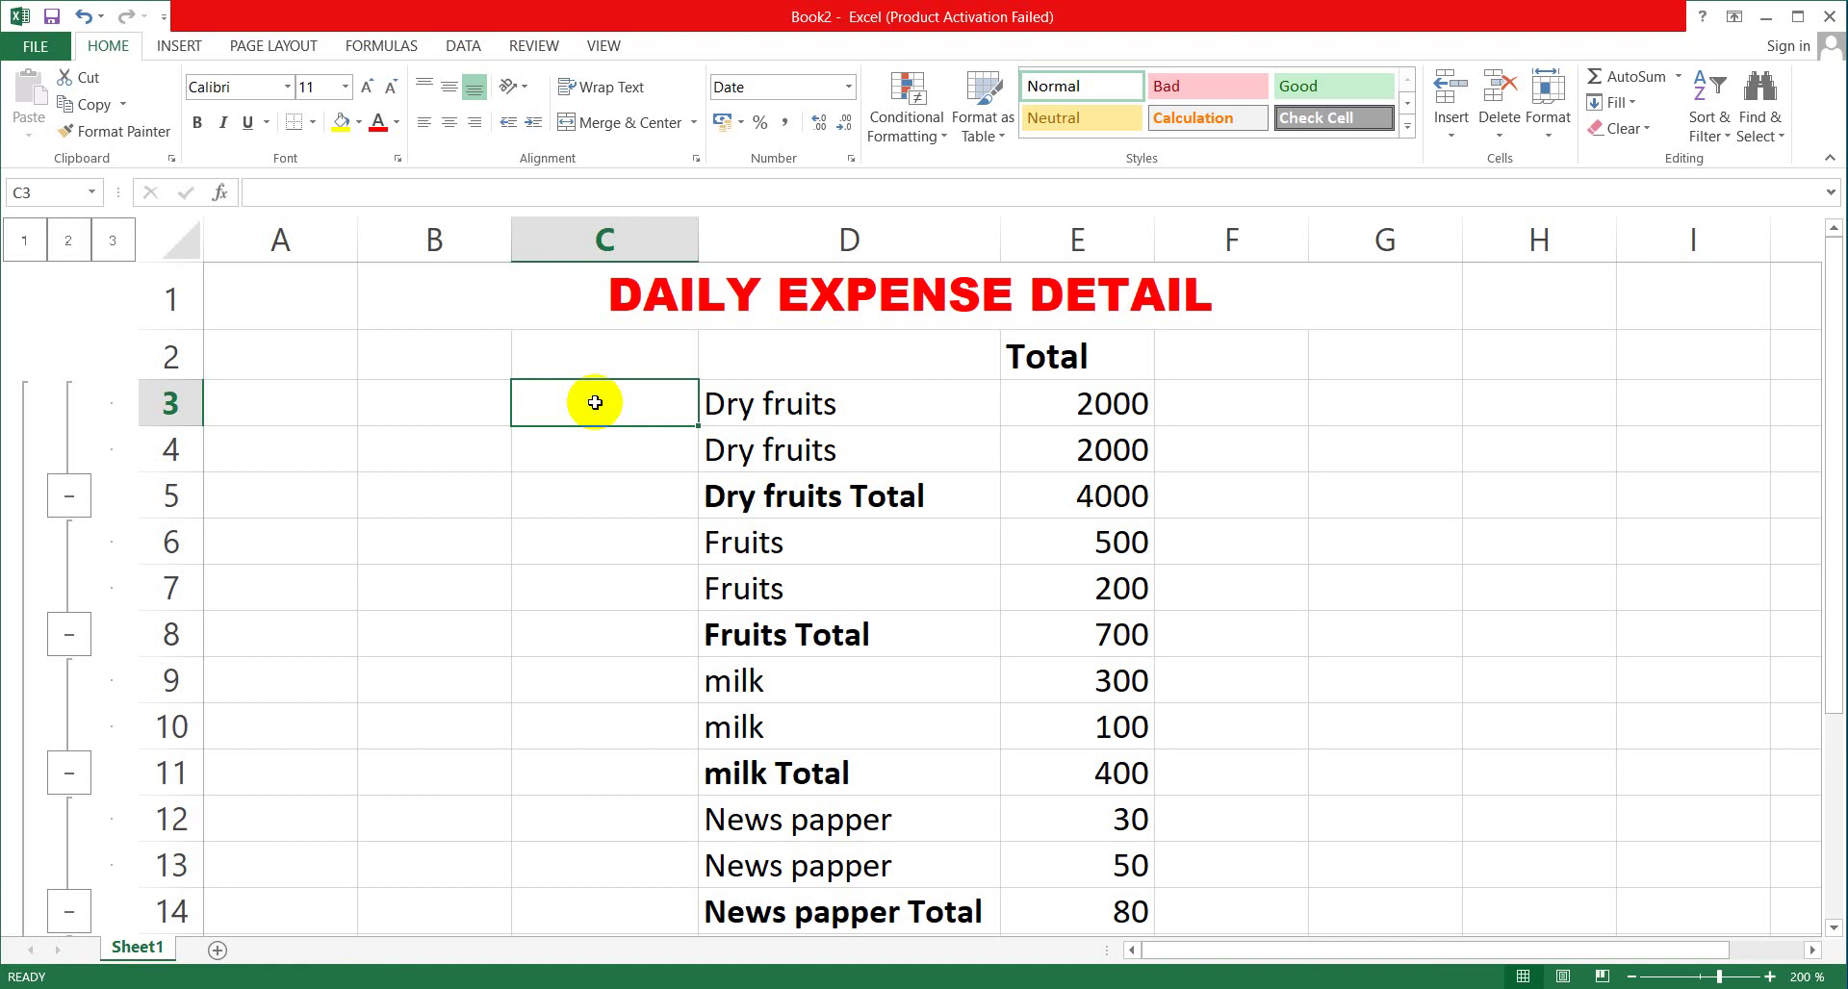
# Enter the date 04/01/2021 in cells C3 and C4.
pyautogui.write('04/01/21')
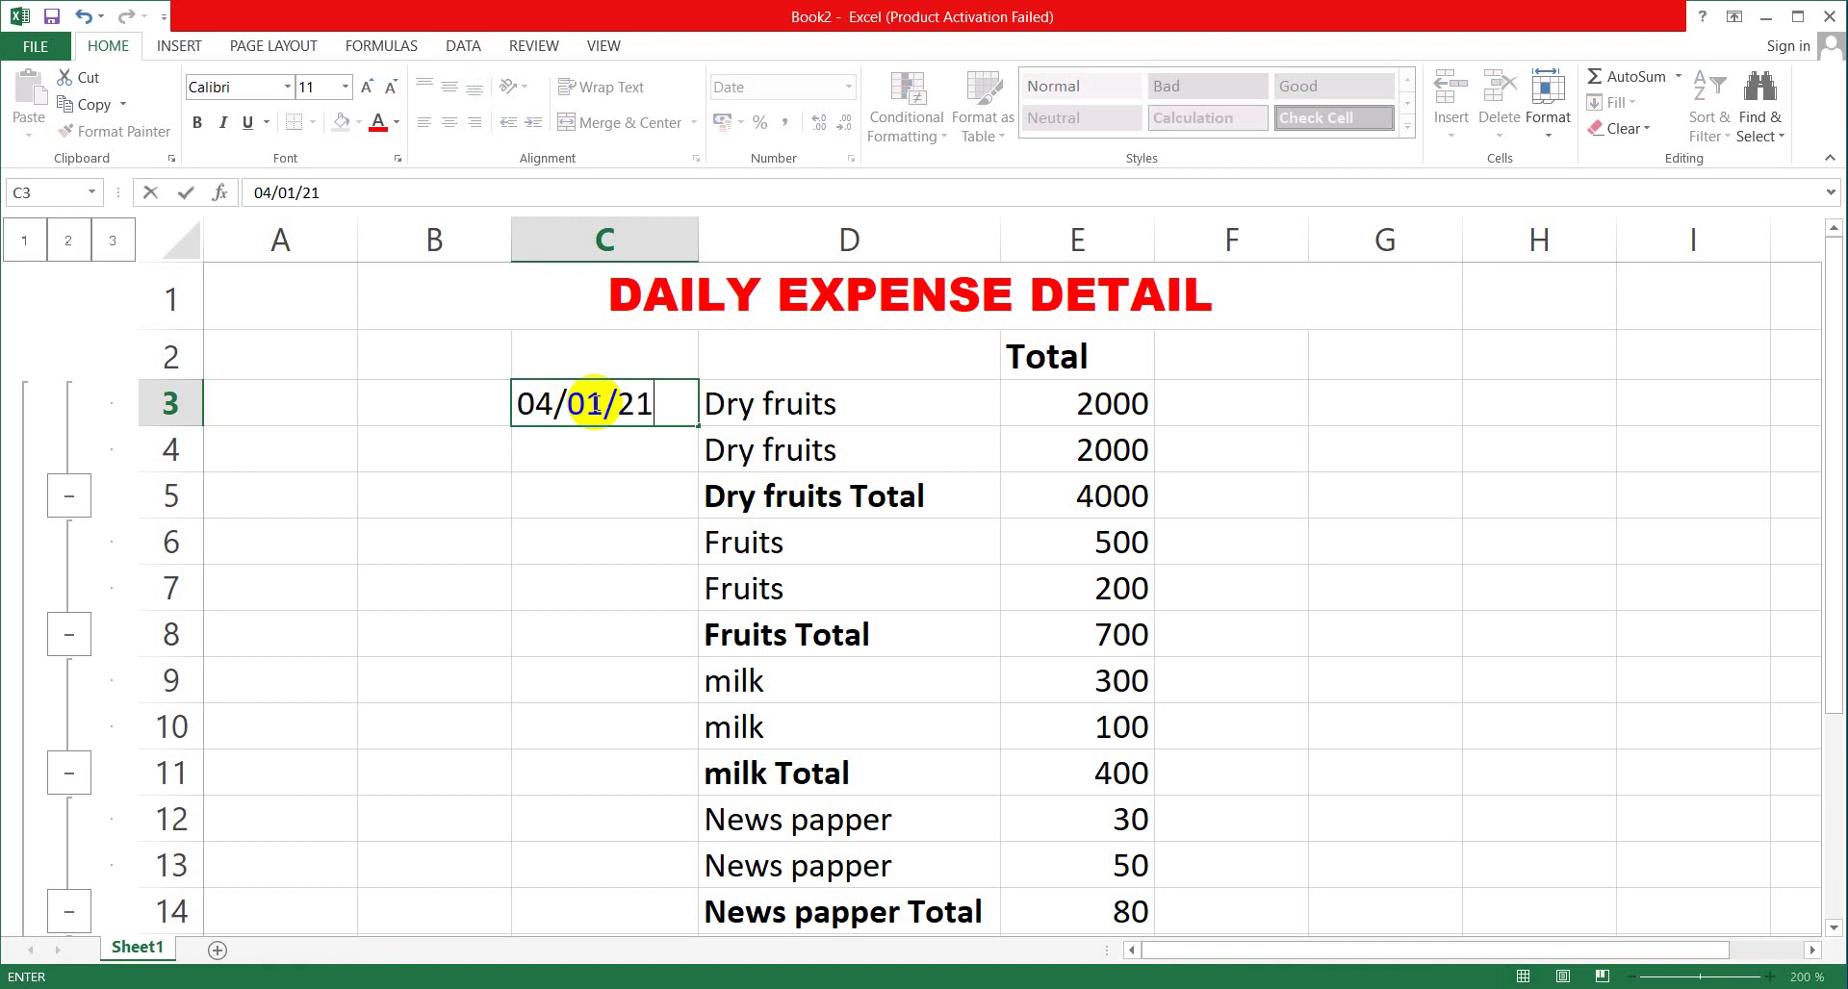
pyautogui.click(581, 466)
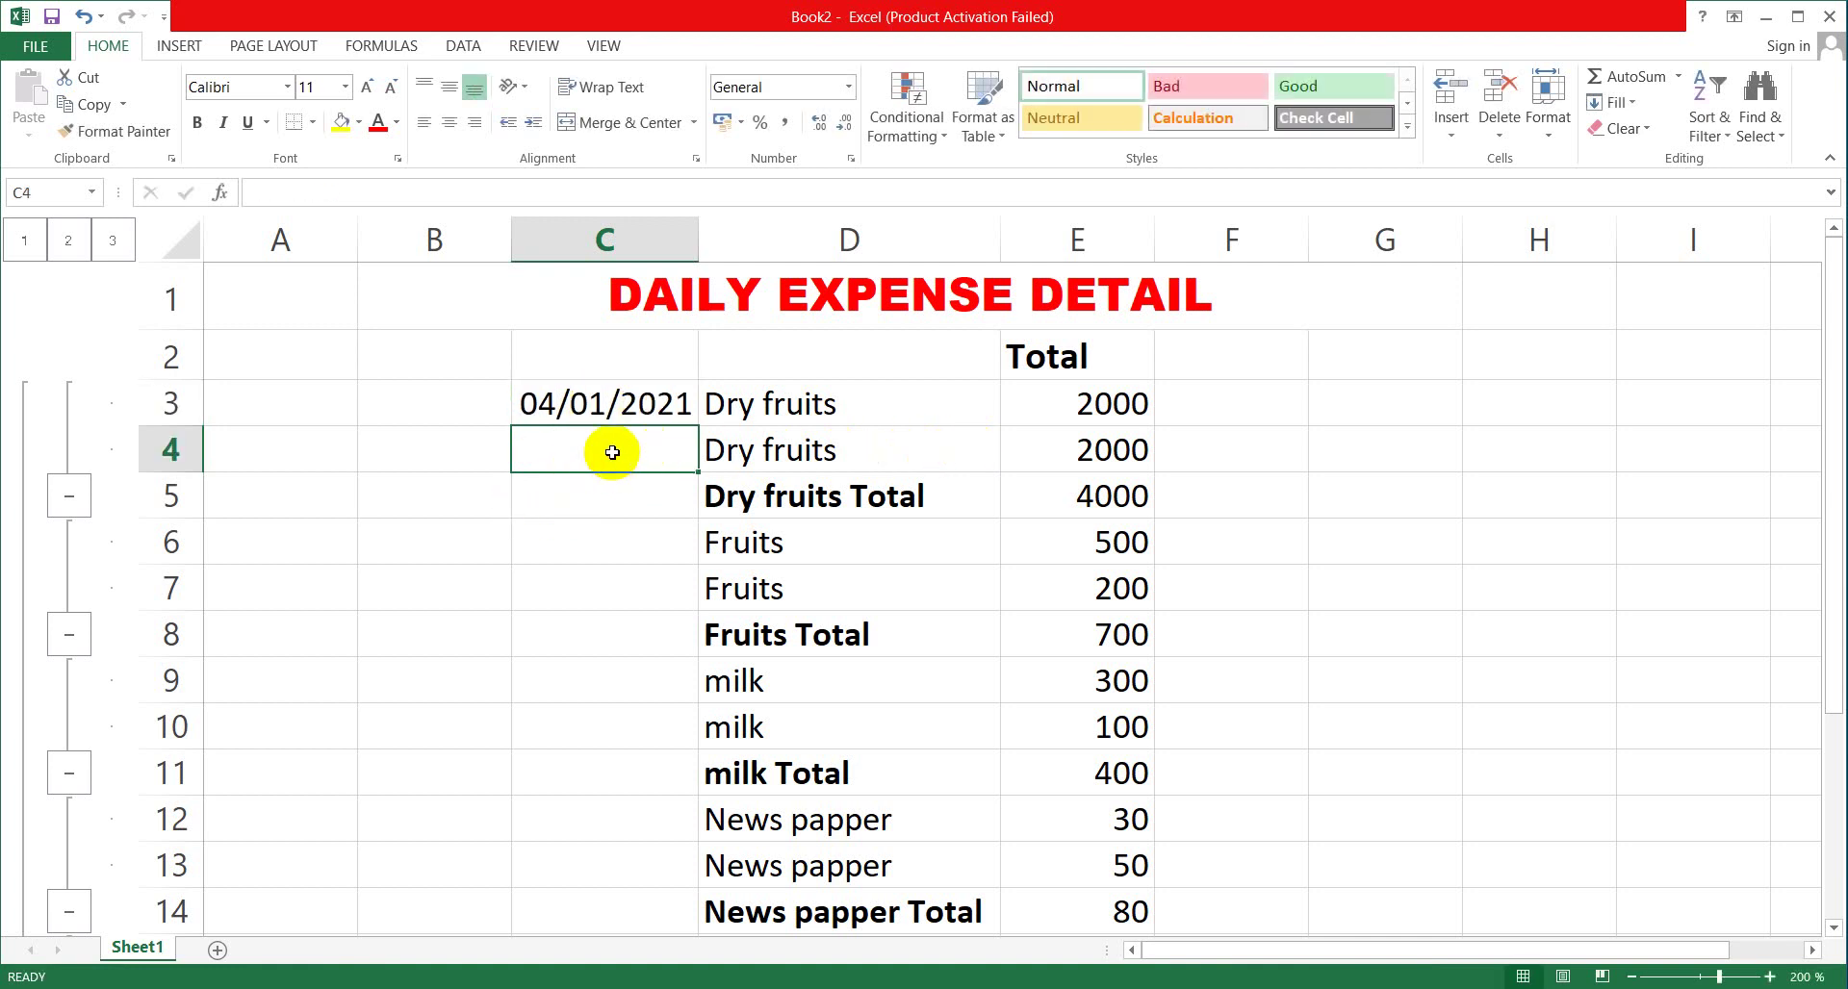
pyautogui.write('04/01')
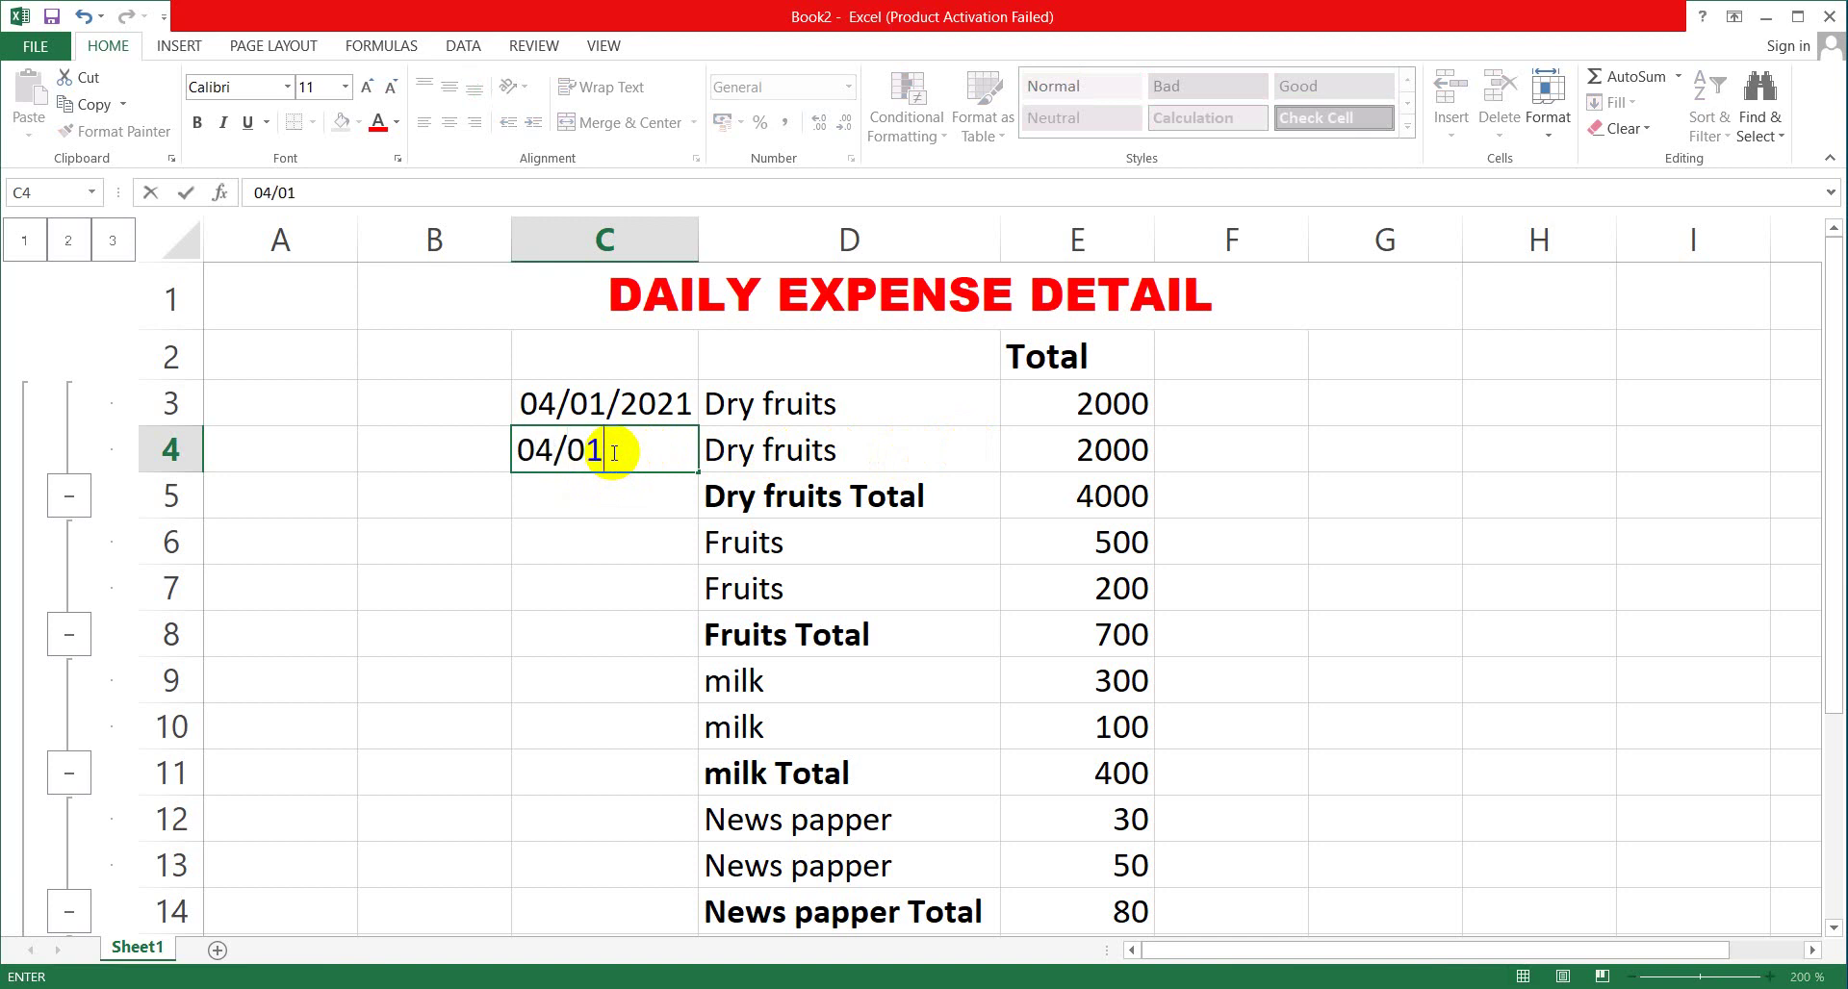
pyautogui.write('/2021')
pyautogui.click(576, 504)
# Fill a daily date series from C4 down to C17, ending 17/01/2021.
pyautogui.click(564, 448)
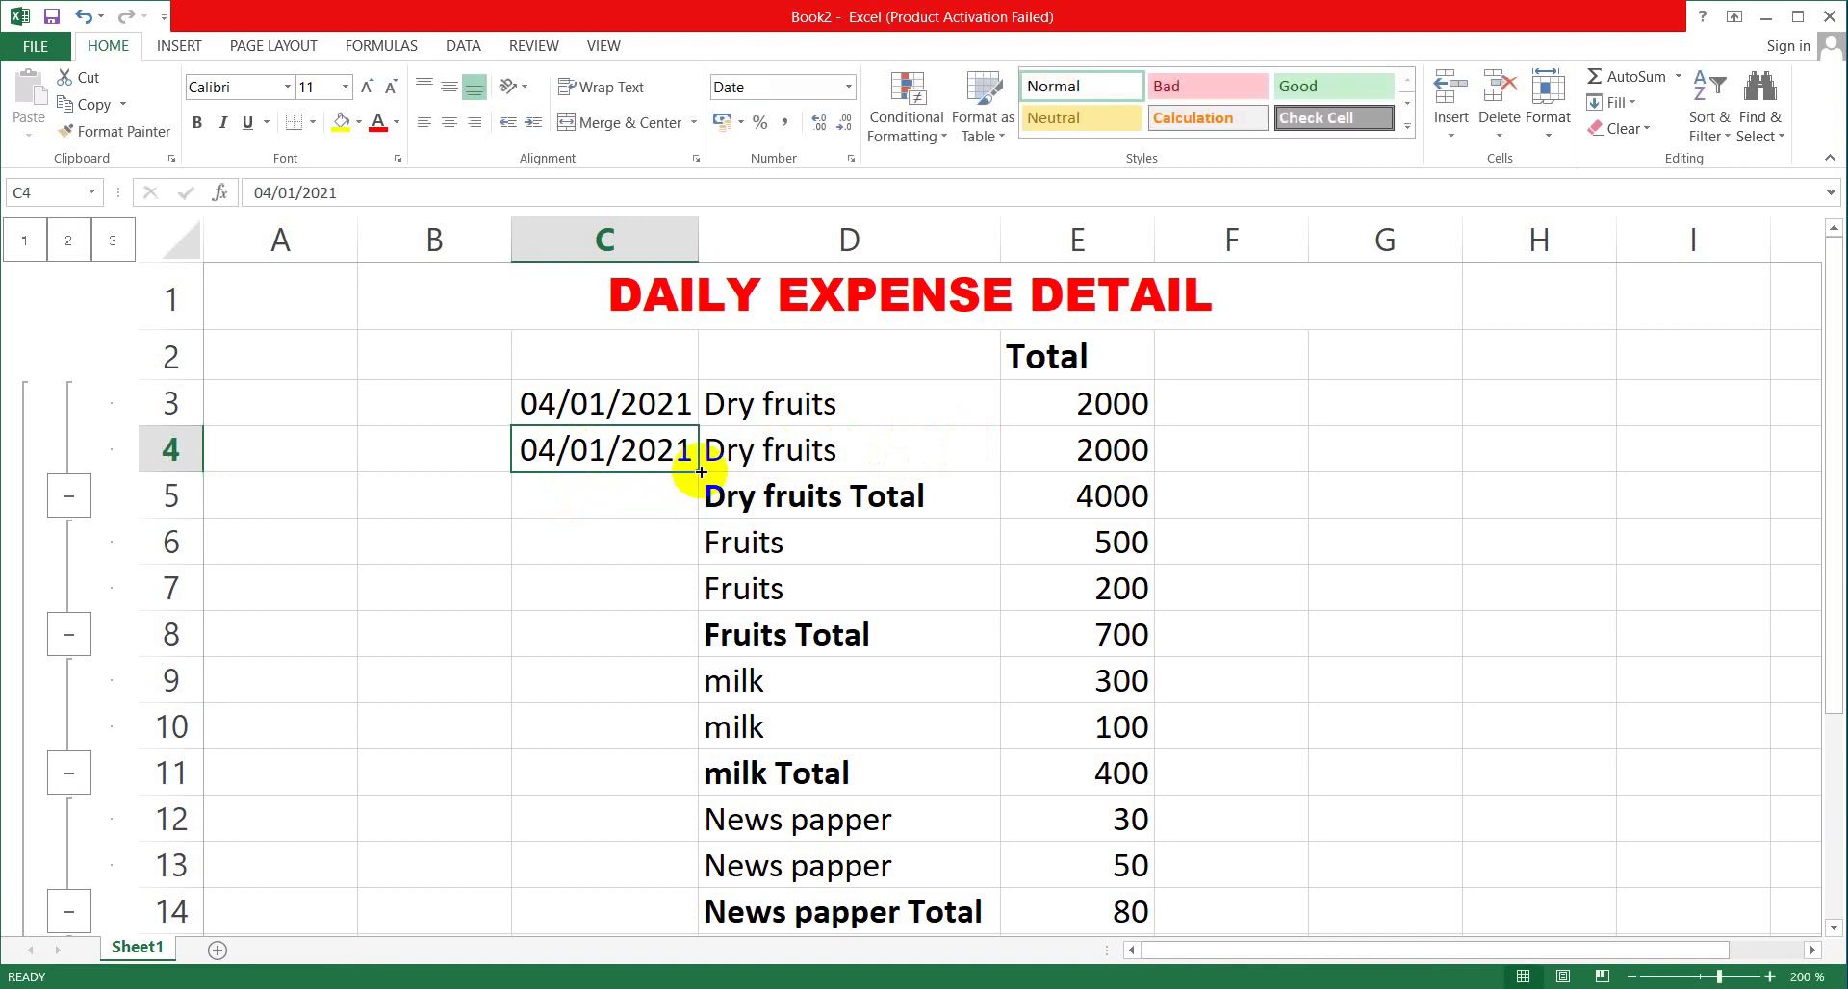
pyautogui.moveTo(695, 471); pyautogui.dragTo(705, 825)
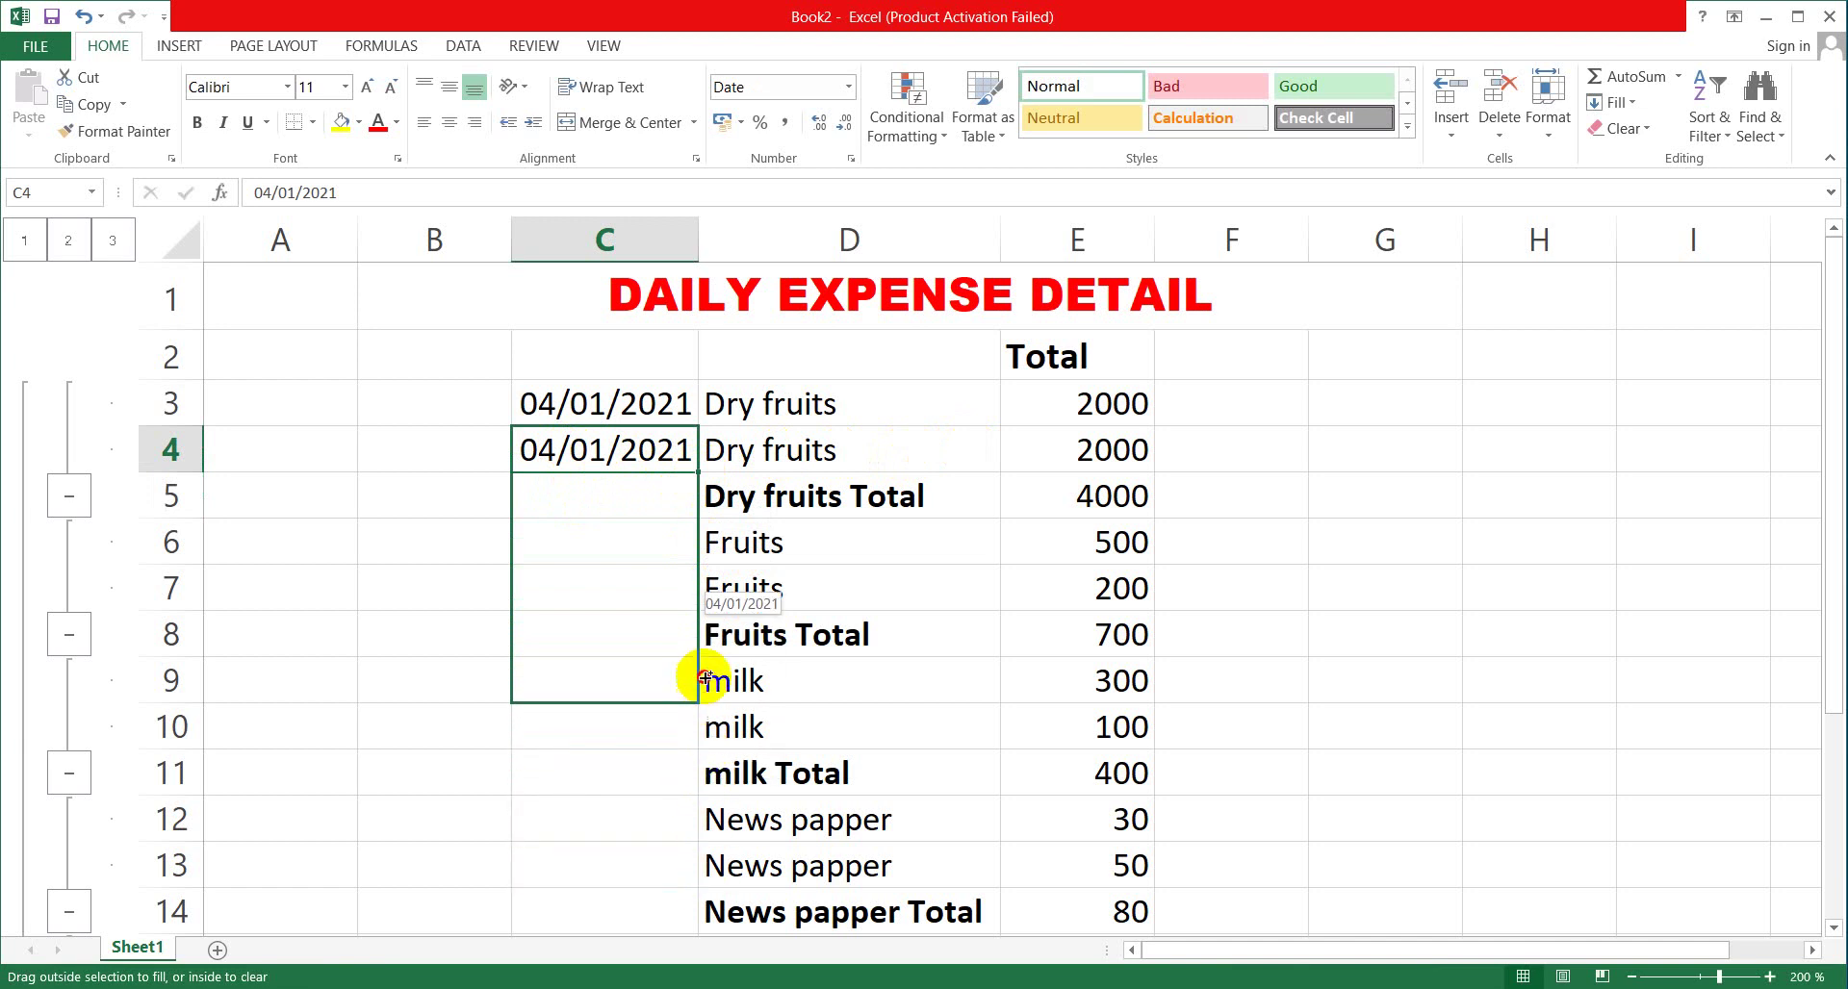
pyautogui.moveTo(705, 825); pyautogui.dragTo(705, 471)
pyautogui.moveTo(698, 712); pyautogui.dragTo(705, 905)
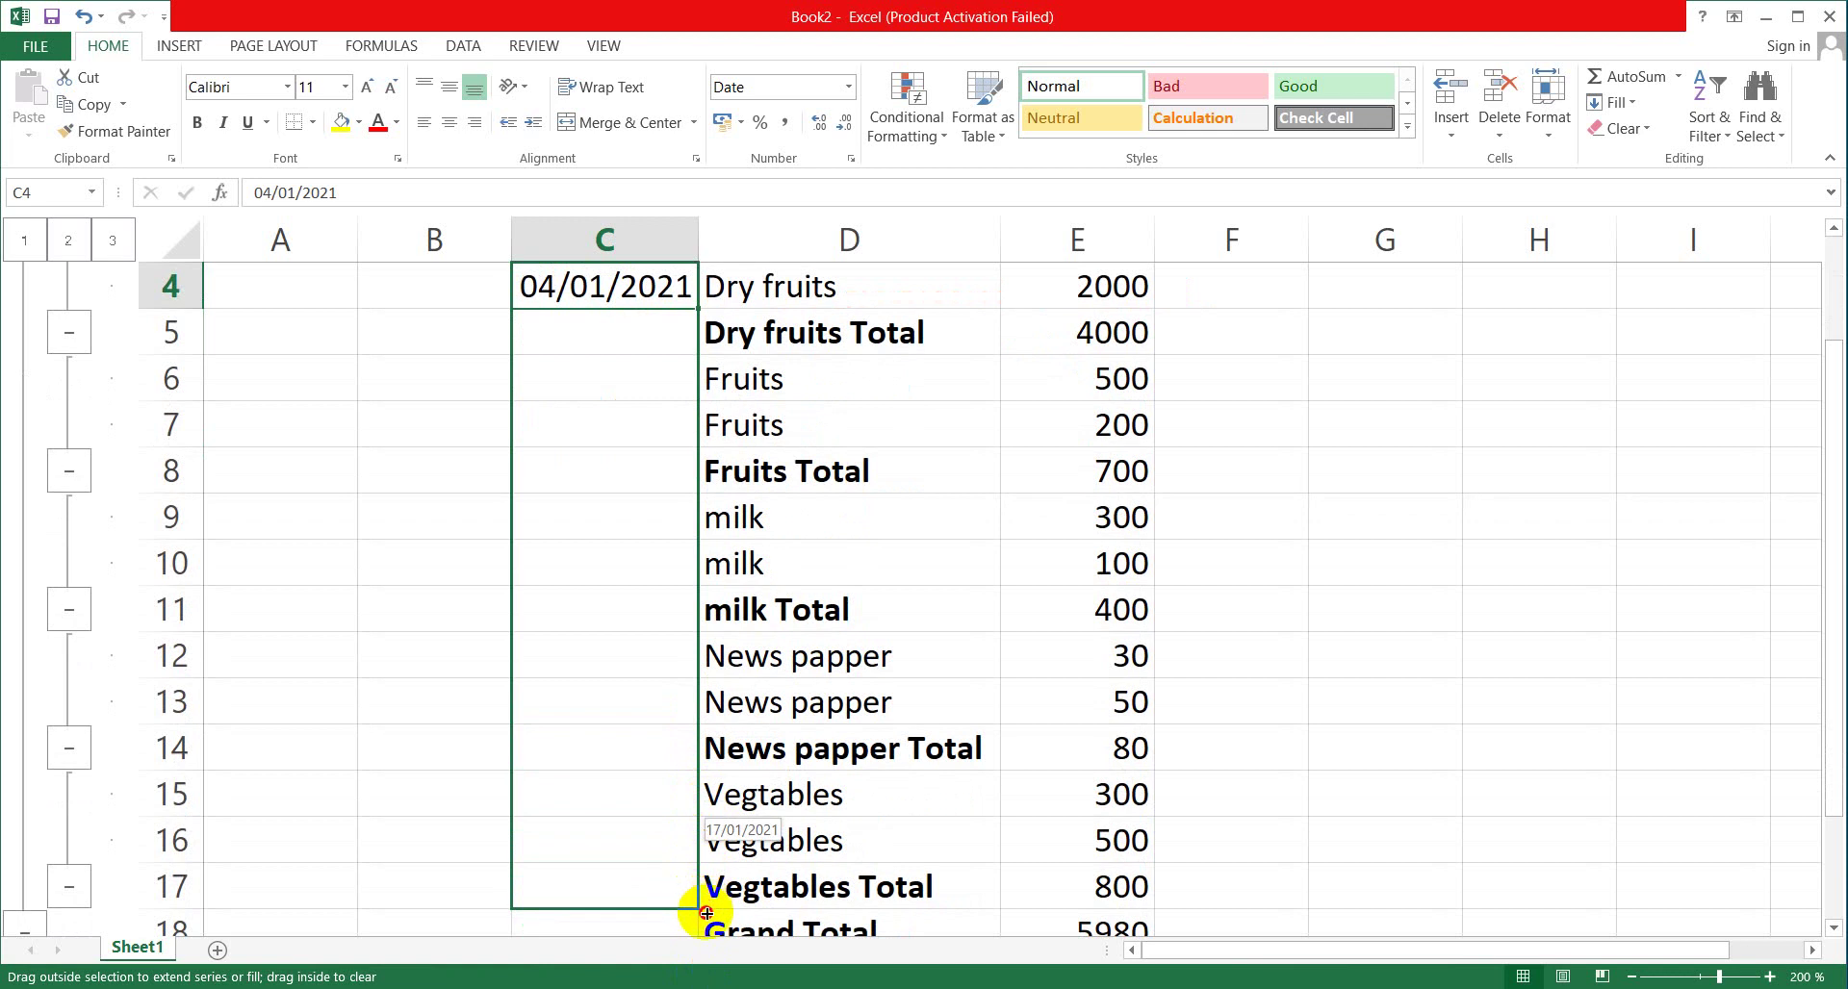
pyautogui.moveTo(706, 906)
pyautogui.mouseDown()
pyautogui.moveTo(692, 724)
pyautogui.moveTo(695, 863)
pyautogui.mouseUp()
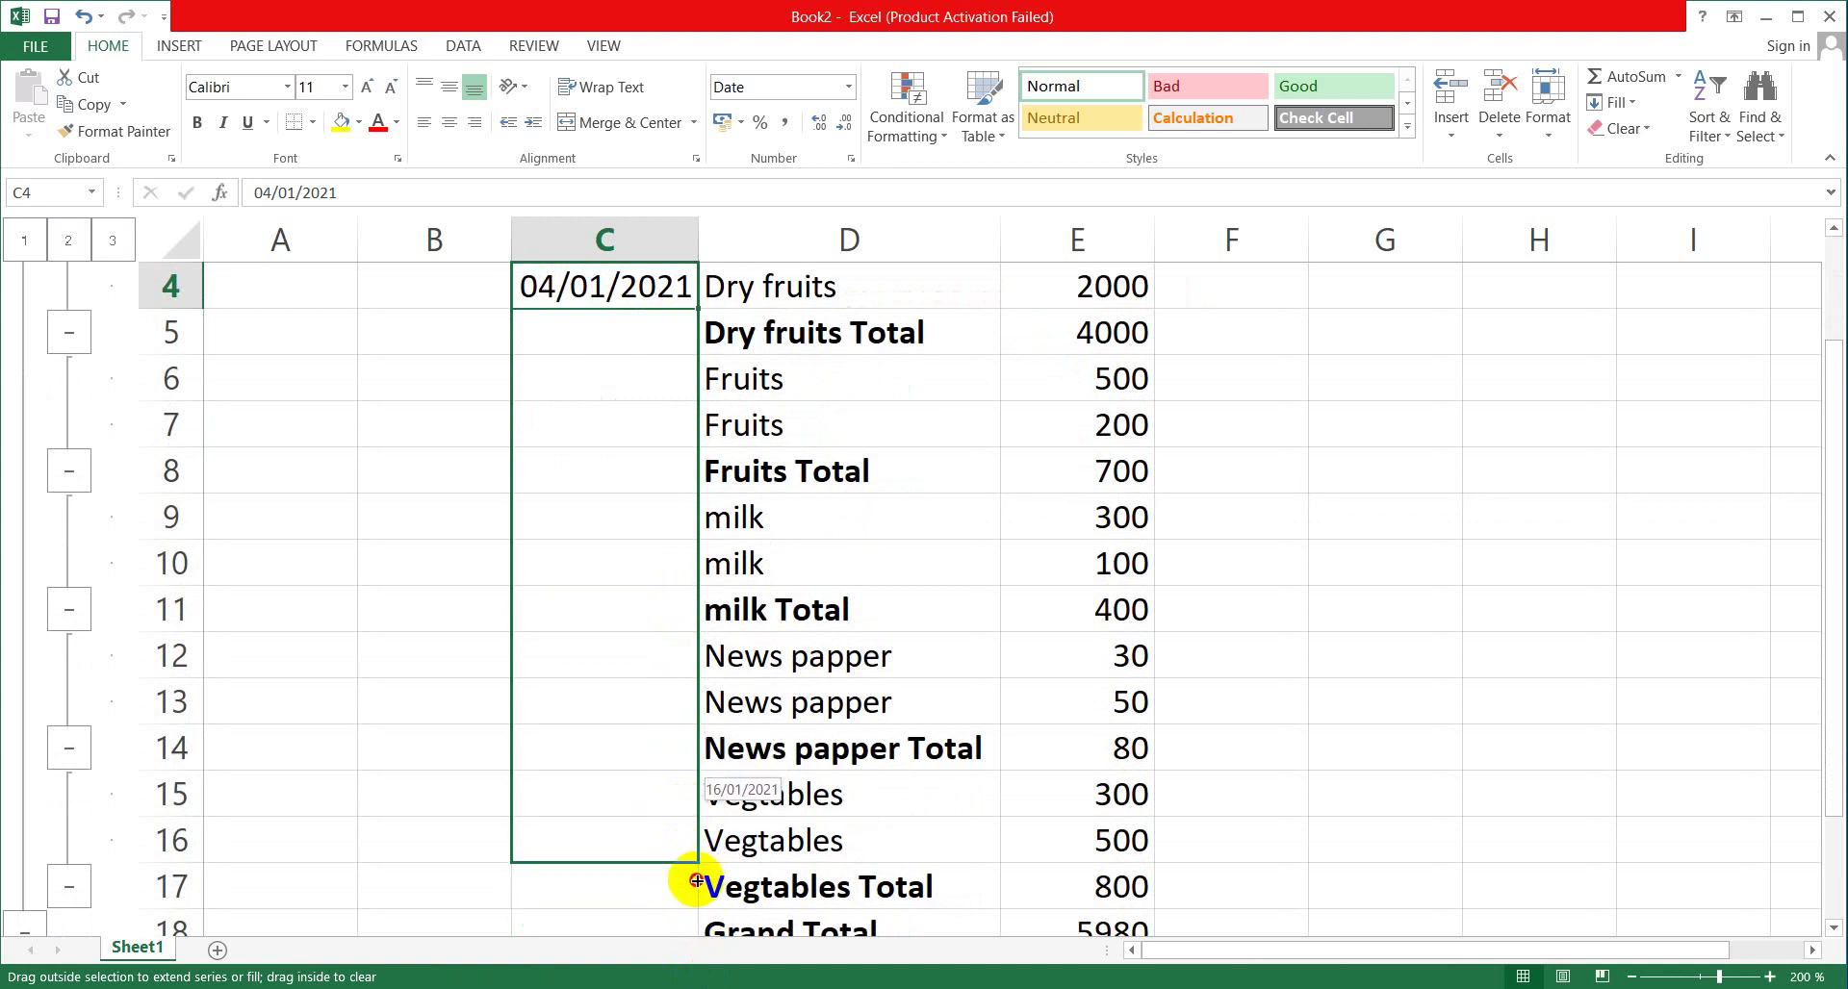
pyautogui.moveTo(695, 863); pyautogui.dragTo(700, 893)
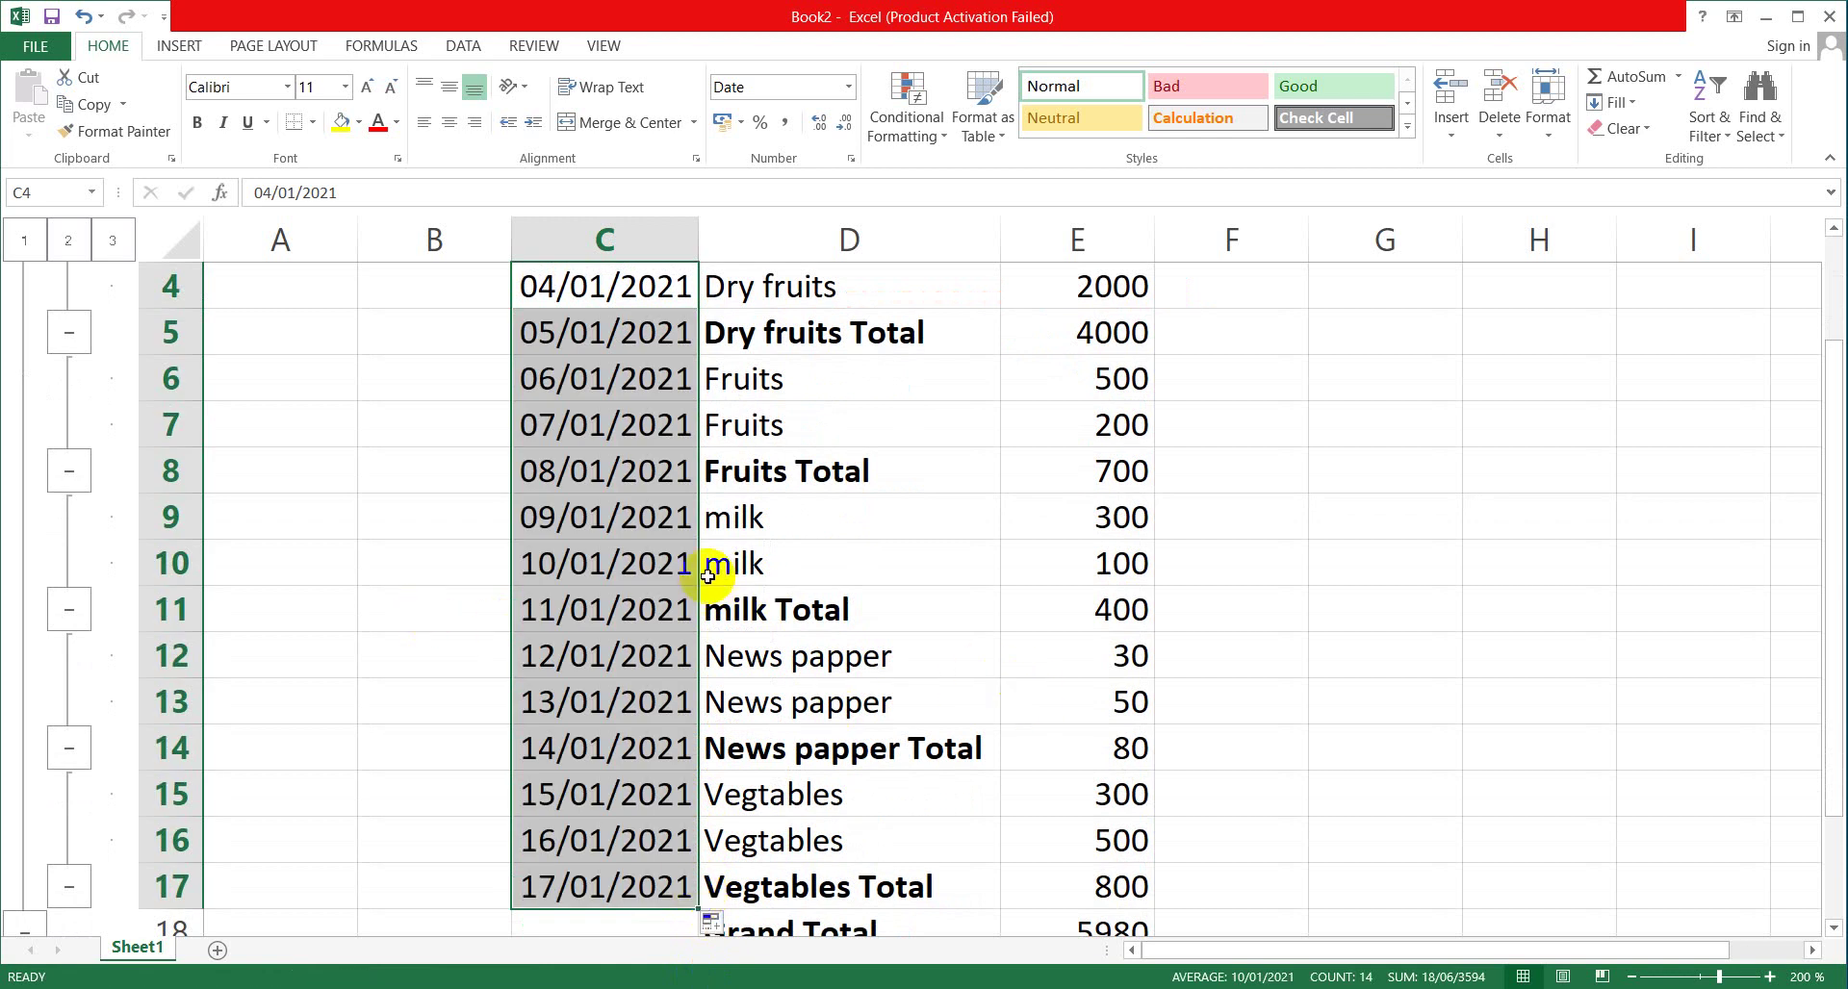
pyautogui.click(620, 477)
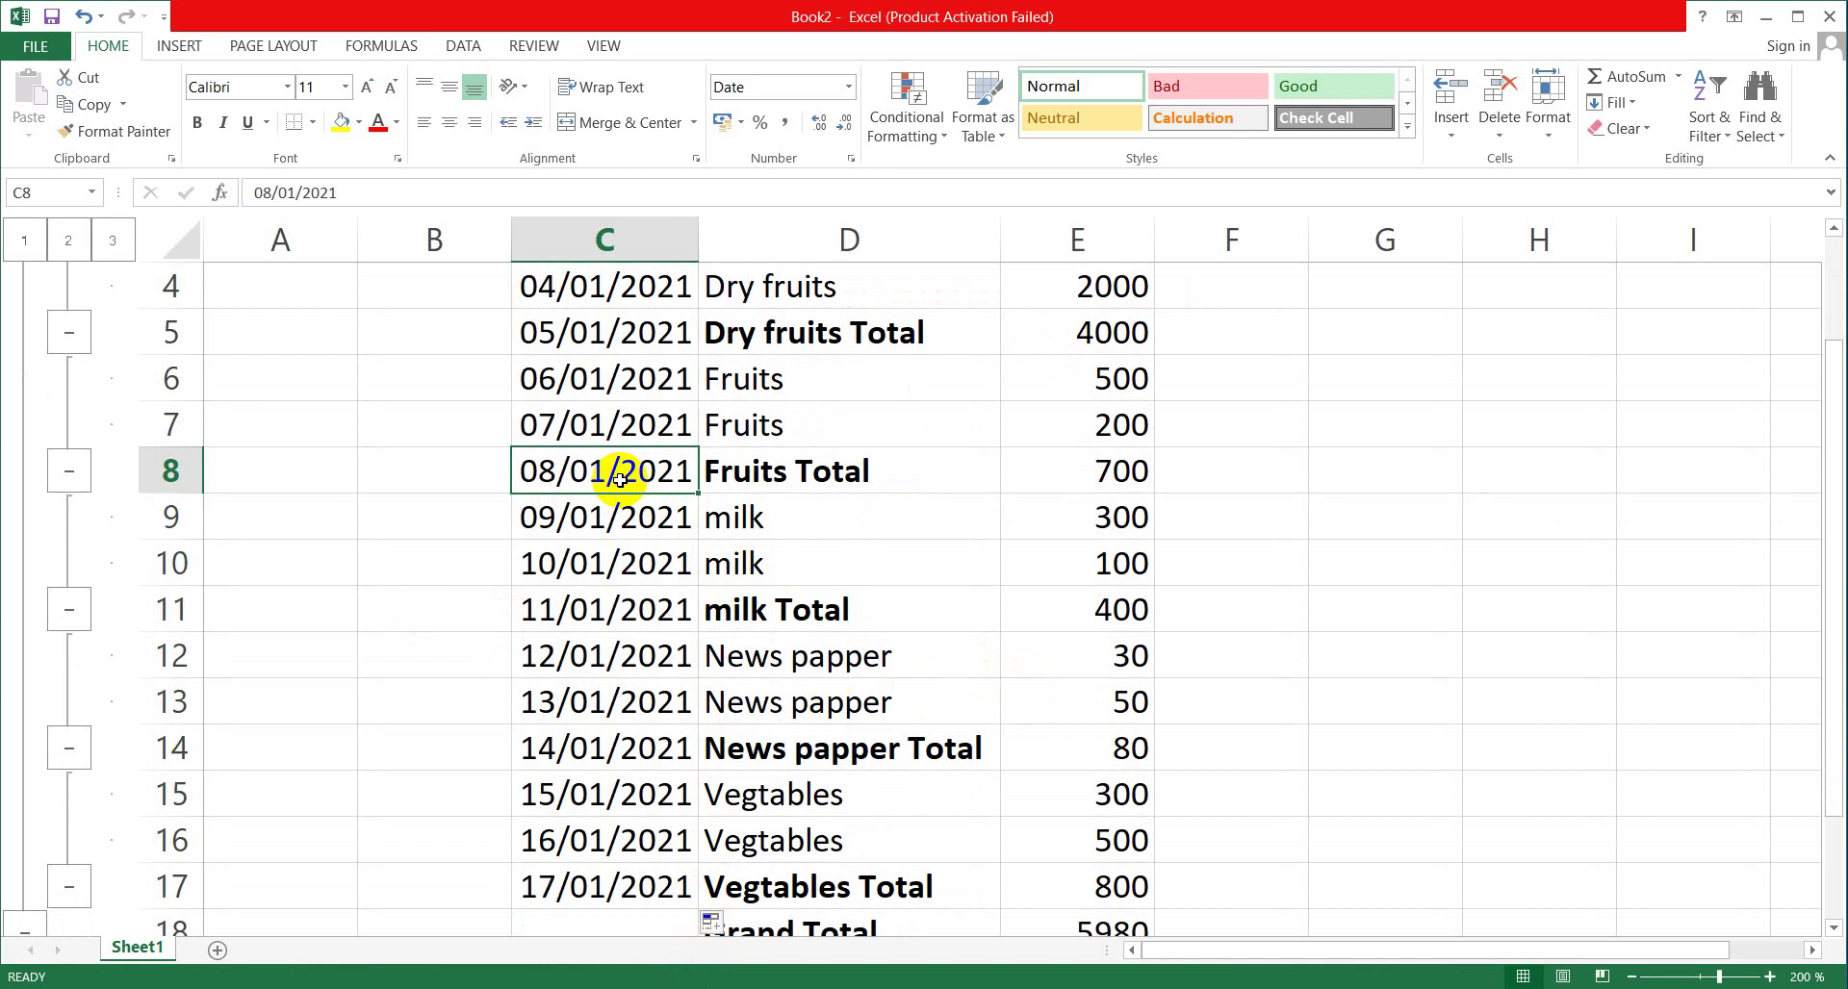
# Delete the dates in C5, C8, C11 and C14, then scroll down to the Grand Total.
pyautogui.moveTo(1827, 511); pyautogui.dragTo(1827, 409)
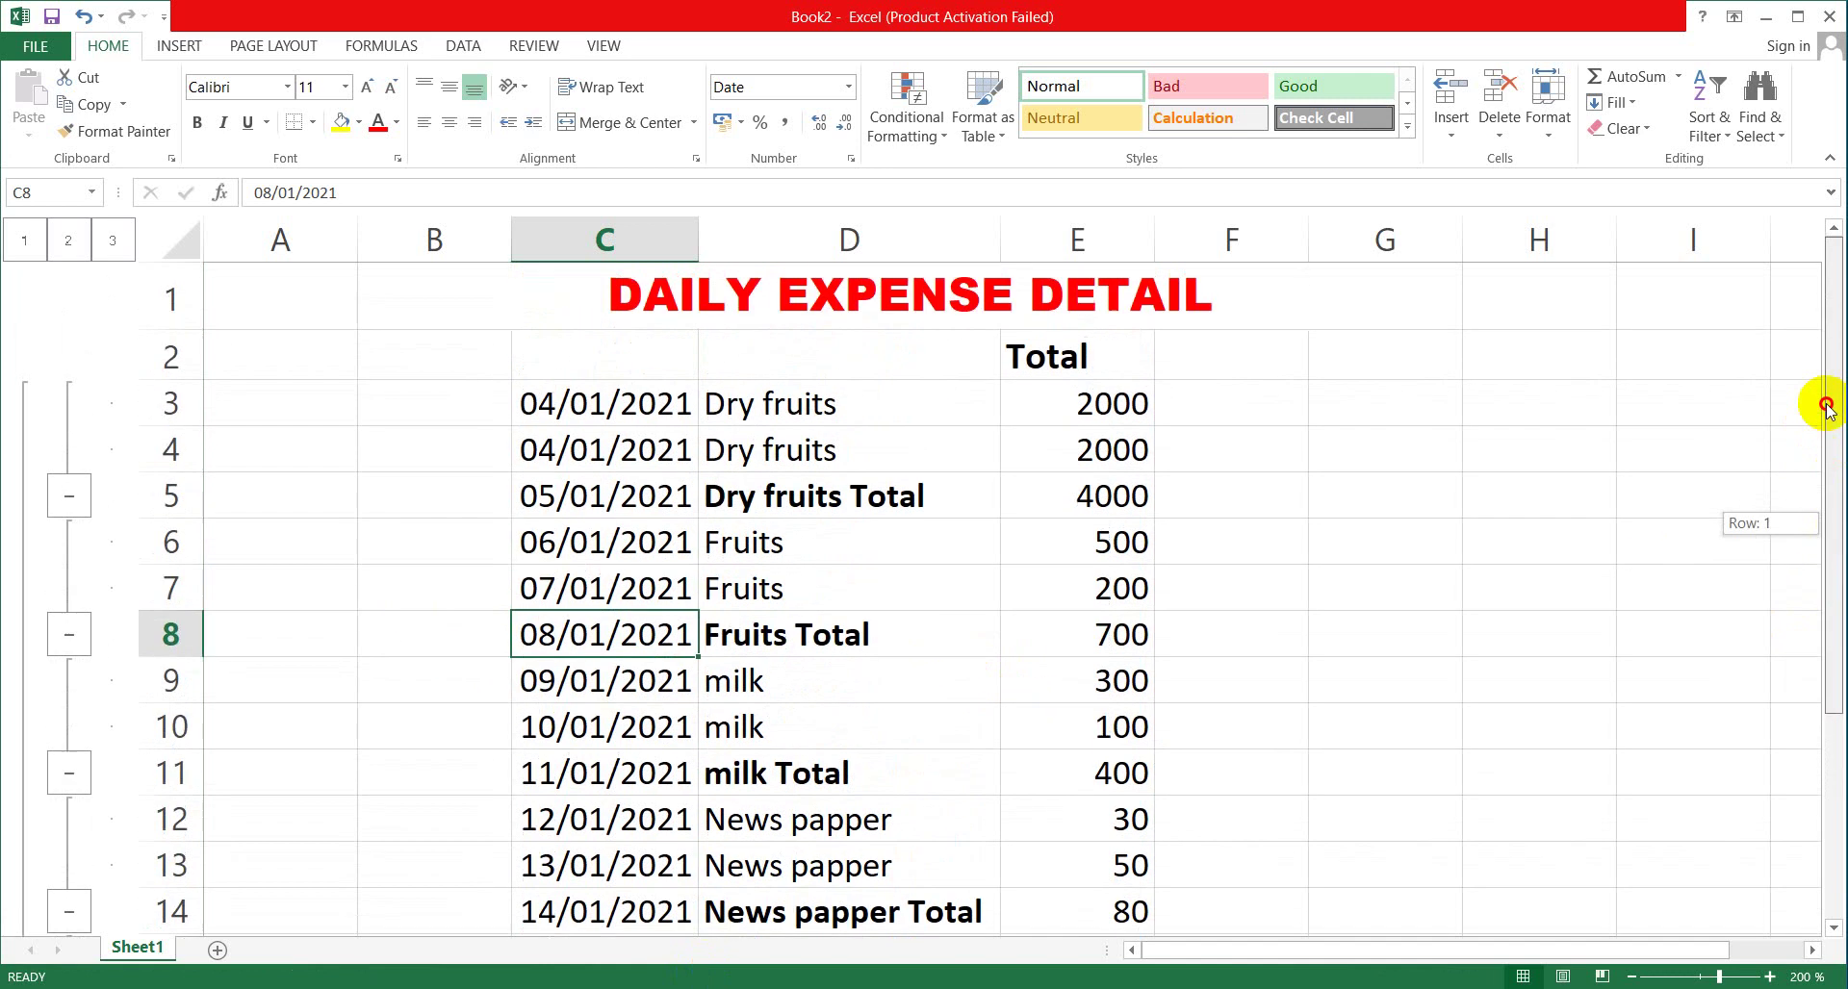
pyautogui.click(658, 504)
pyautogui.press('Delete')
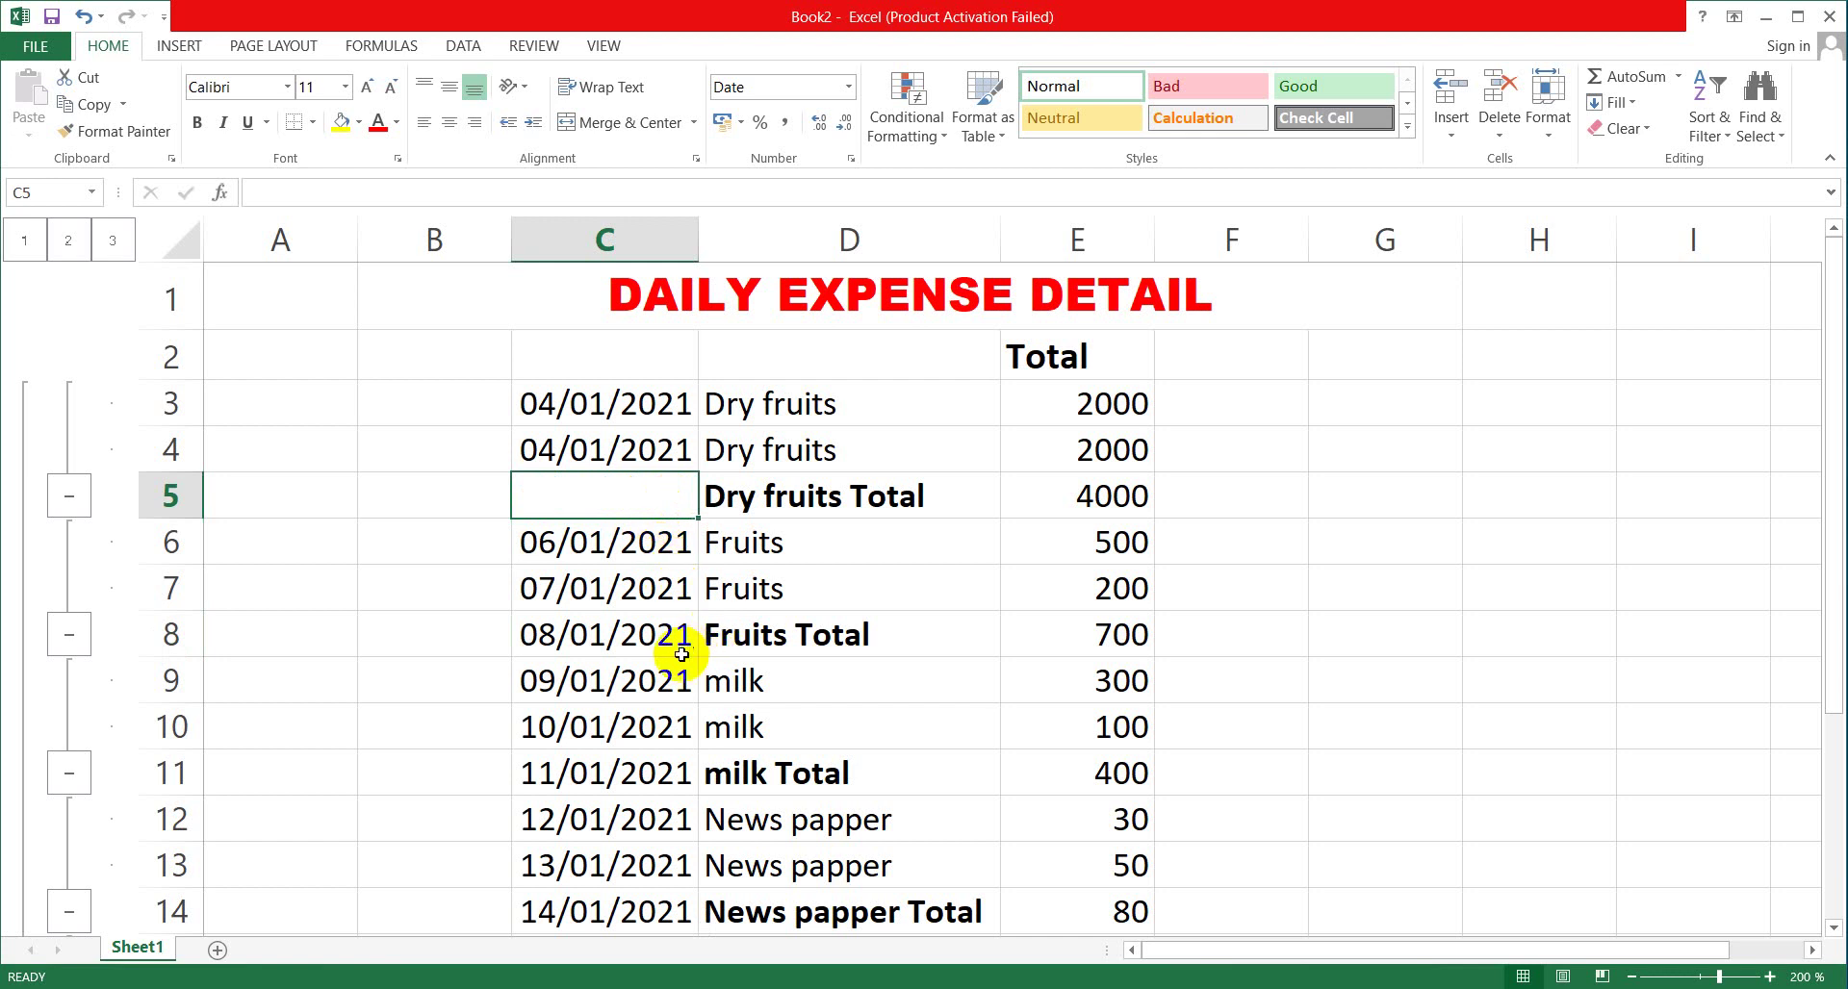
pyautogui.click(651, 634)
pyautogui.press('Delete')
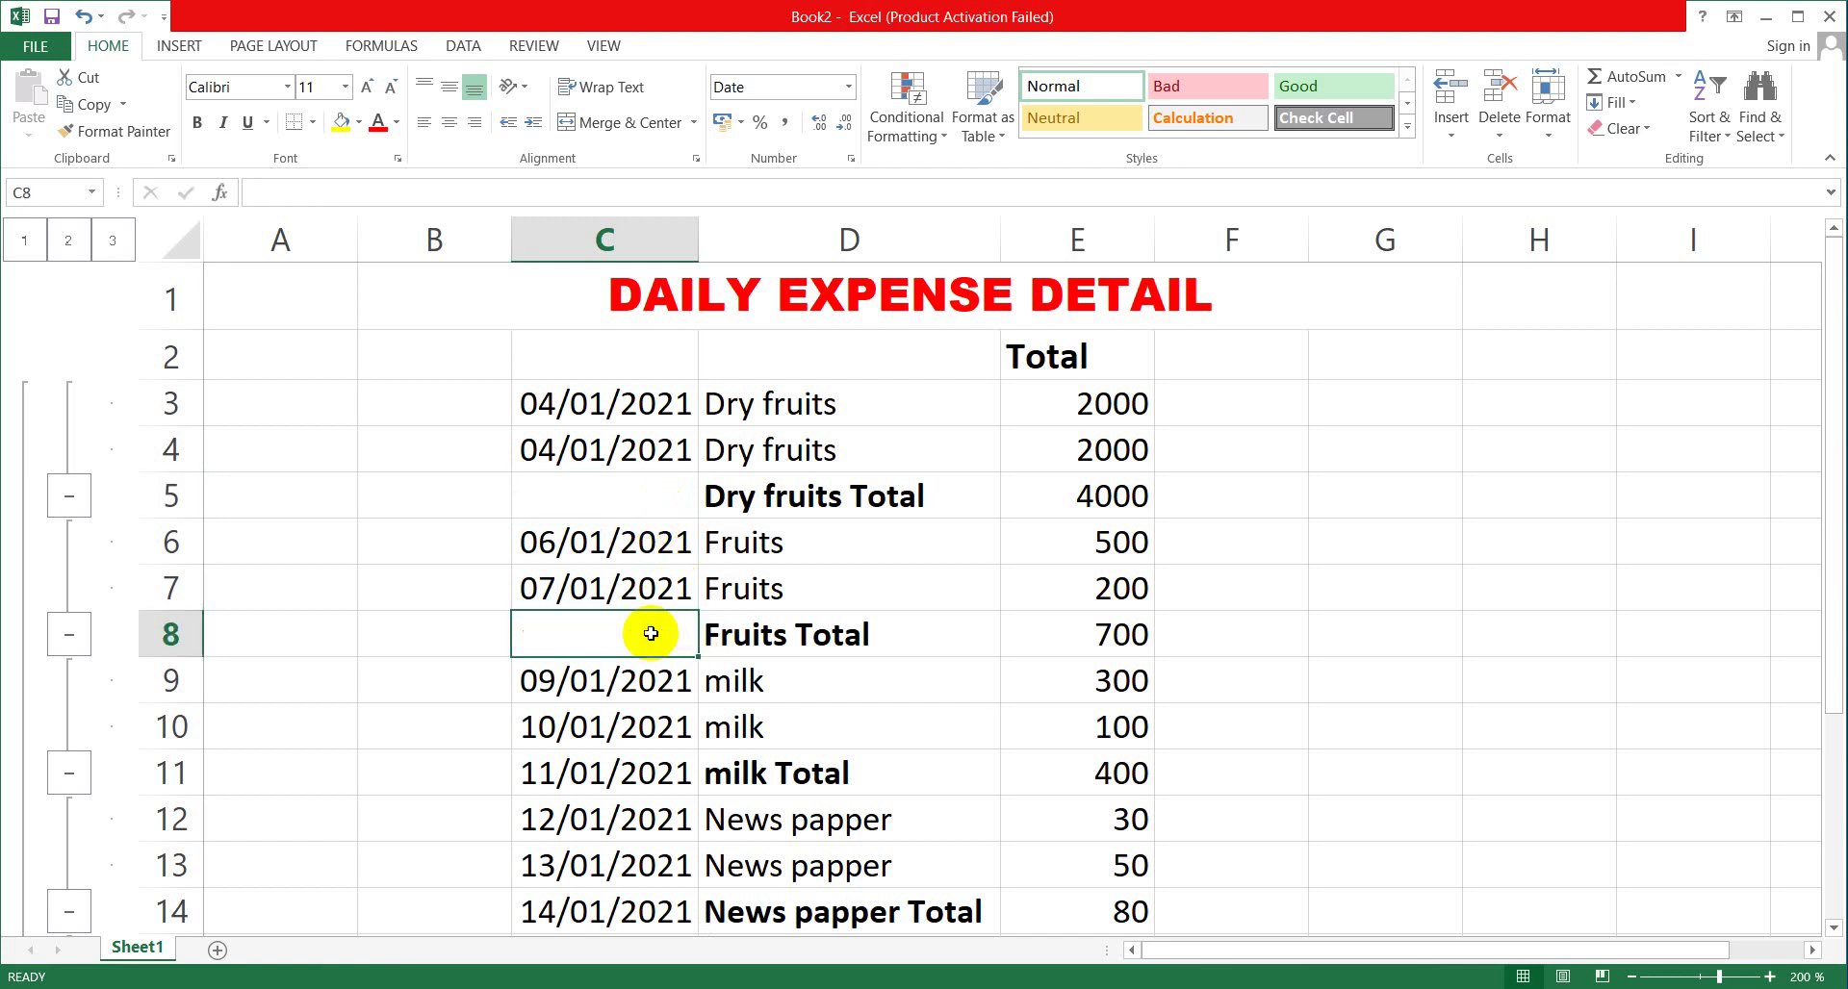
pyautogui.click(644, 773)
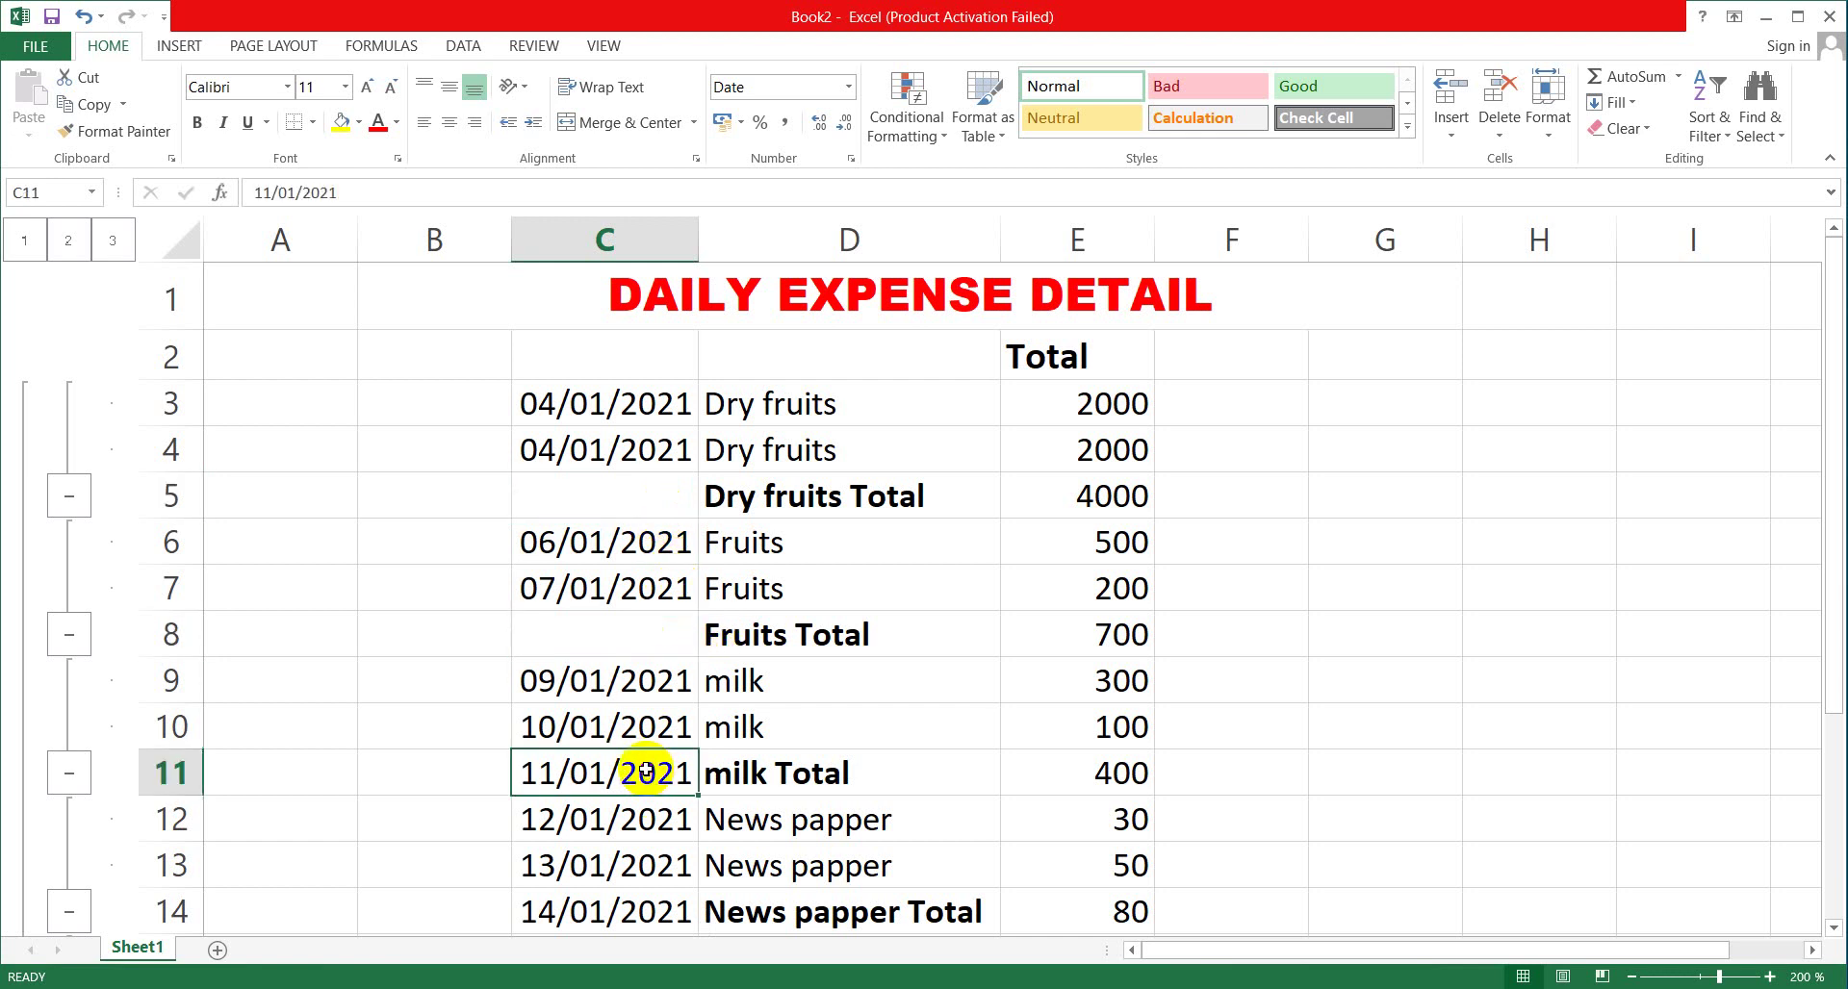
pyautogui.press('Delete')
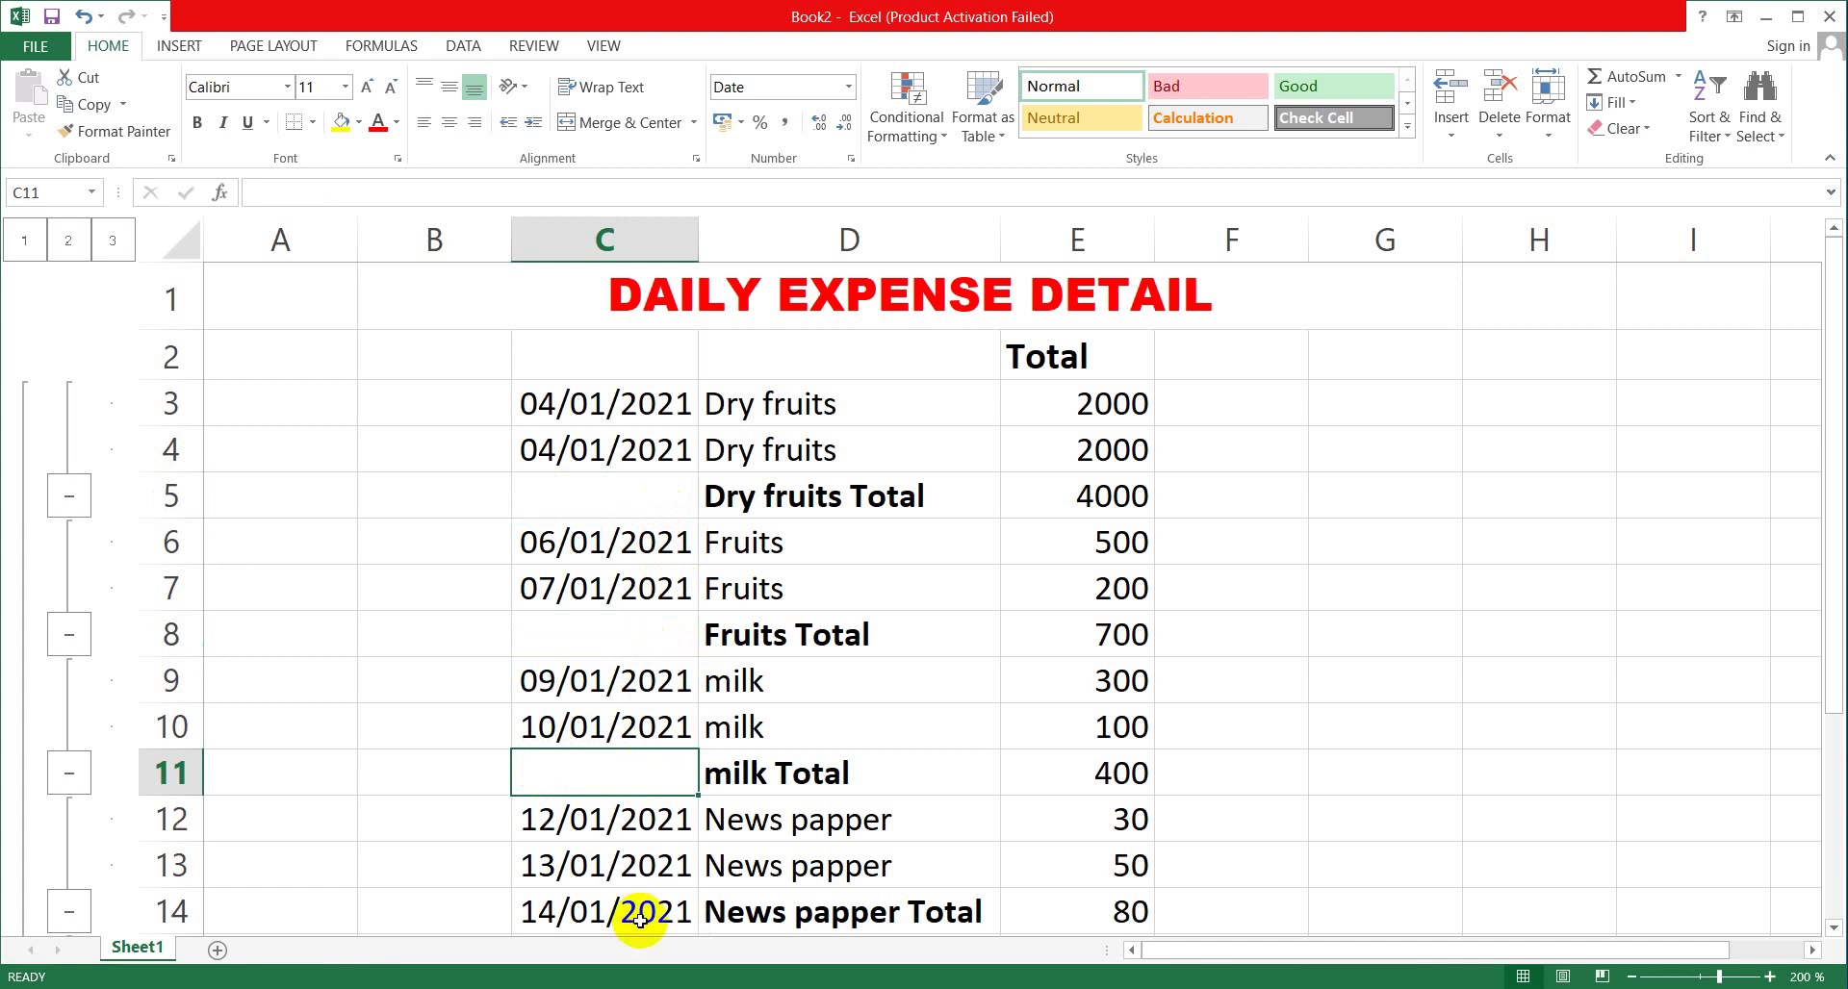
pyautogui.click(639, 912)
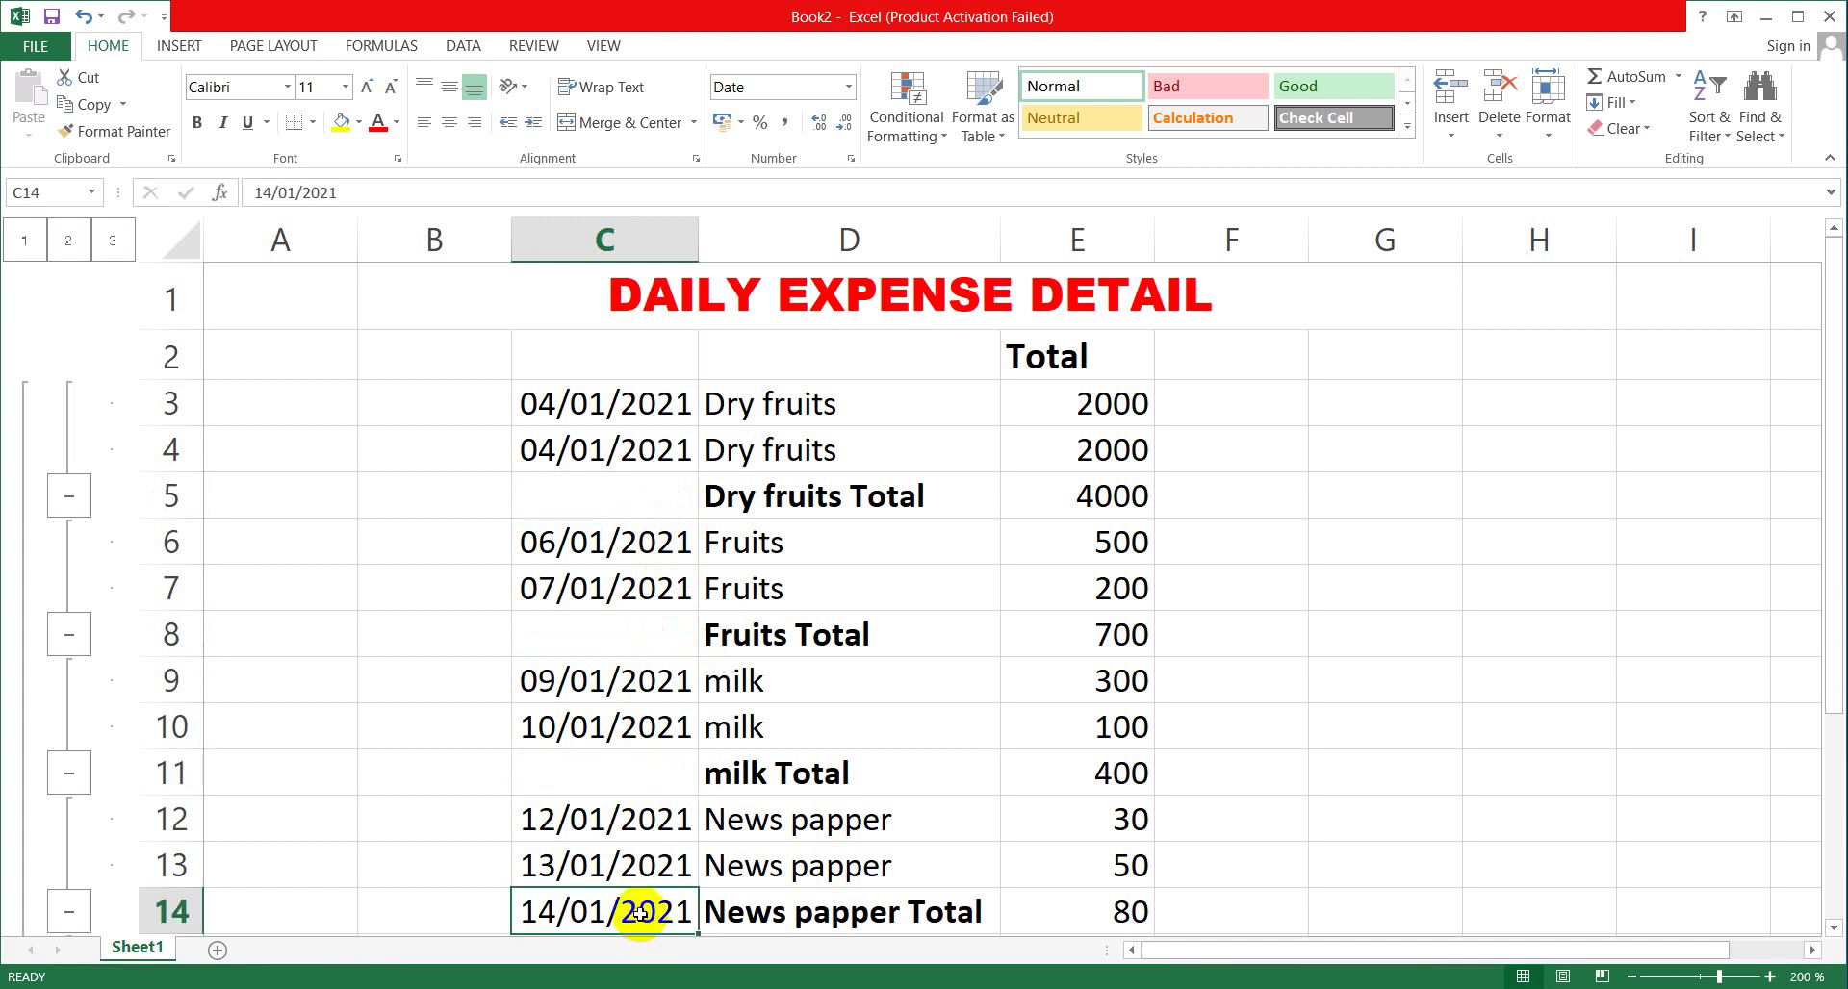
pyautogui.press('Delete')
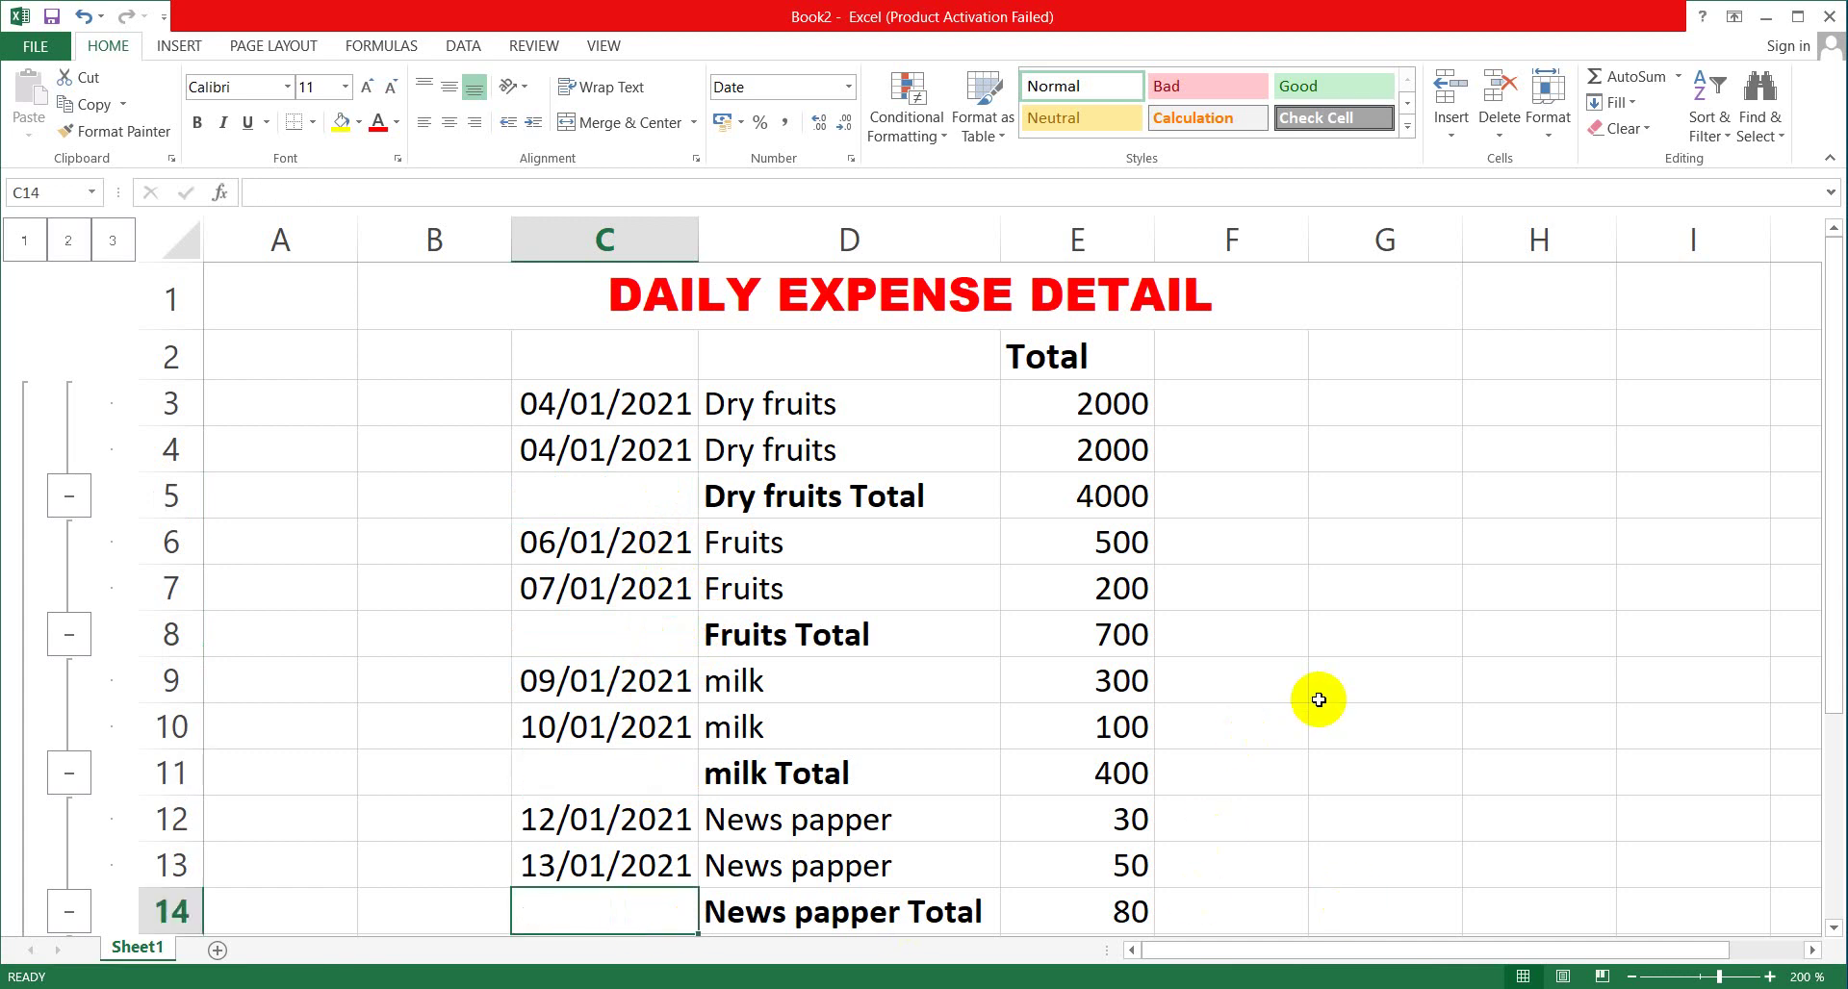
pyautogui.moveTo(1831, 524)
pyautogui.mouseDown()
pyautogui.moveTo(1840, 731)
pyautogui.moveTo(1827, 503)
pyautogui.mouseUp()
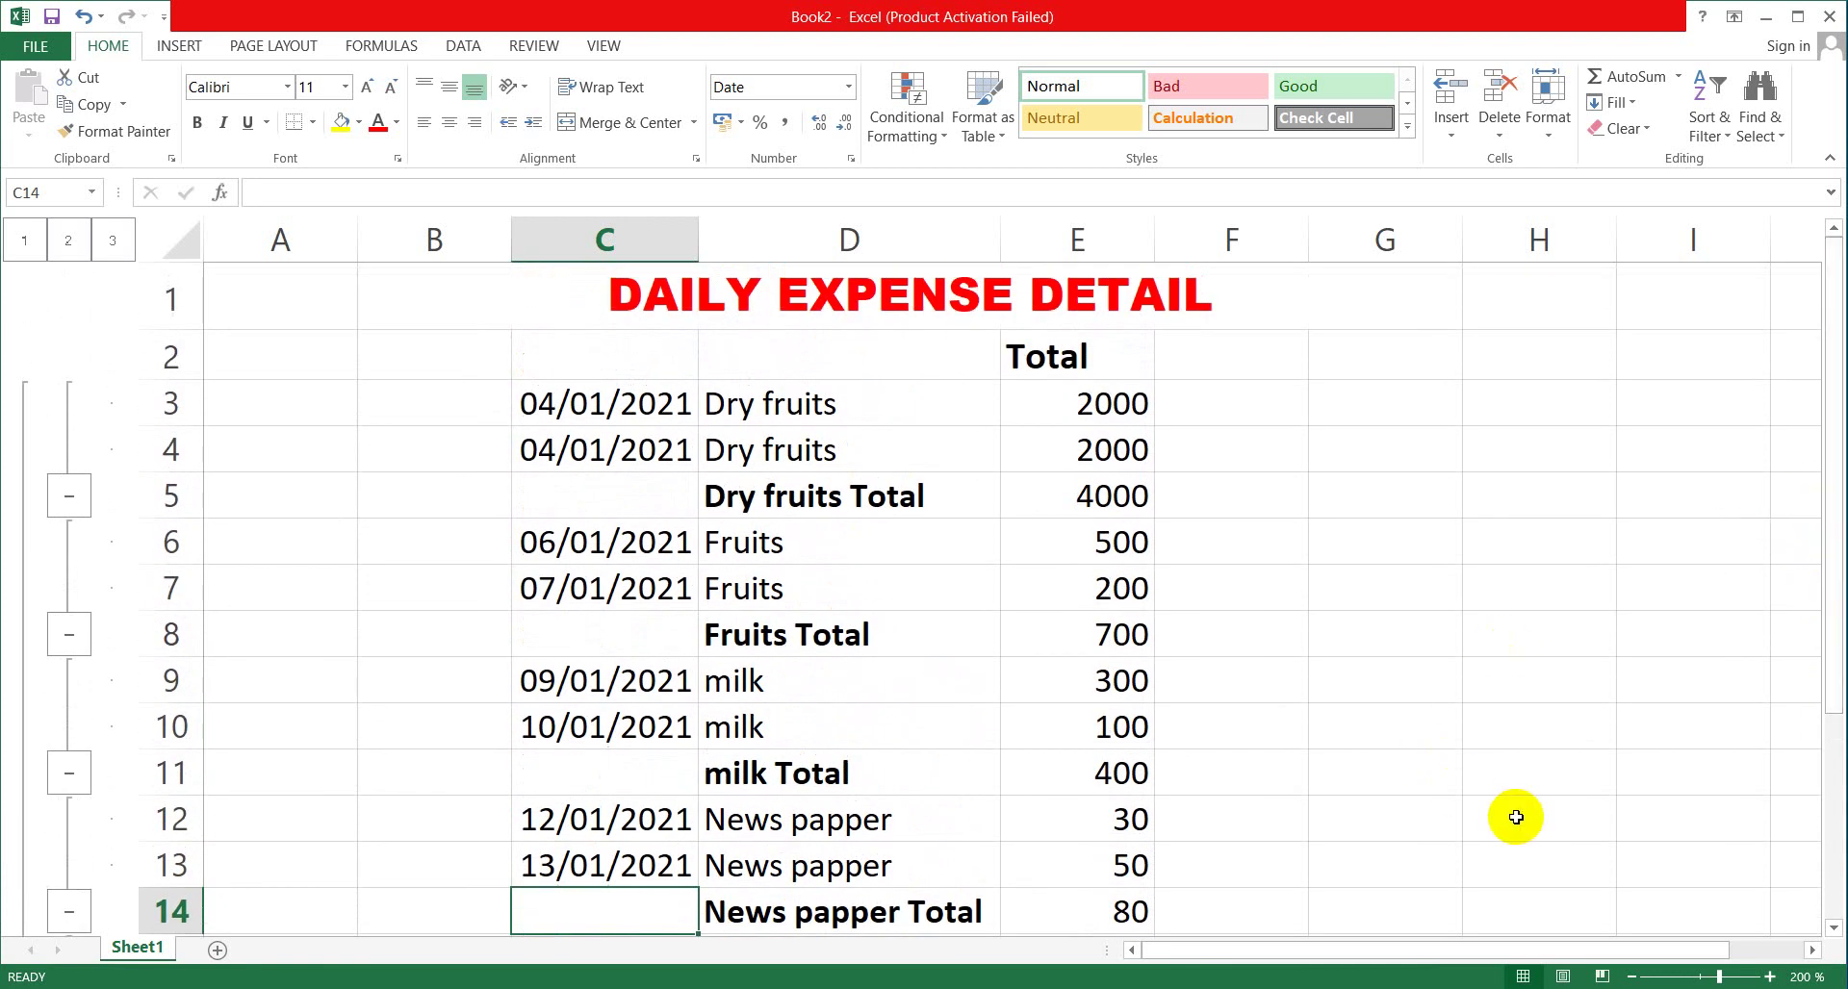
pyautogui.moveTo(1833, 628); pyautogui.dragTo(1831, 874)
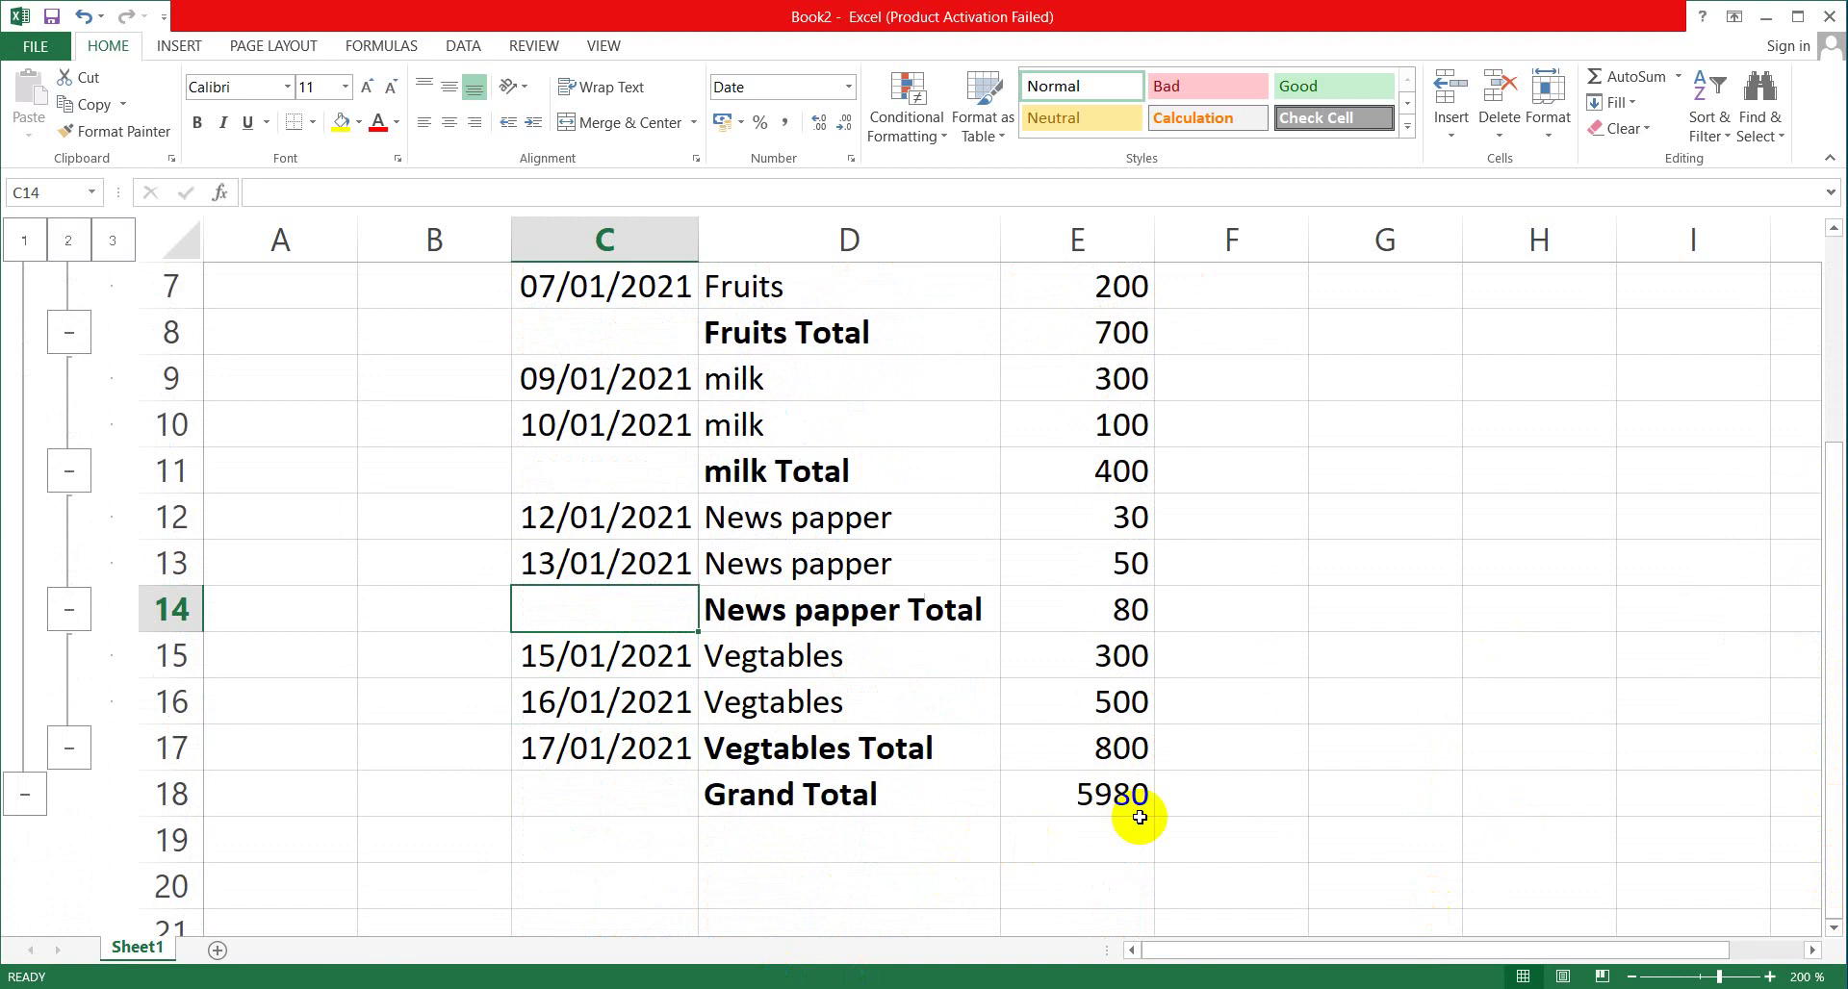
# Type DAILY INCOME in C19 and merge and centre it across C19:D19.
pyautogui.click(647, 845)
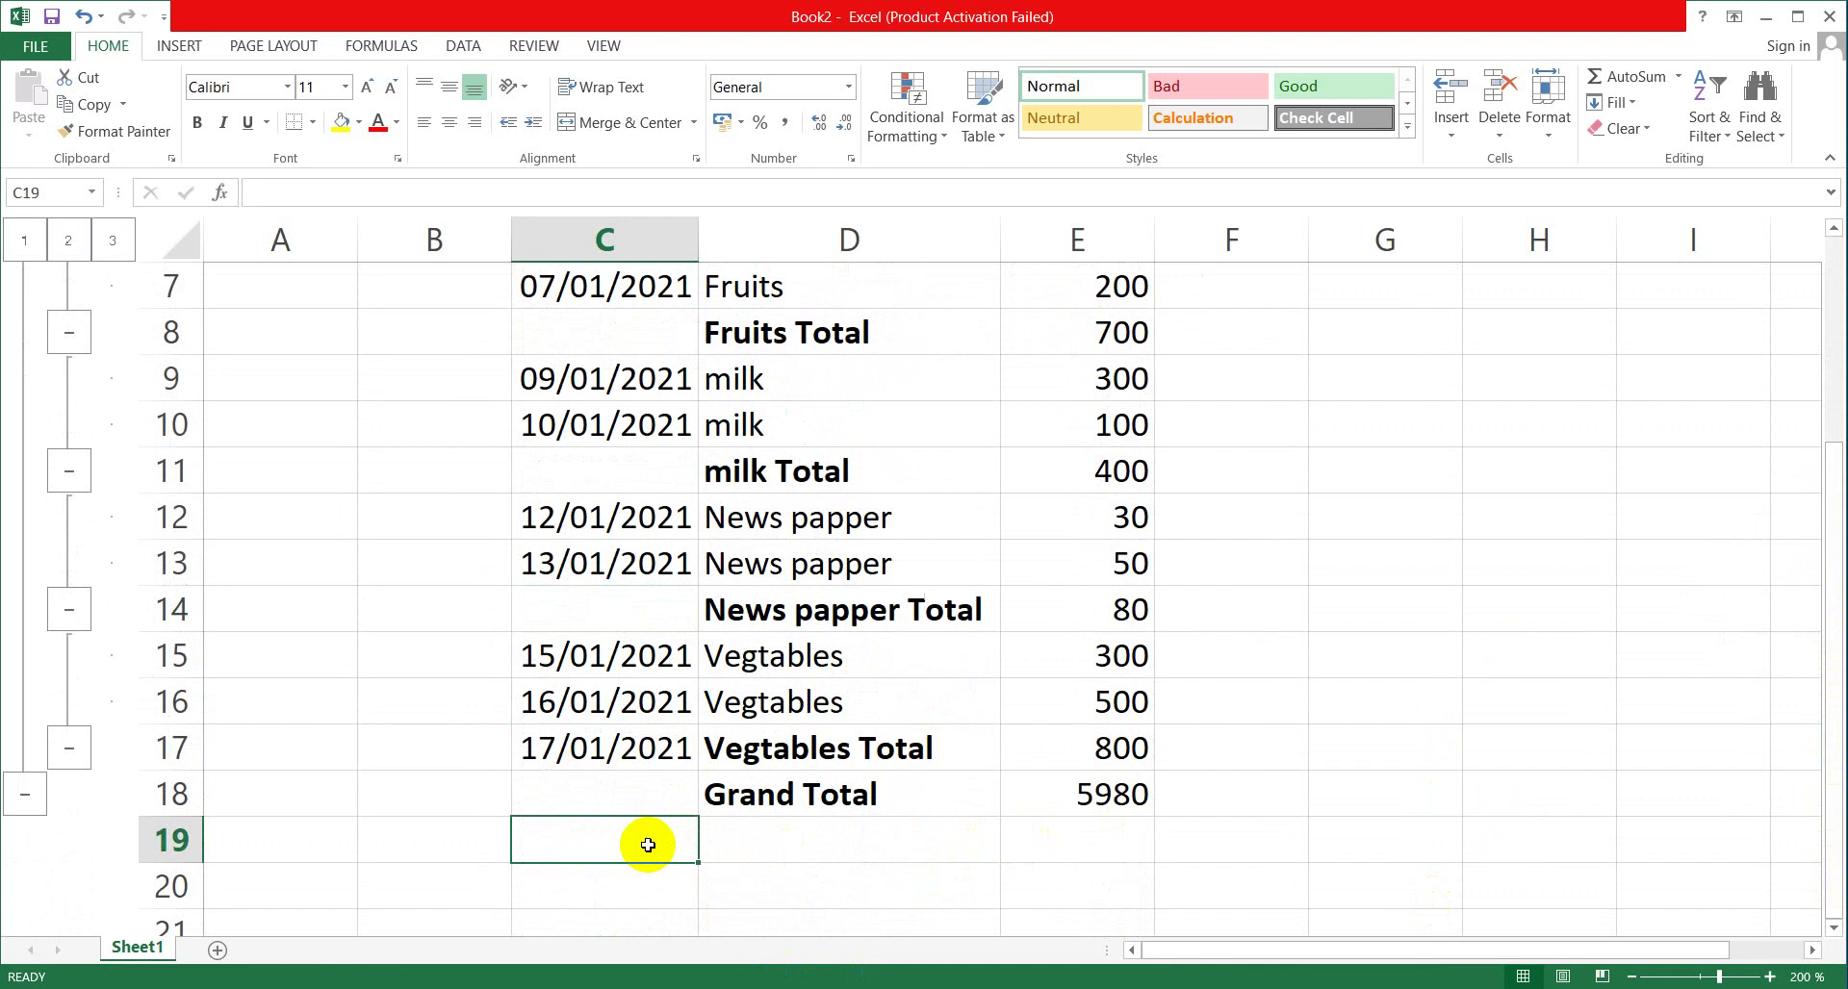
pyautogui.write('DAILY')
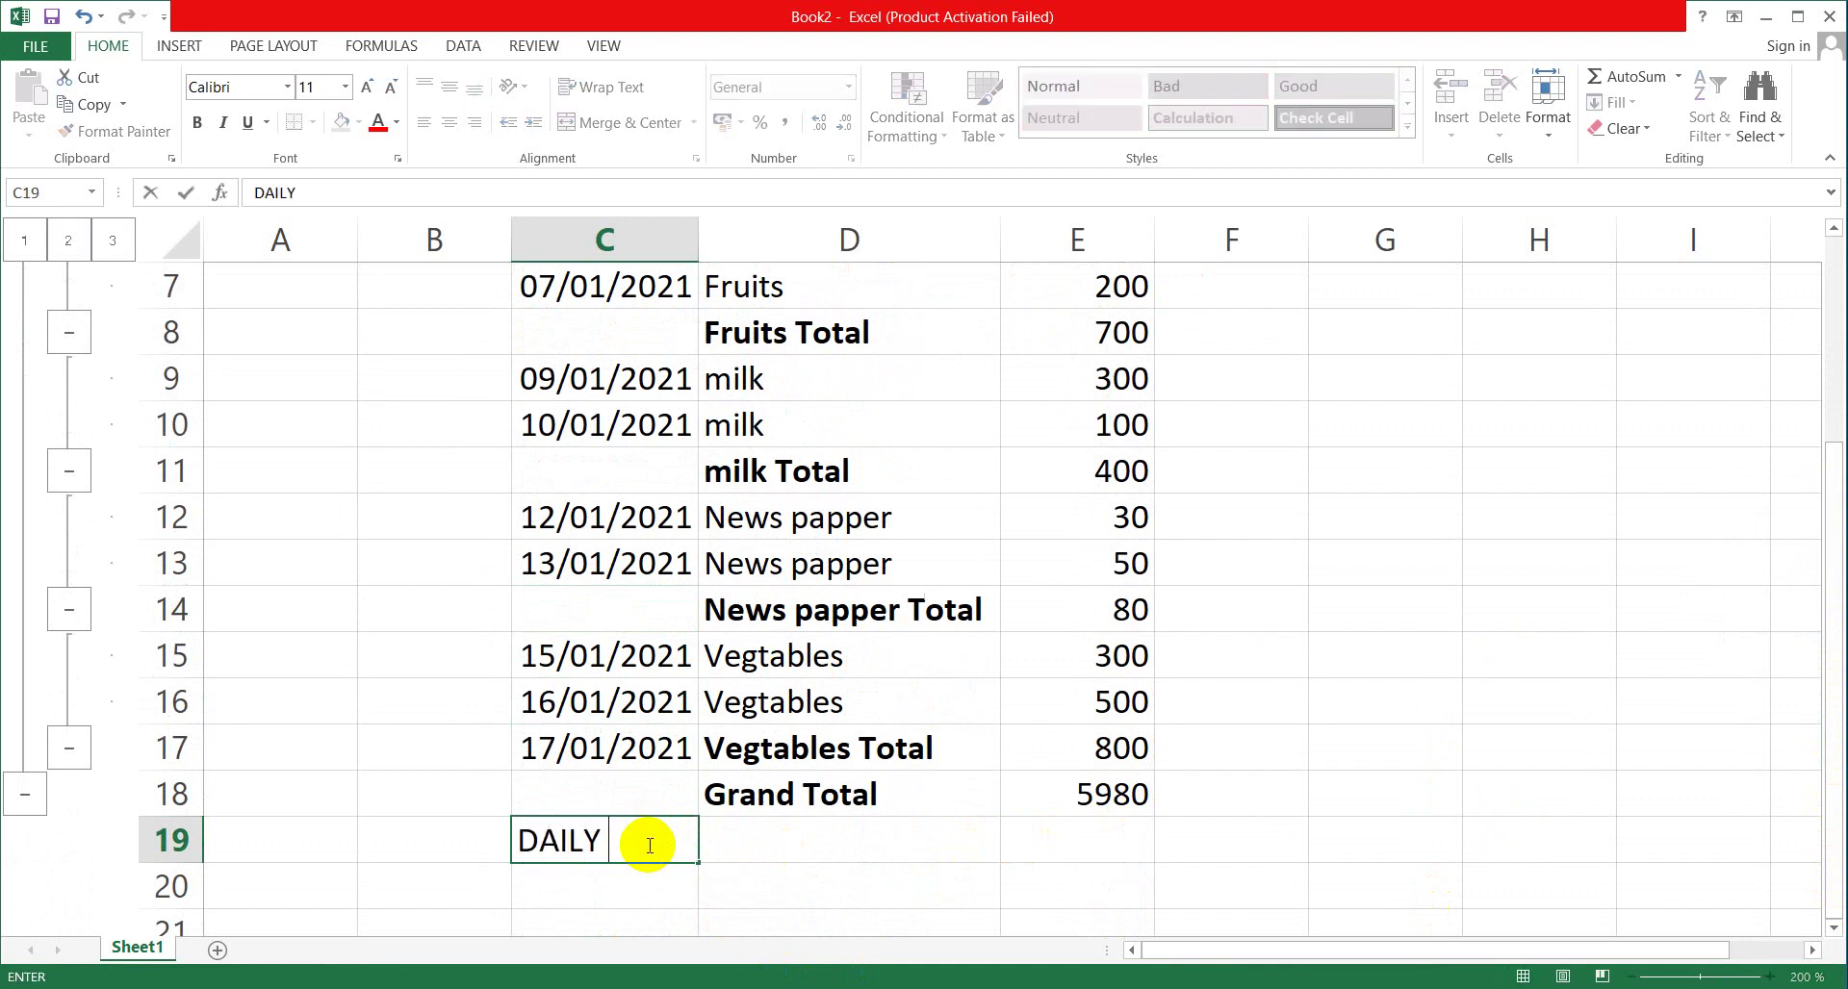
pyautogui.write(' INCO')
pyautogui.write('ME')
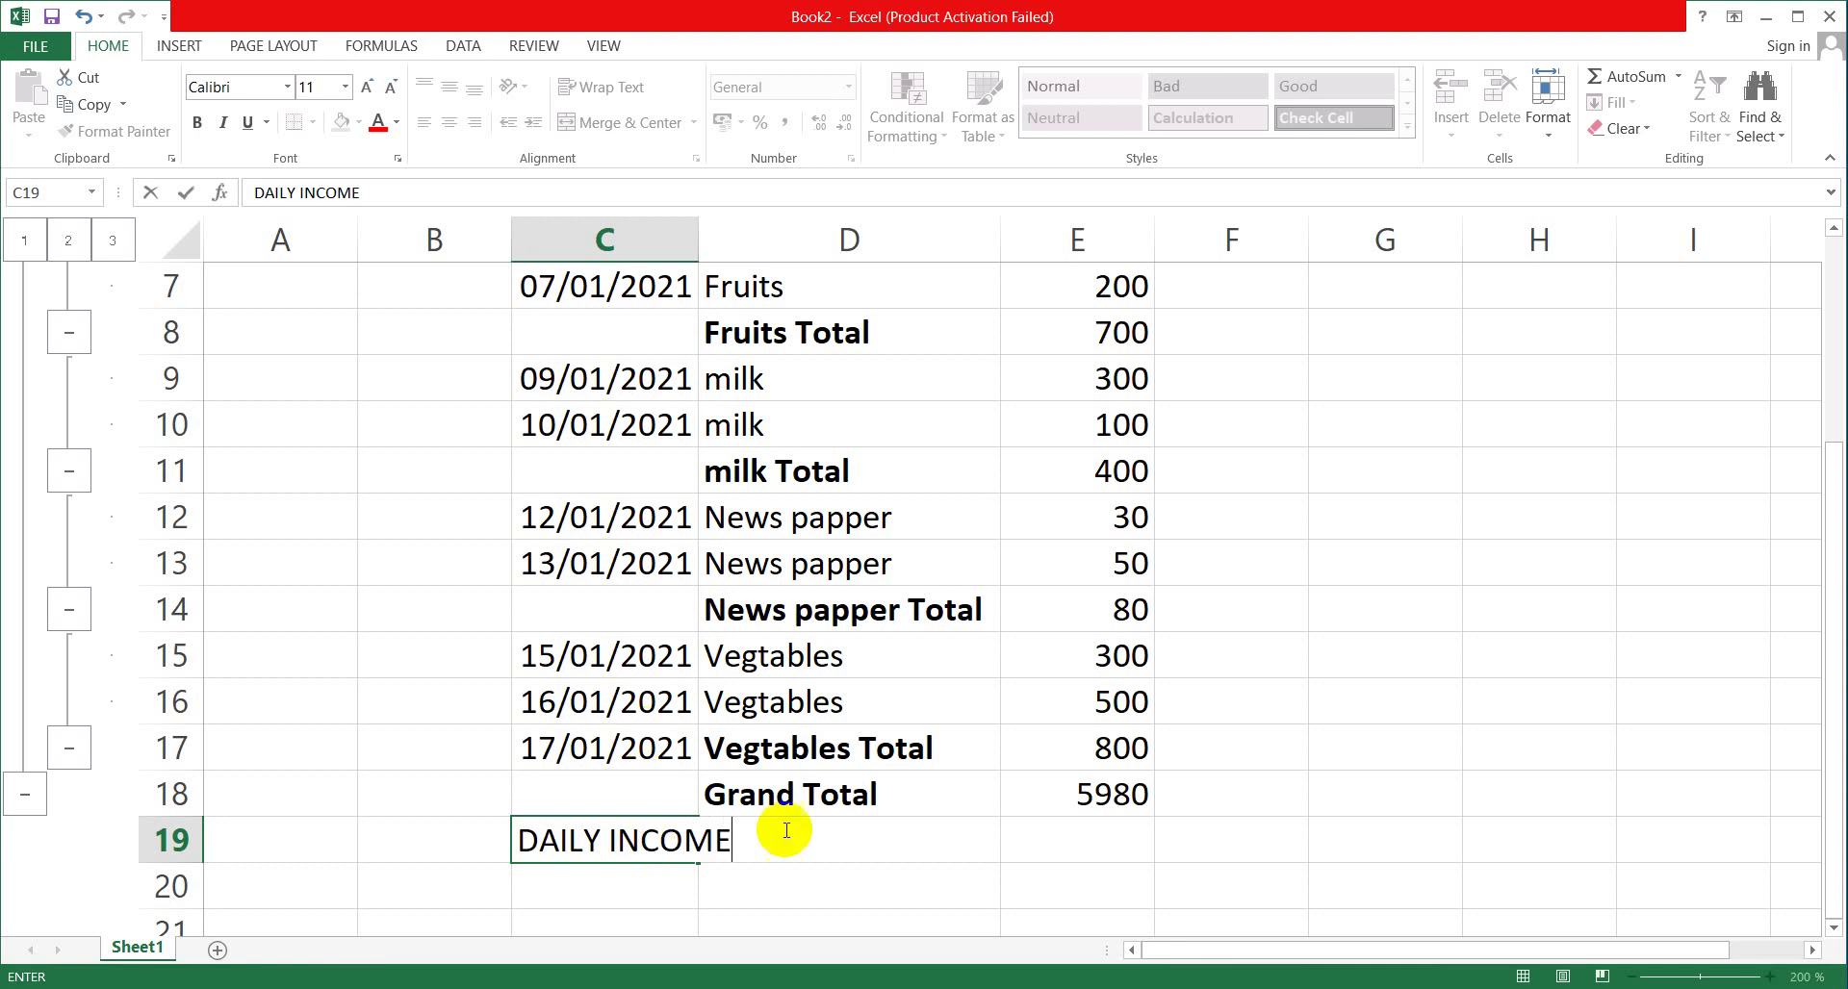
pyautogui.click(761, 893)
pyautogui.click(834, 841)
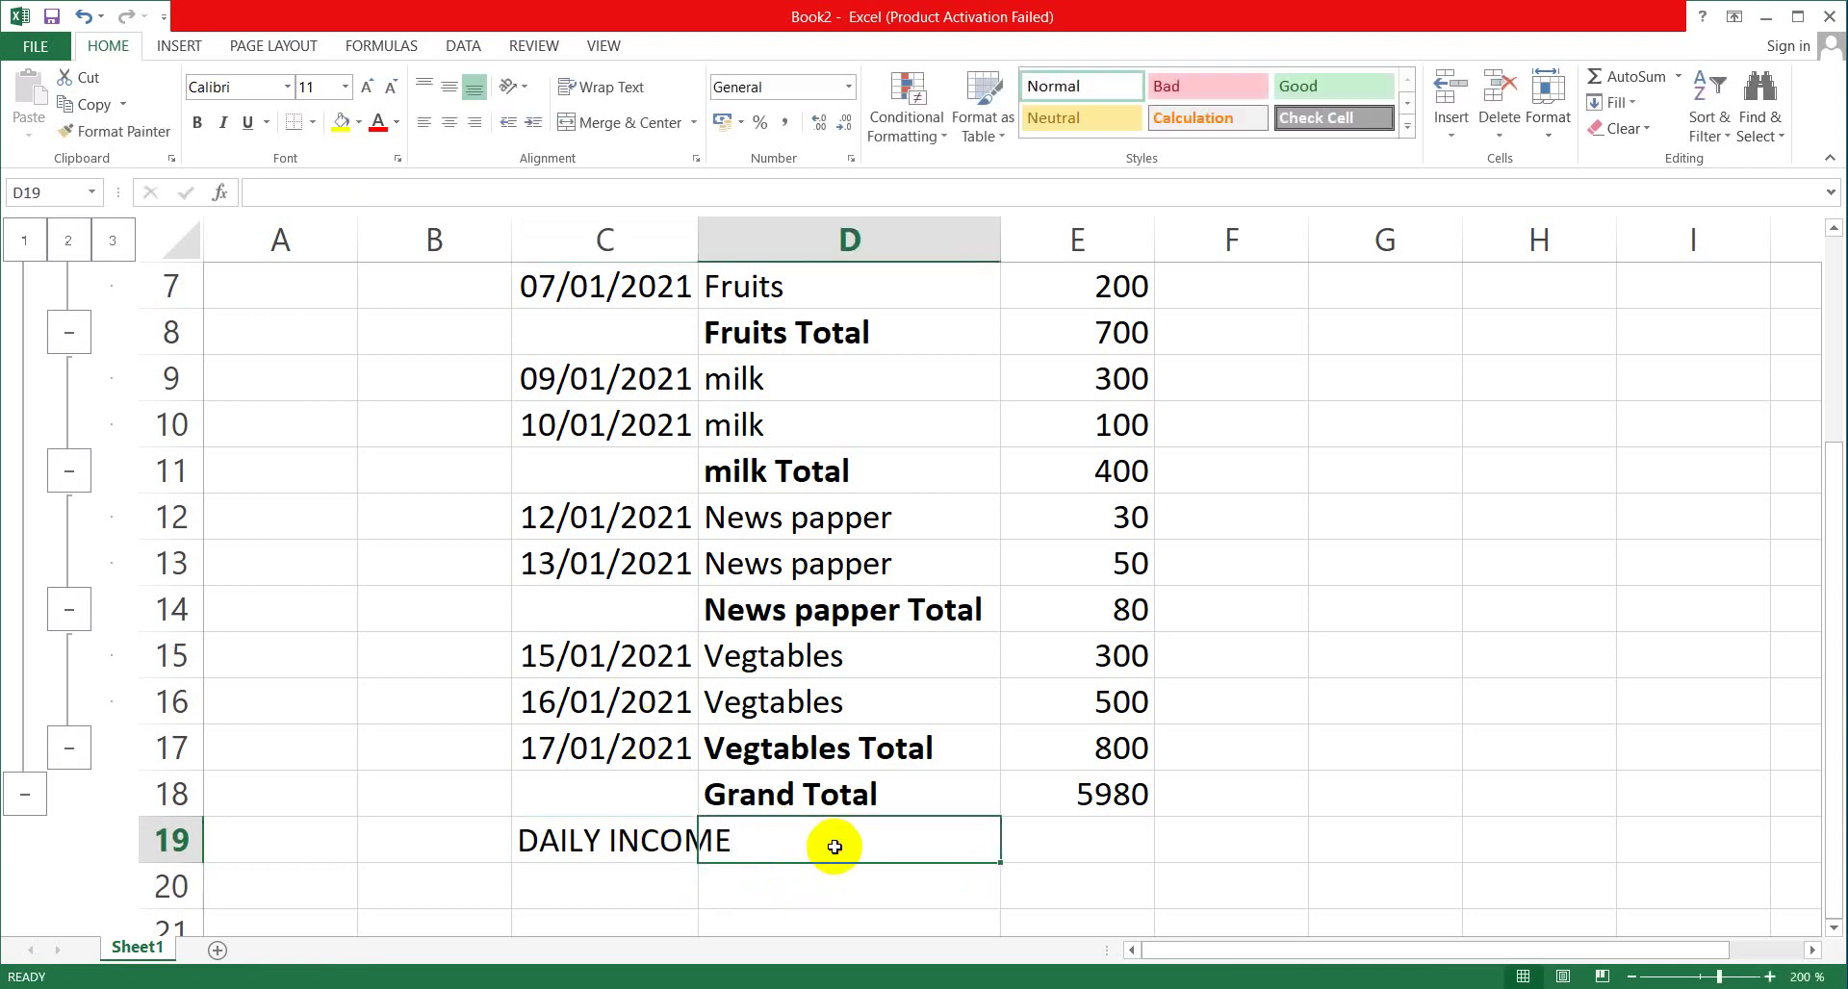
pyautogui.moveTo(553, 839); pyautogui.dragTo(774, 824)
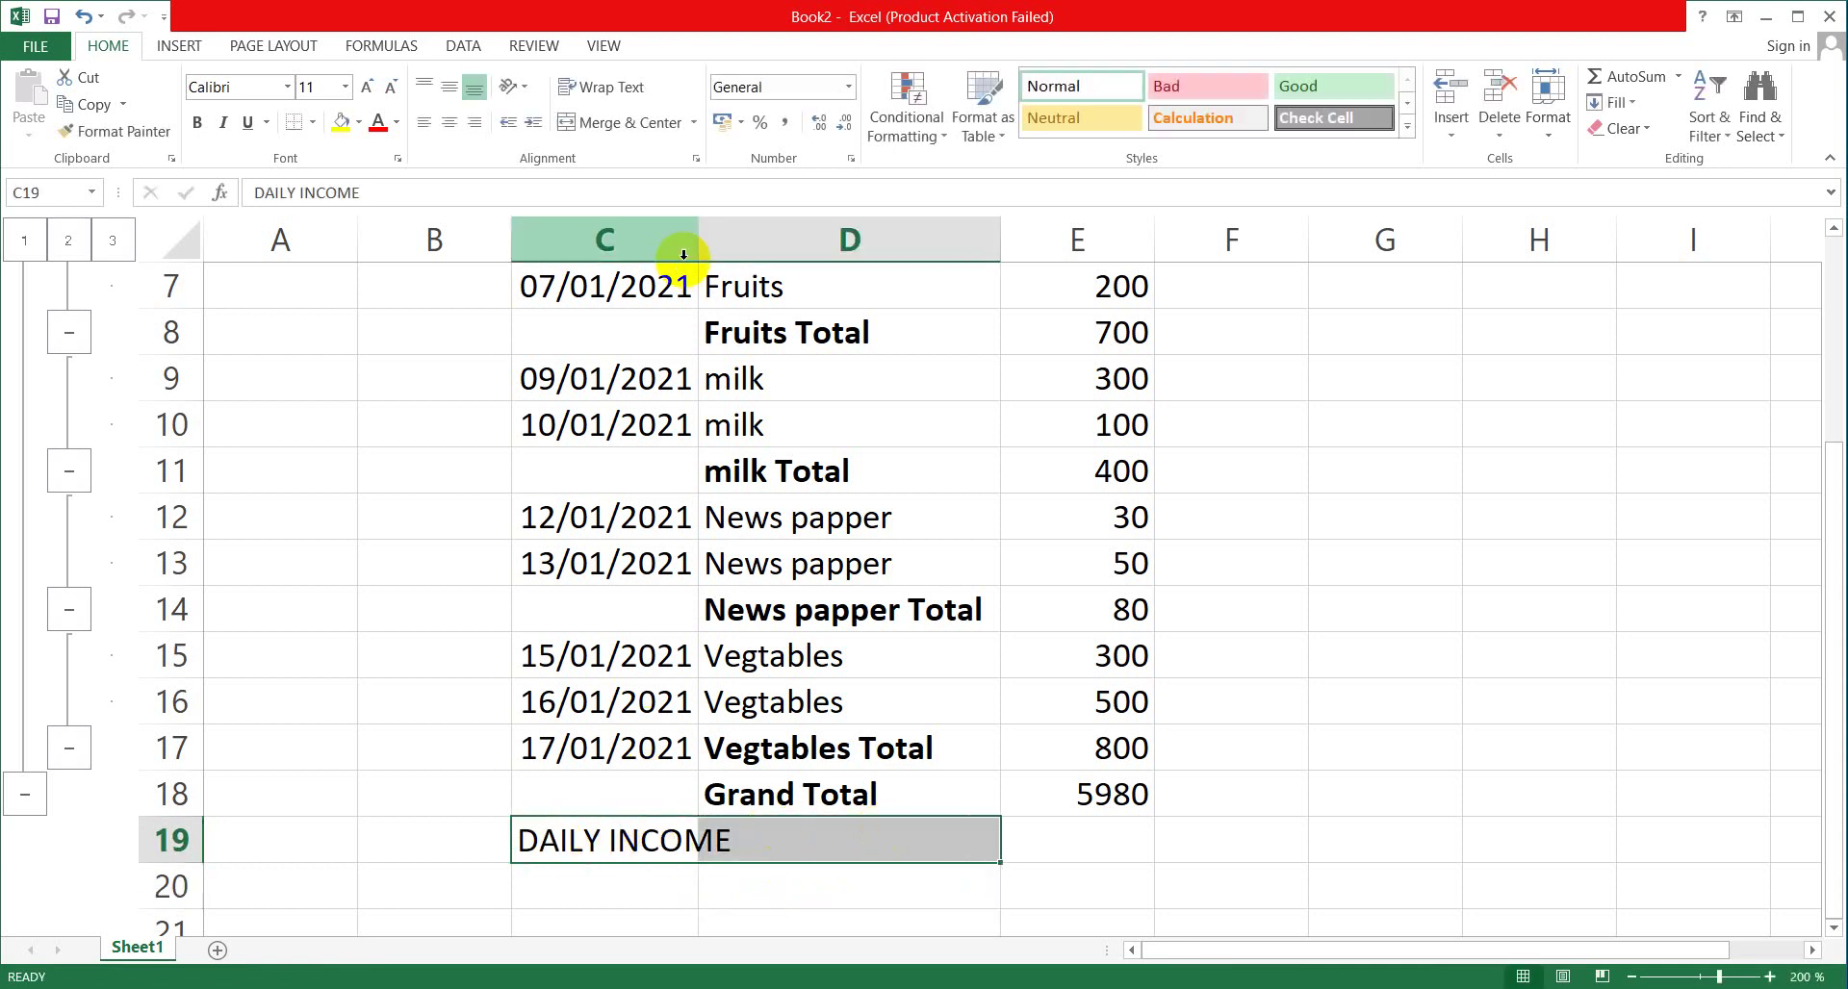
pyautogui.click(631, 122)
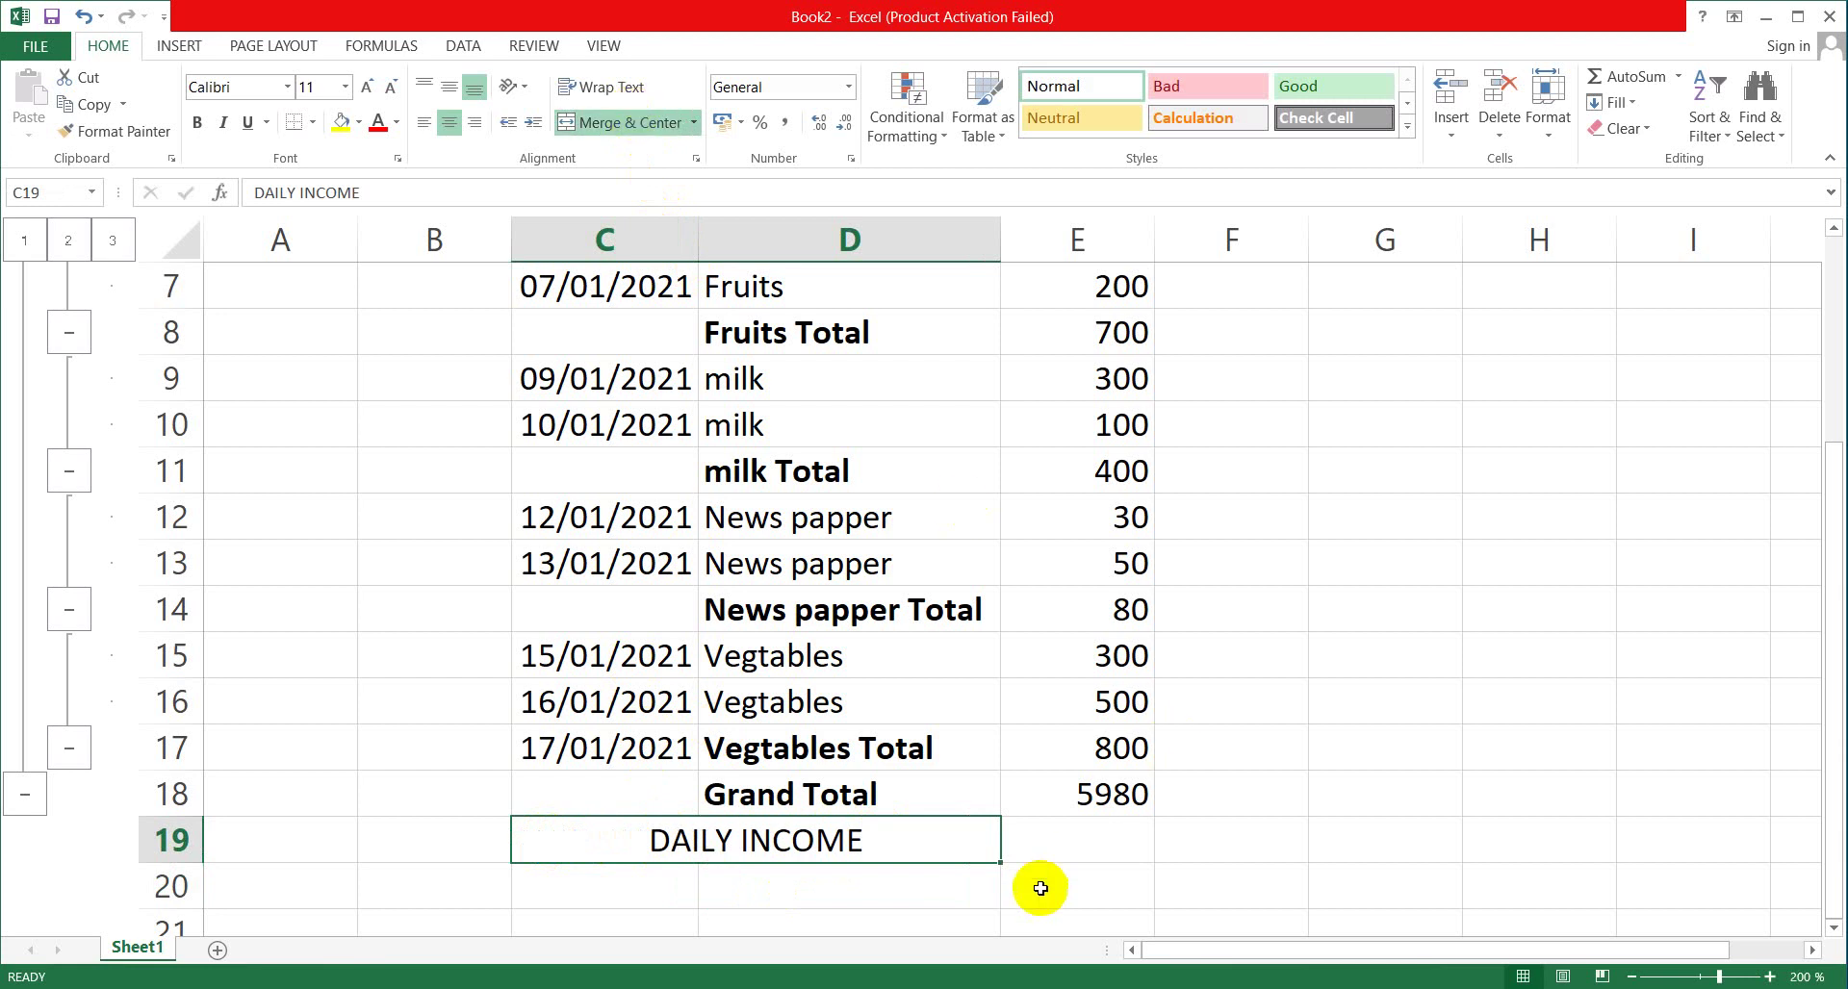
# Change the merged C19:D19 label from DAILY INCOME to MONTHLY INCOME.
pyautogui.click(1054, 849)
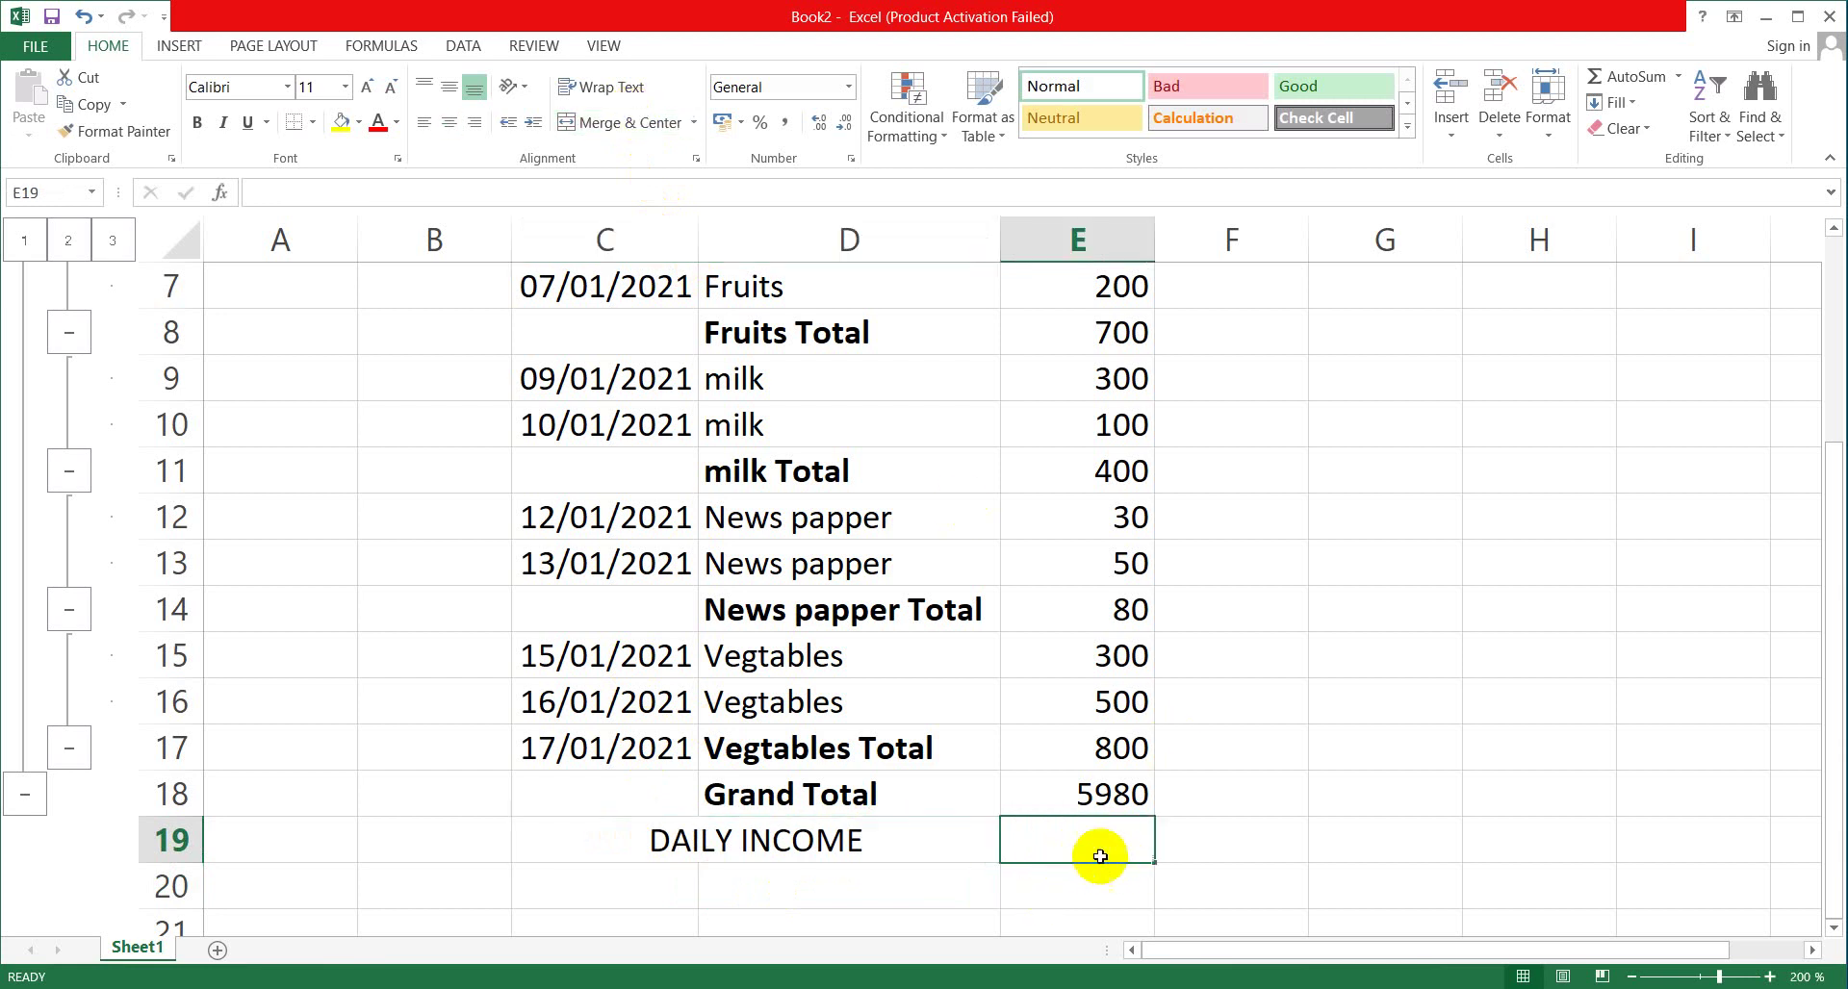
pyautogui.write('1')
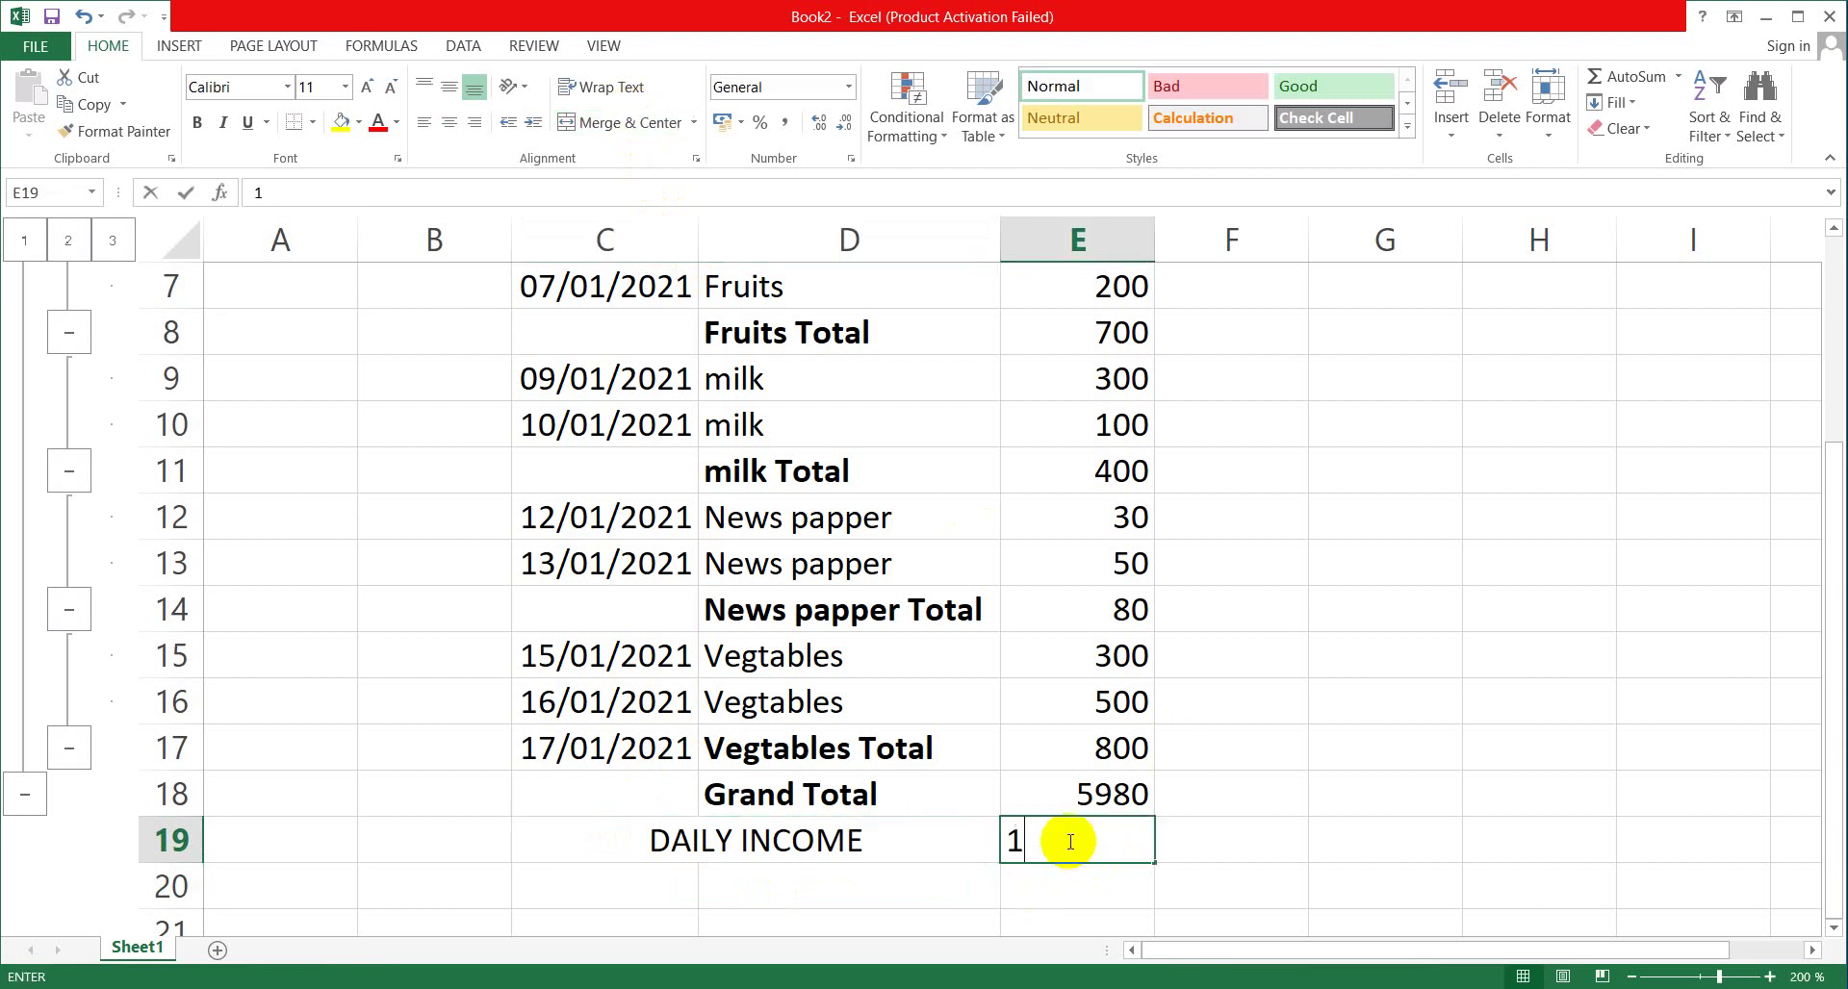
pyautogui.doubleClick(723, 844)
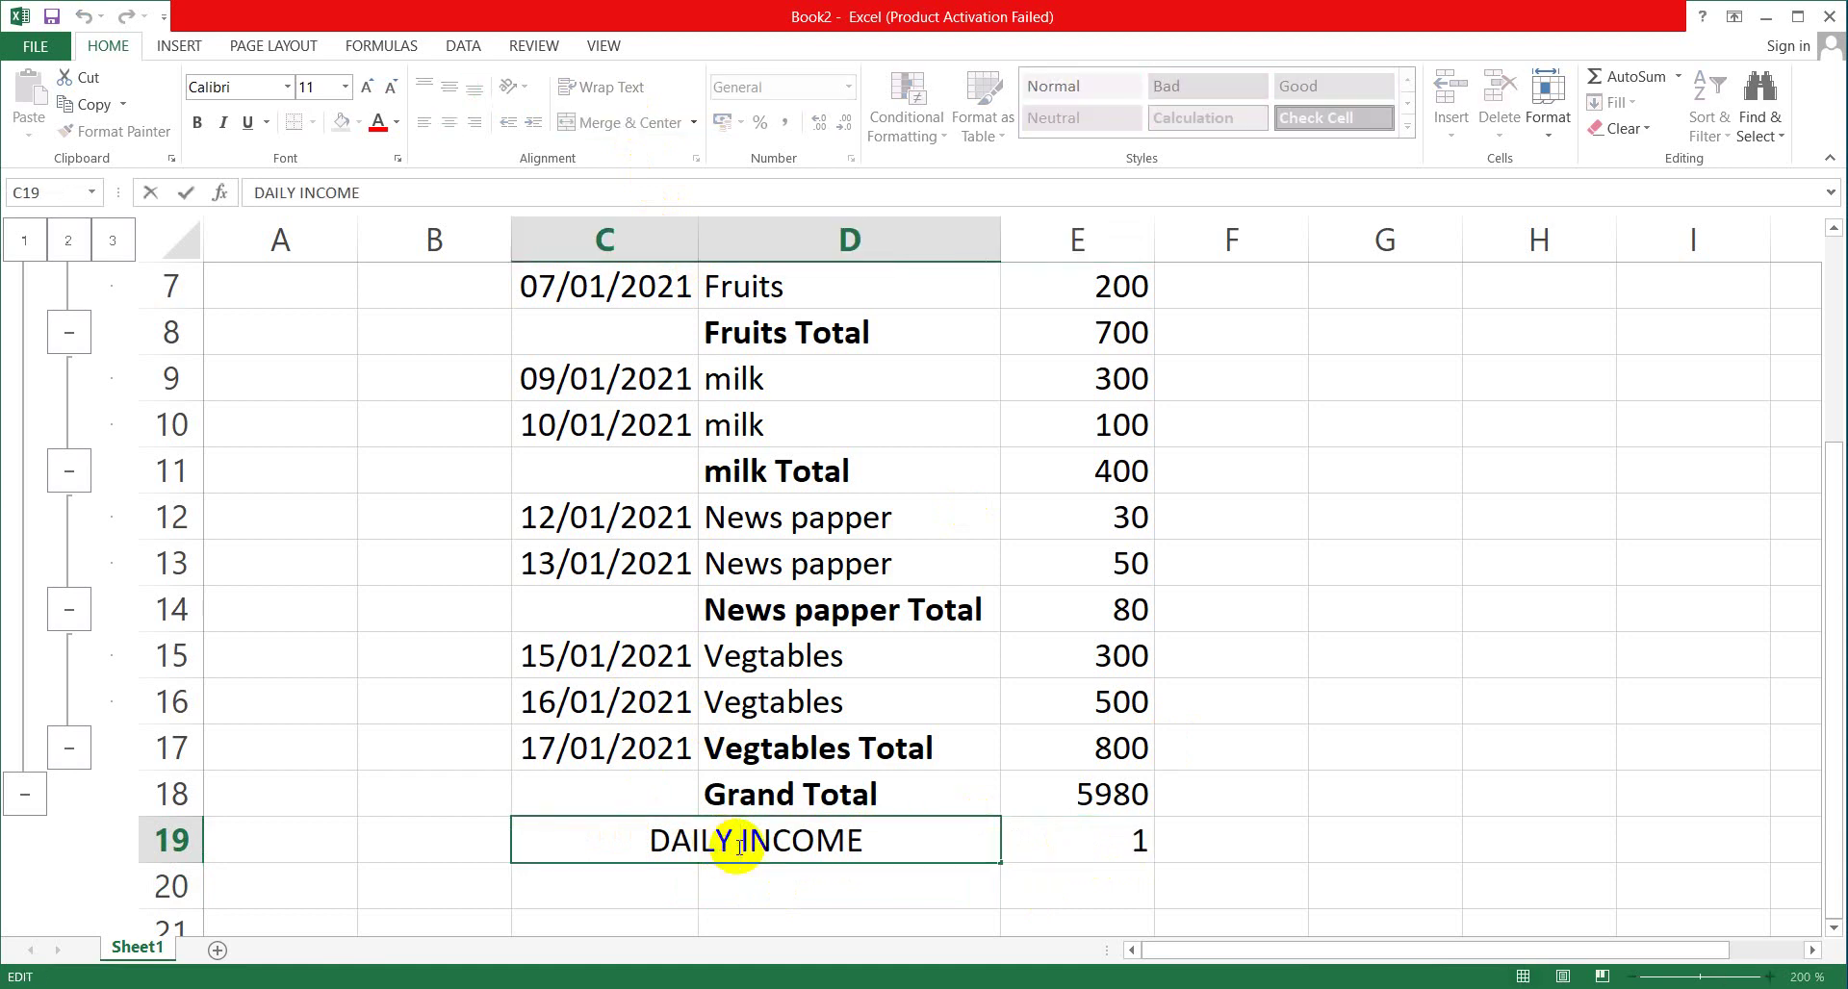
pyautogui.press('BackSpace')
pyautogui.press('BackSpace')
pyautogui.press('BackSpace')
pyautogui.press('BackSpace')
pyautogui.press('BackSpace')
pyautogui.press('BackSpace')
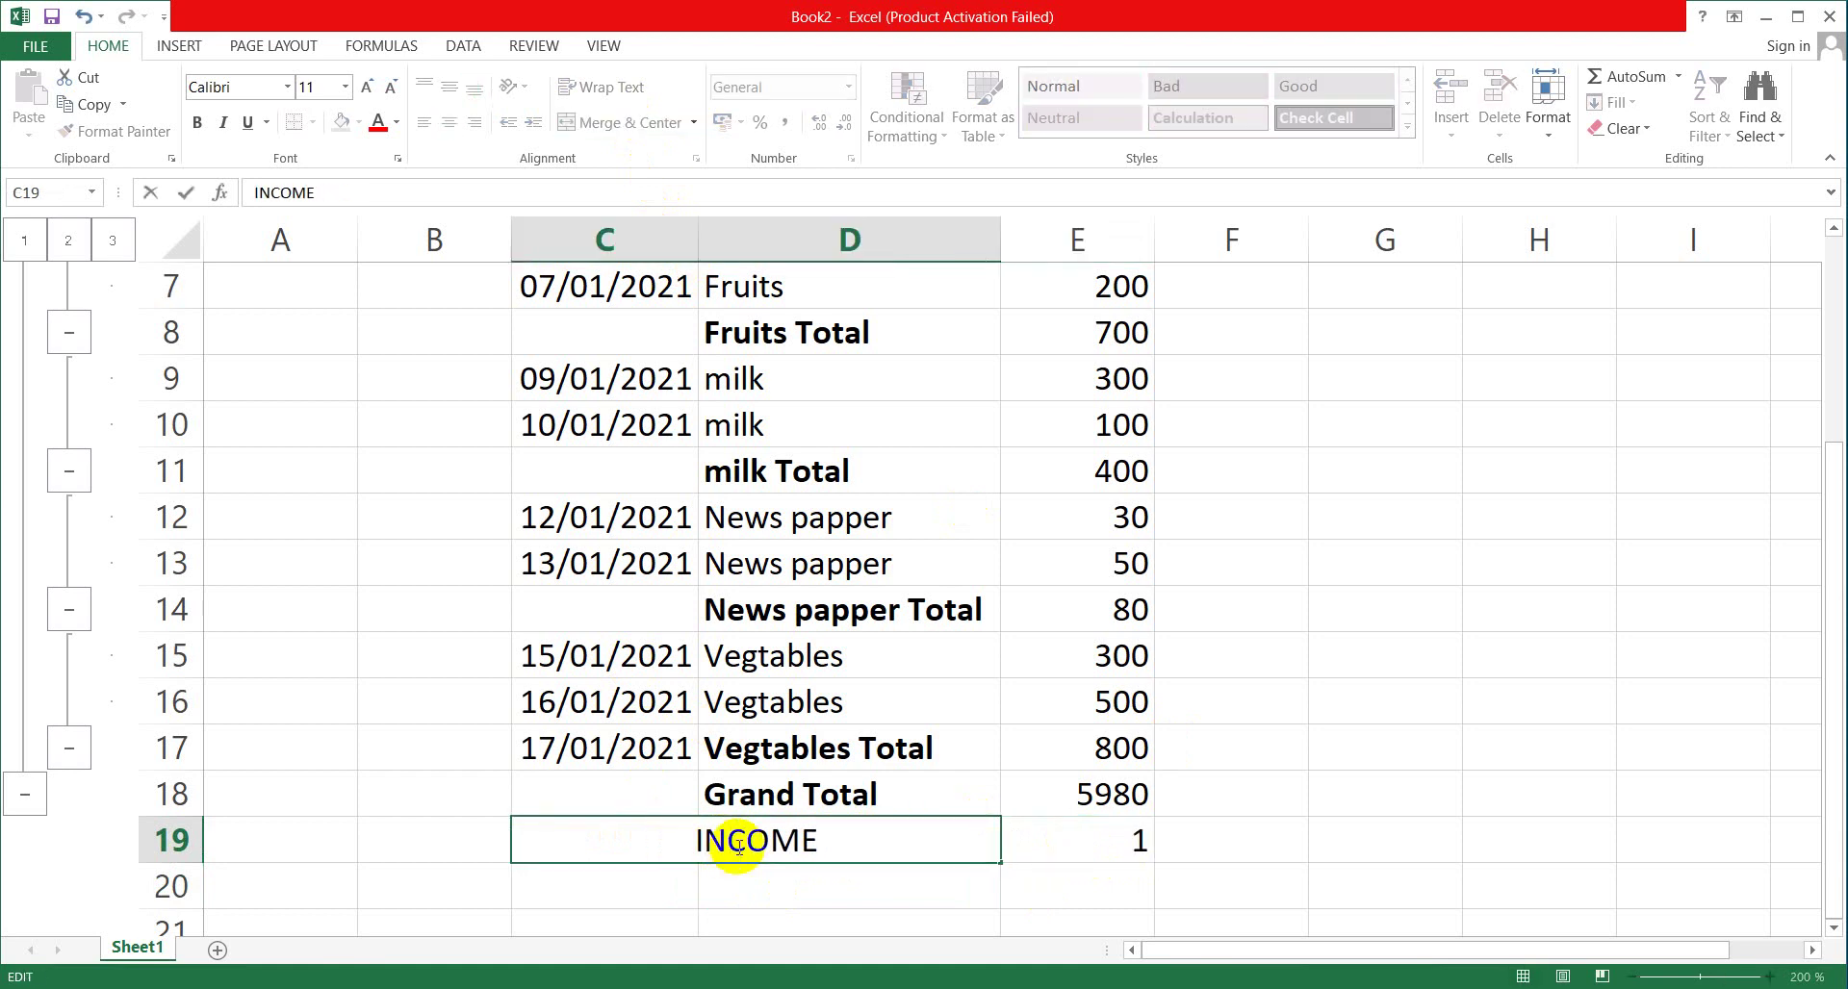
pyautogui.write('MONTH')
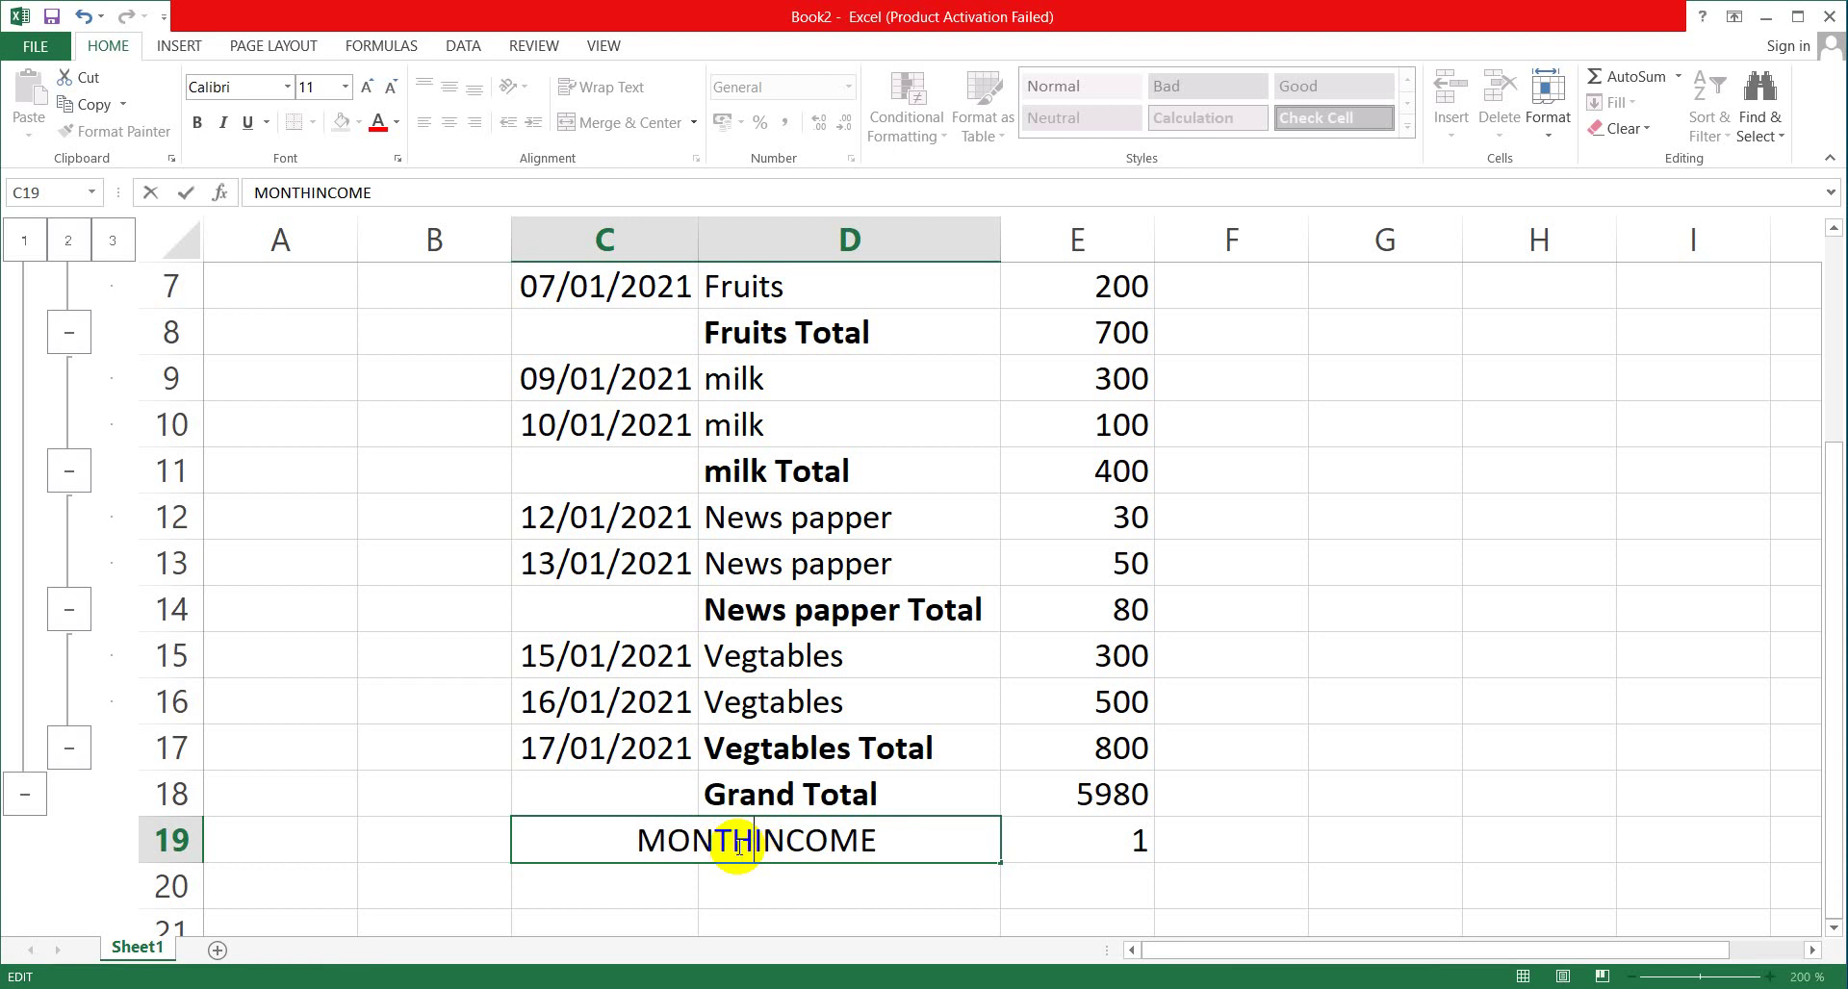
pyautogui.write('LY')
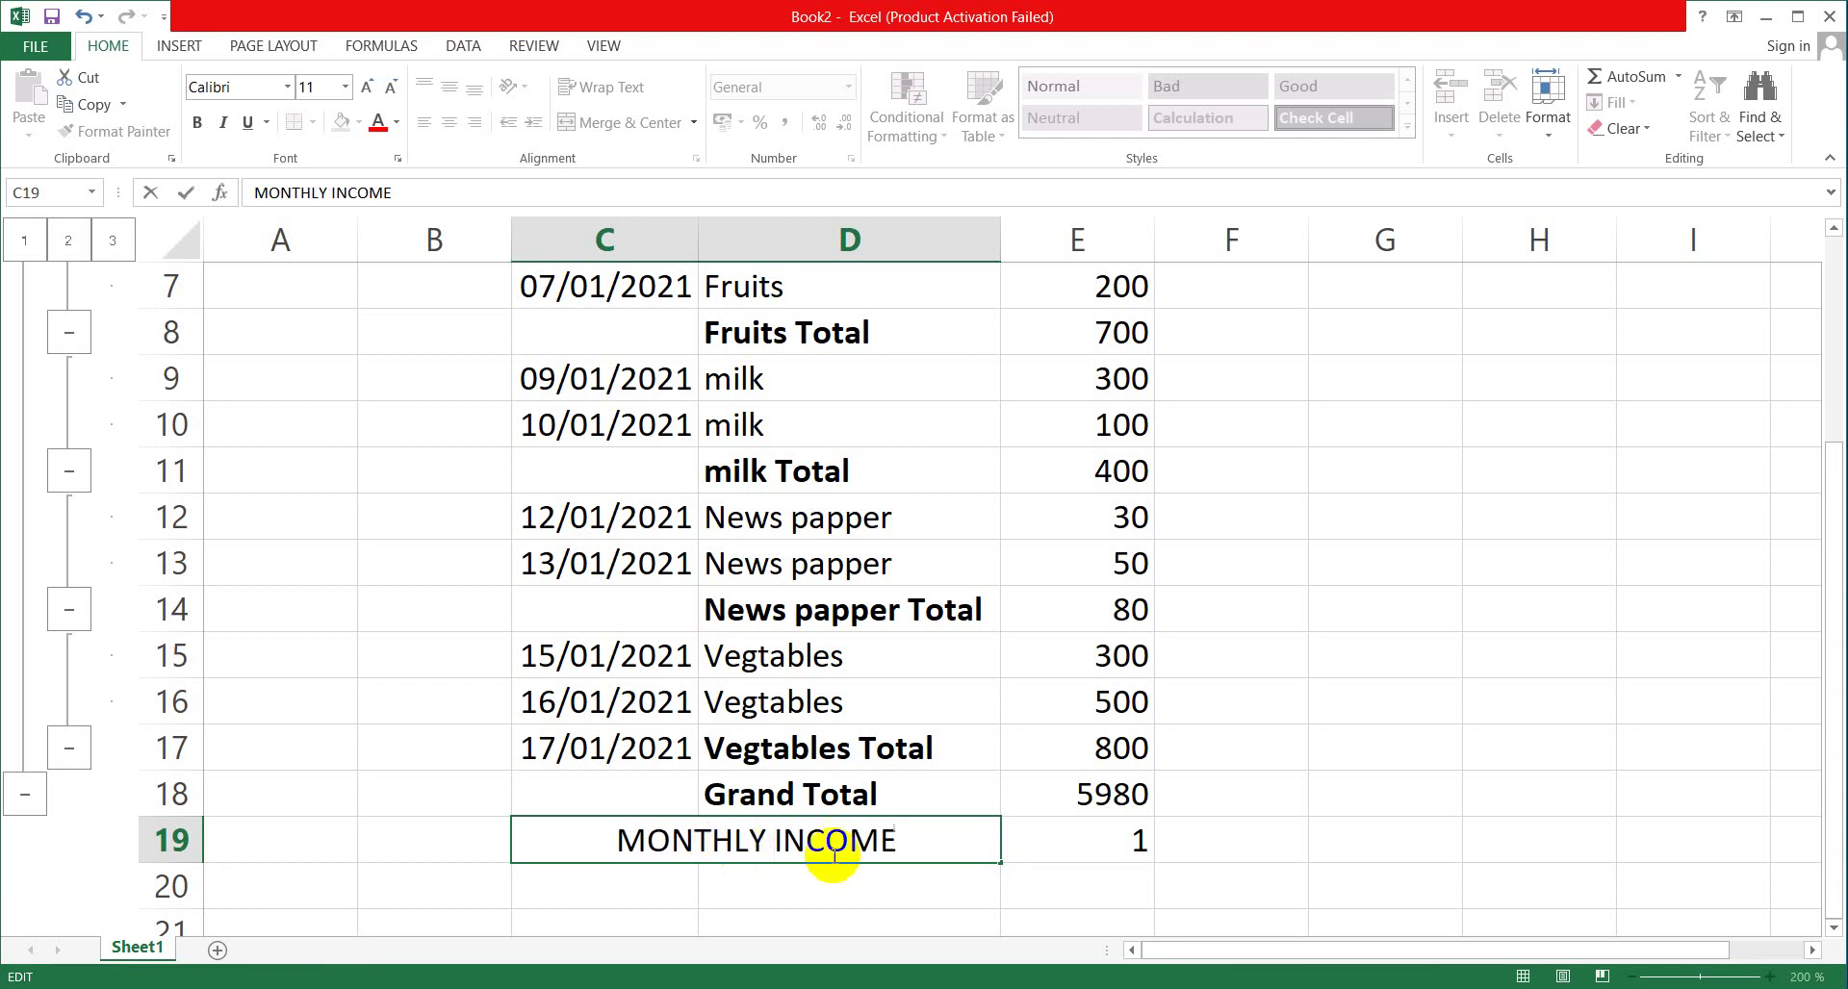
pyautogui.click(1076, 846)
# Enter 10000 as the monthly income amount in E19.
pyautogui.write('10')
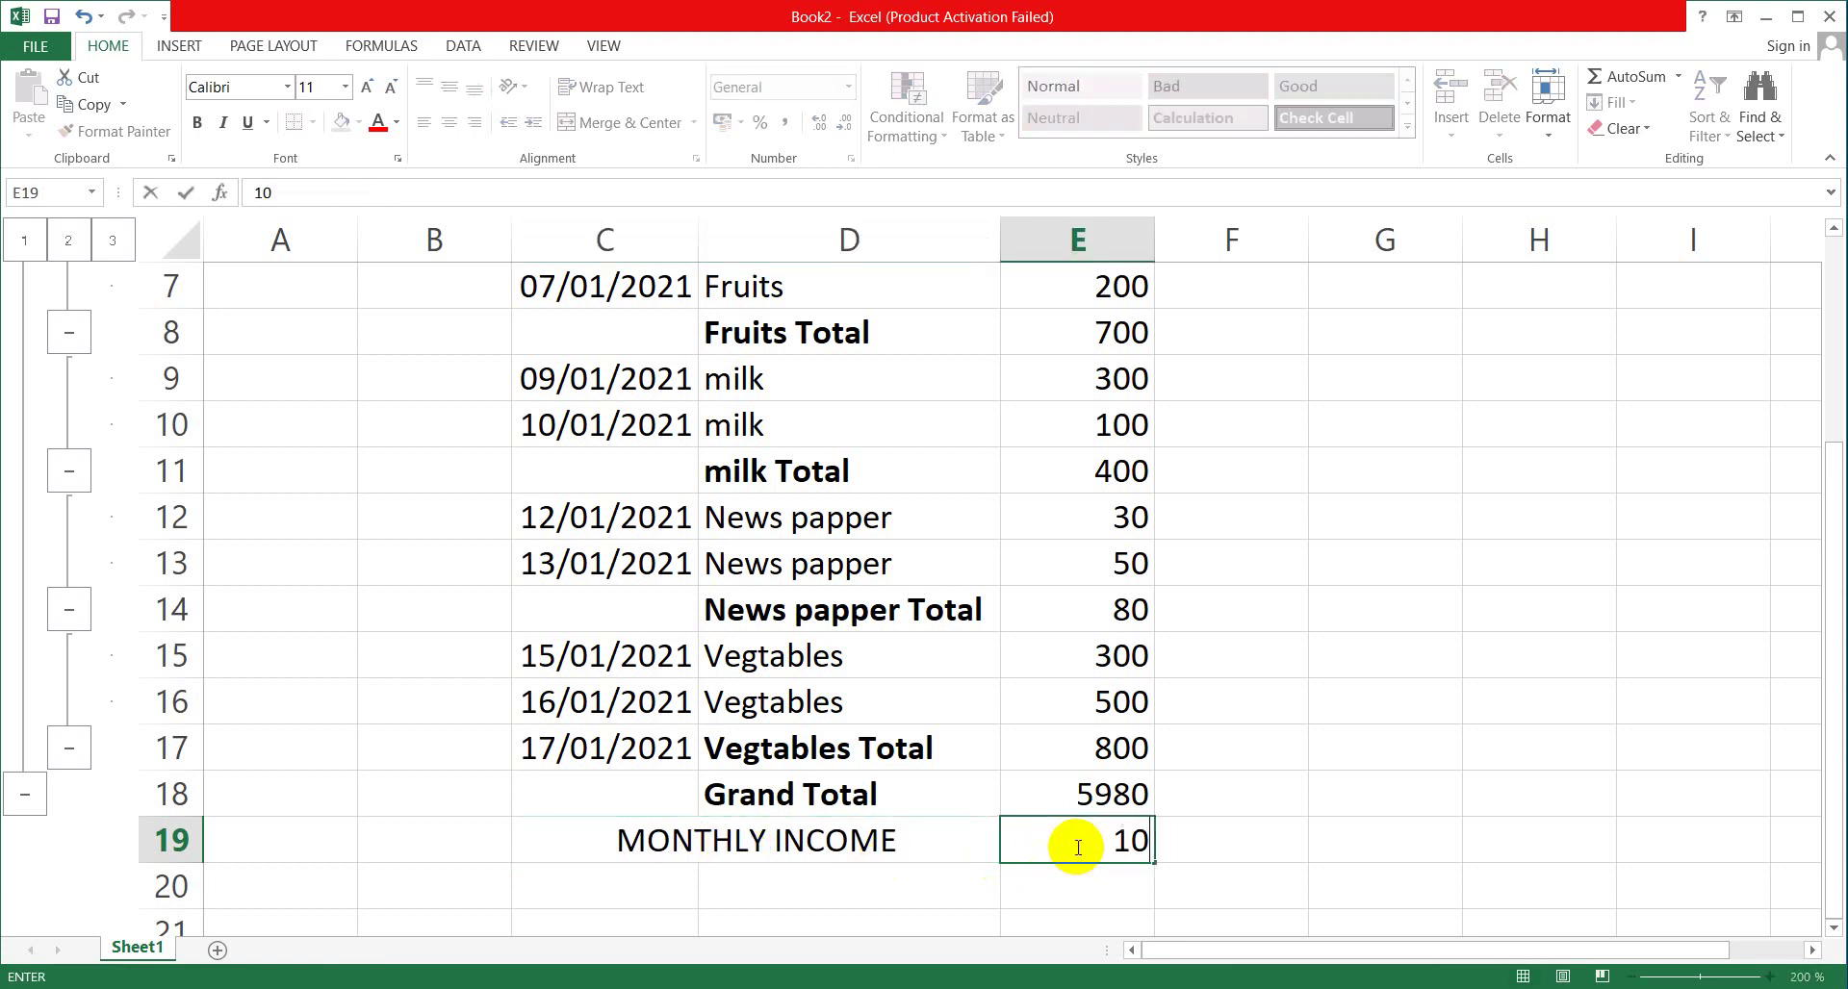
pyautogui.write('0000')
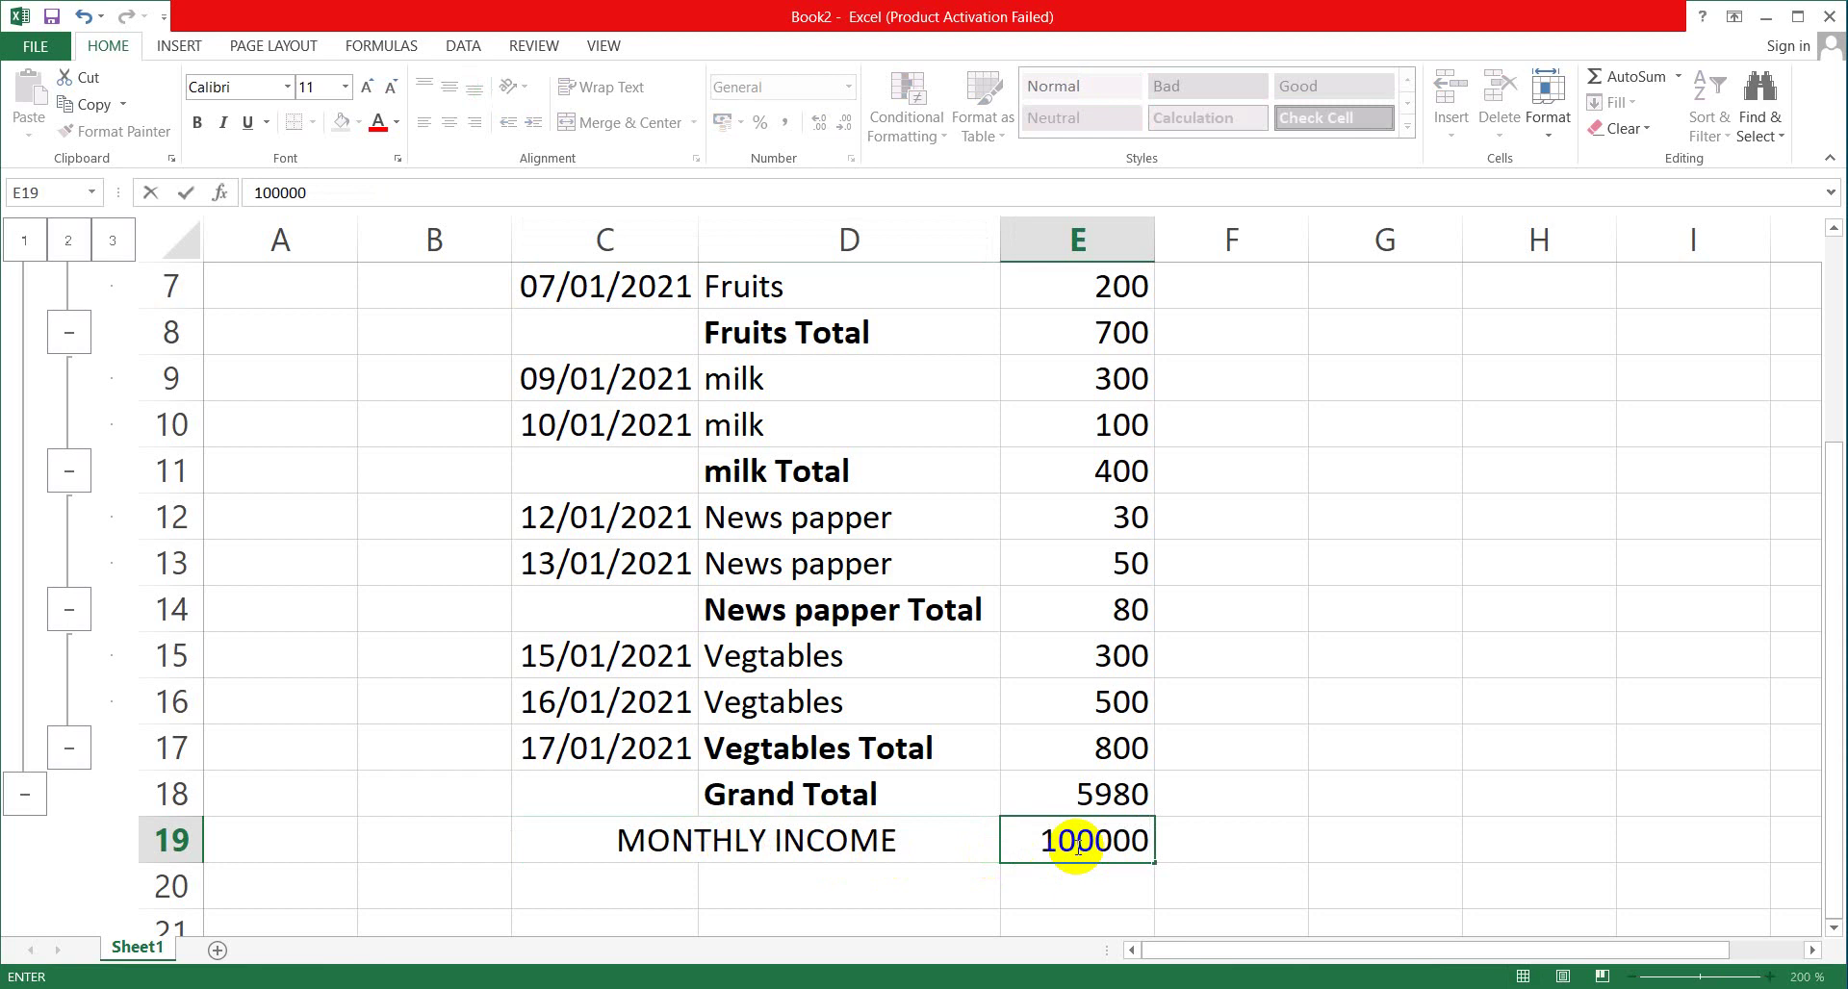
pyautogui.click(1077, 885)
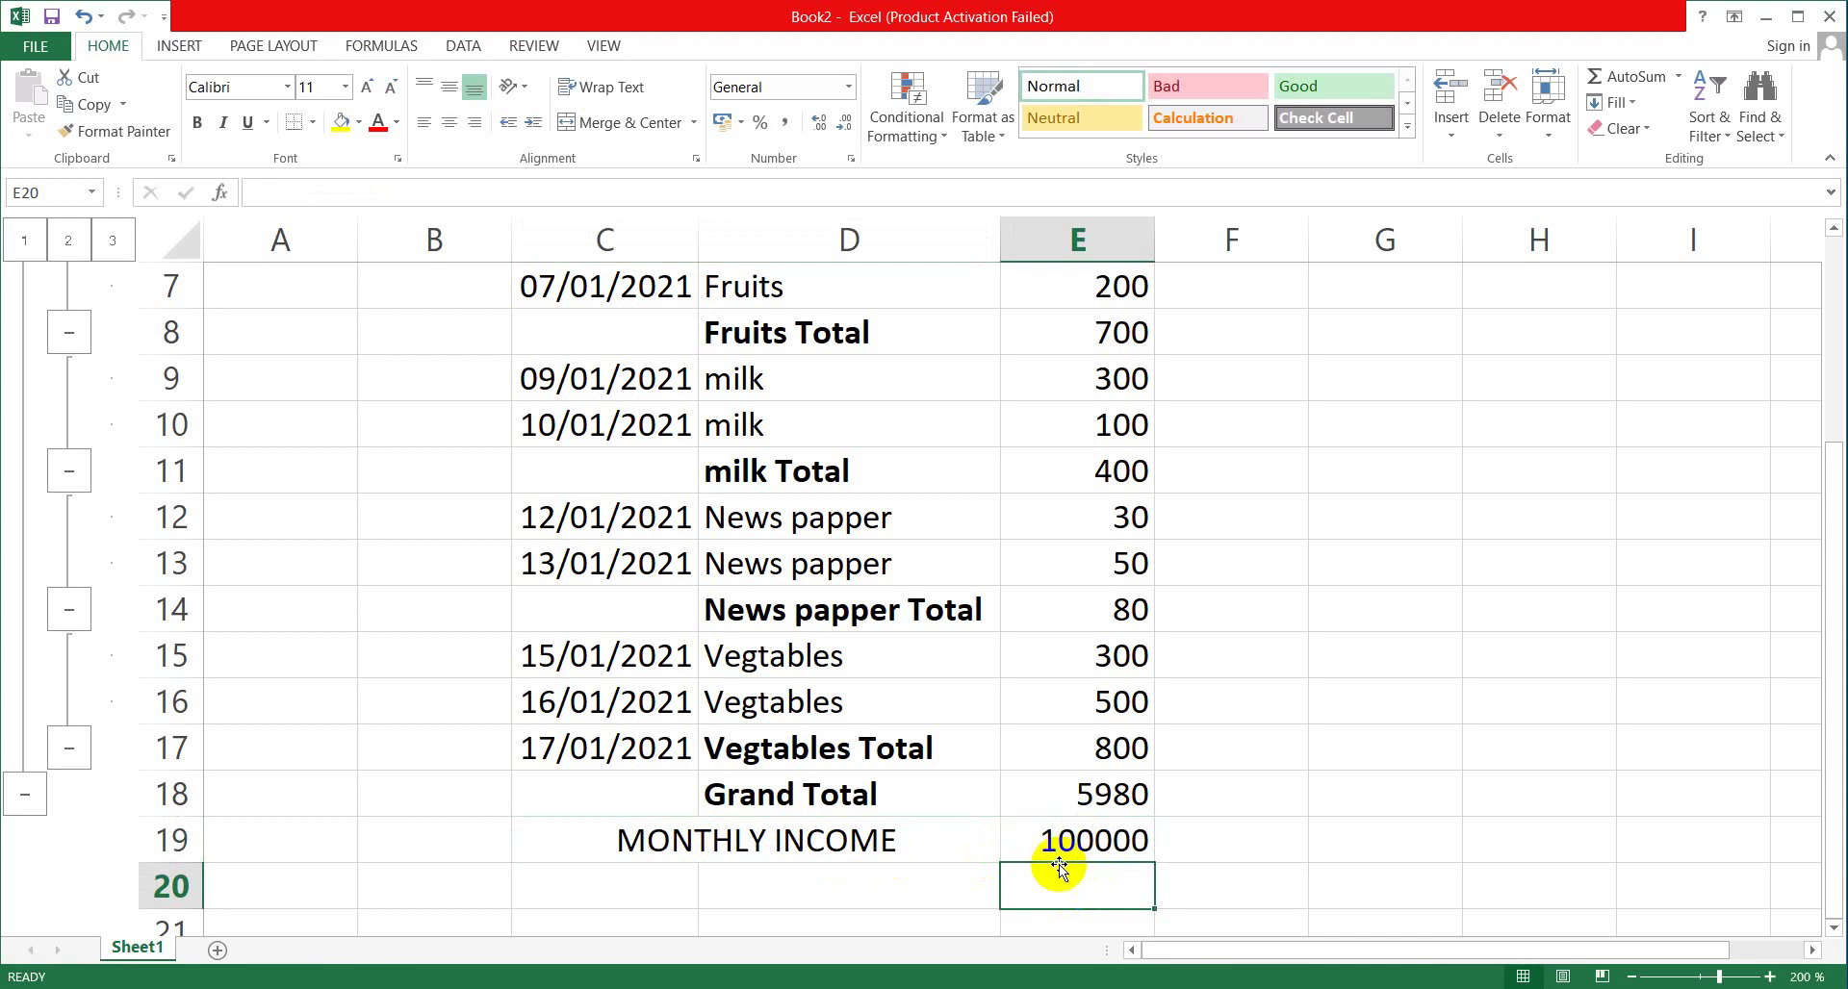
pyautogui.click(1143, 833)
pyautogui.doubleClick(1146, 831)
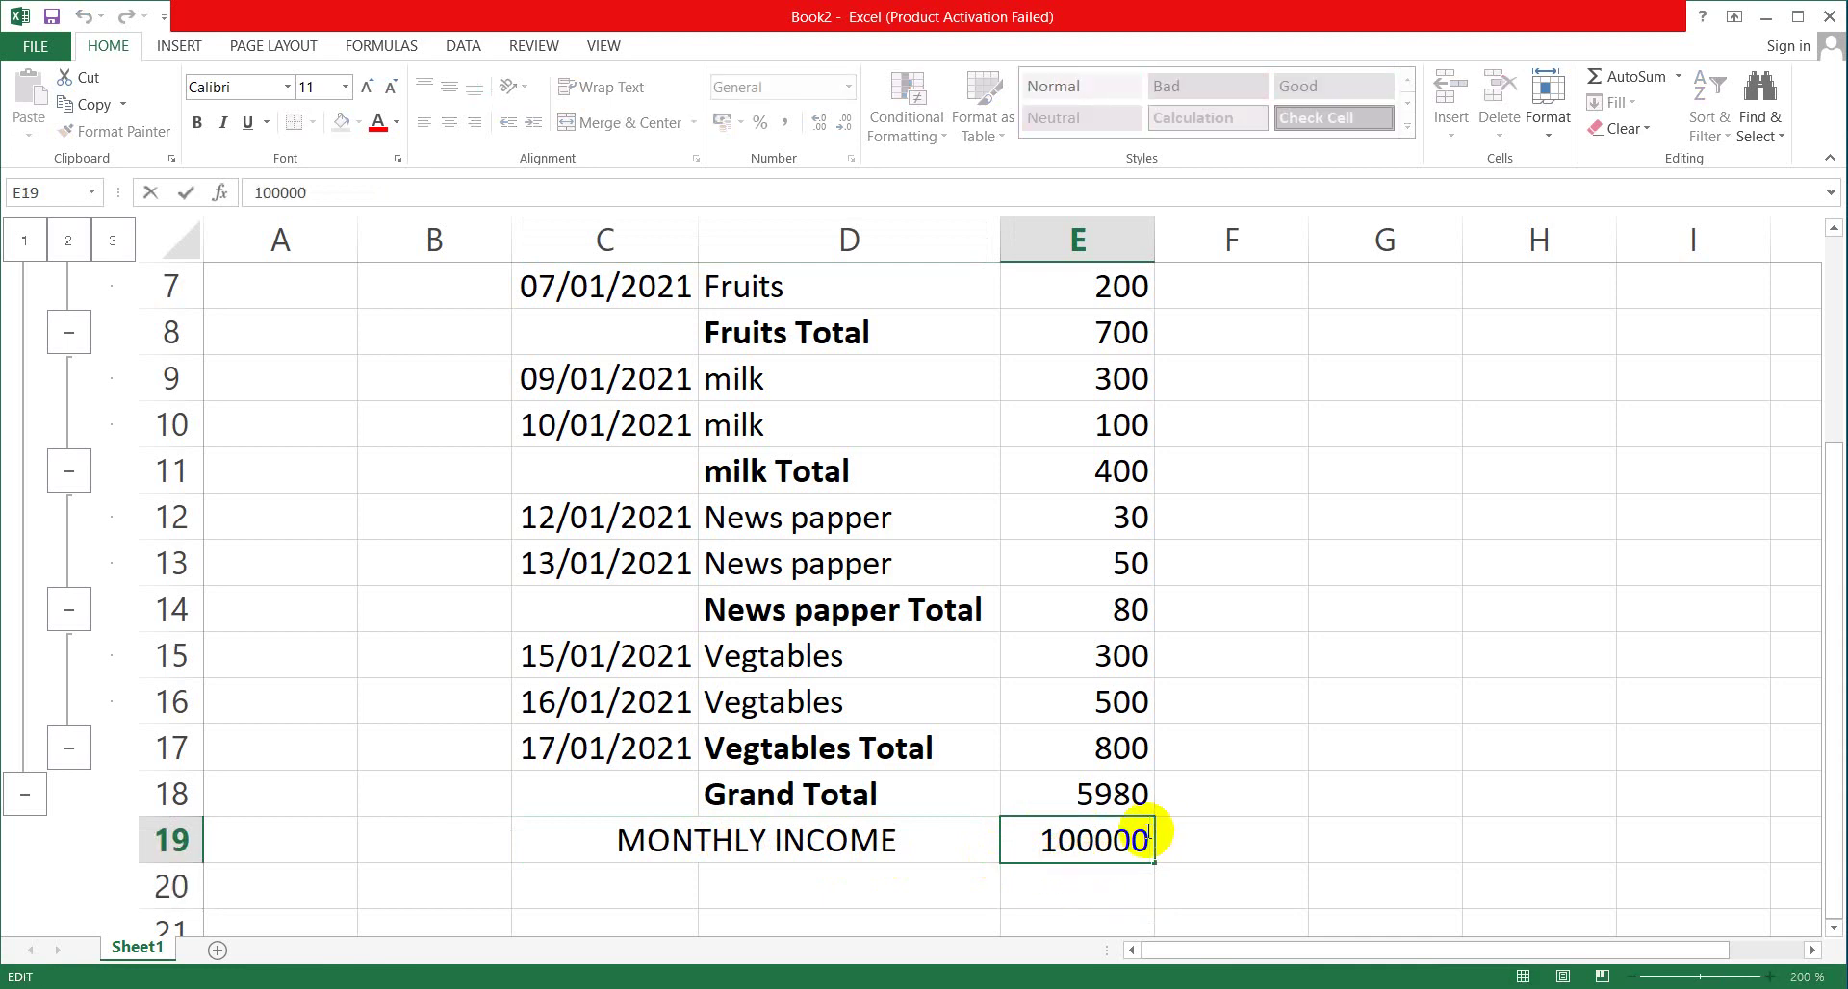
pyautogui.press('BackSpace')
pyautogui.click(1112, 890)
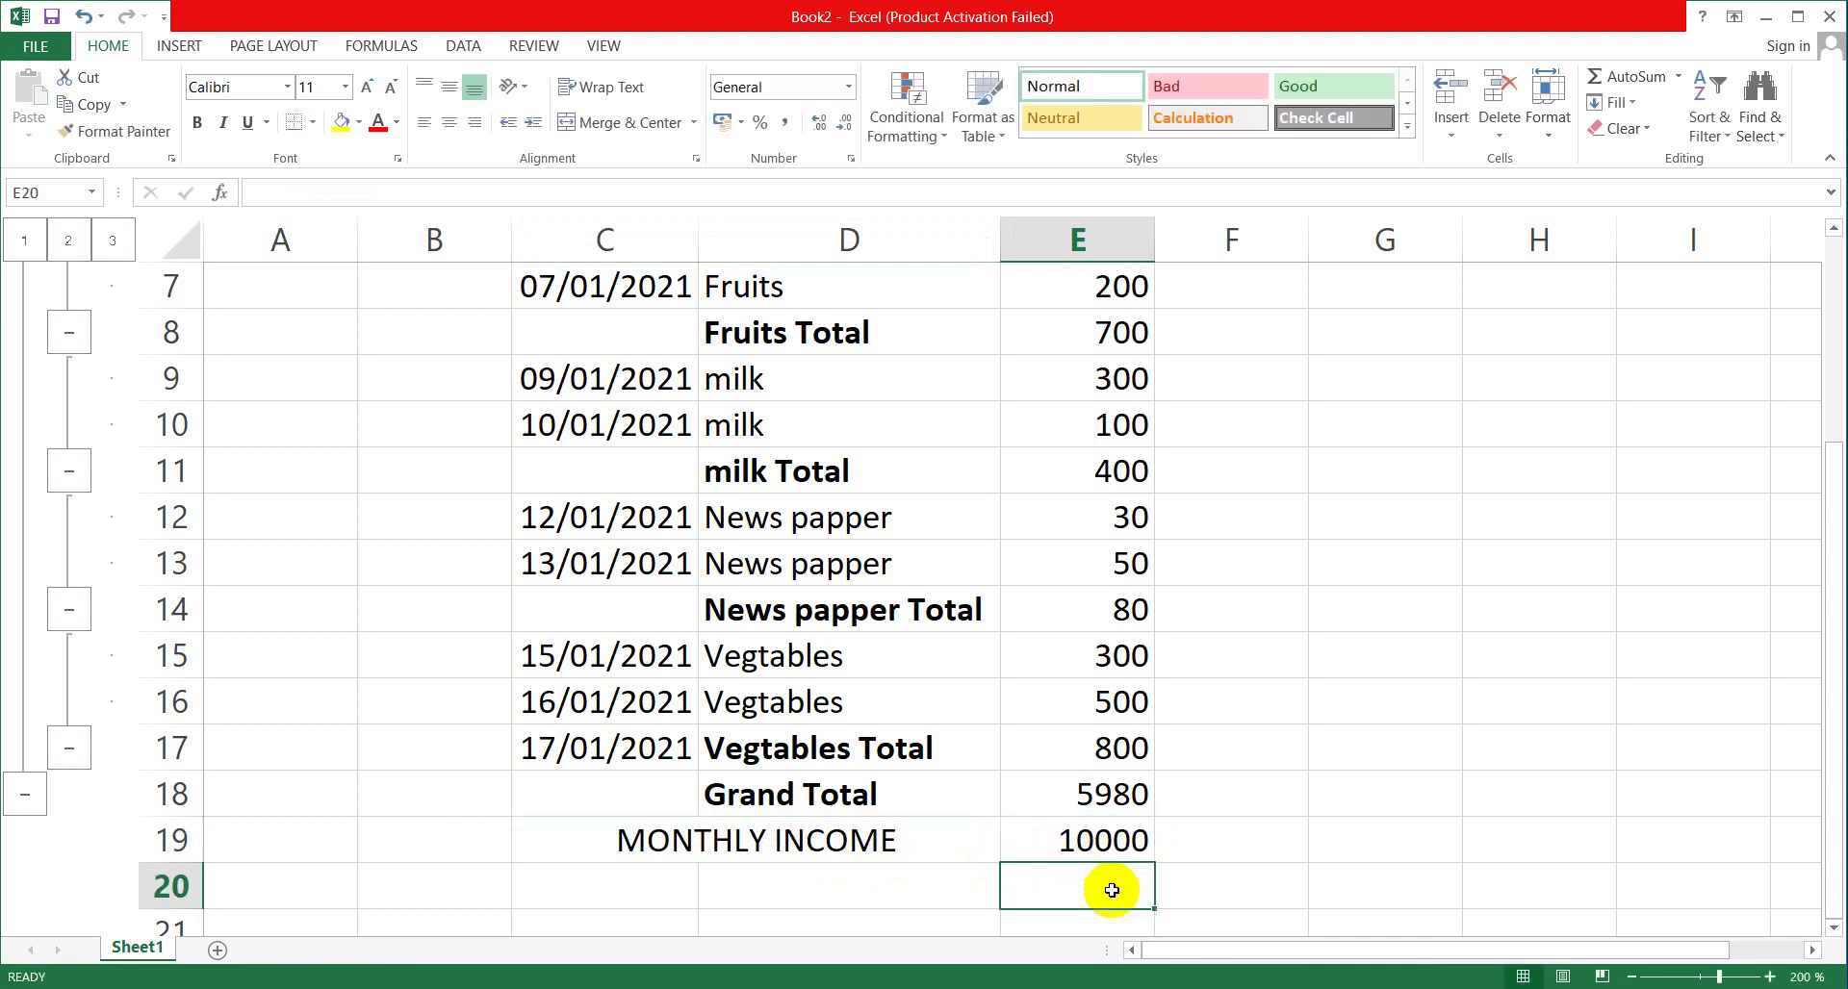
pyautogui.click(1080, 798)
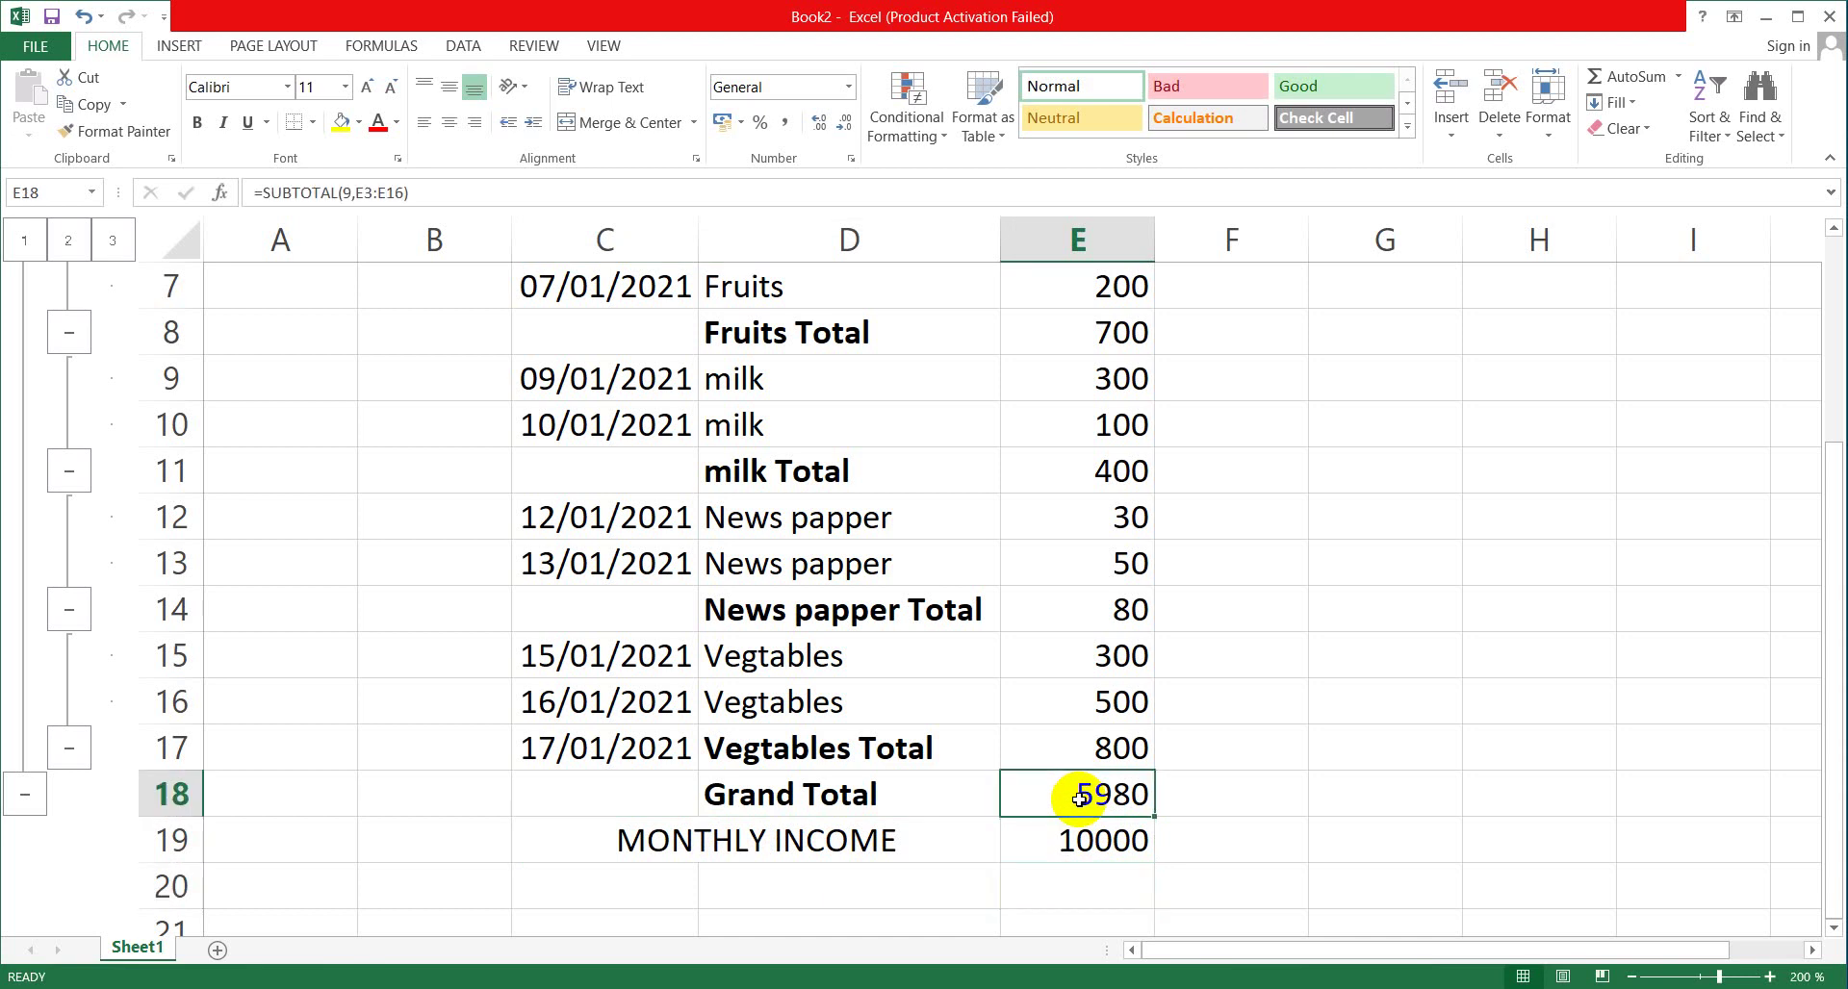
pyautogui.click(906, 898)
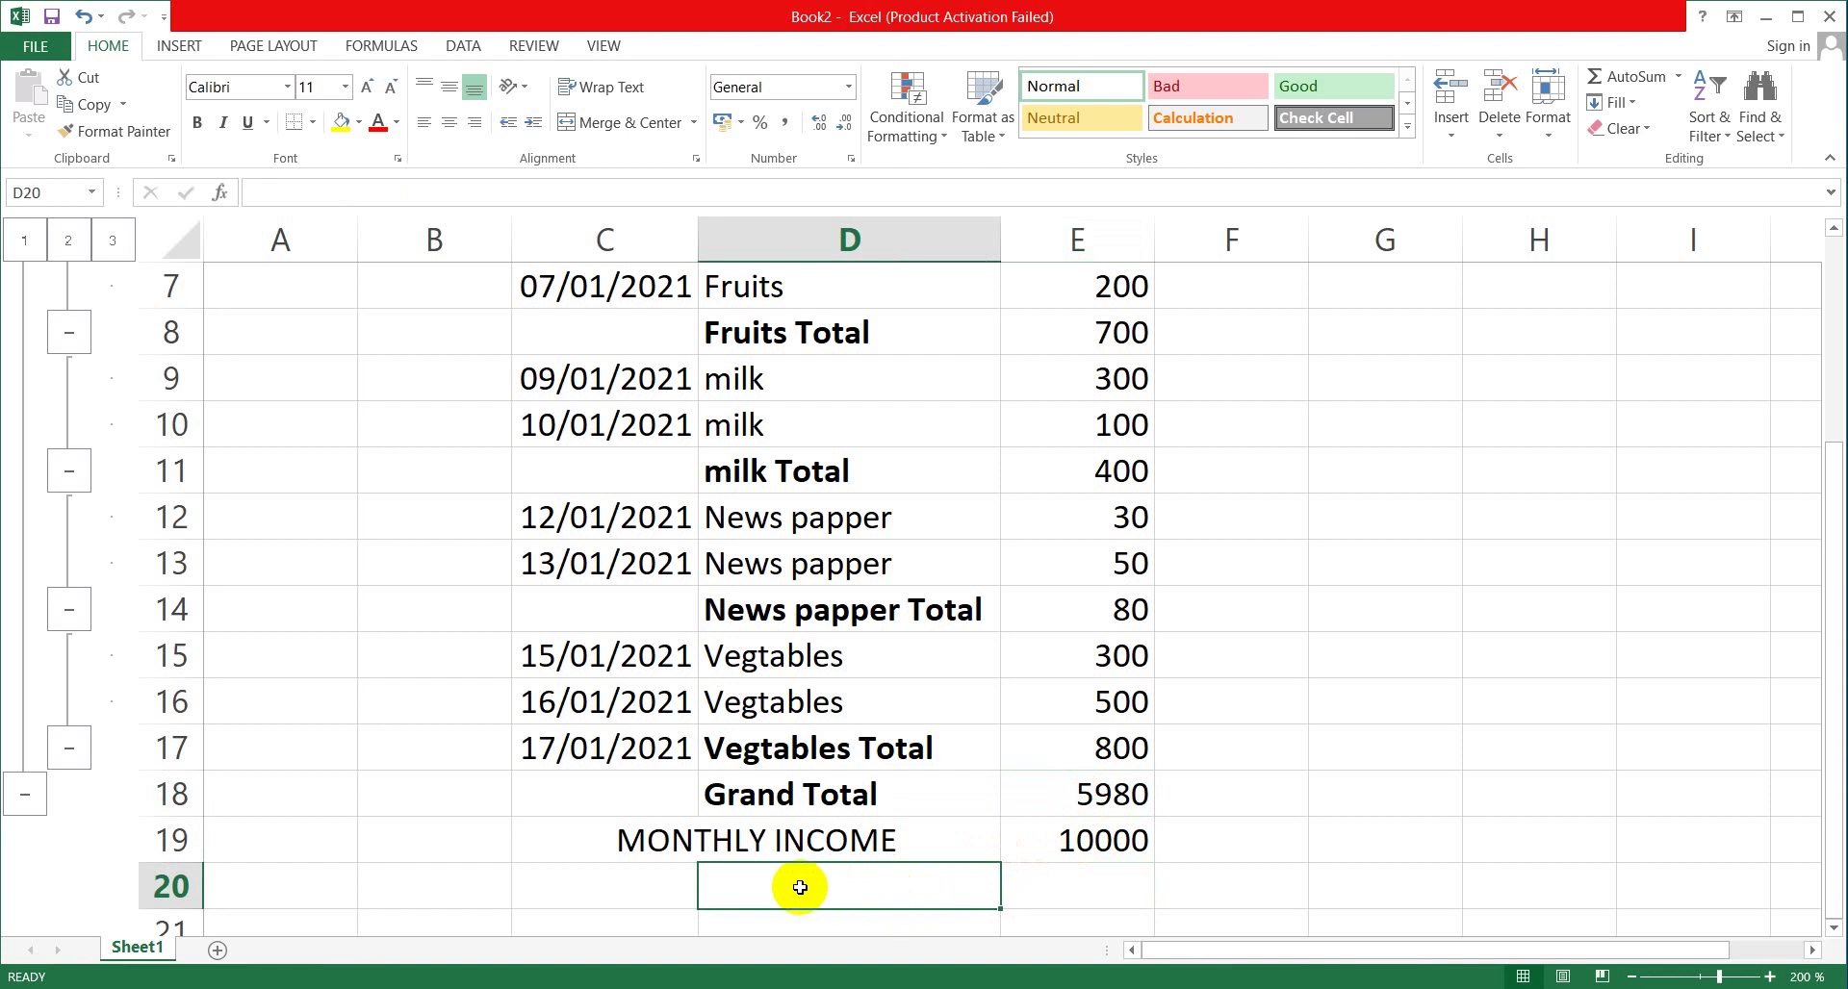
# Label D20 RAMAINING AMNT and compute E20 as =E19-E18, giving 4020.
pyautogui.write('RAMA')
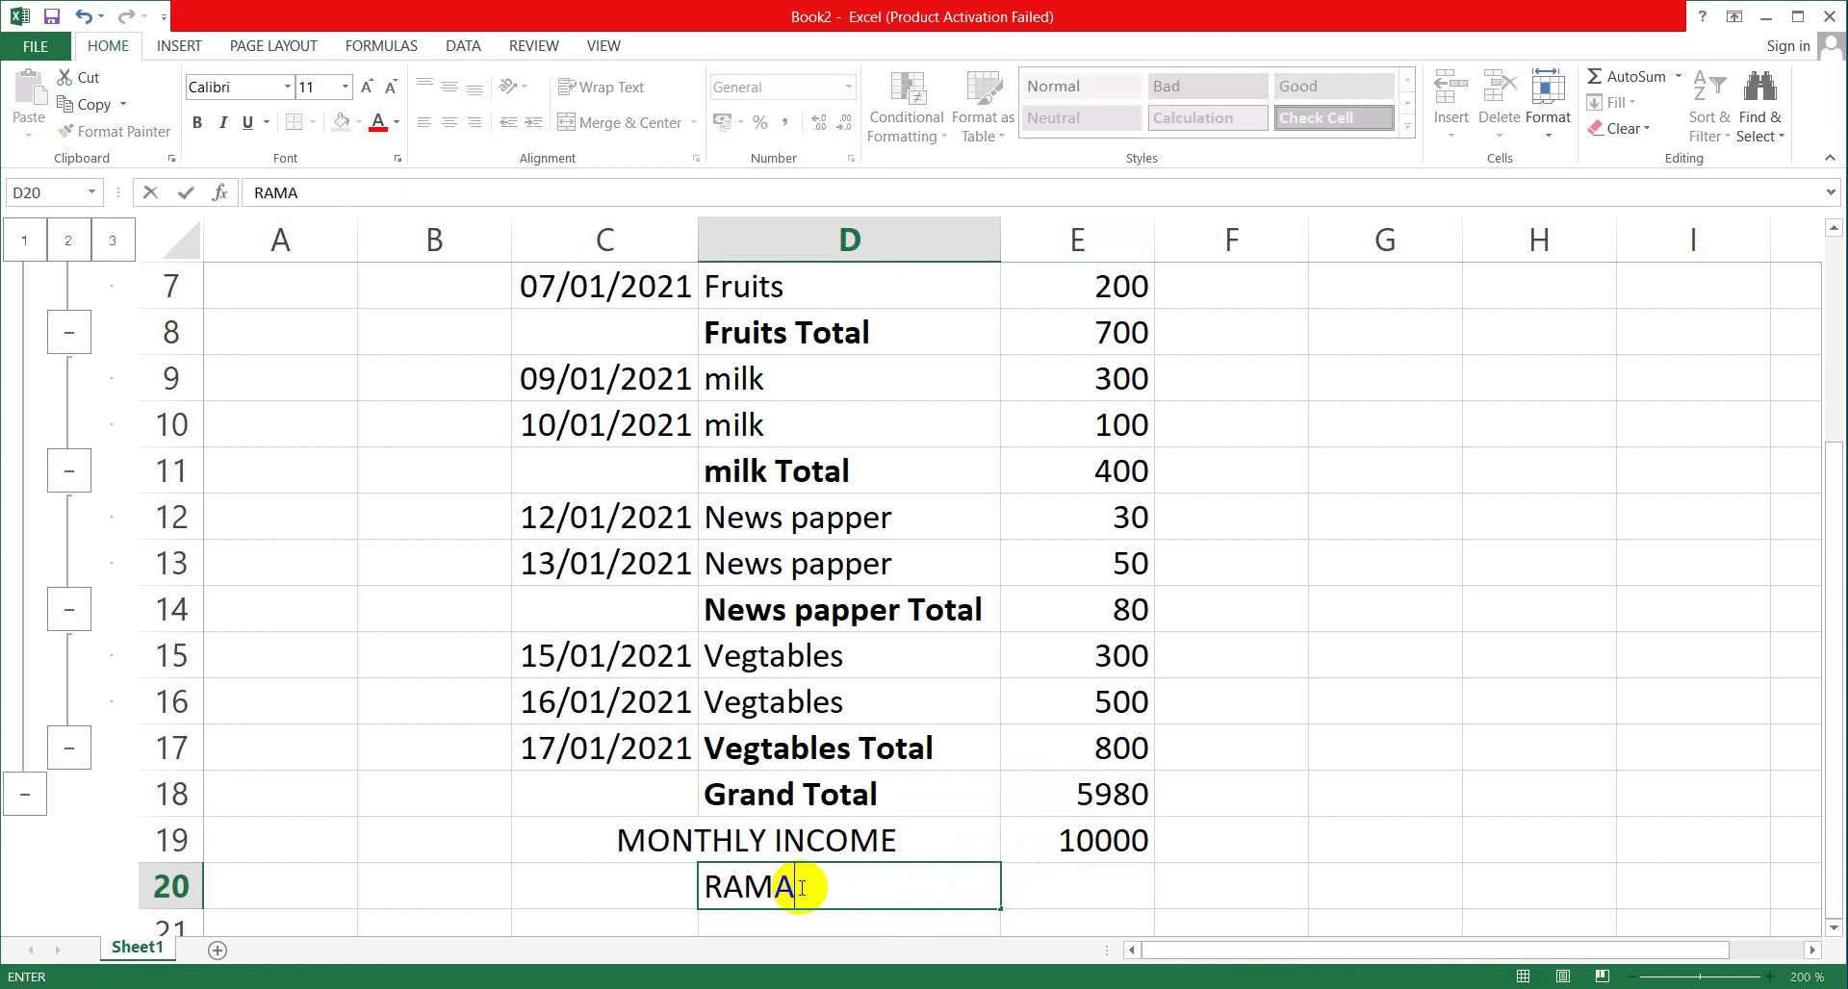
pyautogui.write('INING A')
pyautogui.write('MNT')
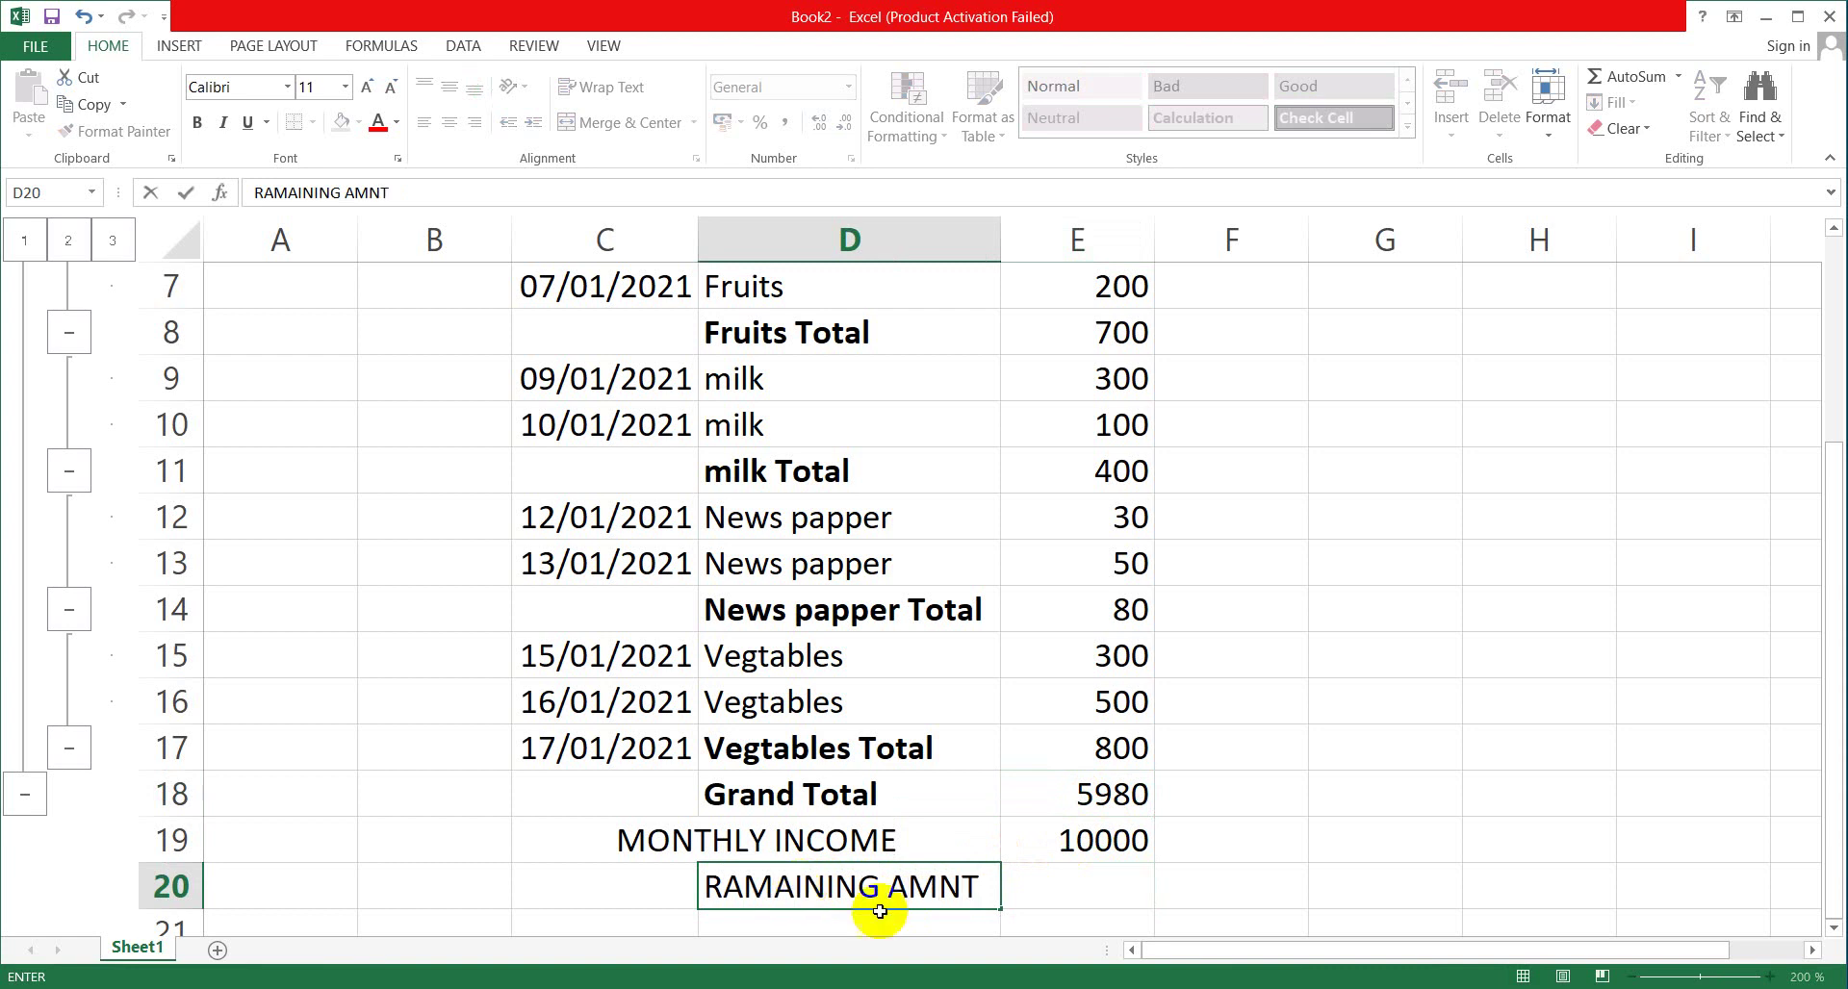
pyautogui.click(1059, 894)
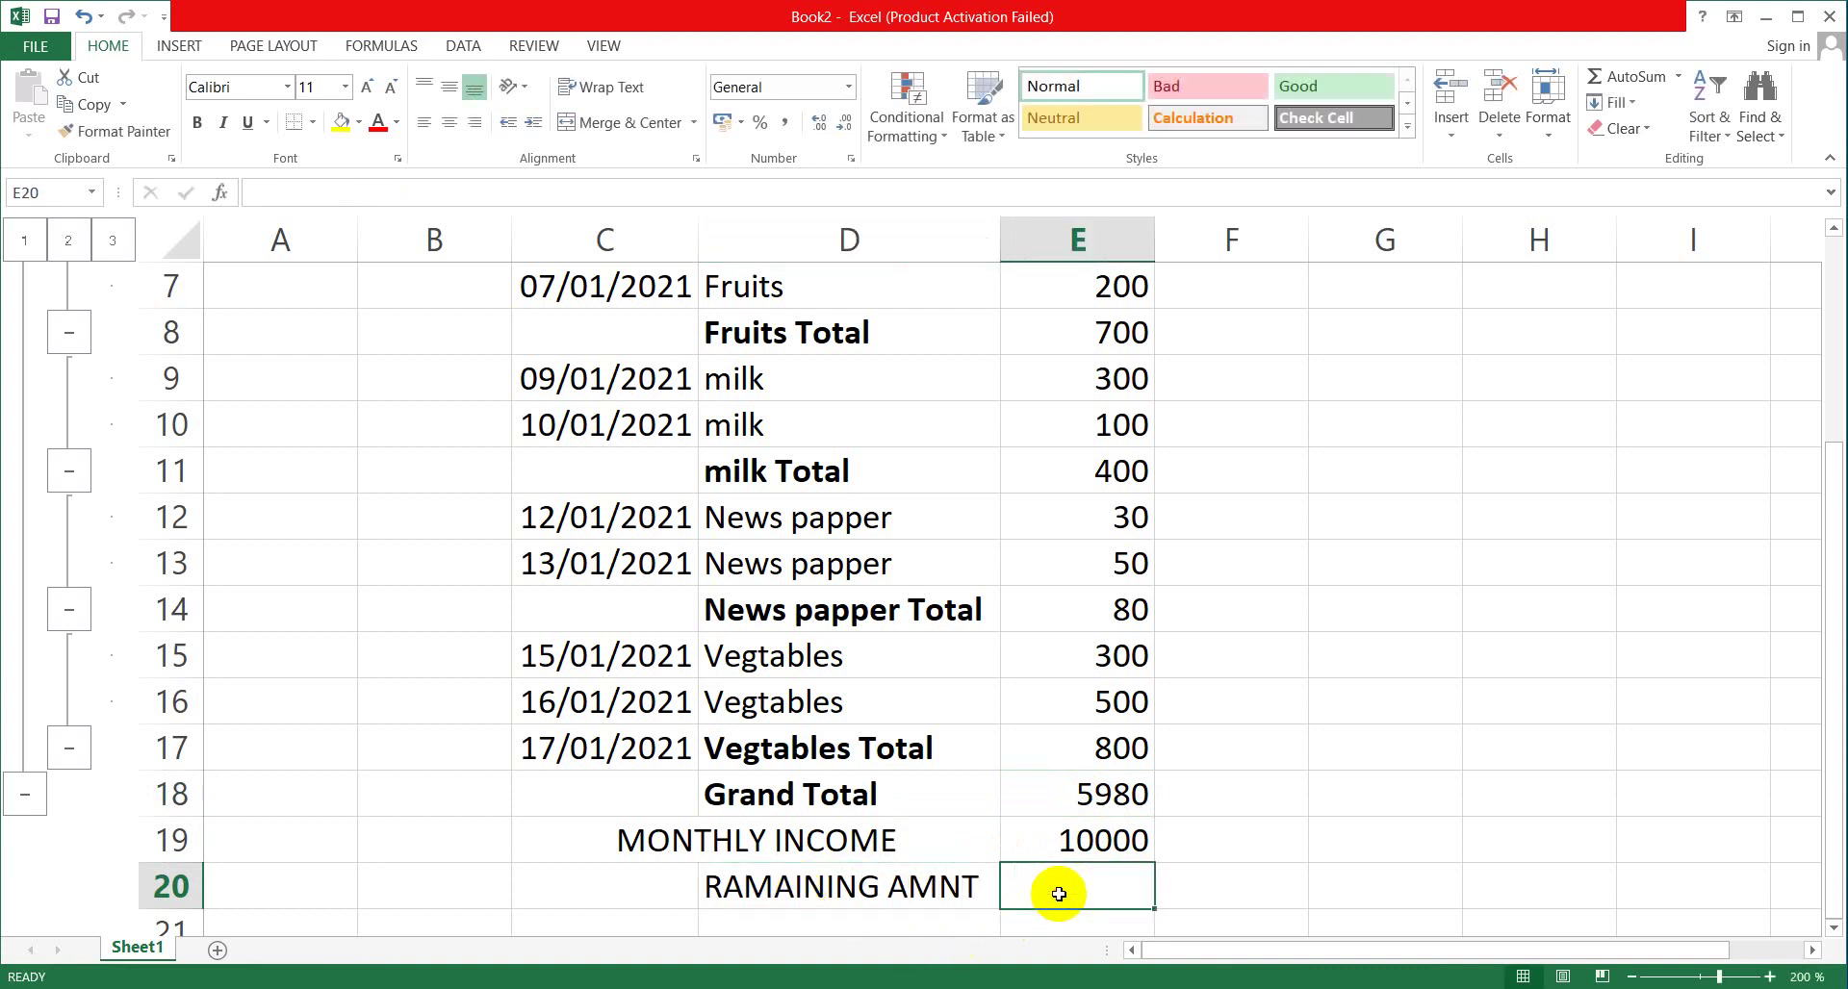
pyautogui.write('=')
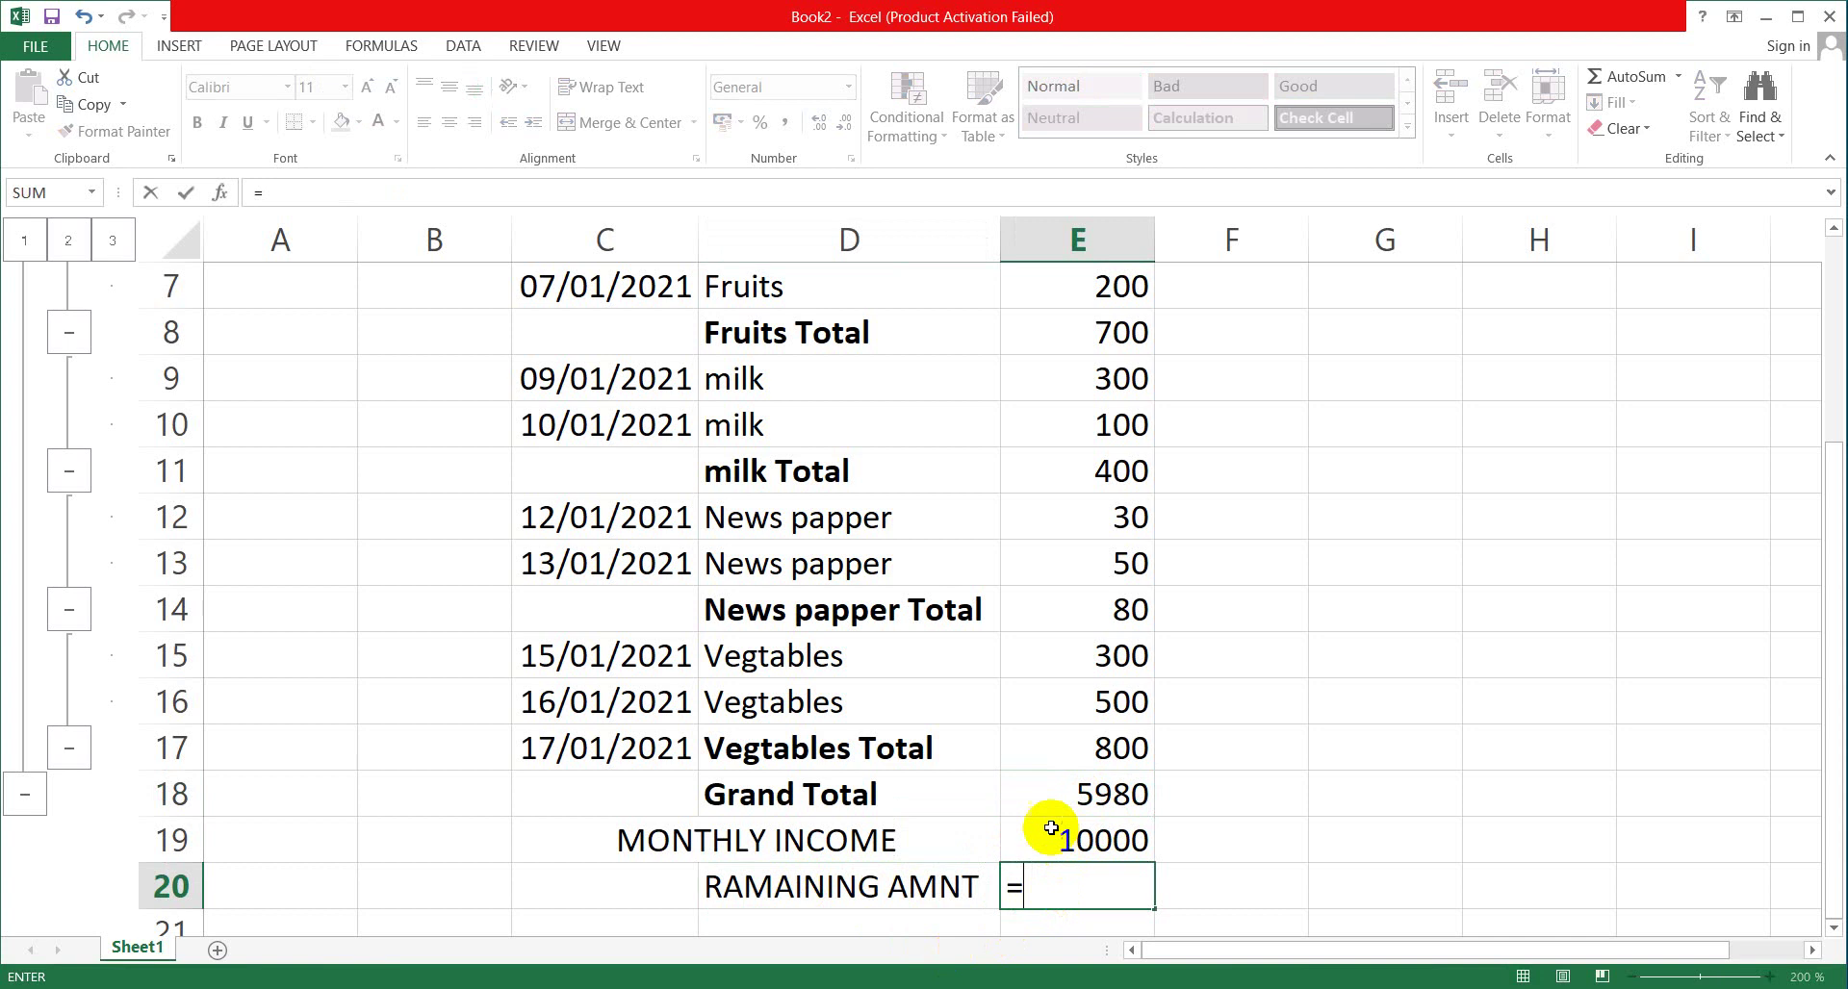
pyautogui.click(1049, 841)
pyautogui.click(1049, 842)
pyautogui.write('-')
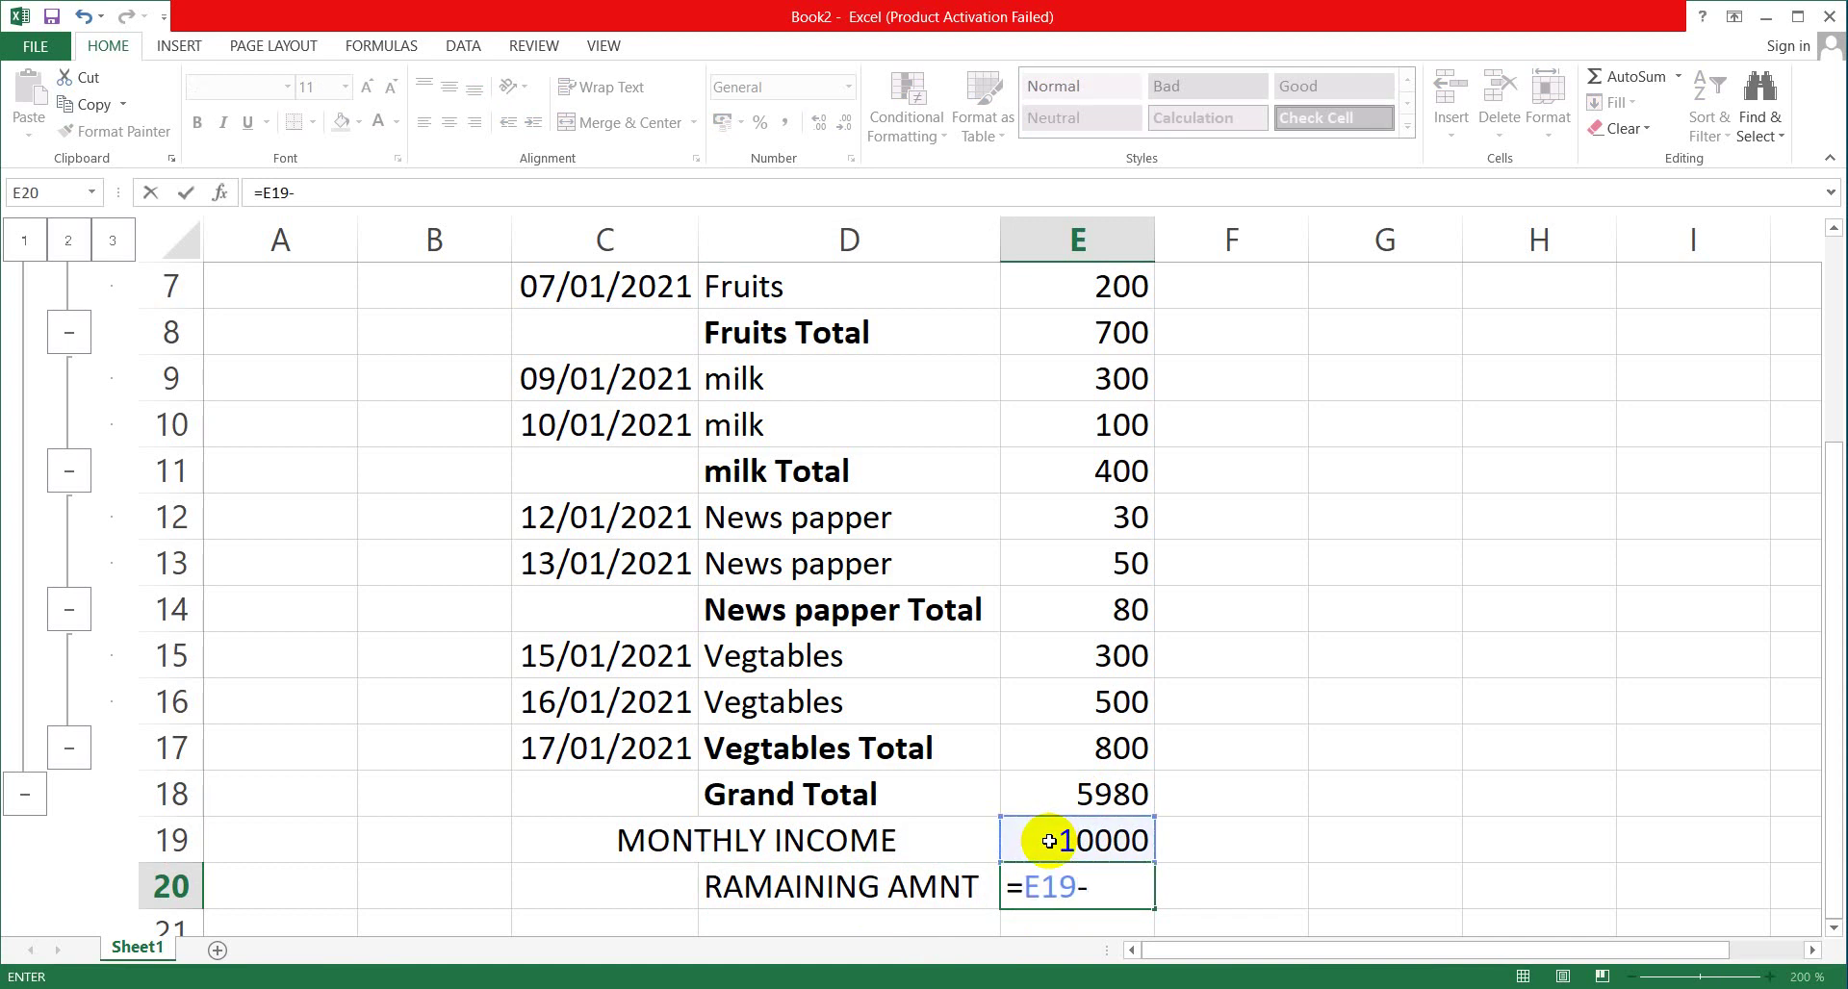
pyautogui.click(1050, 796)
pyautogui.press('Return')
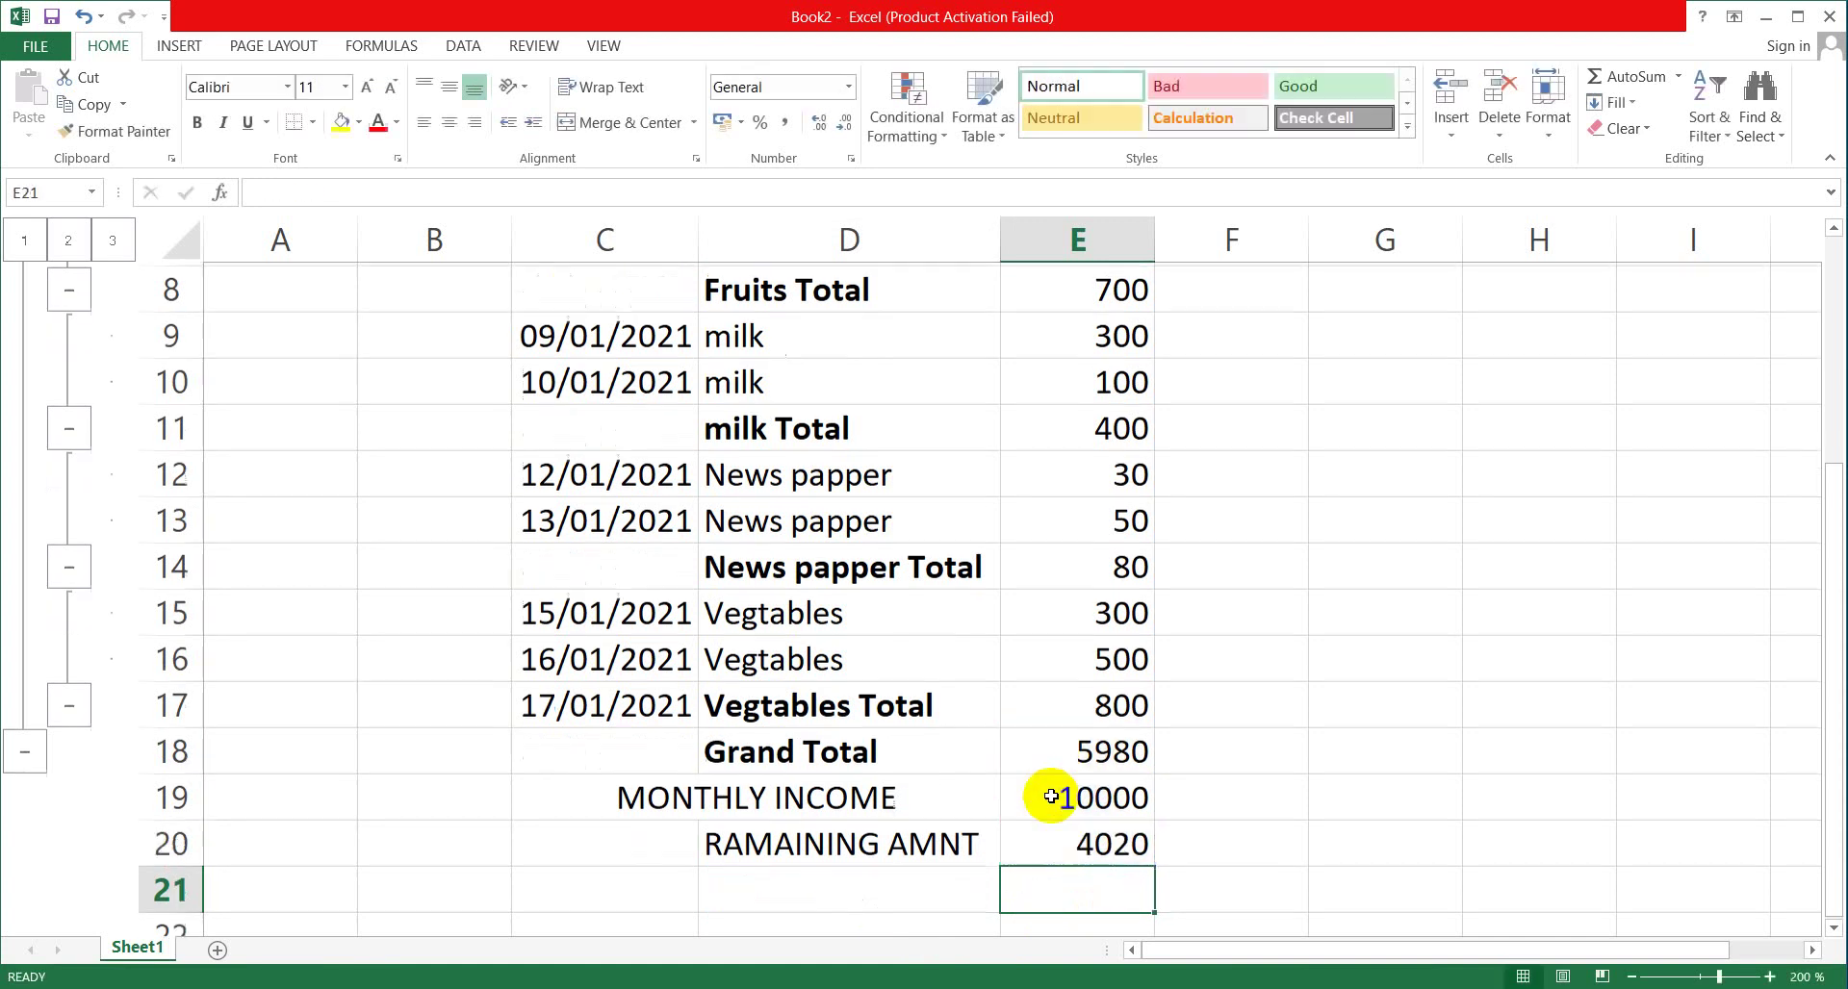
pyautogui.click(1087, 841)
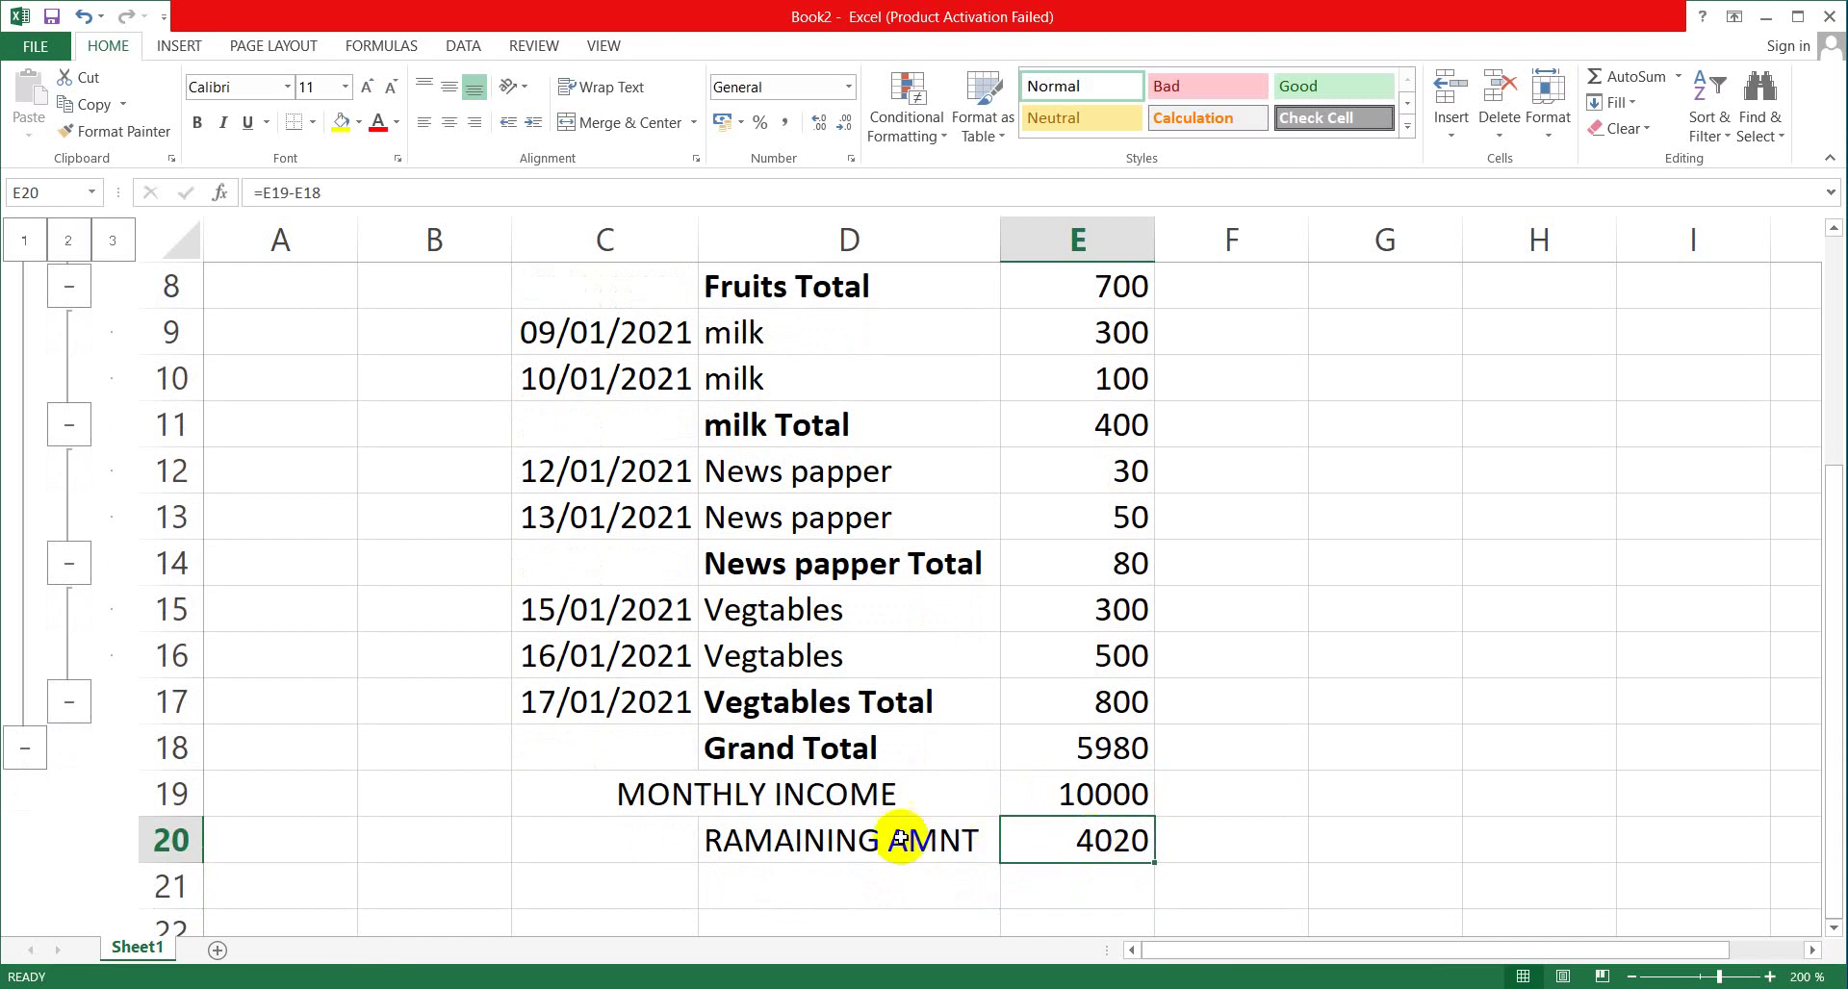
pyautogui.moveTo(895, 841); pyautogui.dragTo(666, 833)
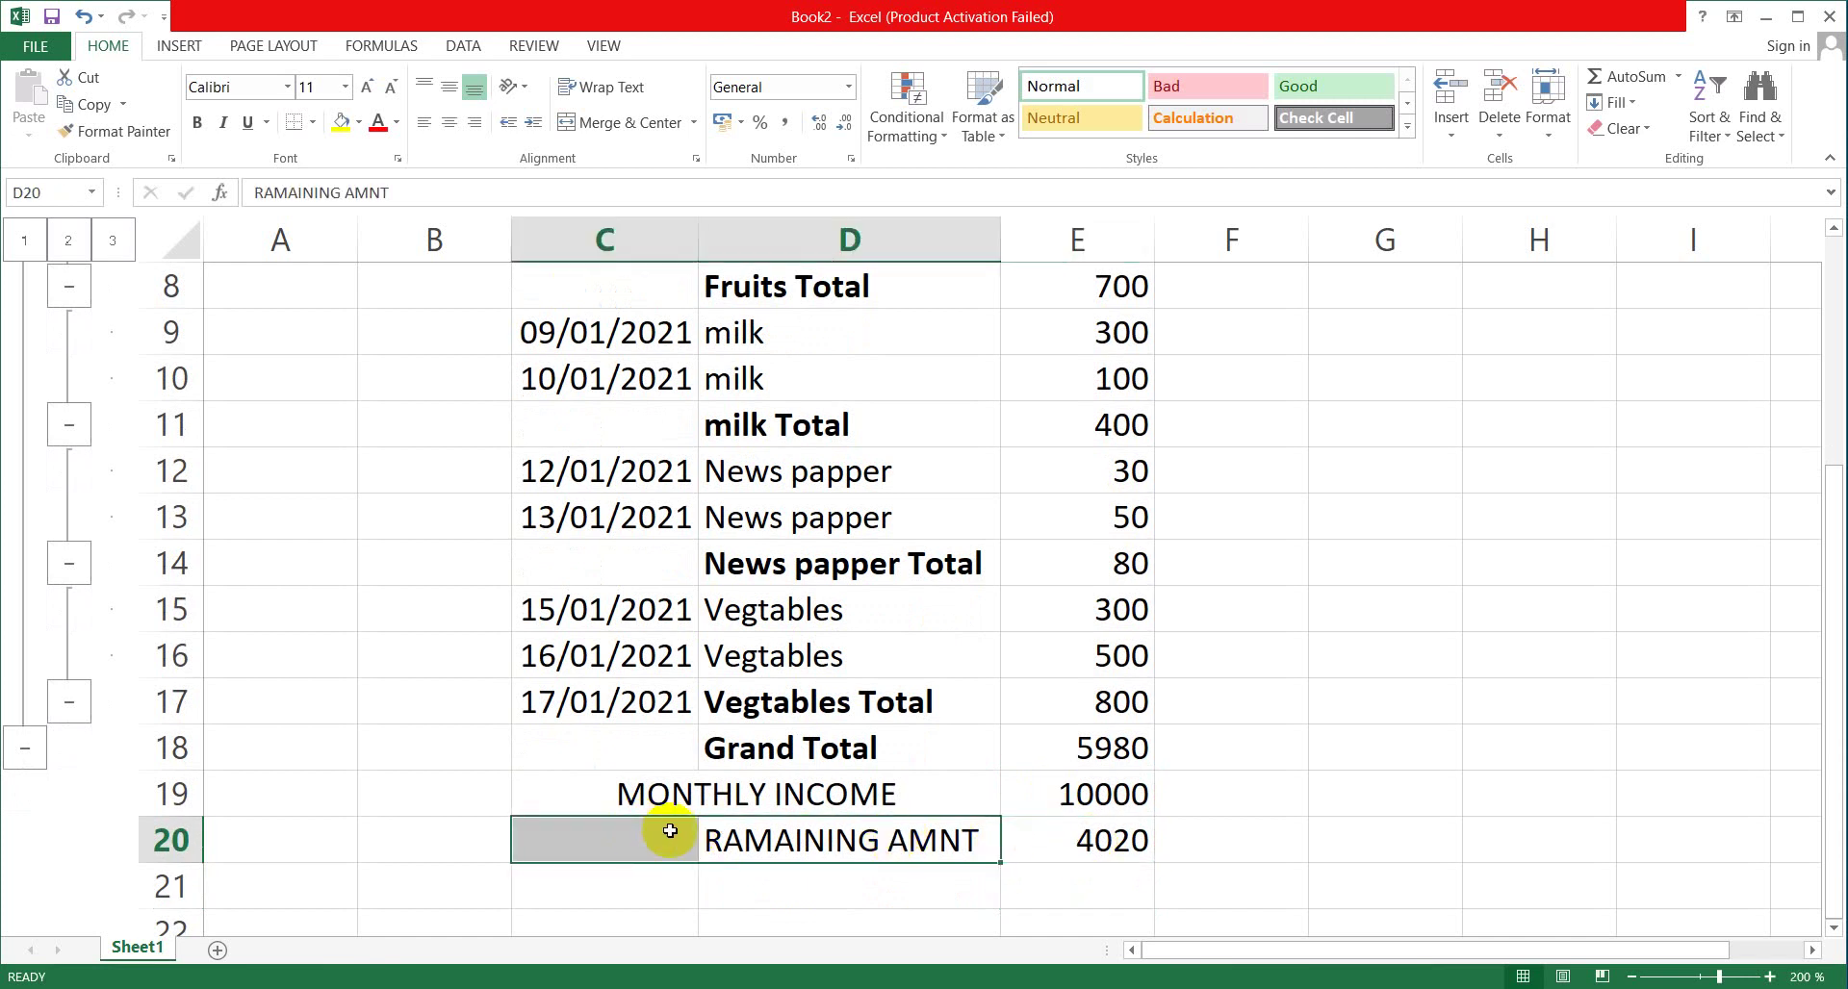
# Merge and centre the RAMAINING AMNT label across C20:D20 and colour it red.
pyautogui.click(398, 122)
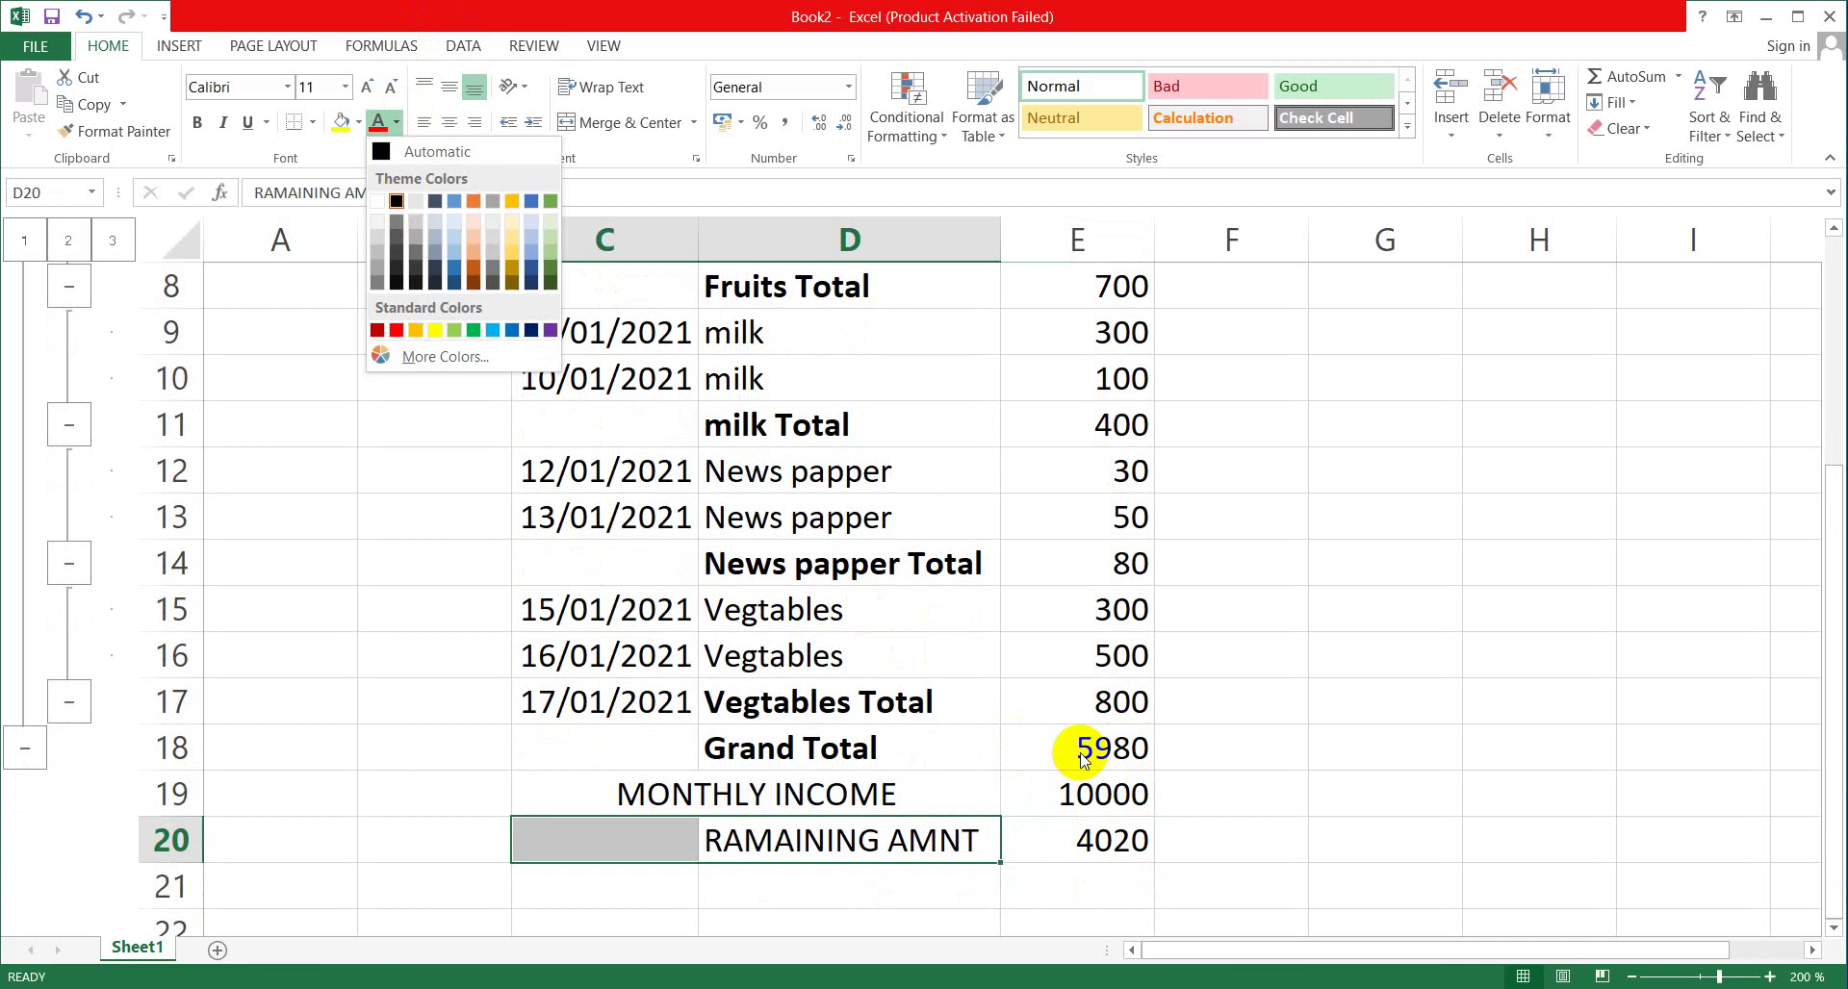
pyautogui.click(610, 126)
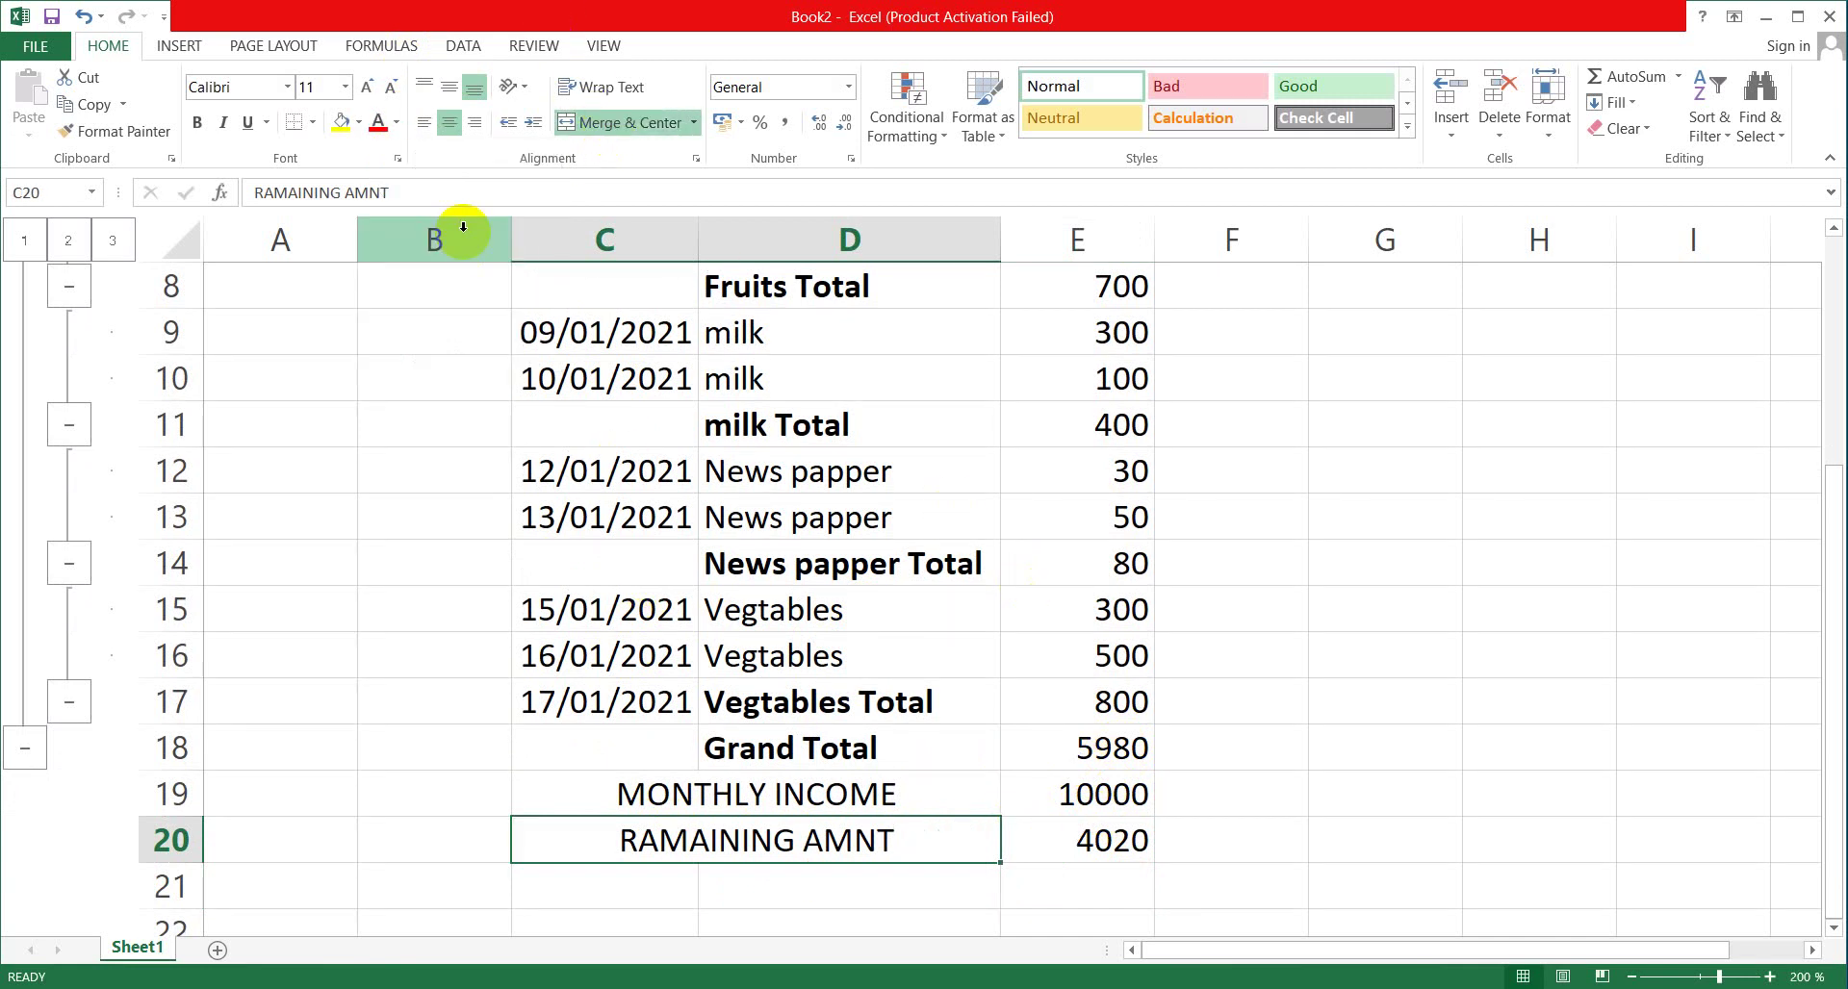
pyautogui.click(385, 128)
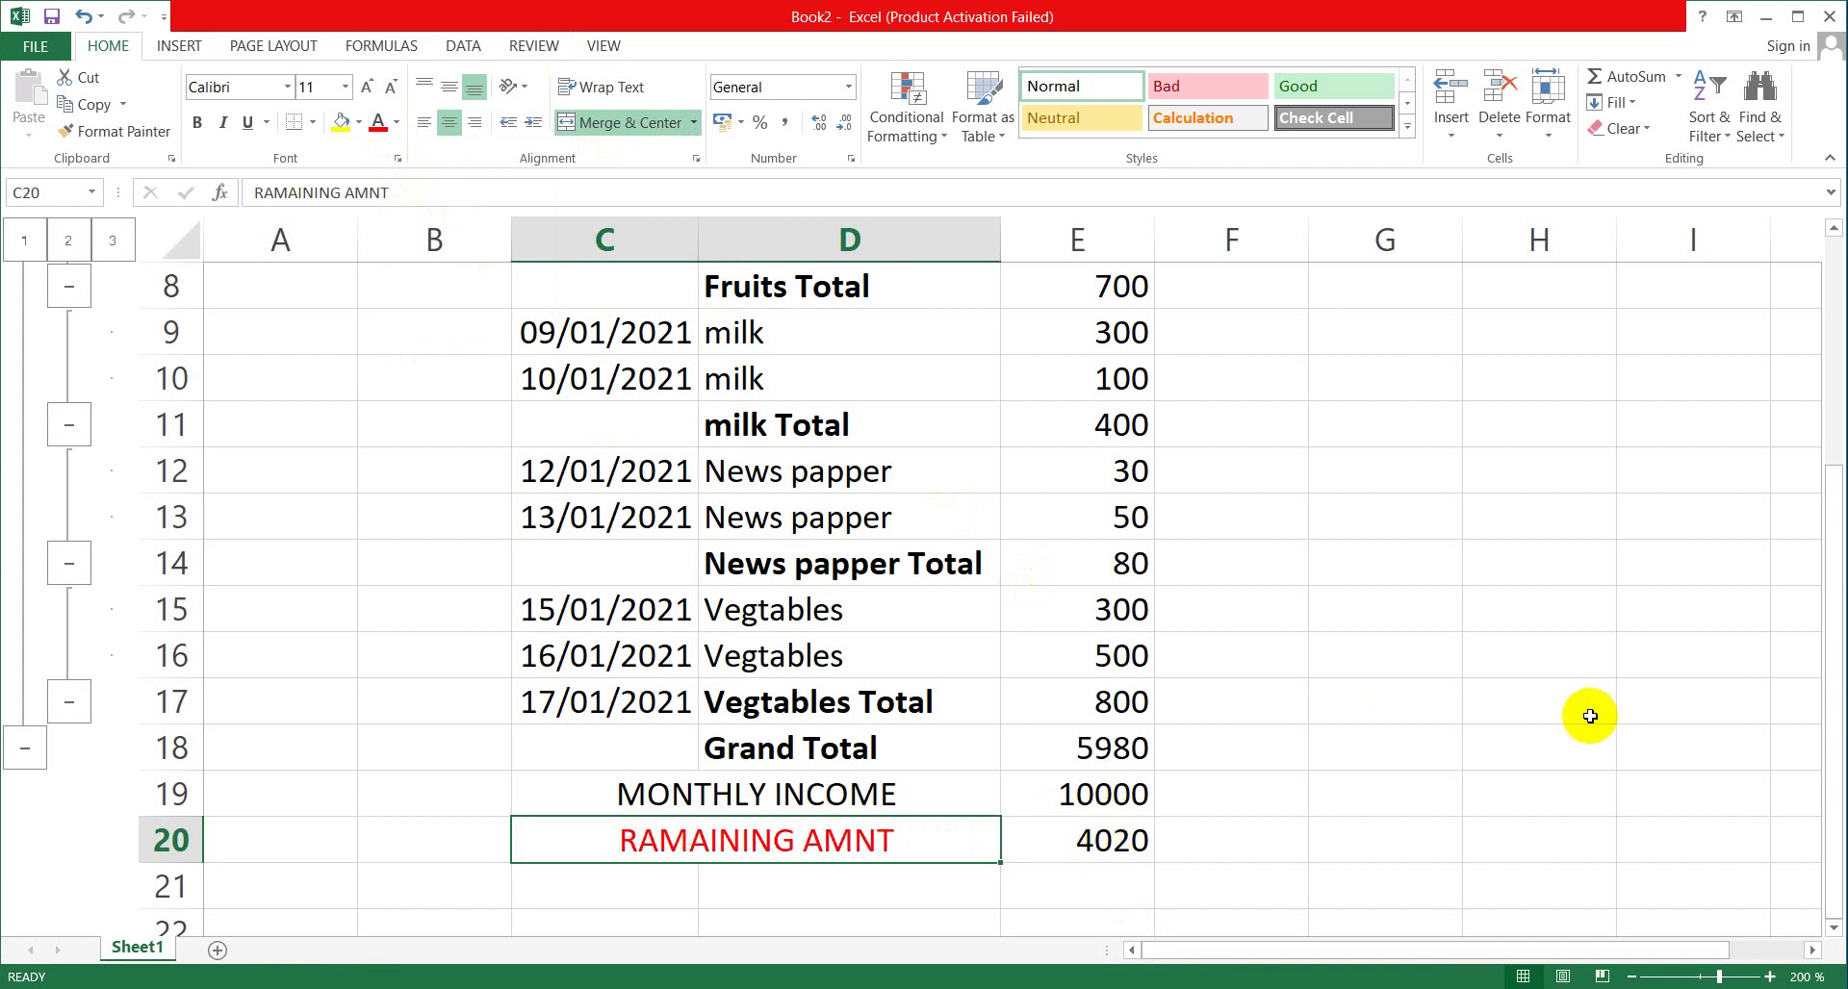
# Scroll back up to the DAILY EXPENSE DETAIL title at the top of the sheet.
pyautogui.moveTo(1831, 681); pyautogui.dragTo(1825, 393)
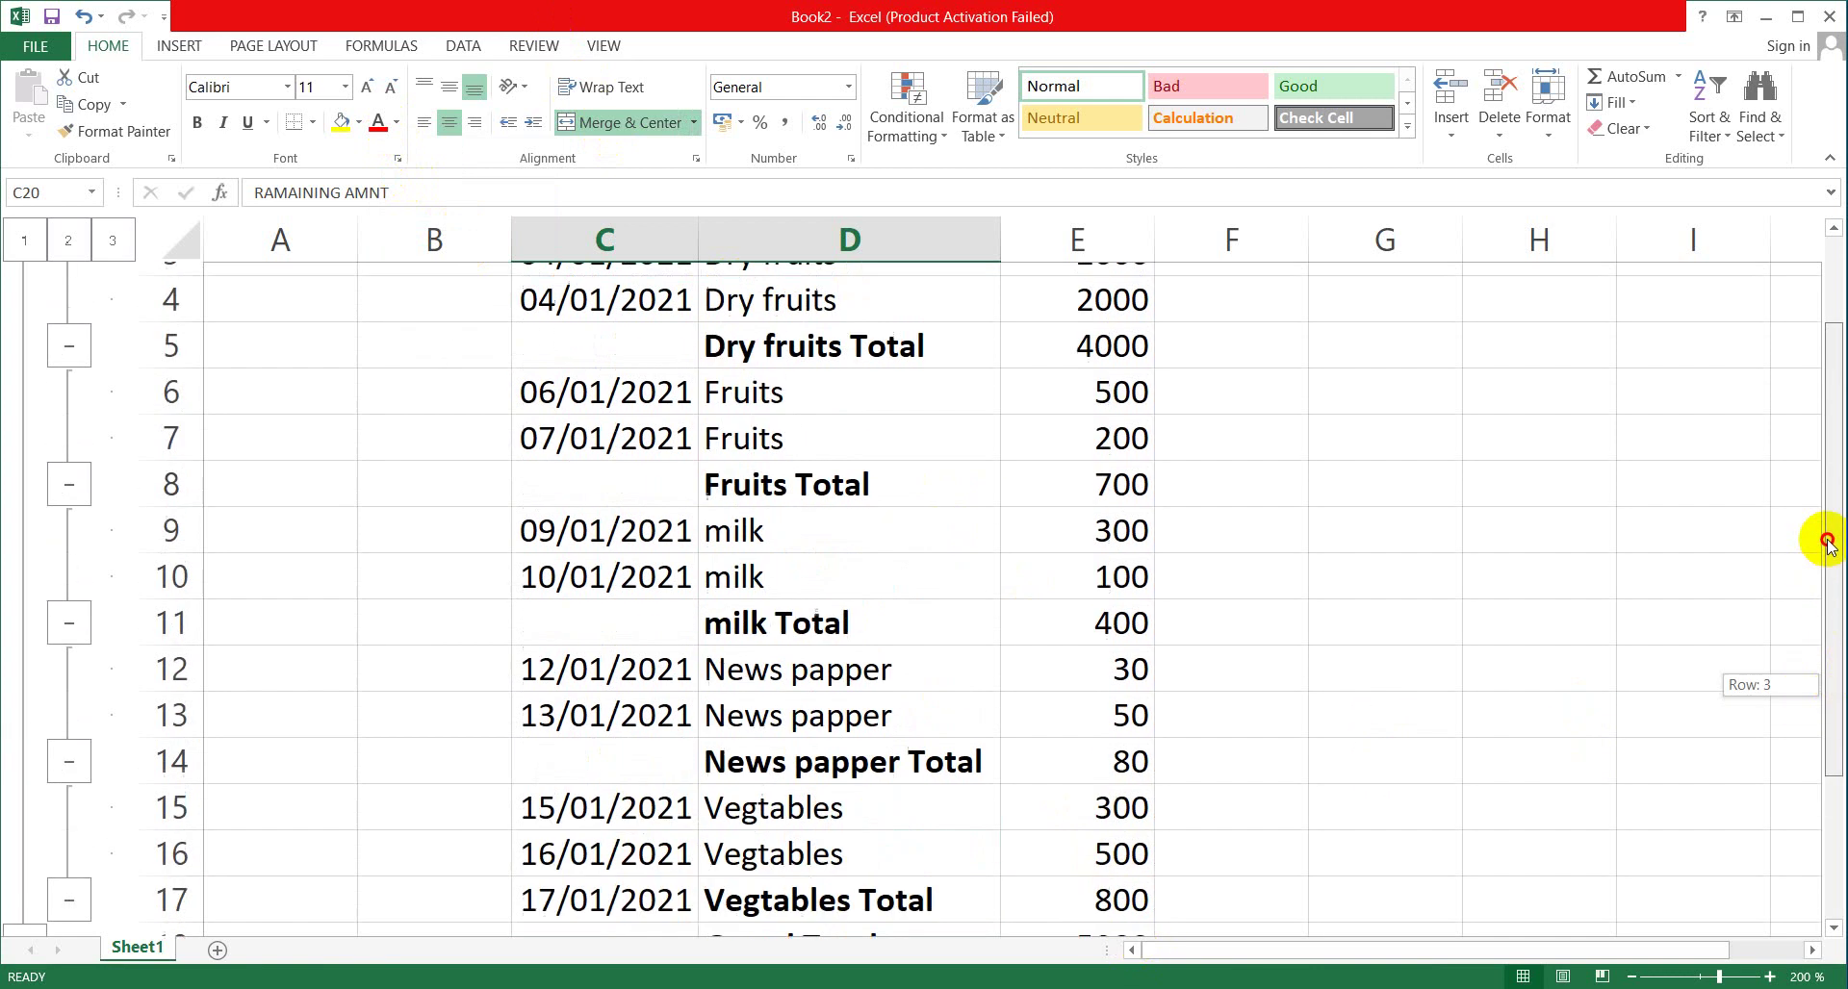